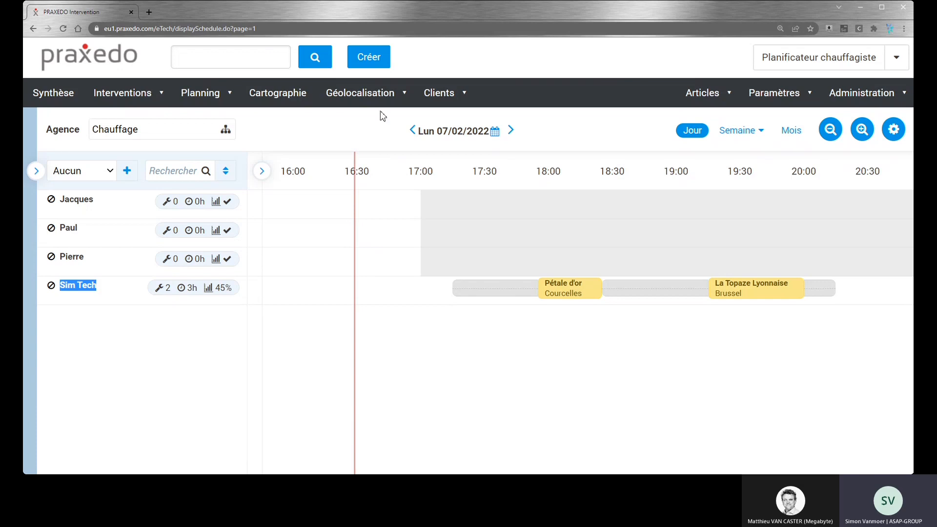
# Step: Start creating a new intervention and pick the first resident's site belonging to client Syndicat Megabyte
pyautogui.click(370, 59)
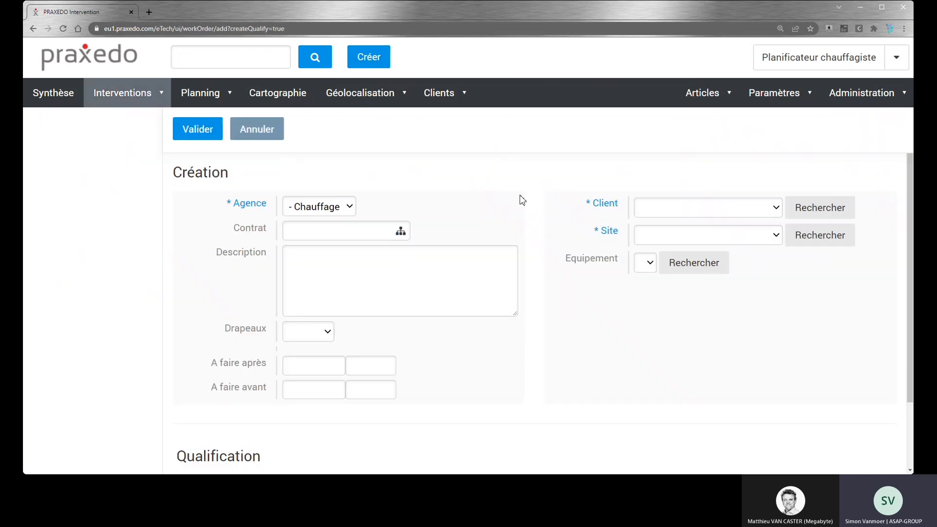
pyautogui.press('Down')
pyautogui.press('Down')
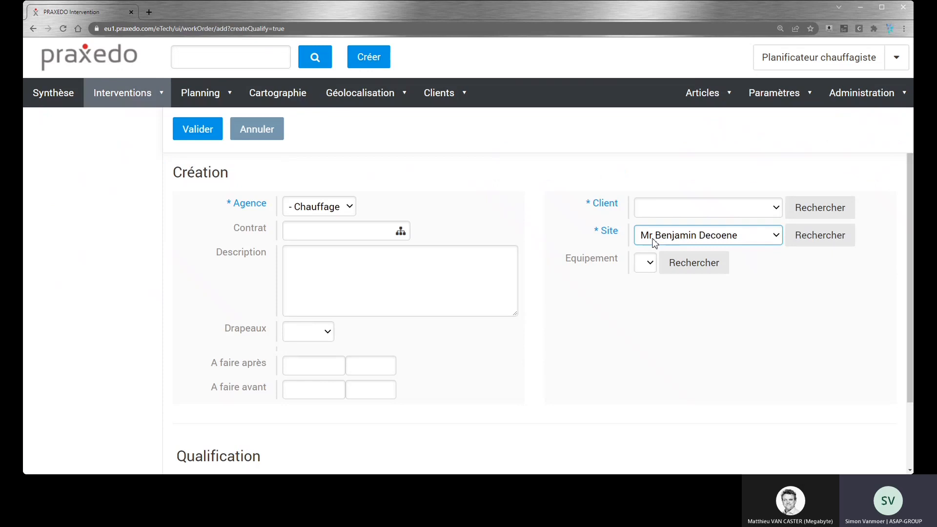
pyautogui.press('Return')
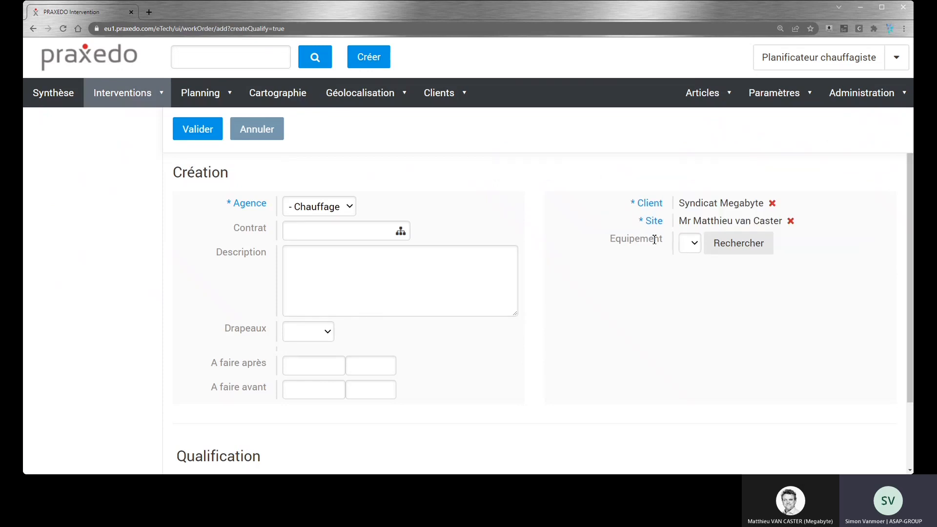
# Step: Set the intervention type to Depannage, add the urgent flag and validate the creation
pyautogui.scroll(-3, 307, 397)
pyautogui.click(308, 407)
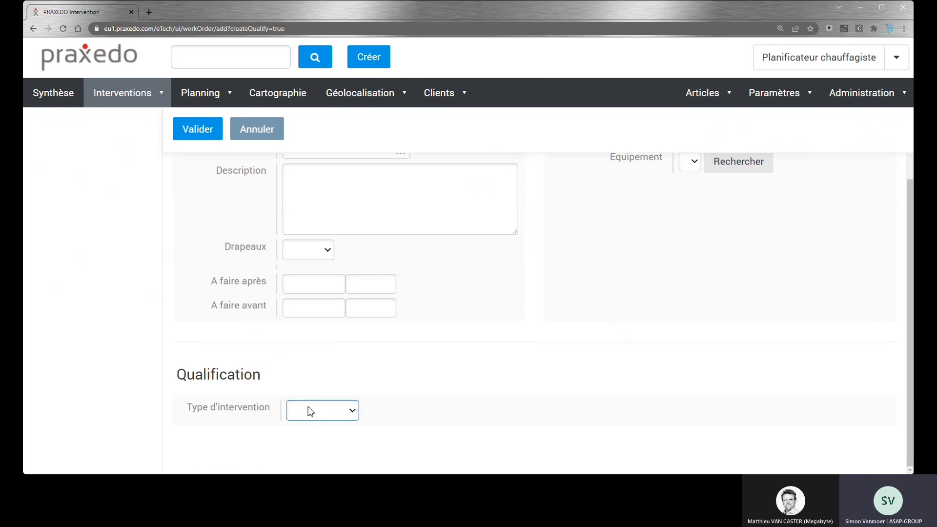
pyautogui.click(313, 436)
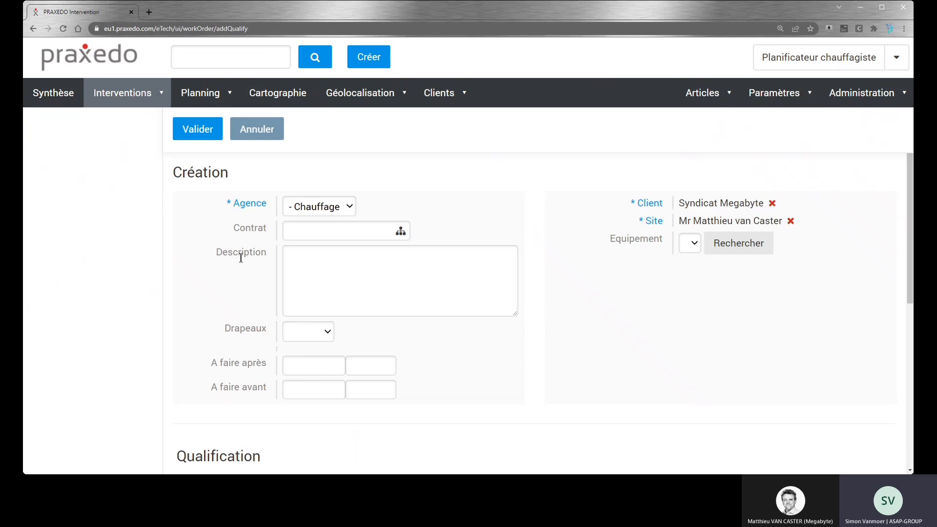
pyautogui.click(302, 335)
pyautogui.click(302, 363)
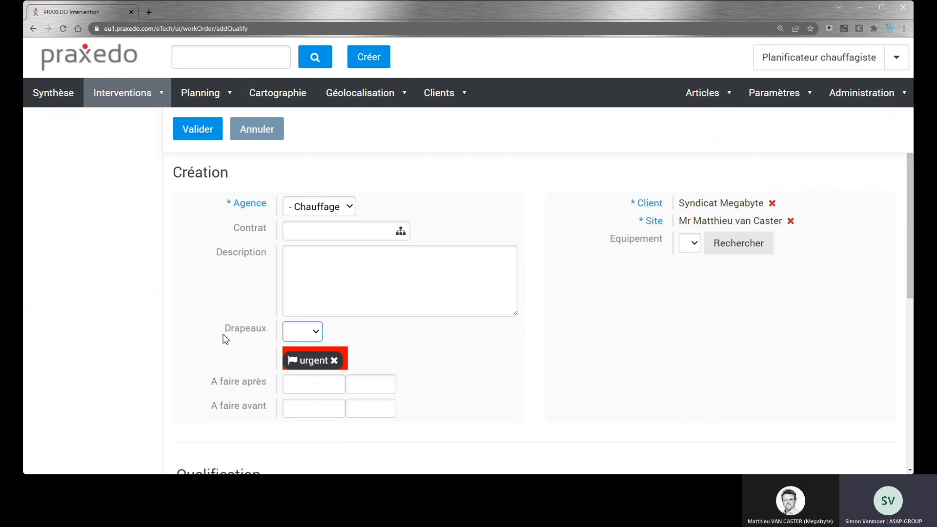
pyautogui.click(193, 130)
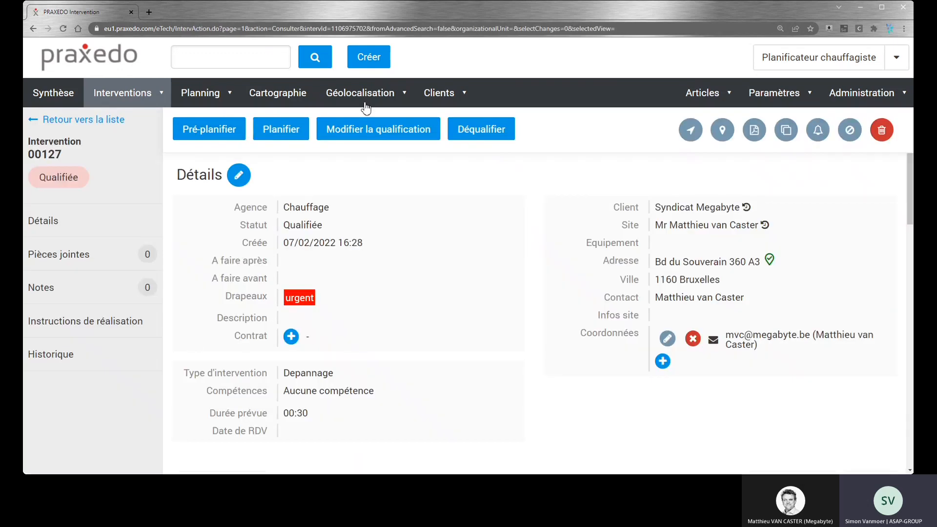
# Step: Start creating a second intervention and pick the other resident's site belonging to client Syndicat Megabyte
pyautogui.click(367, 62)
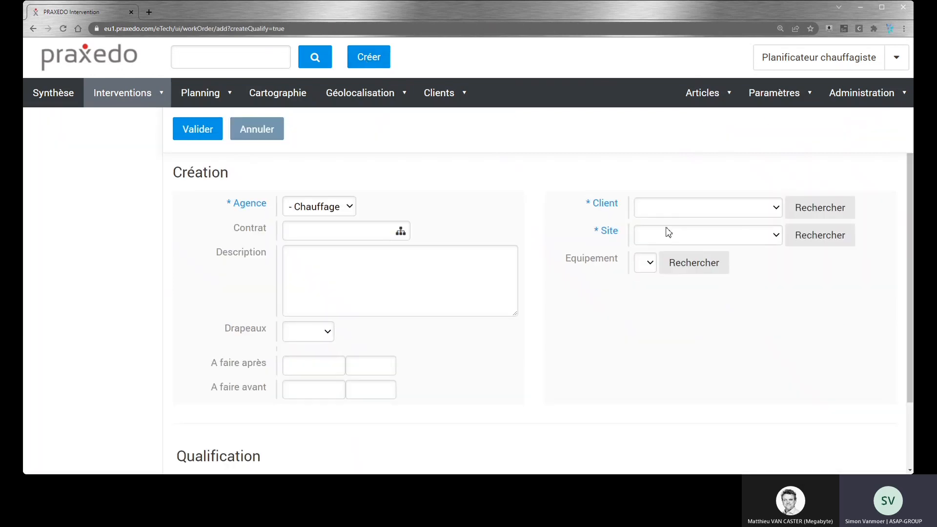
pyautogui.click(665, 239)
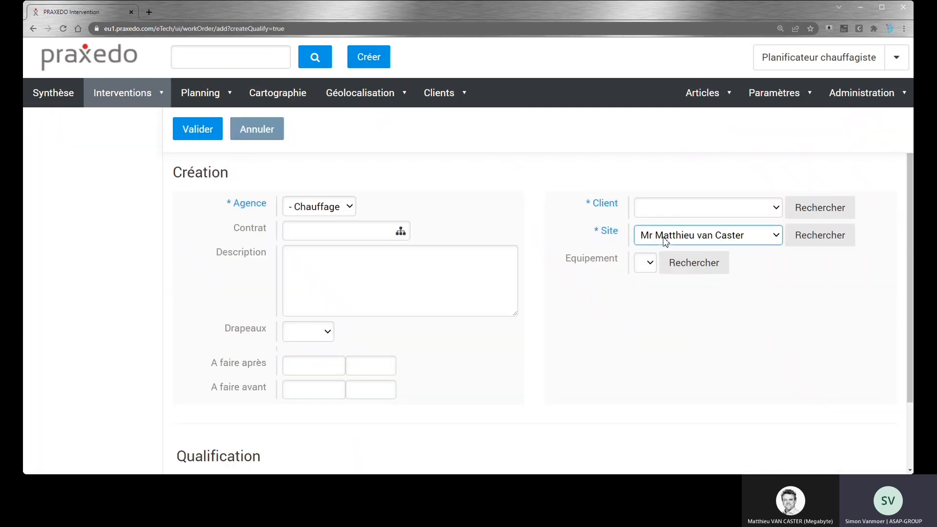
pyautogui.press('Down')
pyautogui.press('Return')
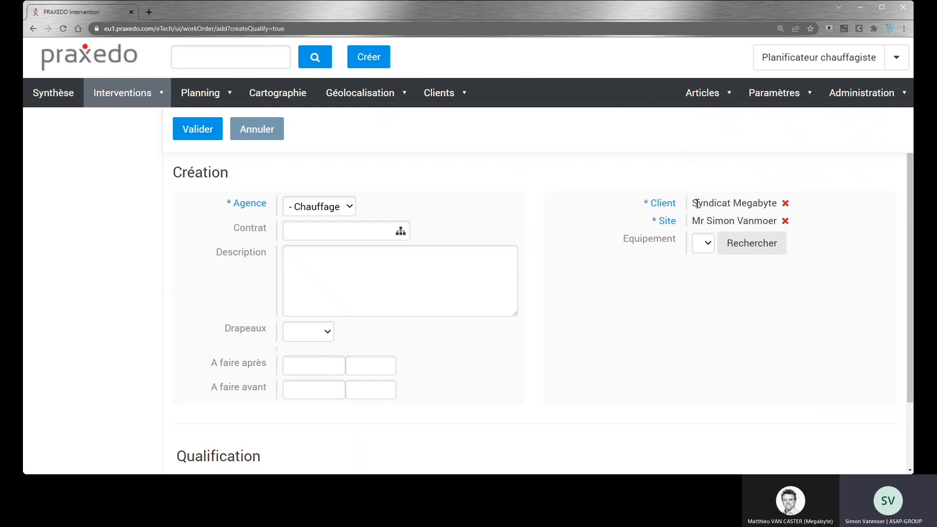
pyautogui.moveTo(695, 207); pyautogui.dragTo(778, 204)
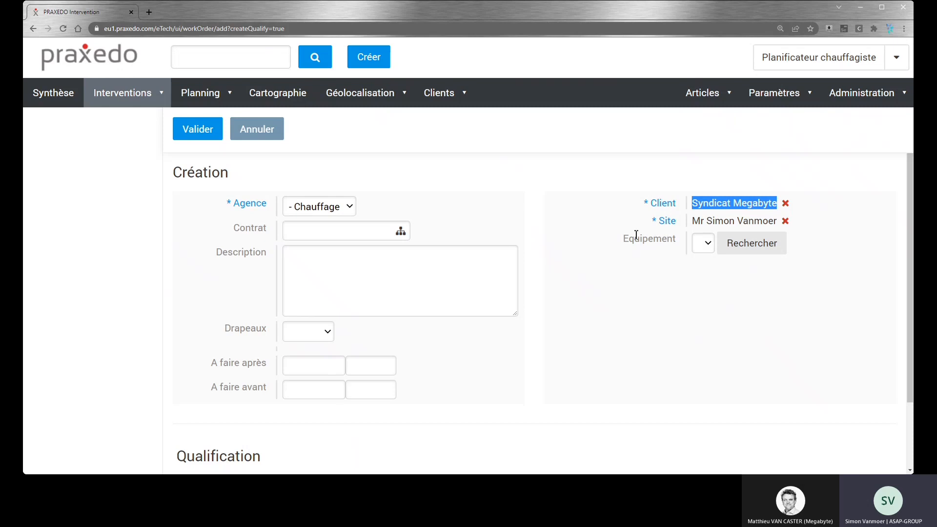
# Step: Set the second intervention's type to Depannage and validate its creation
pyautogui.scroll(-1, 625, 229)
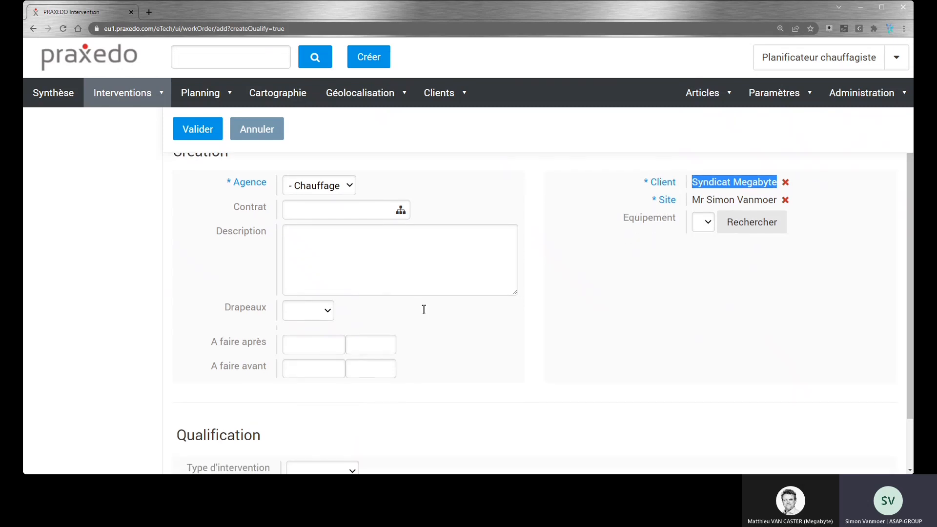
pyautogui.scroll(-3, 299, 385)
pyautogui.click(300, 403)
pyautogui.click(304, 439)
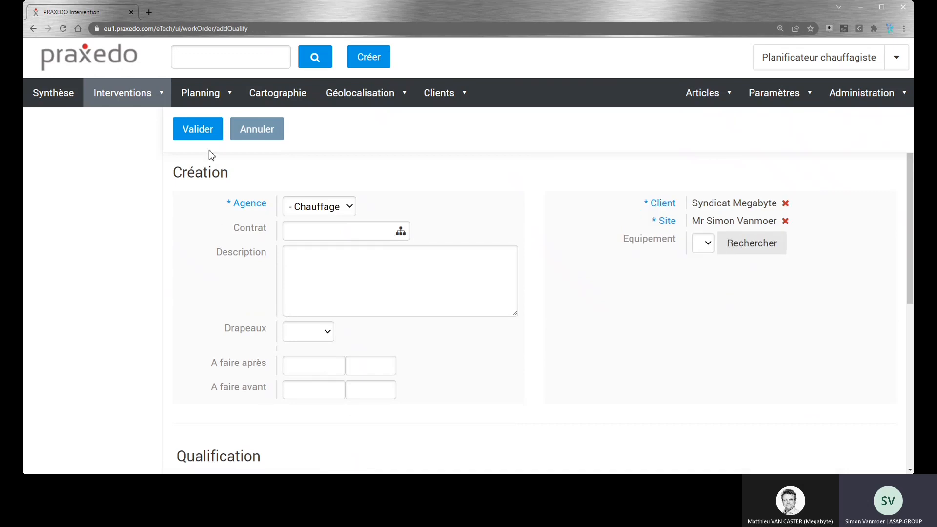
pyautogui.click(200, 135)
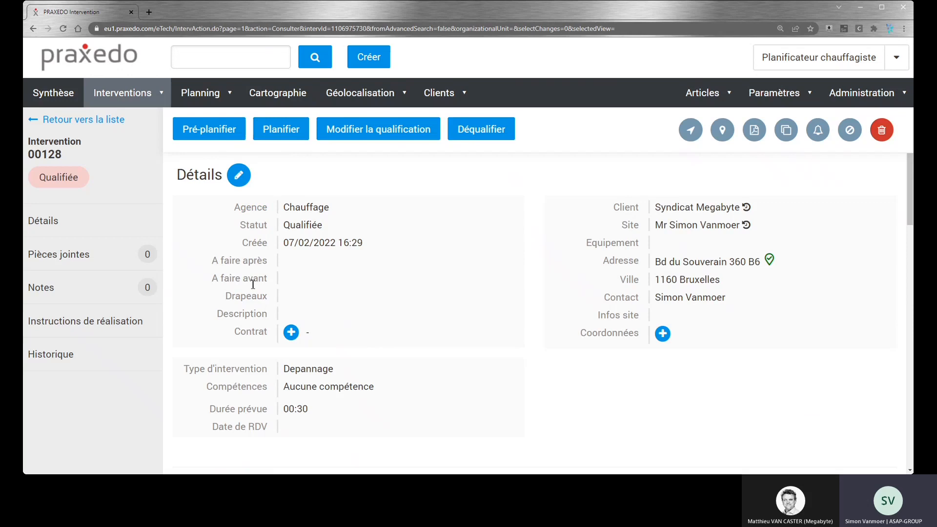
# Step: Show the urgent Depannage list from the summary on the map and display technician Sim Tech's rounds
pyautogui.click(61, 99)
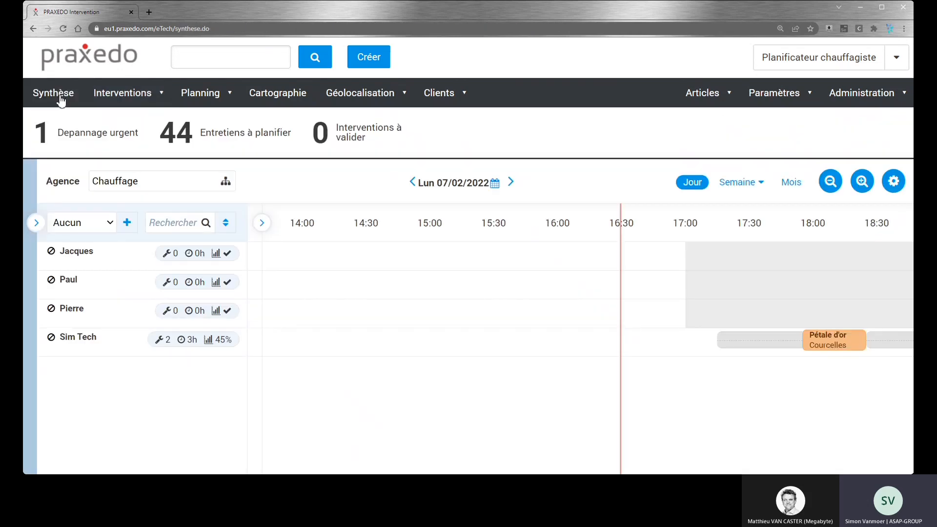
pyautogui.click(85, 139)
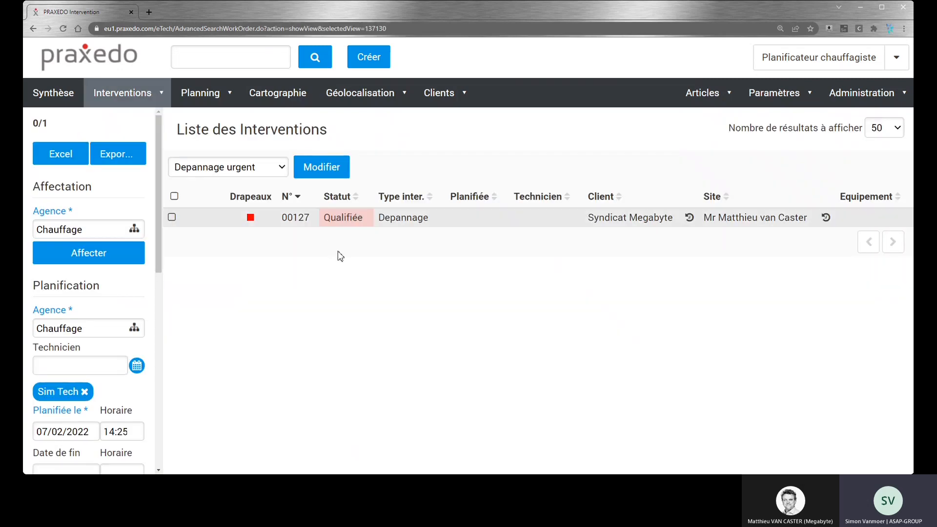
pyautogui.click(287, 101)
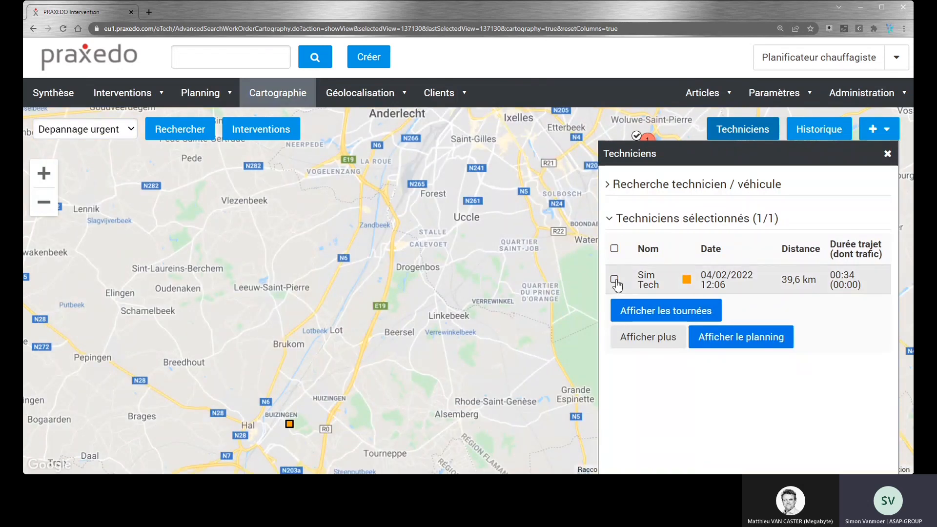
pyautogui.click(615, 279)
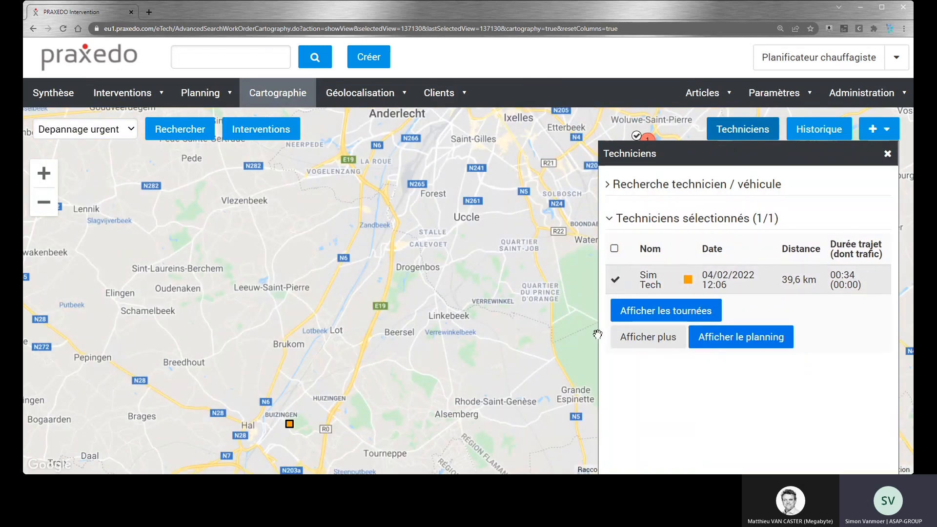
pyautogui.click(662, 313)
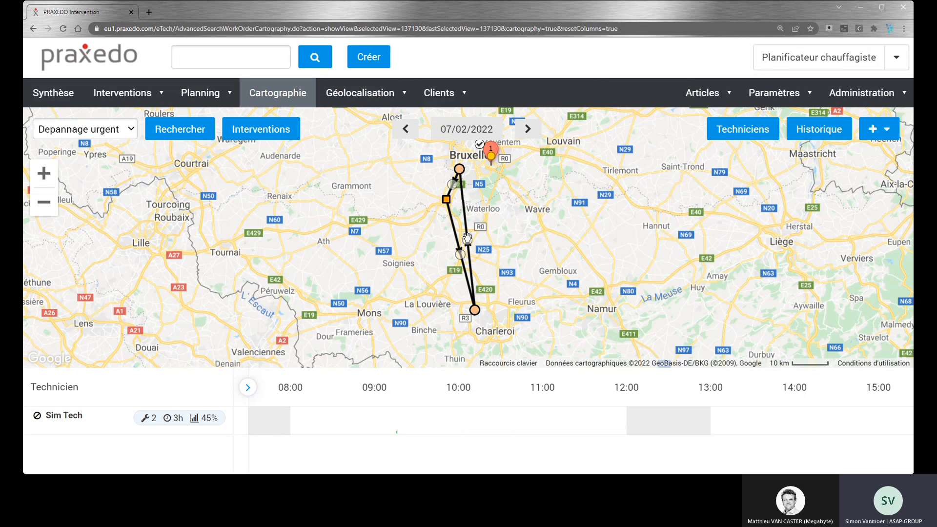
# Step: Insert the urgent intervention between the two stops of Sim Tech's round and plan it for 07/02/2022 at 18:35
pyautogui.moveTo(468, 240); pyautogui.dragTo(494, 160)
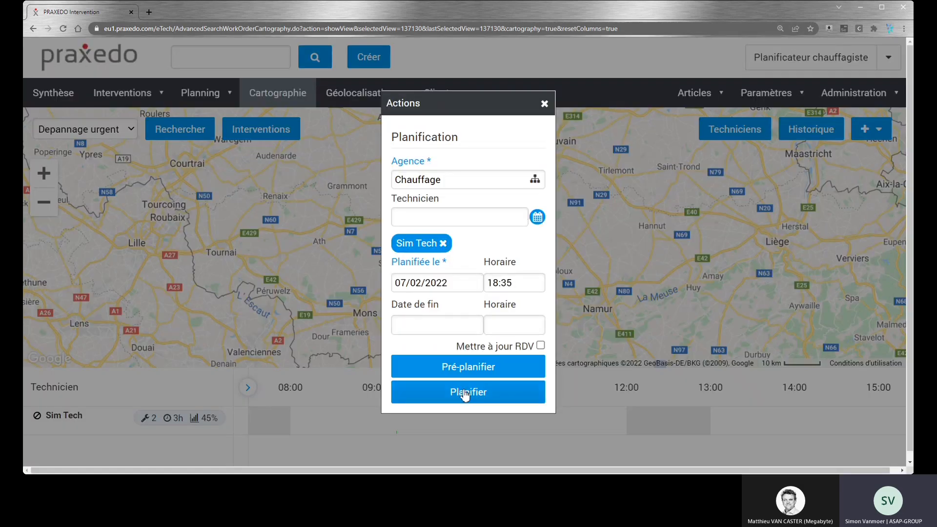
pyautogui.click(465, 393)
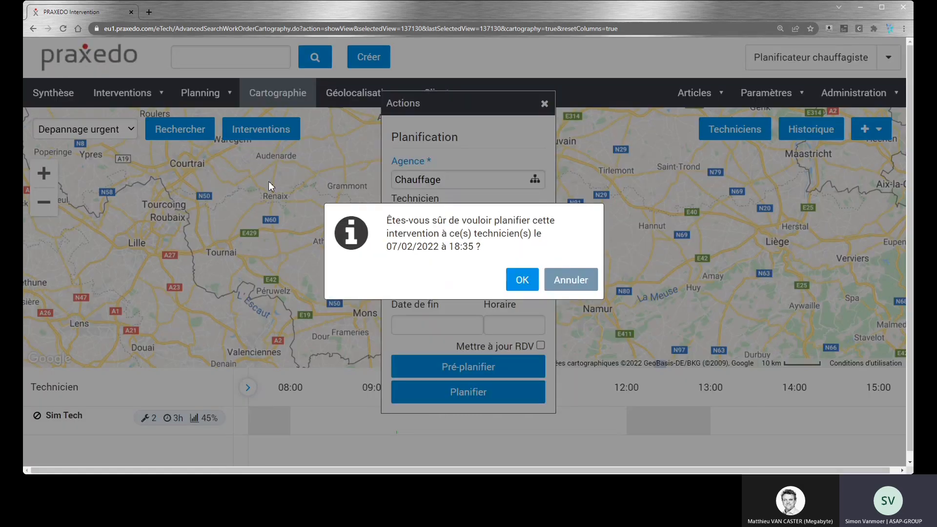
pyautogui.click(518, 279)
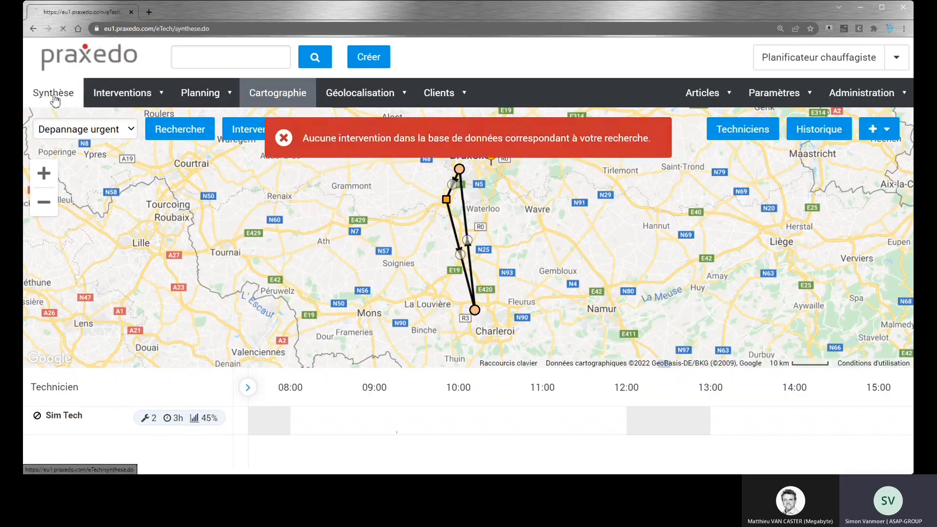
# Step: Return to the summary, list the interventions with the Depannages view and open the newest qualified one
pyautogui.click(60, 97)
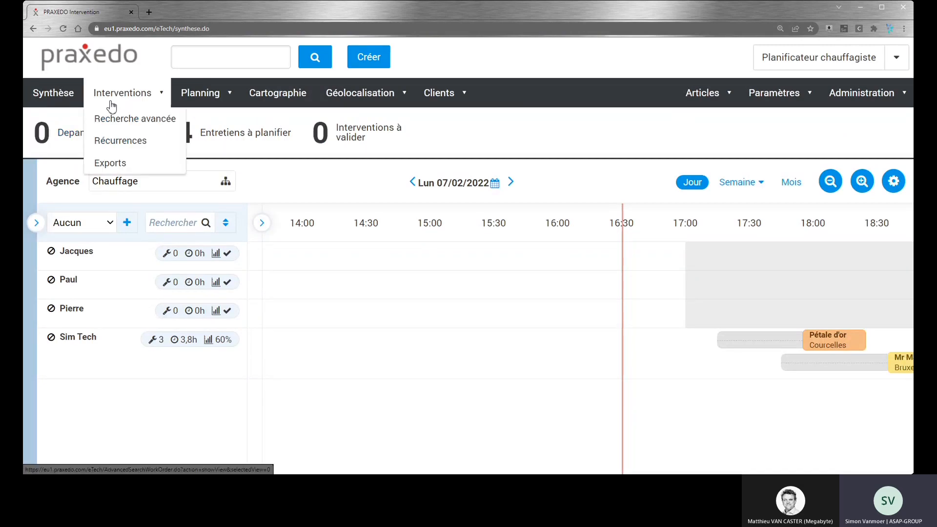
pyautogui.moveTo(129, 96)
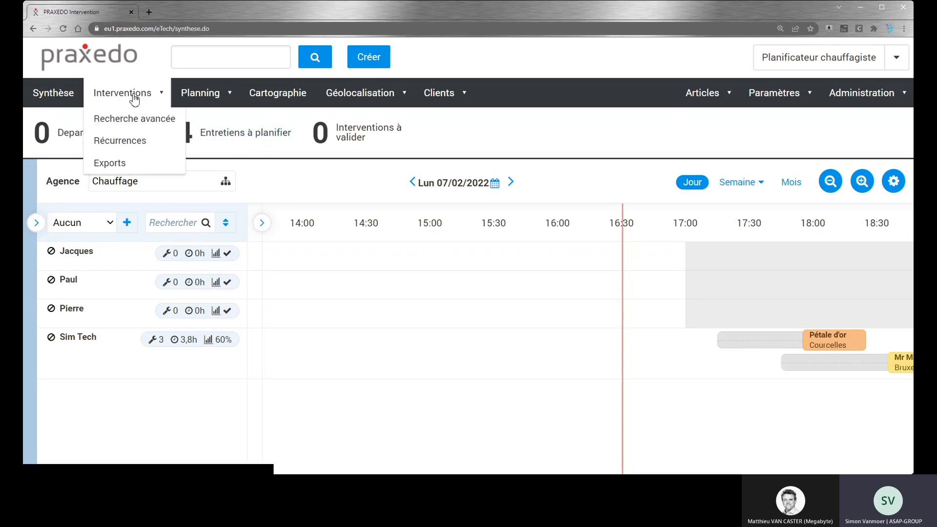
pyautogui.click(130, 96)
pyautogui.click(228, 199)
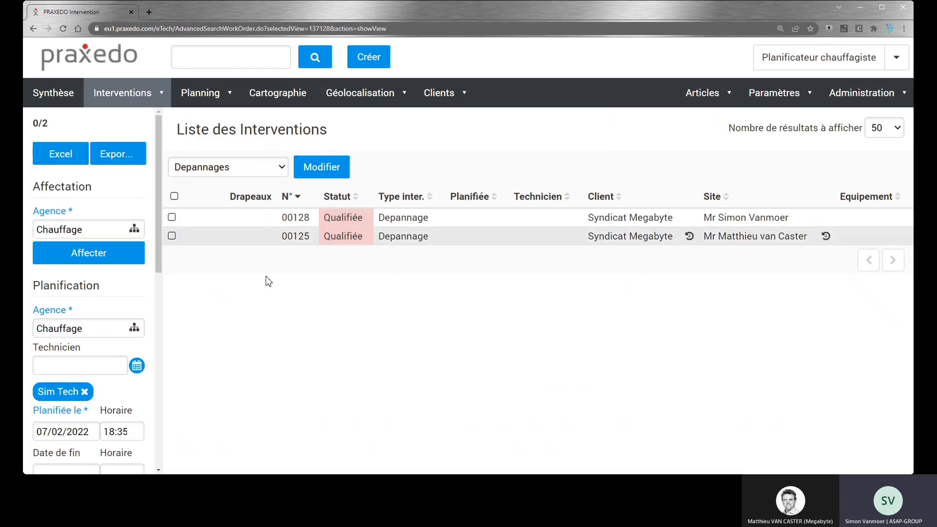
pyautogui.click(245, 221)
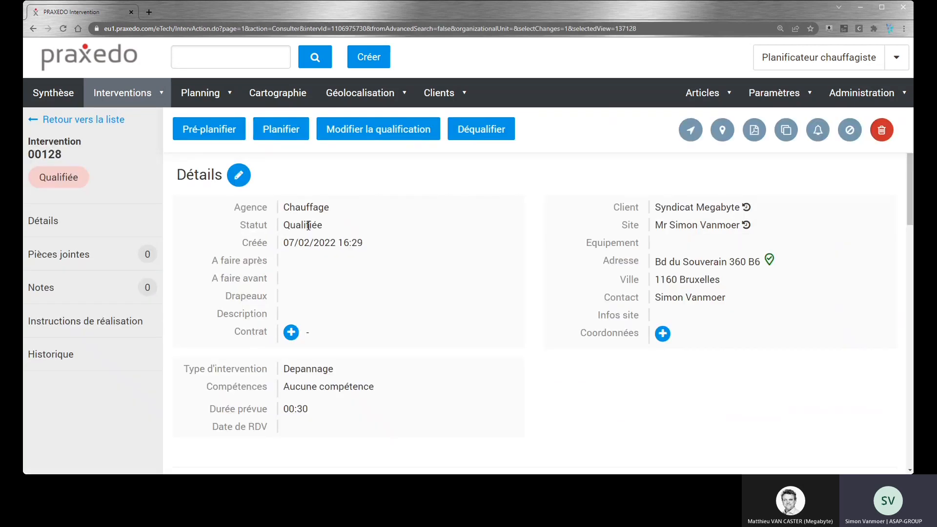
# Step: Plan the opened Depannage for technician Sim Tech on 07/02/2022 at 16:30
pyautogui.click(275, 135)
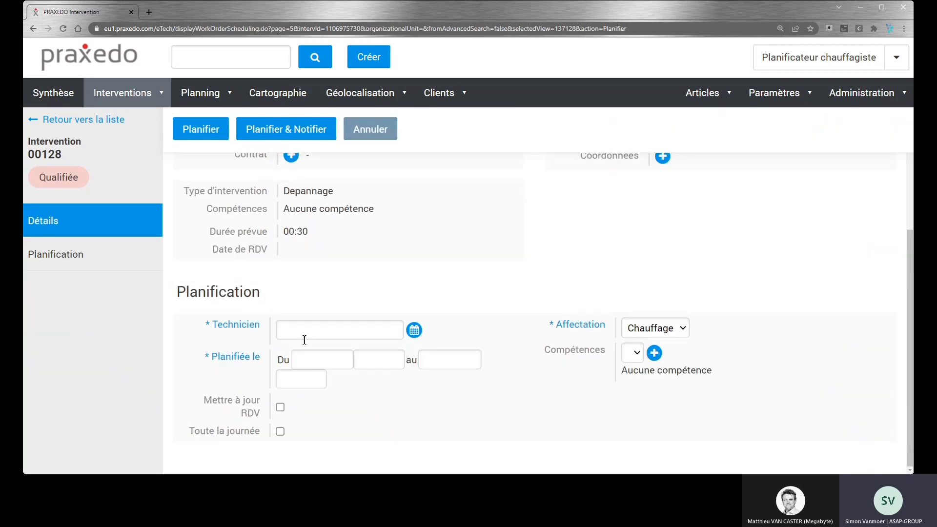
pyautogui.click(414, 330)
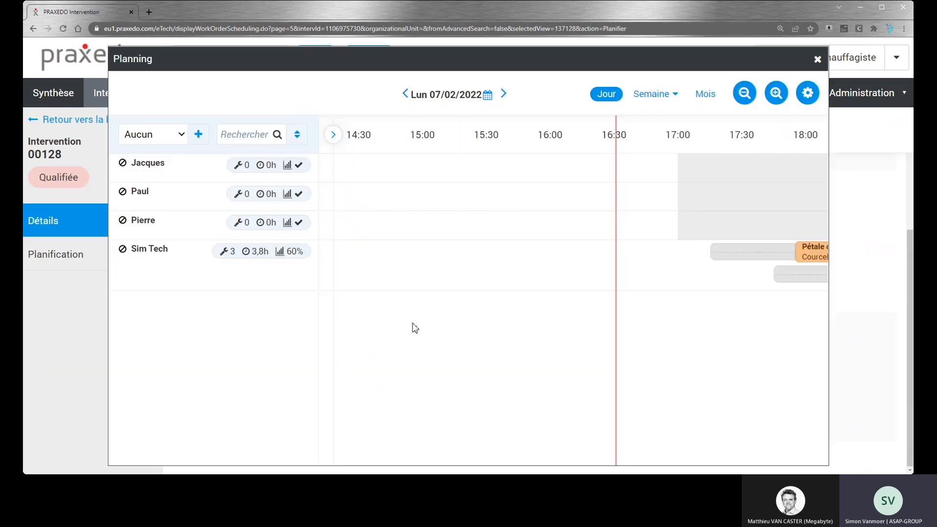
pyautogui.click(185, 259)
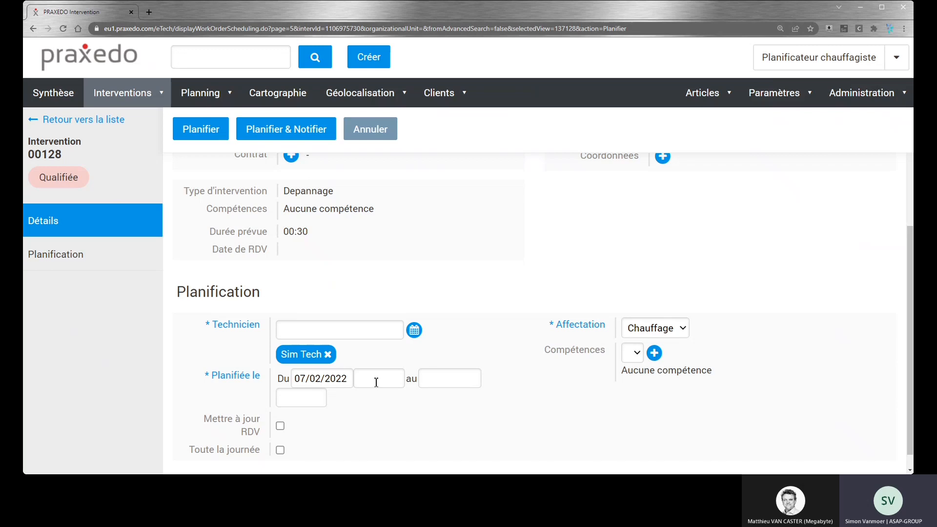
pyautogui.click(390, 380)
pyautogui.click(374, 244)
pyautogui.click(206, 135)
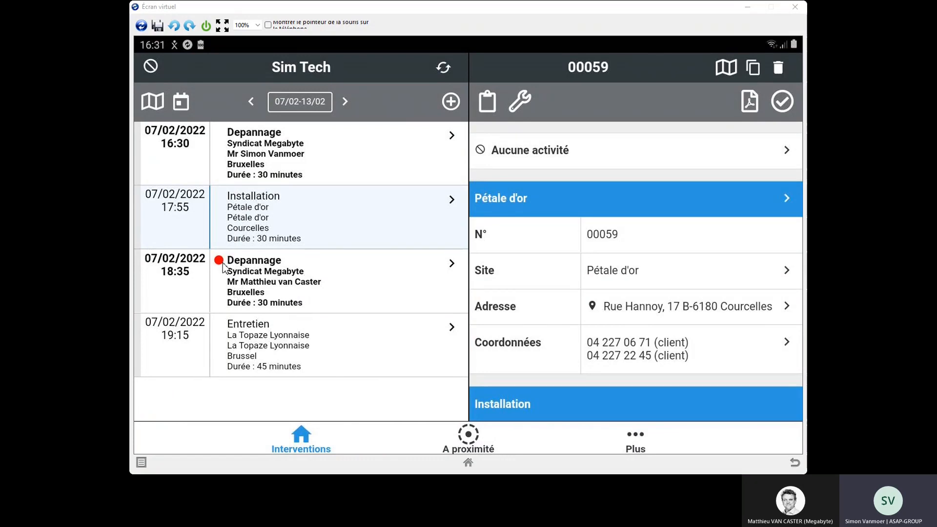
# Step: On the technician's tablet in Écran virtuel, start the Trajet activity for the urgent 18:35 Depannage and launch navigation to its address
pyautogui.click(287, 292)
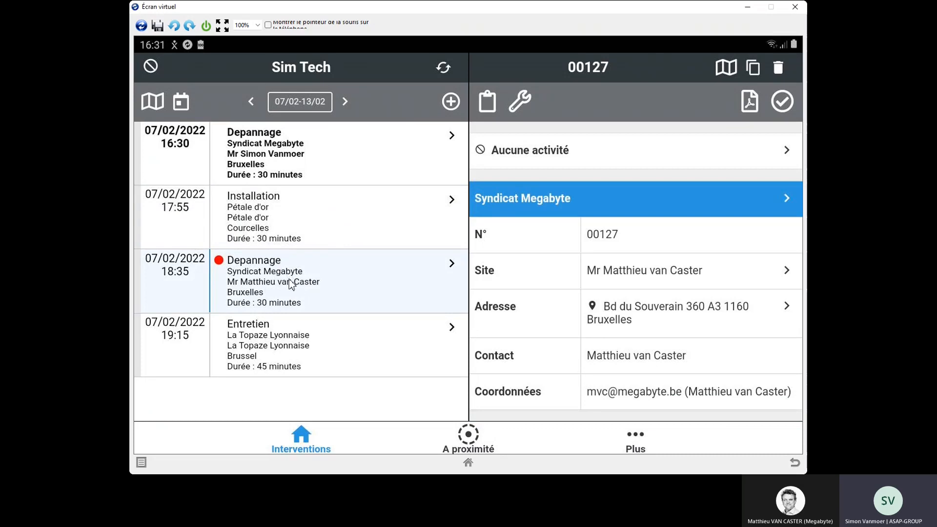
pyautogui.click(589, 161)
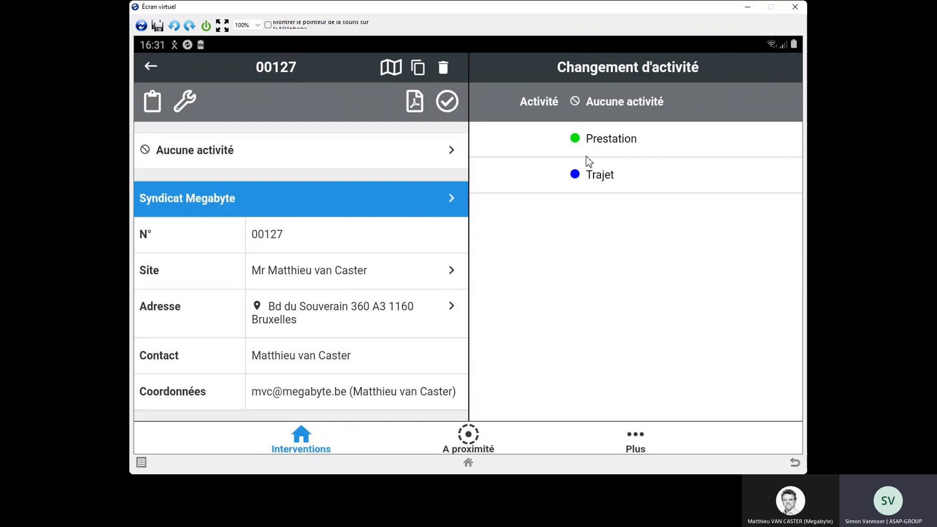
pyautogui.click(606, 179)
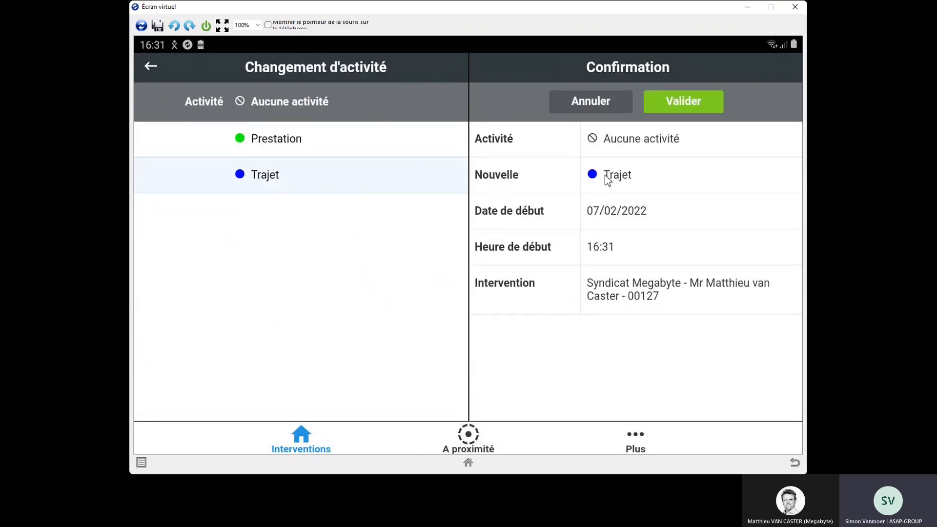
pyautogui.click(679, 109)
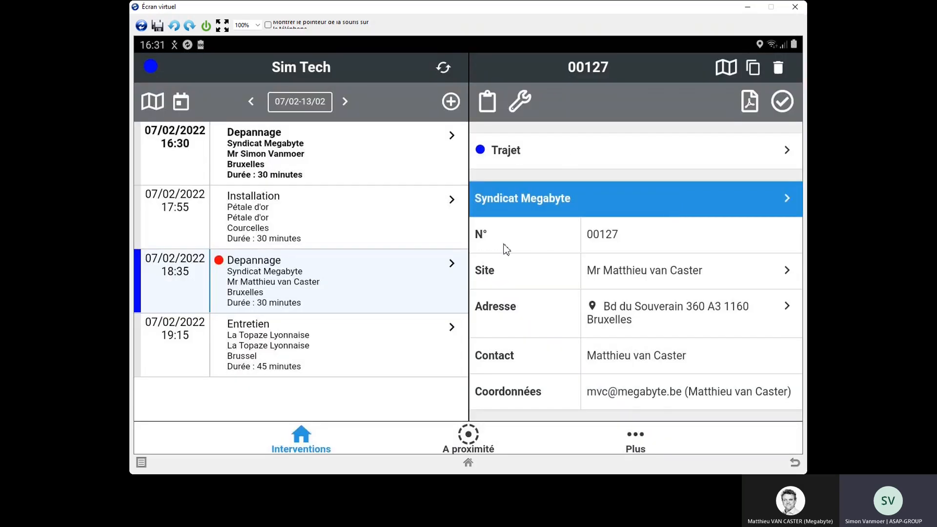
pyautogui.click(620, 314)
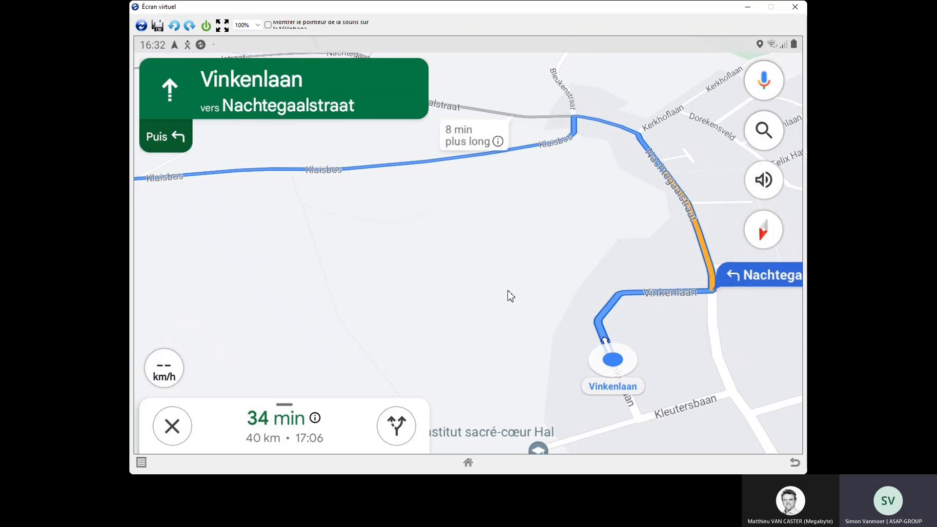
# Step: Leave the navigation, return to the urgent Depannage and review its site record from name to building age
pyautogui.click(794, 466)
pyautogui.click(795, 467)
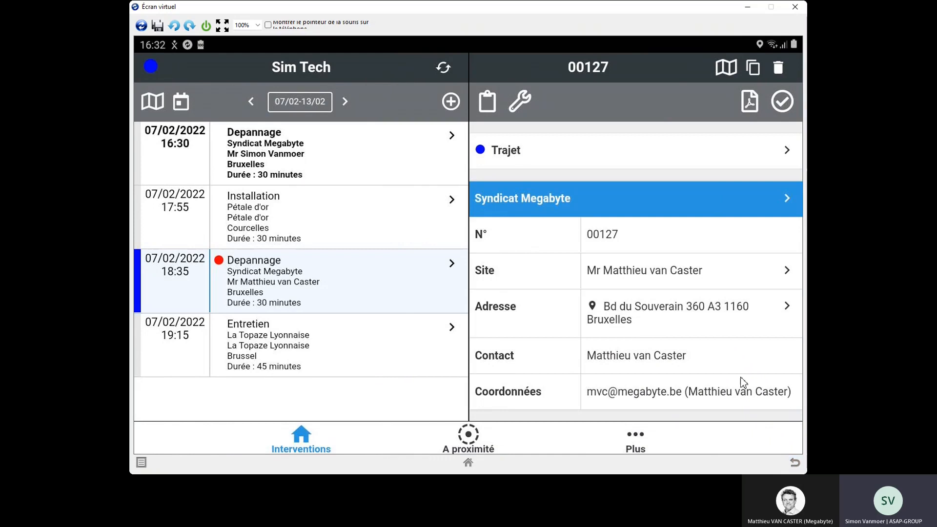
pyautogui.moveTo(692, 336); pyautogui.dragTo(686, 297)
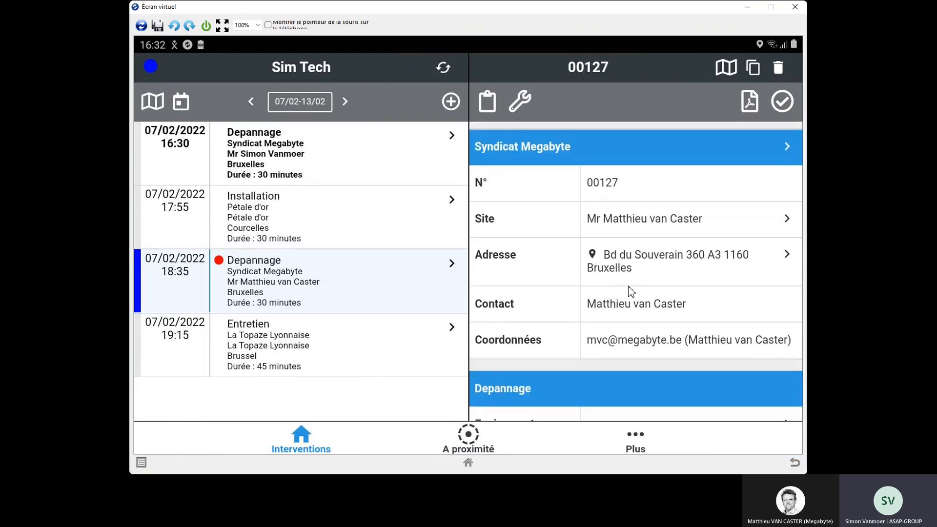
pyautogui.click(621, 228)
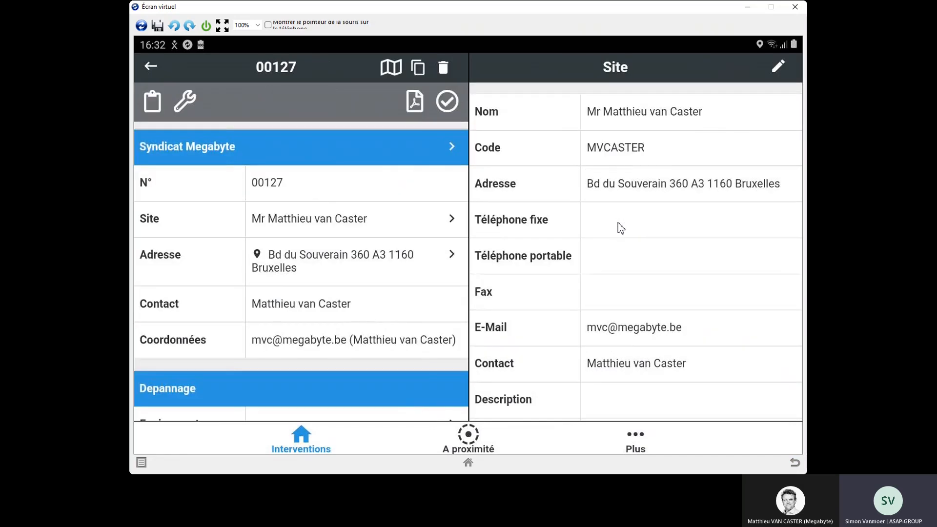
pyautogui.scroll(-1, 591, 268)
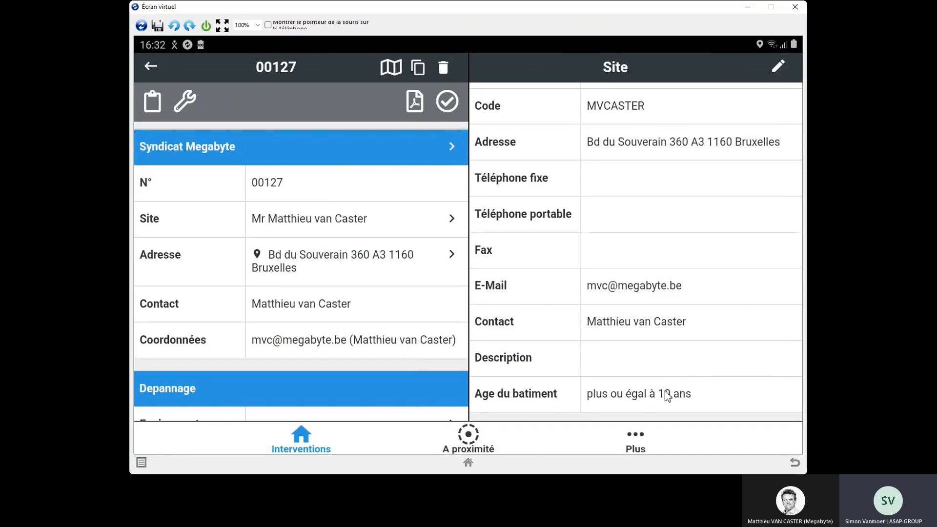
pyautogui.scroll(1, 661, 349)
pyautogui.scroll(-1, 657, 322)
pyautogui.scroll(1, 654, 284)
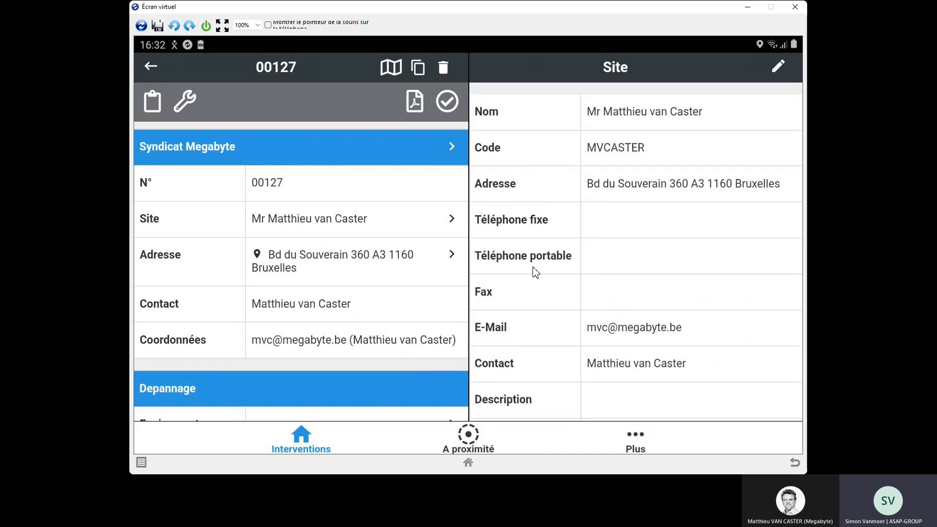
# Step: Switch the urgent intervention's activity from Trajet to Prestation and validate the change
pyautogui.scroll(1, 357, 312)
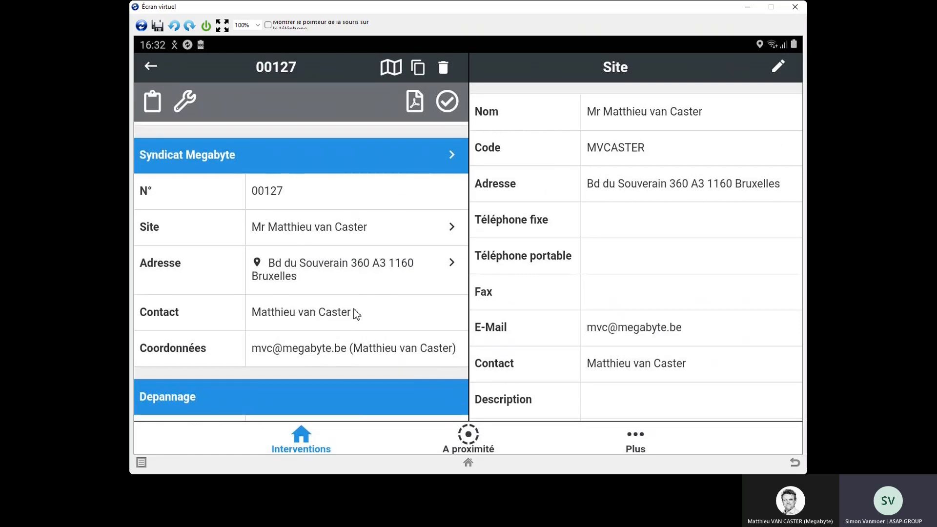
pyautogui.scroll(1, 356, 312)
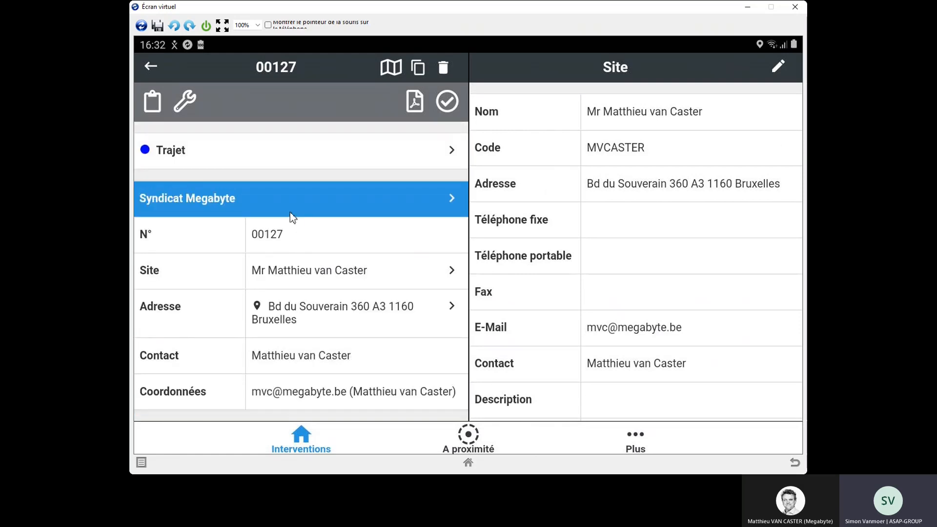
pyautogui.click(239, 155)
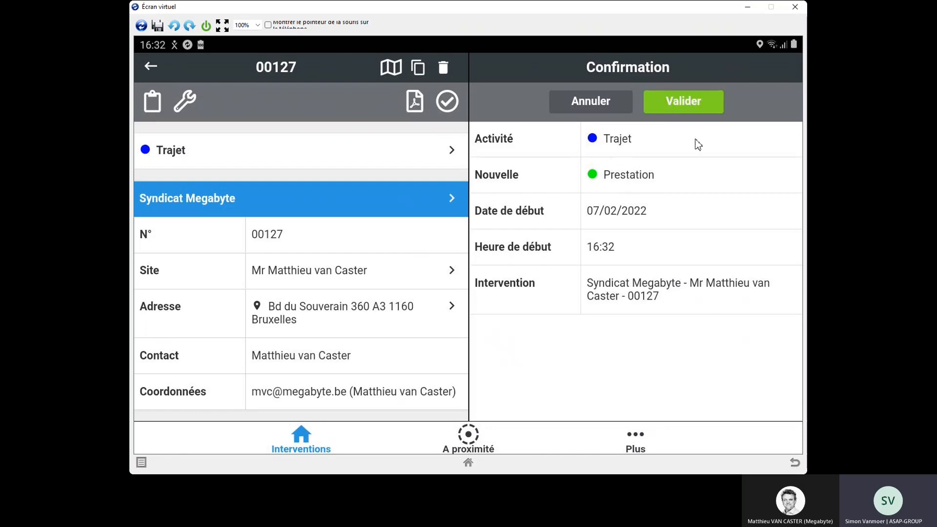
pyautogui.click(674, 104)
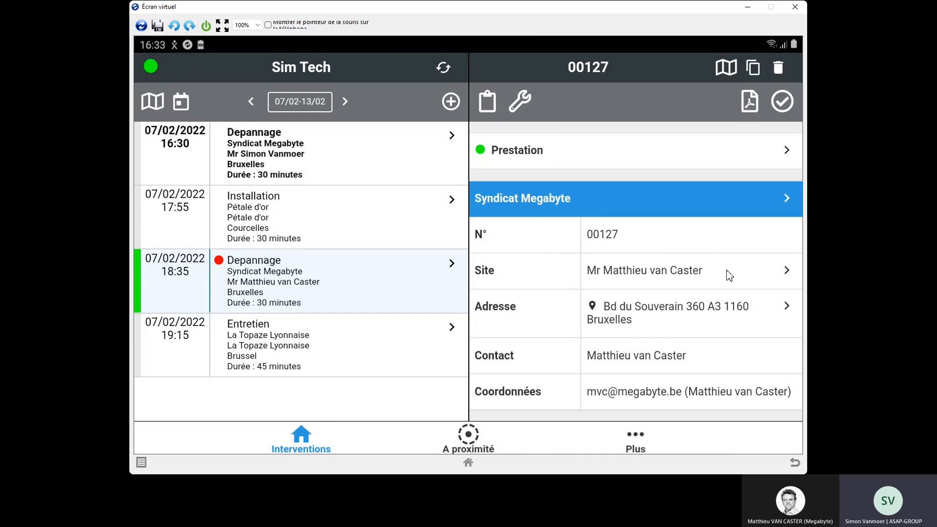
# Step: In the intervention report, set the serial number to 1234 and dictate the fault description "La chaudière ne fonctionne plus elle met un code erreur"
pyautogui.click(488, 102)
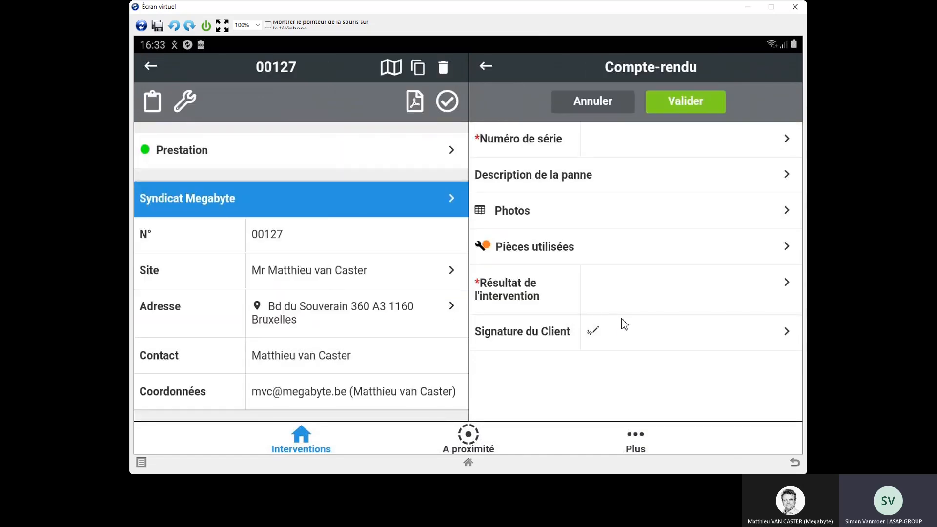
pyautogui.click(662, 153)
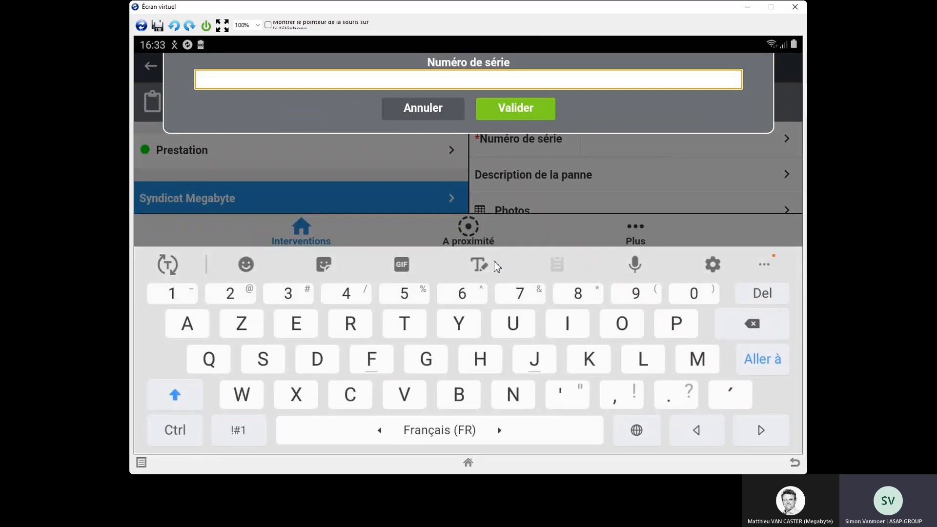
pyautogui.write('1234')
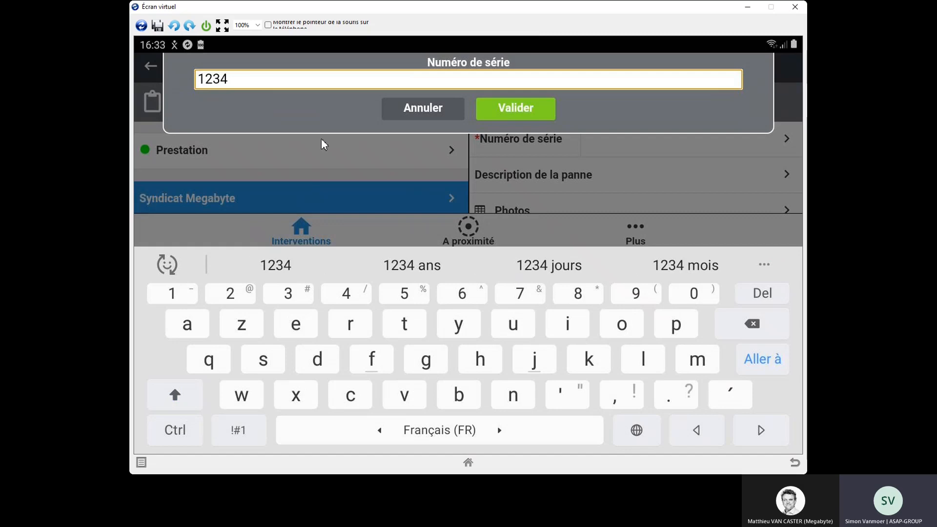
pyautogui.click(511, 110)
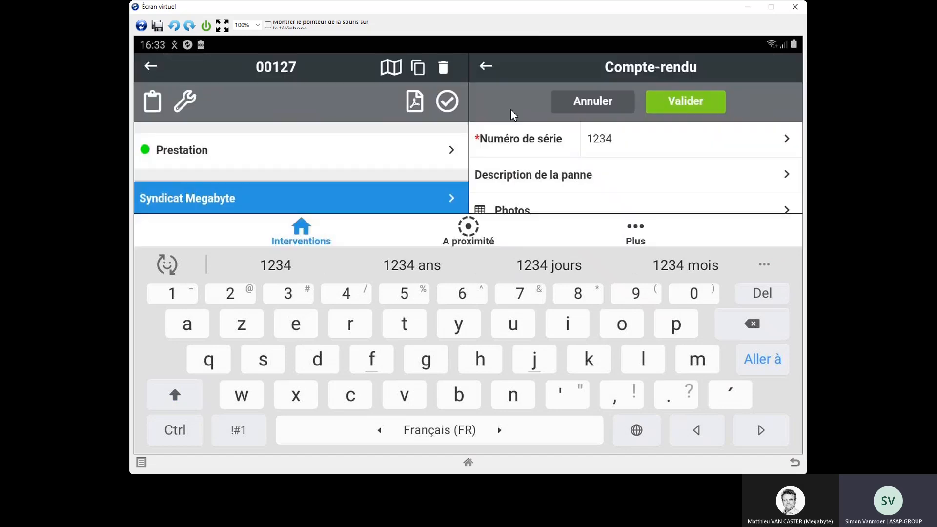
pyautogui.click(540, 175)
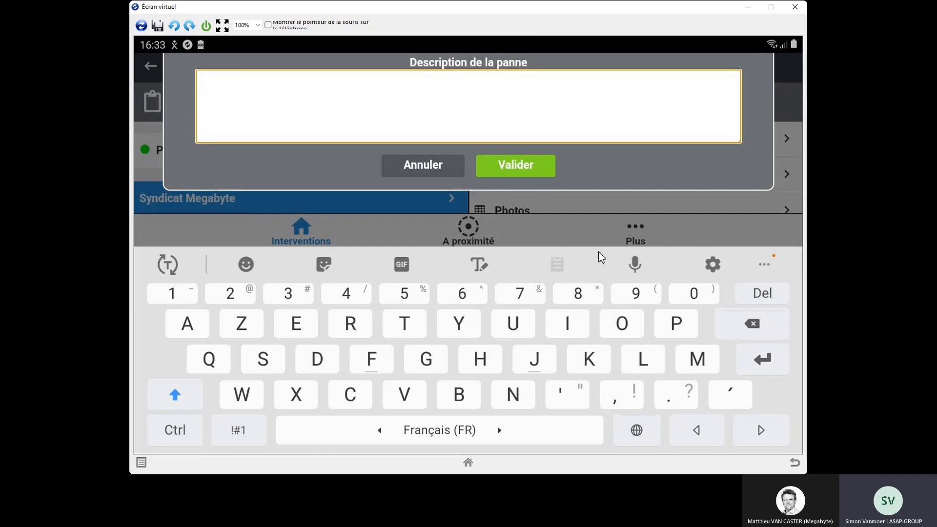
pyautogui.click(635, 266)
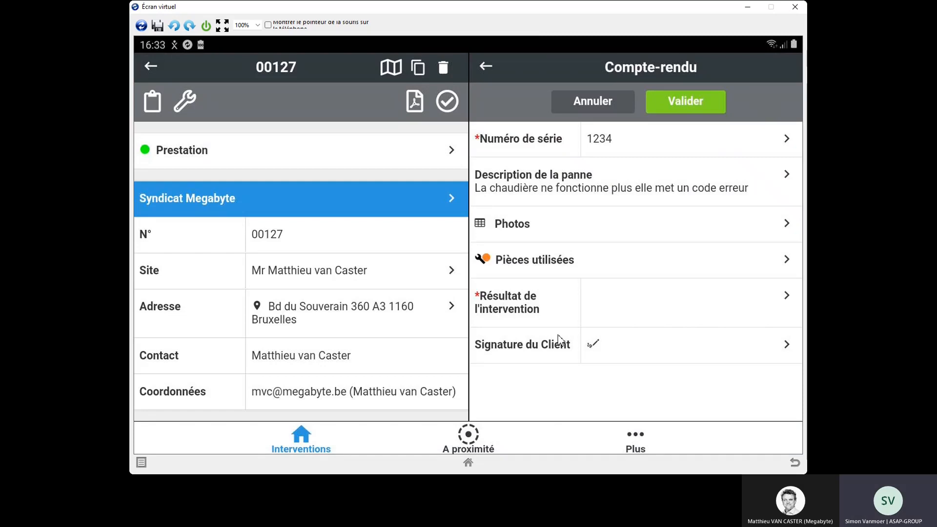
# Step: Add a photo entry to the report with the comment "Belle photo"
pyautogui.click(541, 230)
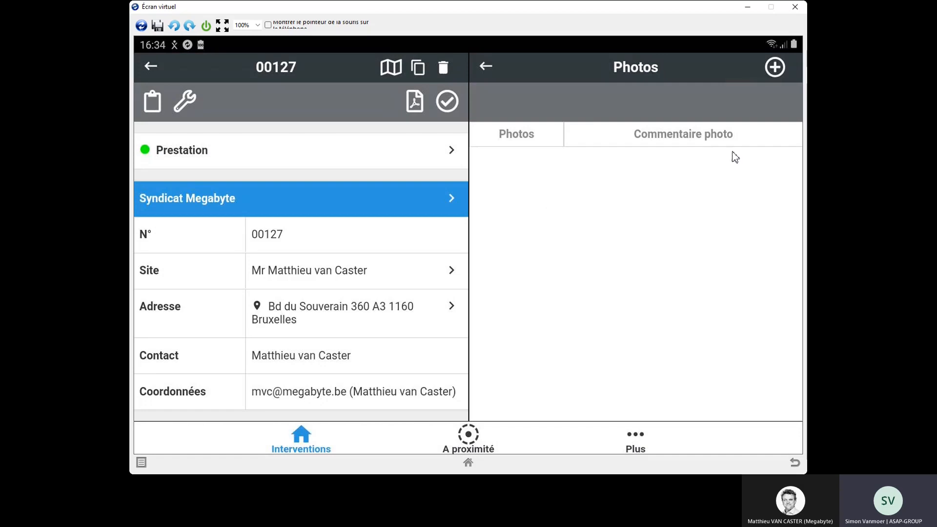
pyautogui.click(776, 67)
pyautogui.click(629, 155)
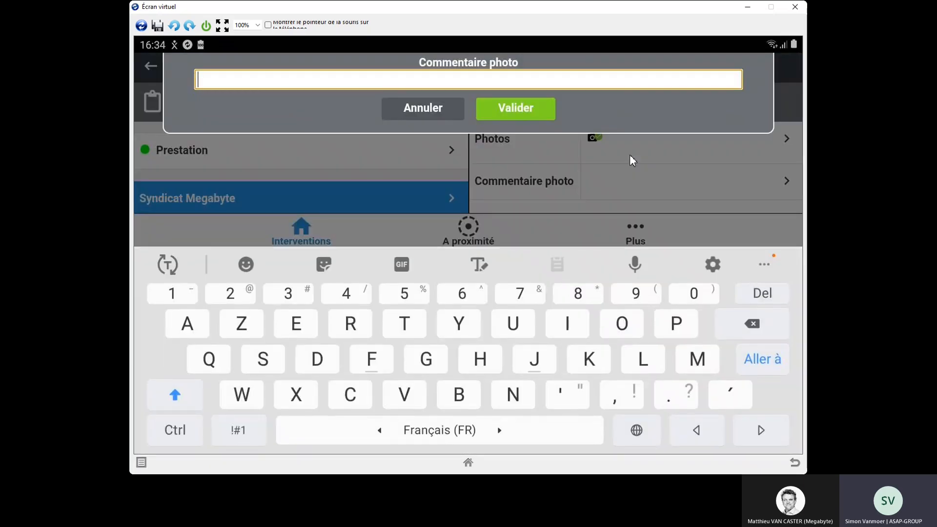
pyautogui.write('Bell')
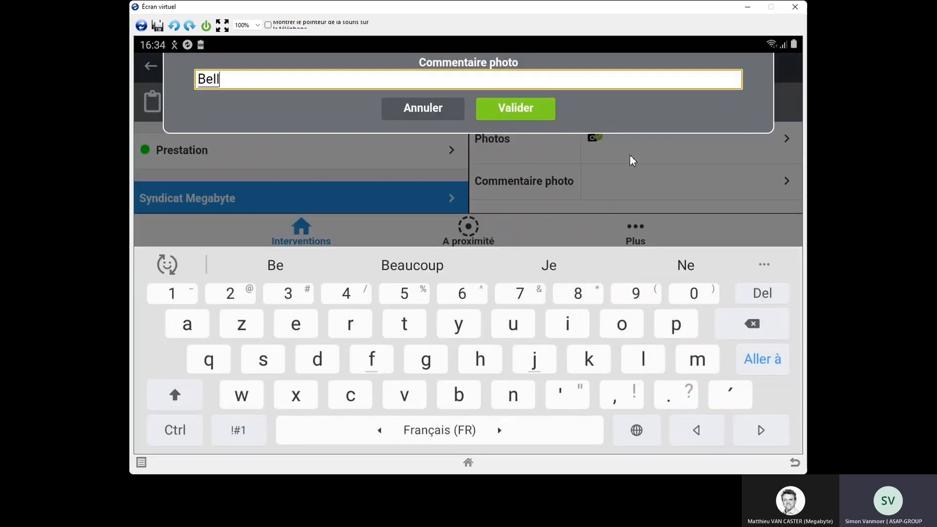
pyautogui.write('e ')
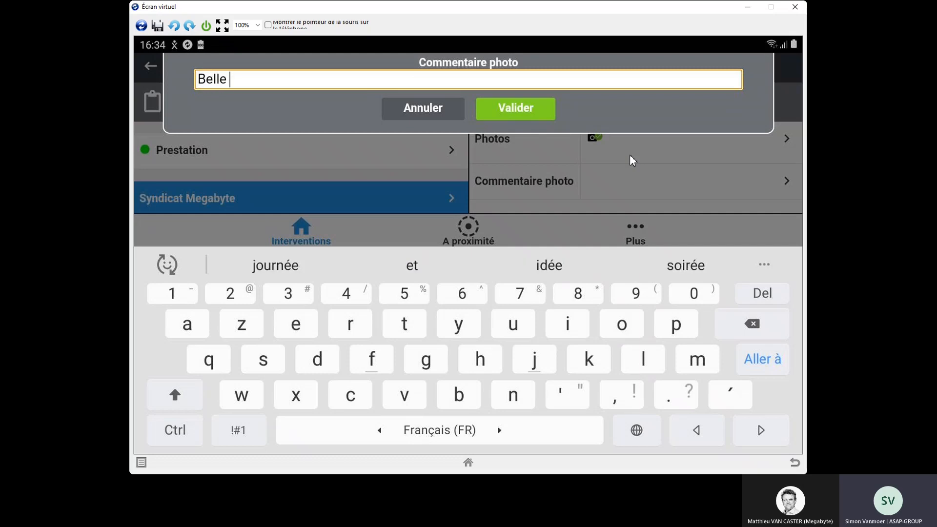
pyautogui.write('photo')
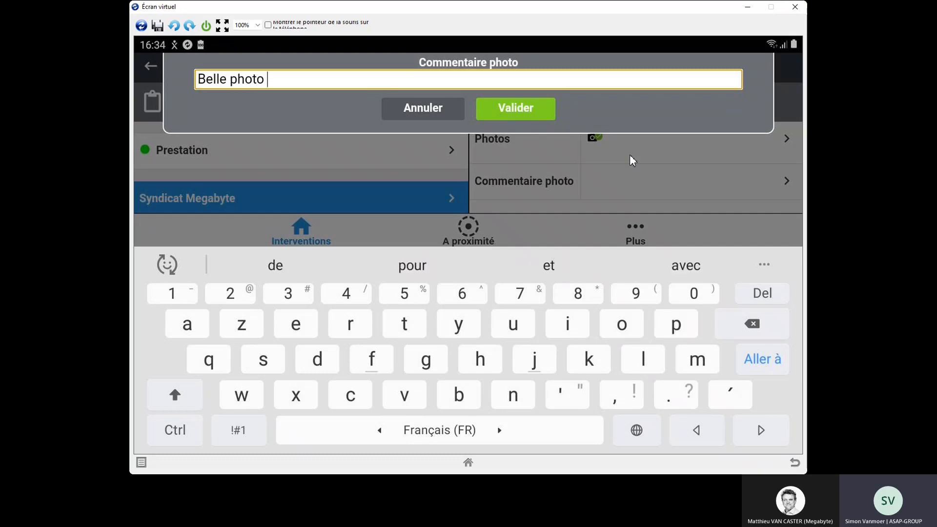
pyautogui.press('Return')
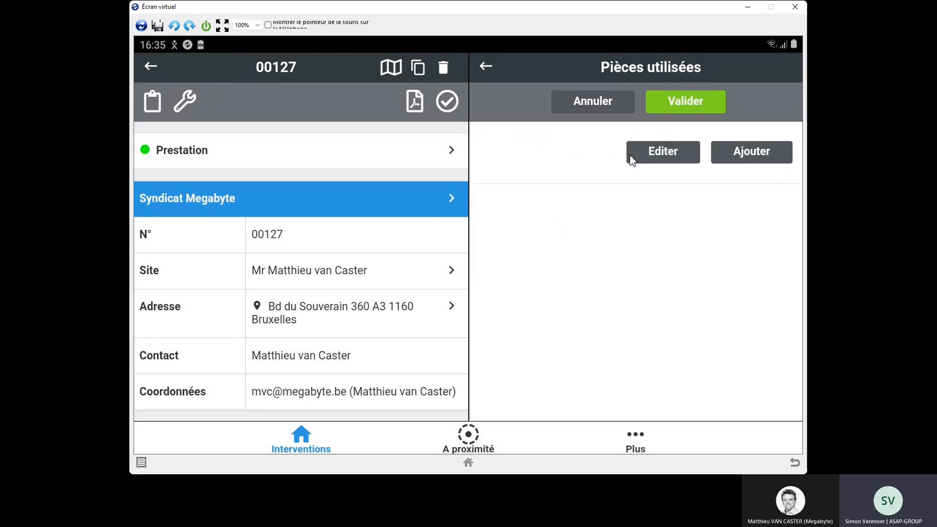
# Step: Search the articles for "Gicleur" and add a quantity of 2 to the report's used parts
pyautogui.click(631, 158)
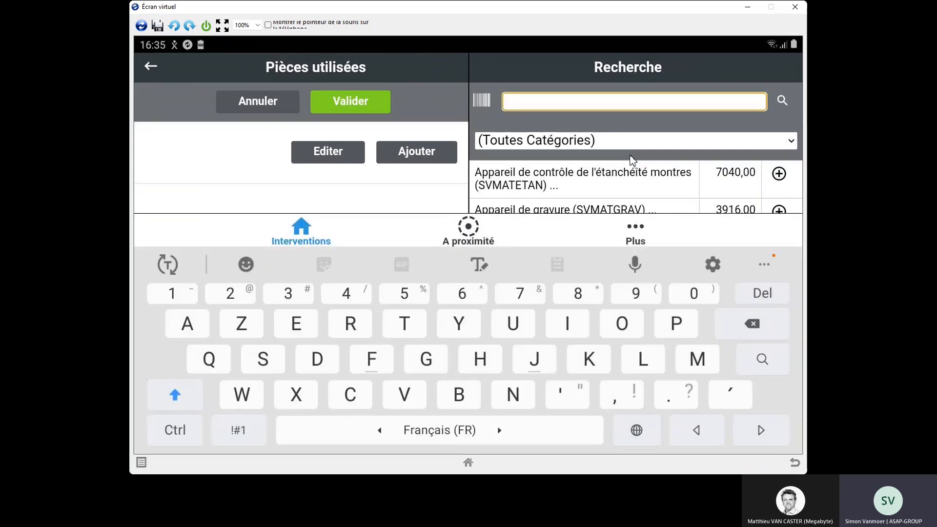
pyautogui.write('Gicleur')
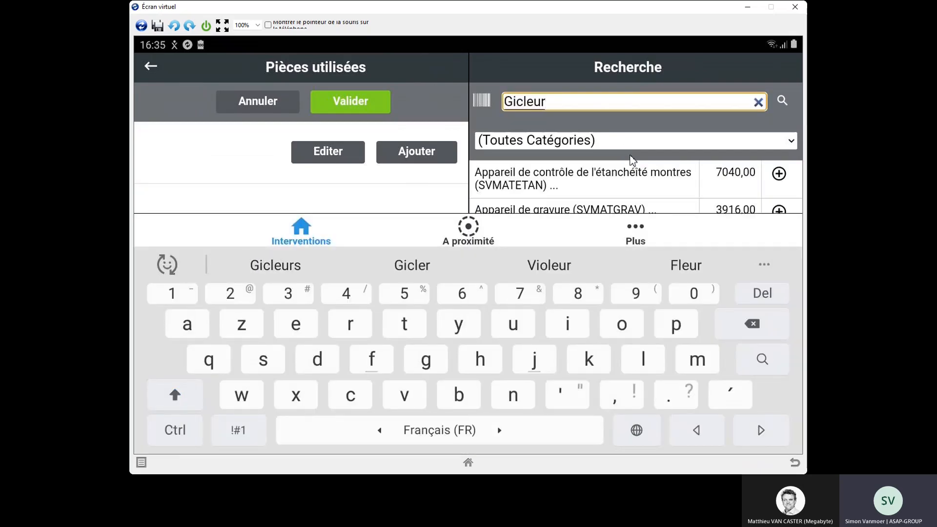
pyautogui.press('Return')
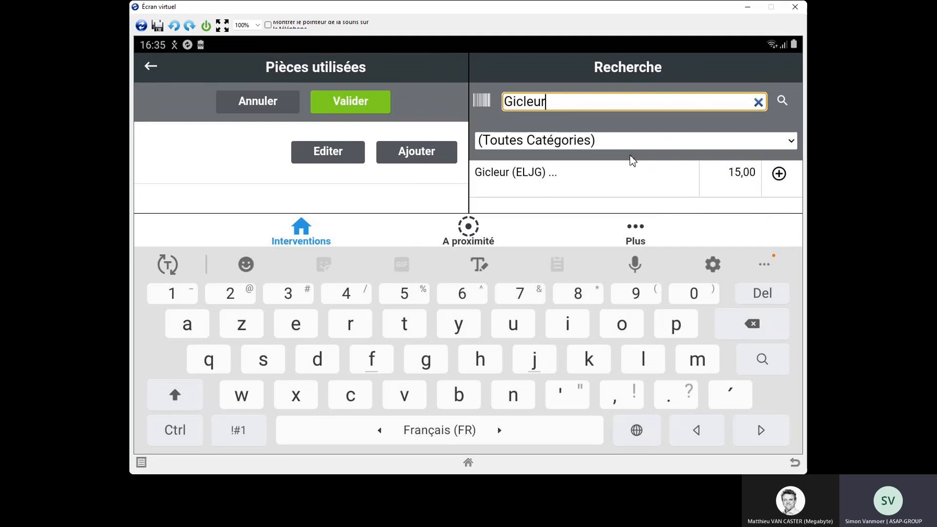
pyautogui.click(630, 160)
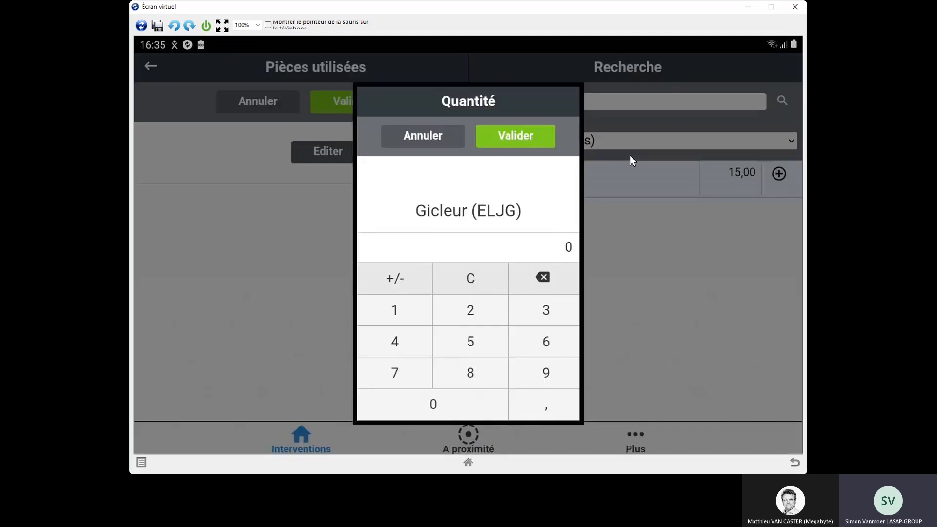
pyautogui.write('2')
pyautogui.press('Return')
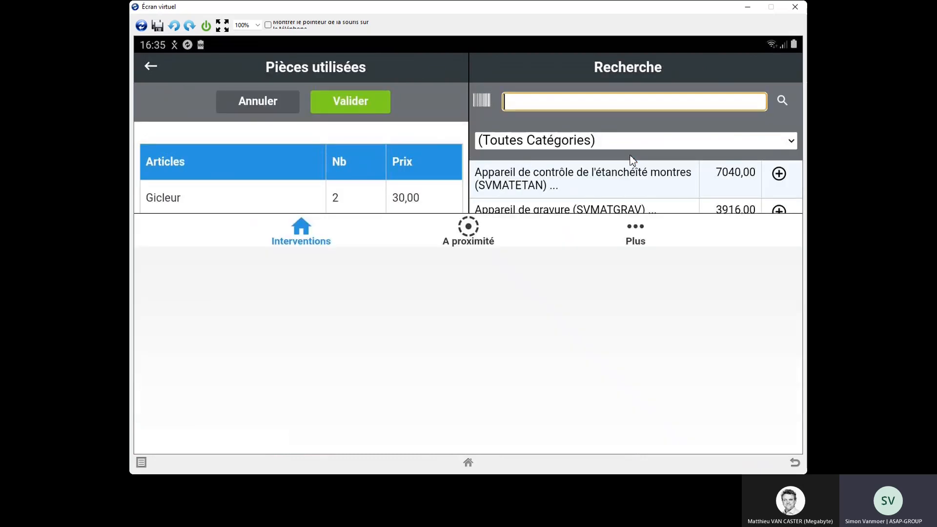
# Step: Search the articles for "Joint" and add 1 Joint Bruleur to the used parts
pyautogui.write('Joint')
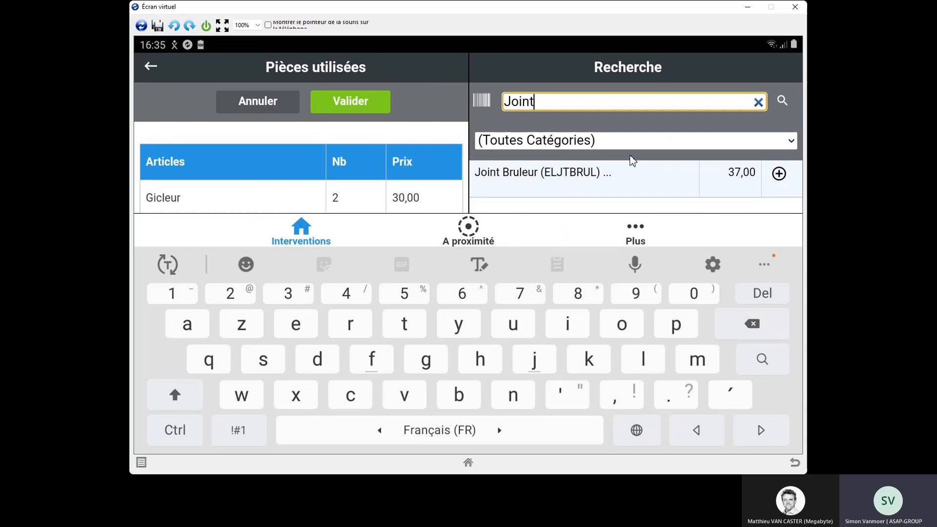
pyautogui.click(631, 156)
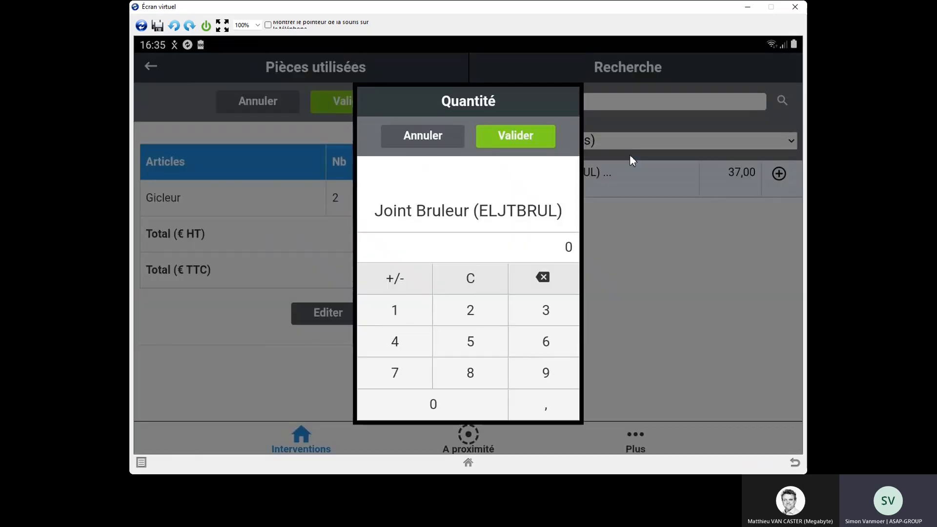
pyautogui.write('1')
pyautogui.press('Return')
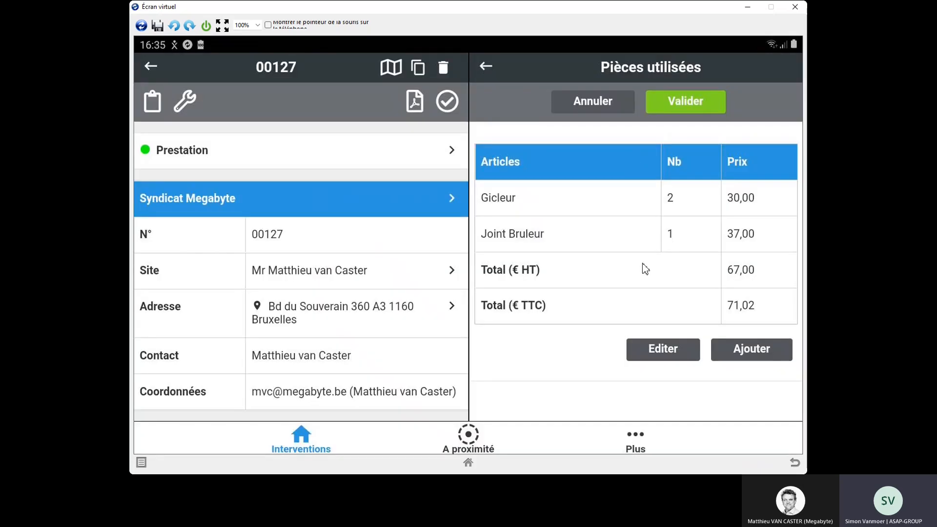
# Step: Search the articles for "dep" and add 1 Déplacement with TVA 6 % to the used parts
pyautogui.click(725, 357)
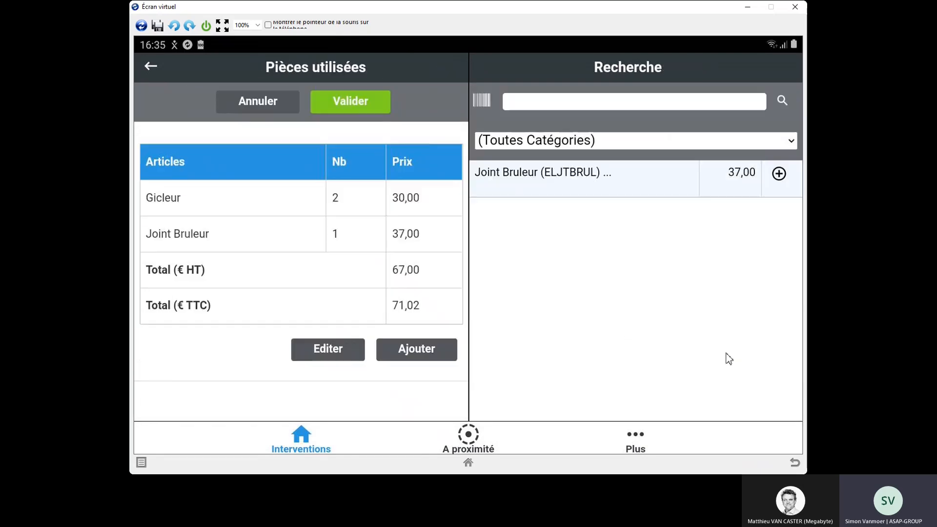
pyautogui.click(574, 105)
pyautogui.write('dep')
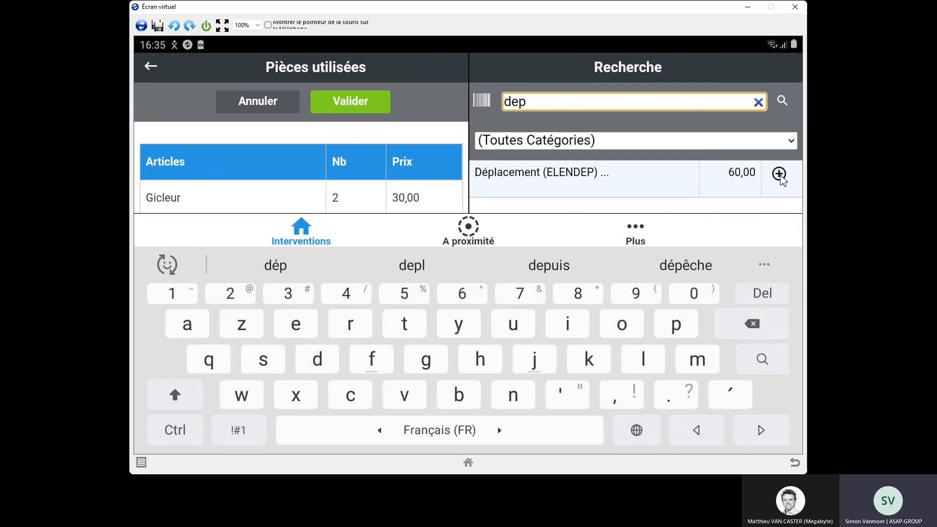
pyautogui.click(779, 175)
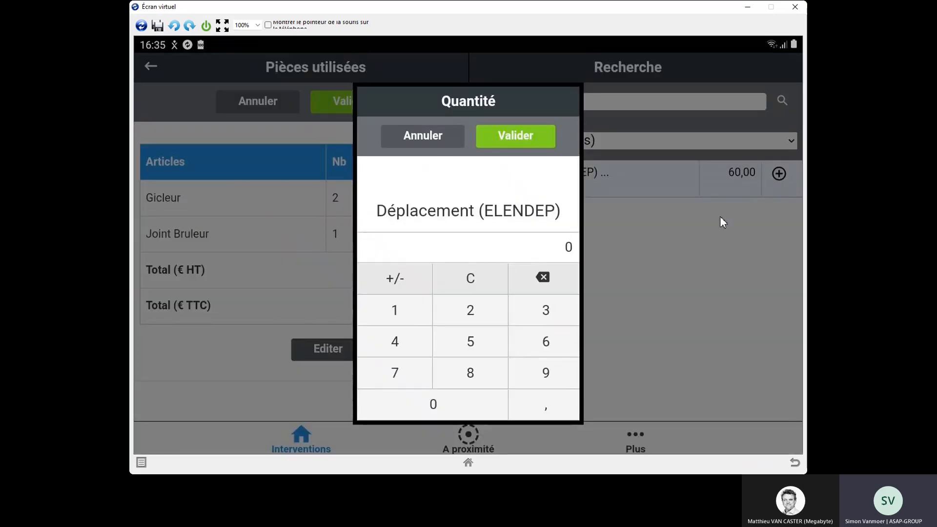
pyautogui.click(403, 314)
pyautogui.click(508, 142)
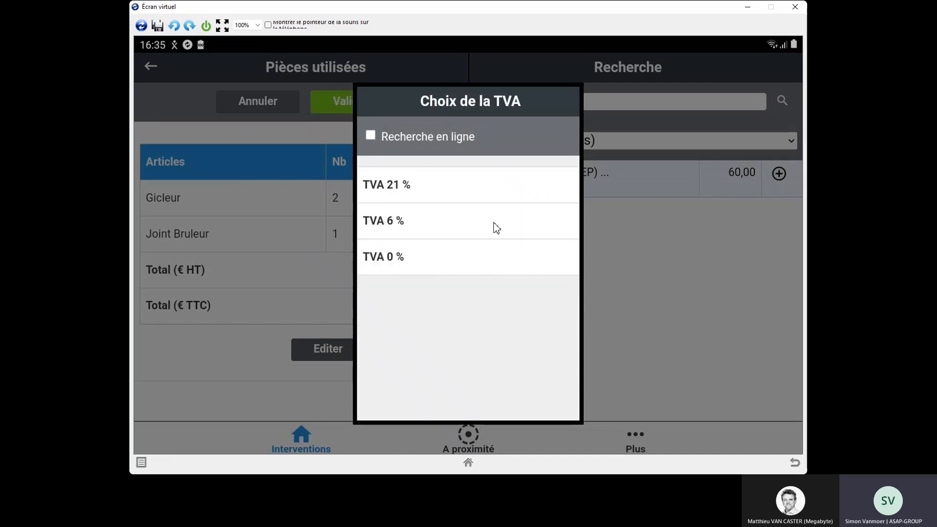
pyautogui.click(495, 222)
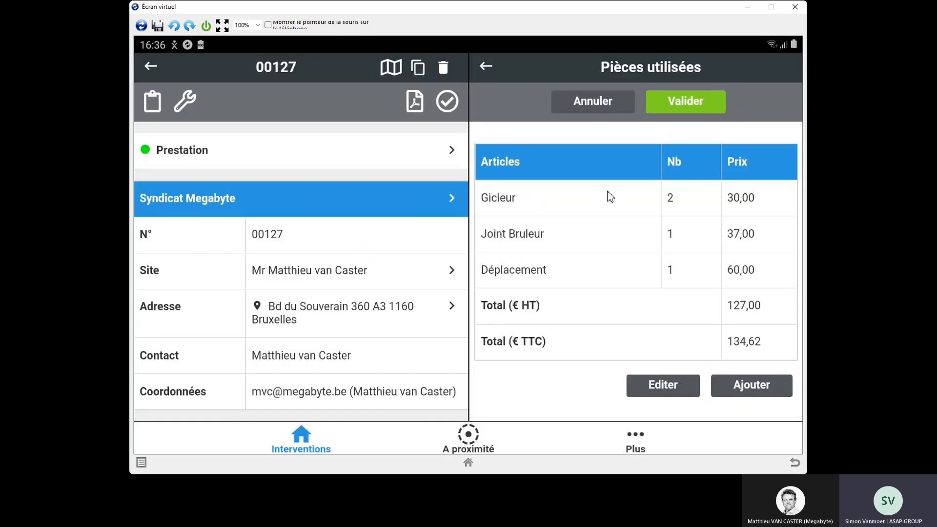
# Step: Search the articles for "main d" and add 1,5 Main d'oeuvre technicien with TVA 6 % to the used parts
pyautogui.click(751, 386)
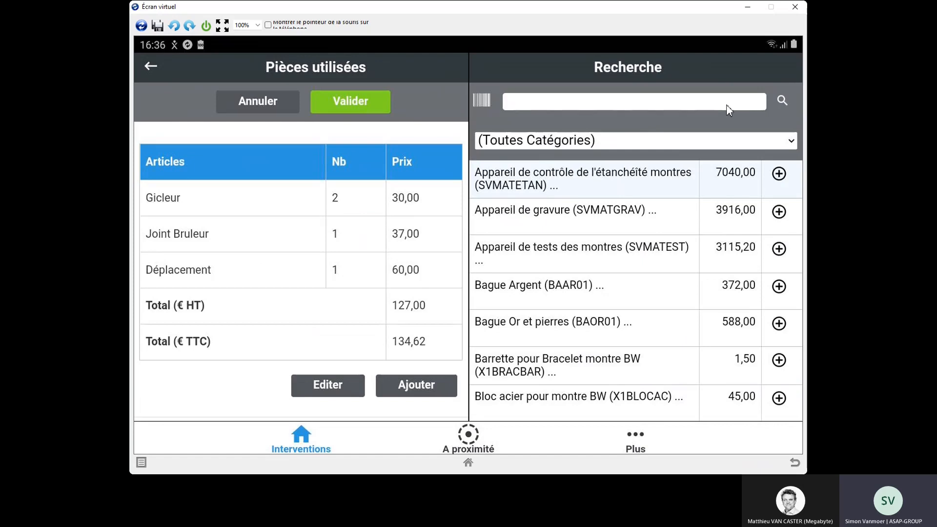
pyautogui.click(726, 105)
pyautogui.write('main d')
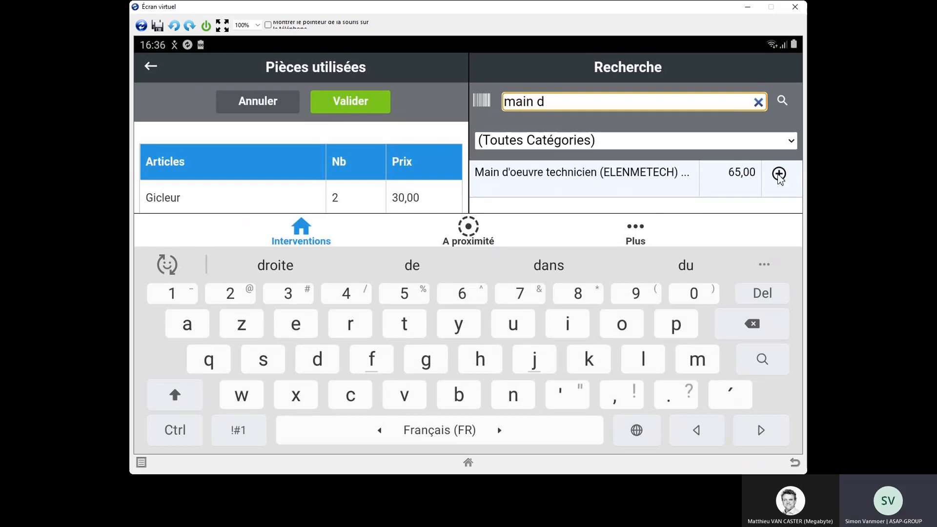
pyautogui.click(778, 175)
pyautogui.click(408, 317)
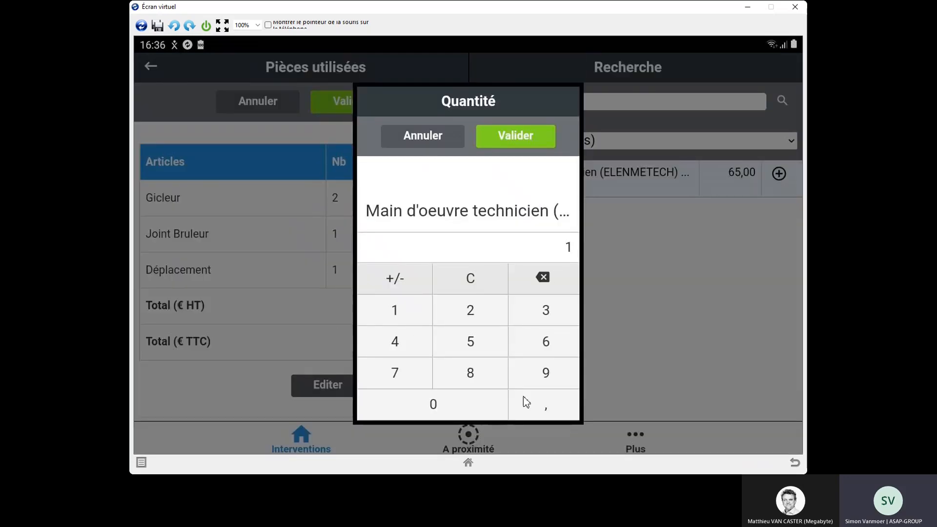
pyautogui.click(470, 355)
pyautogui.click(536, 406)
pyautogui.click(544, 285)
pyautogui.click(541, 283)
pyautogui.click(550, 406)
pyautogui.click(476, 343)
pyautogui.click(507, 140)
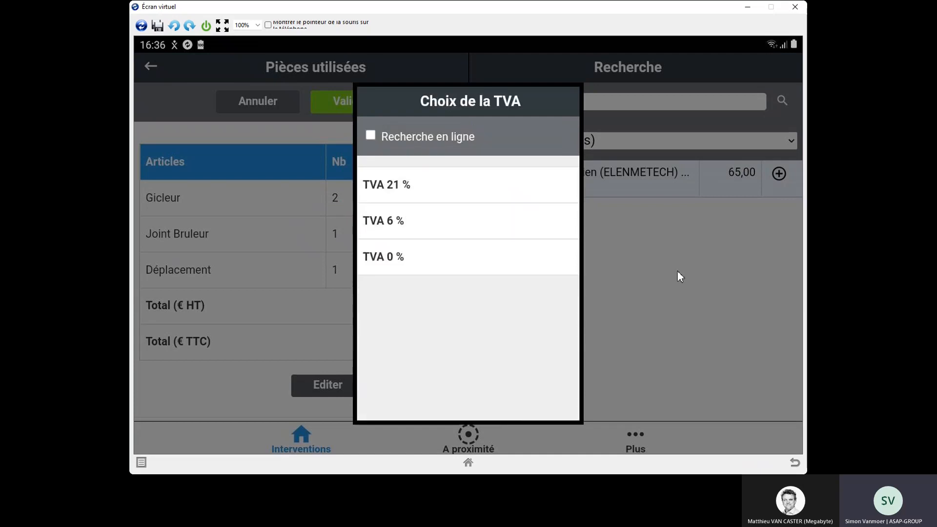
pyautogui.click(380, 222)
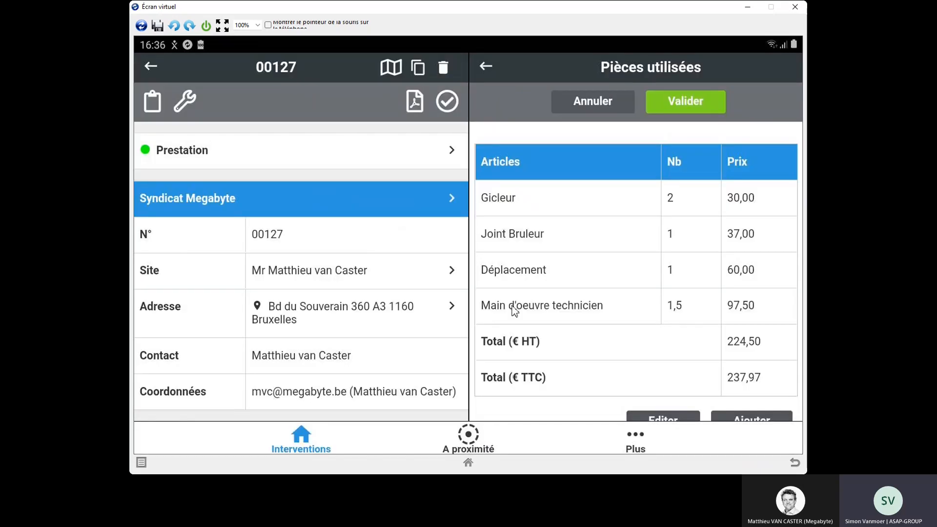
# Step: Review and validate the used parts list, and set the report's Résultat de l'intervention to Terminé
pyautogui.moveTo(559, 276); pyautogui.dragTo(558, 247)
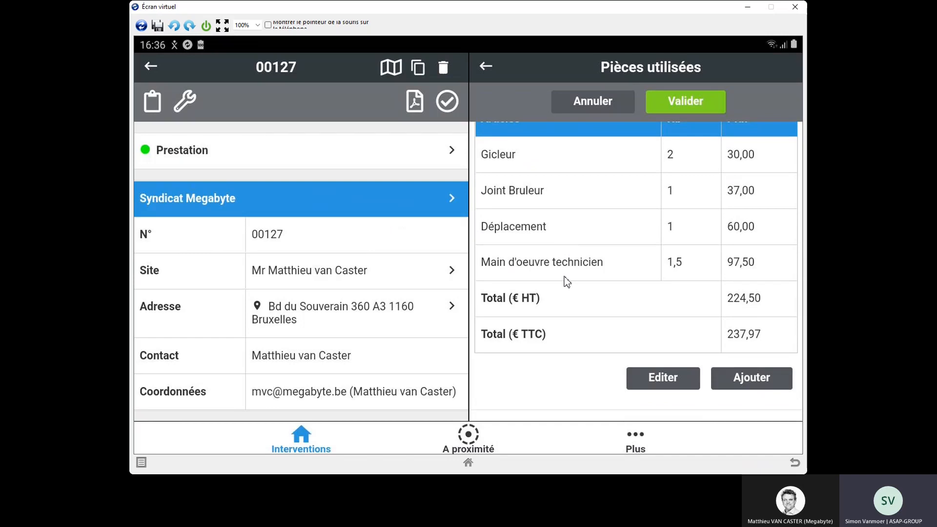
pyautogui.scroll(1, 612, 275)
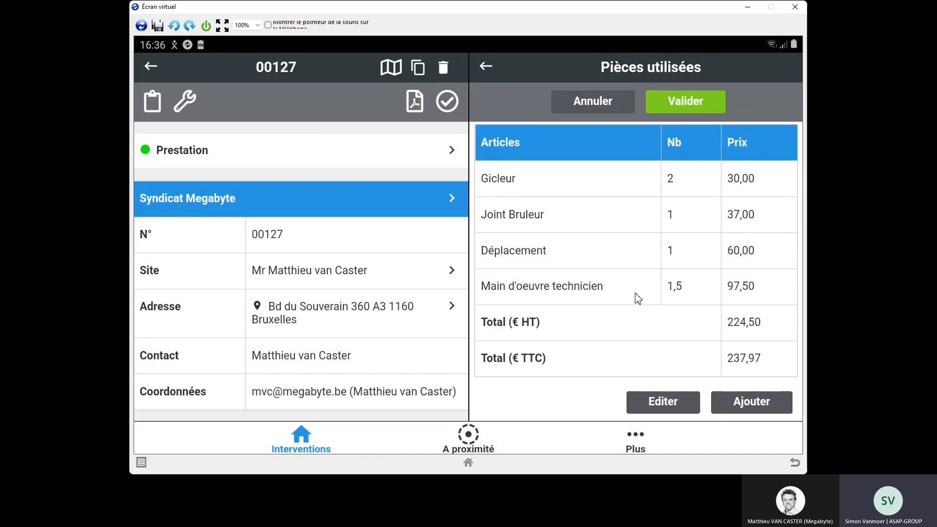
pyautogui.click(681, 104)
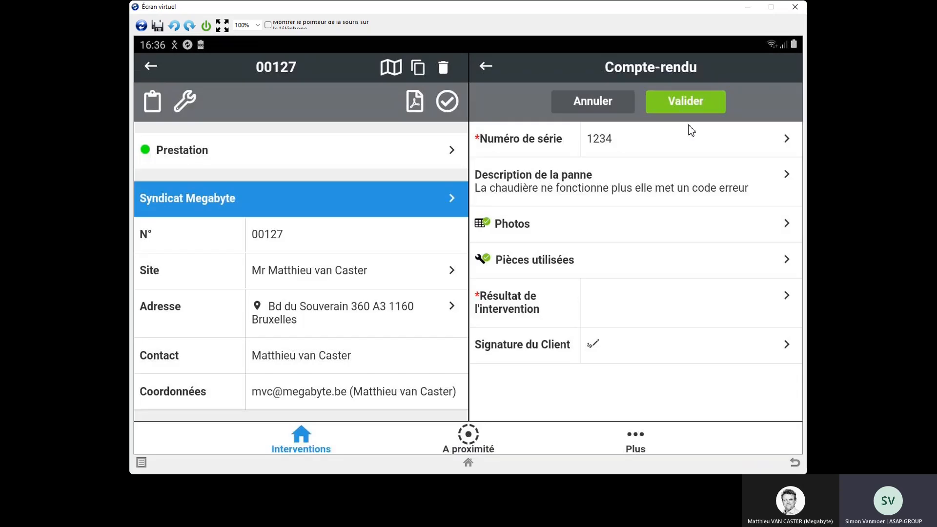
pyautogui.click(656, 305)
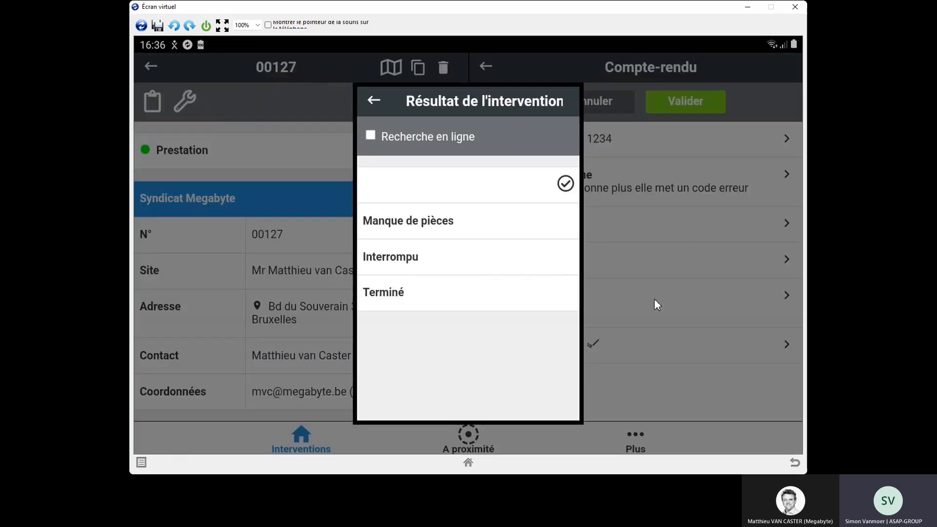
pyautogui.click(506, 293)
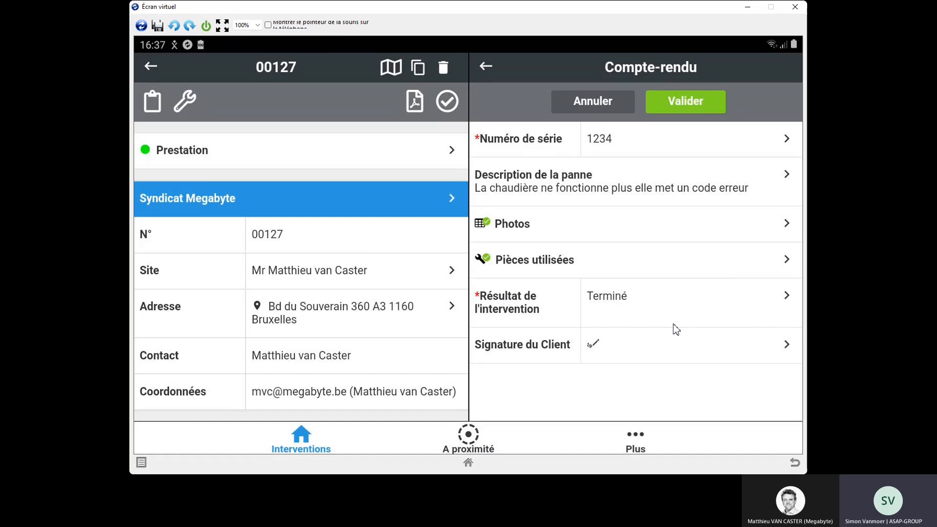
# Step: Draw a freehand client signature in the report, and validate it to close out the intervention
pyautogui.click(653, 361)
pyautogui.moveTo(432, 189)
pyautogui.mouseDown()
pyautogui.moveTo(329, 199)
pyautogui.moveTo(156, 398)
pyautogui.mouseUp()
pyautogui.moveTo(217, 330)
pyautogui.mouseDown()
pyautogui.moveTo(564, 234)
pyautogui.moveTo(480, 300)
pyautogui.mouseUp()
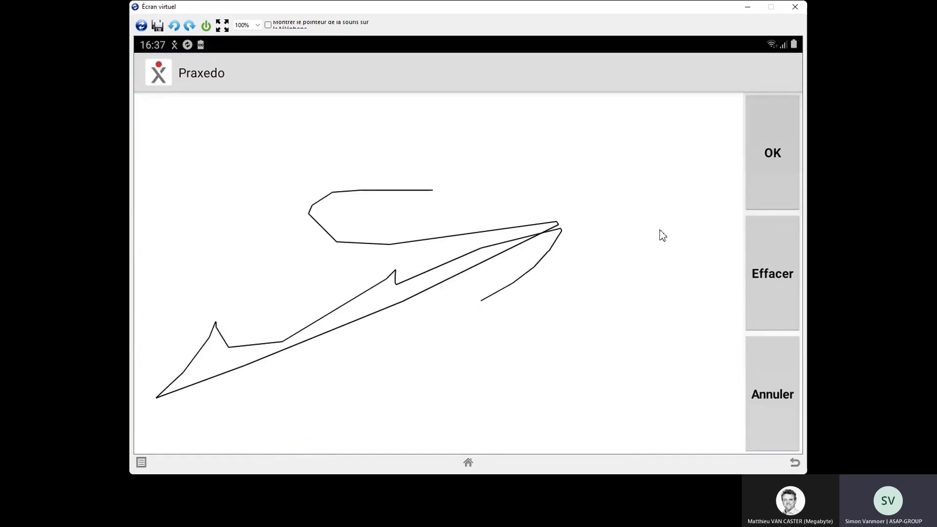
pyautogui.click(763, 177)
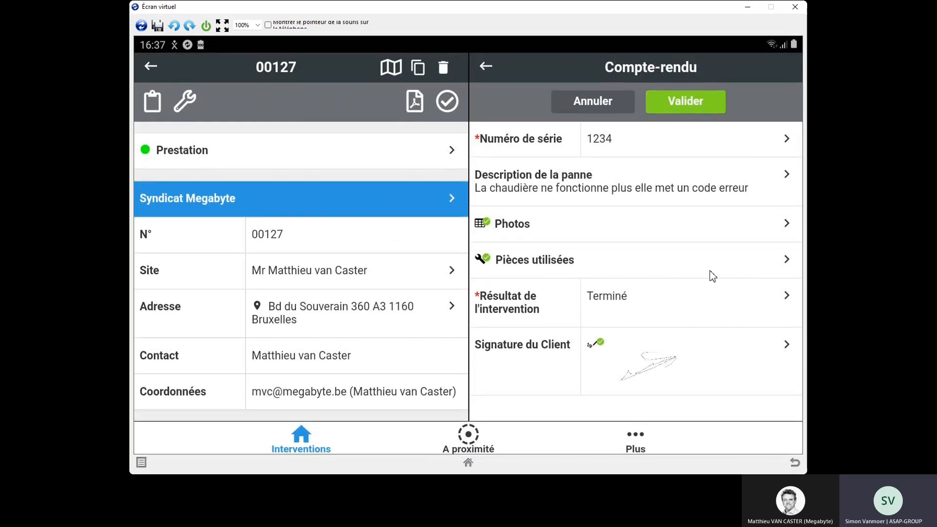
pyautogui.click(672, 111)
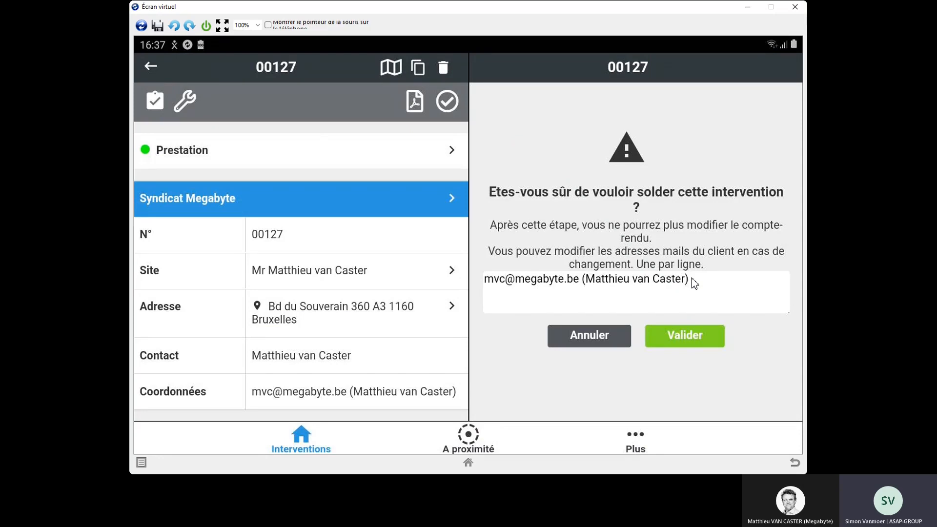
pyautogui.click(685, 342)
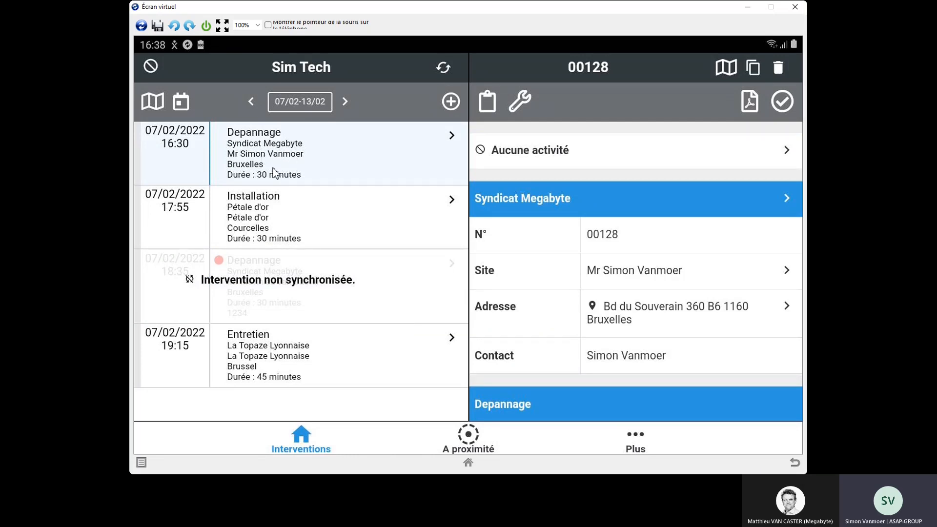
# Step: Change the activity of the 16:30 Depannage intervention to Prestation and confirm it
pyautogui.click(514, 155)
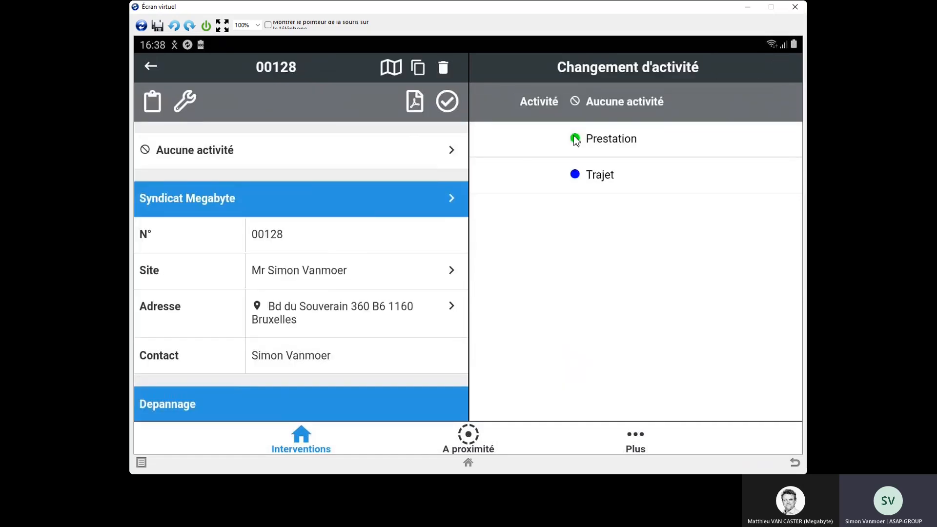
pyautogui.click(602, 142)
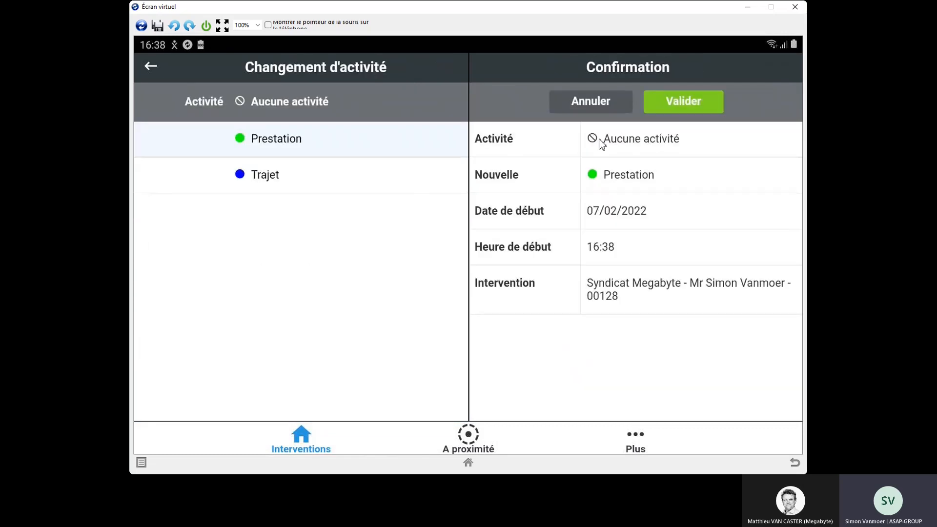
pyautogui.click(678, 106)
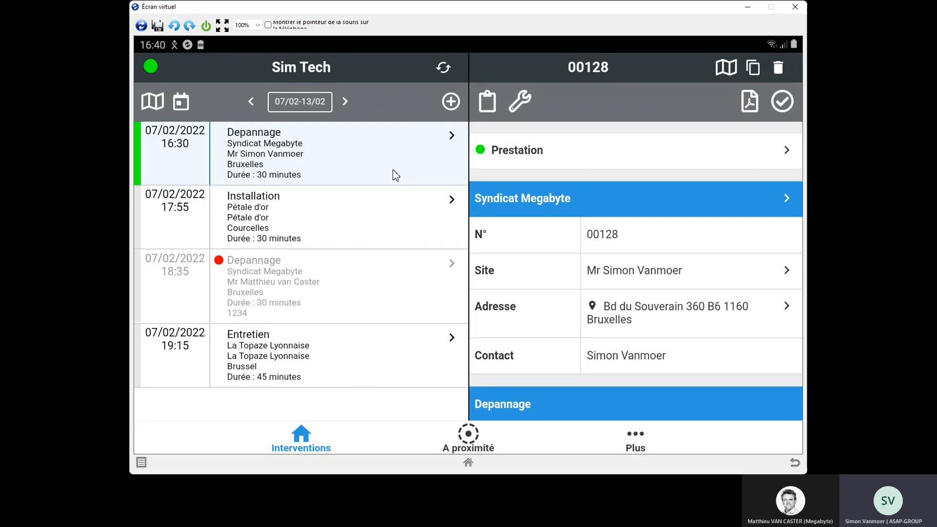
# Step: Enter serial number 2345 in the 16:30 Depannage intervention's report and try to validate the report
pyautogui.click(490, 108)
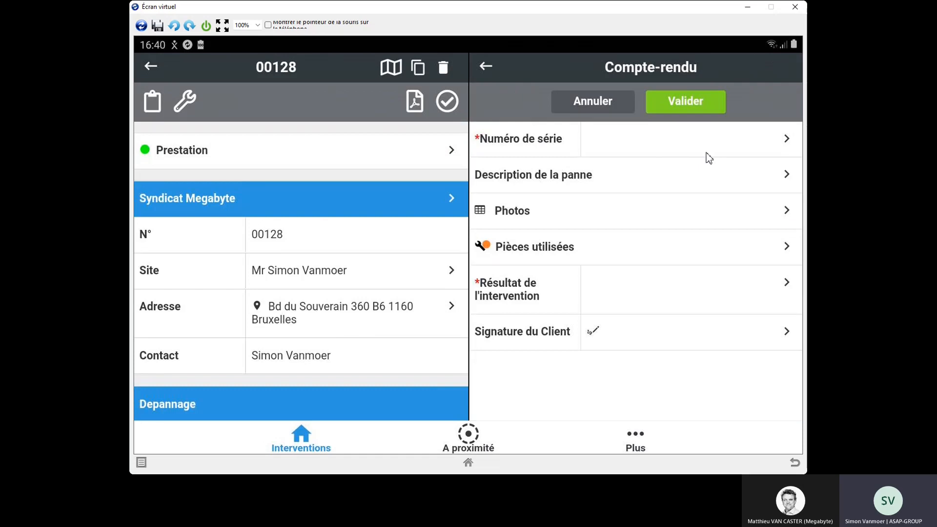
pyautogui.click(670, 149)
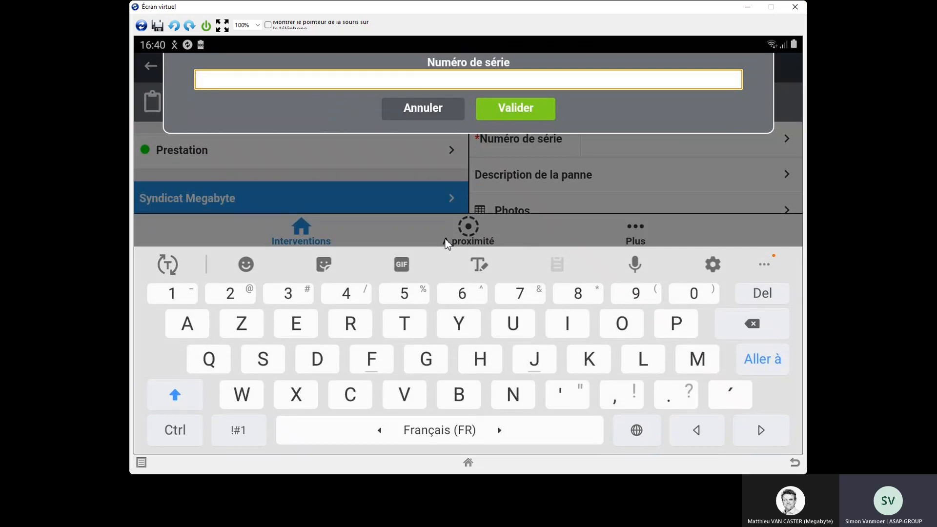
pyautogui.write('2345')
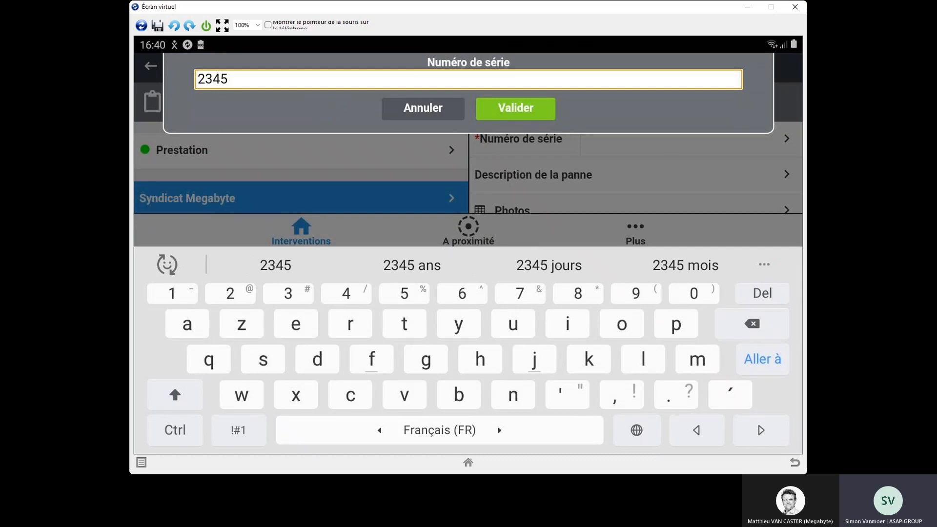
pyautogui.click(510, 112)
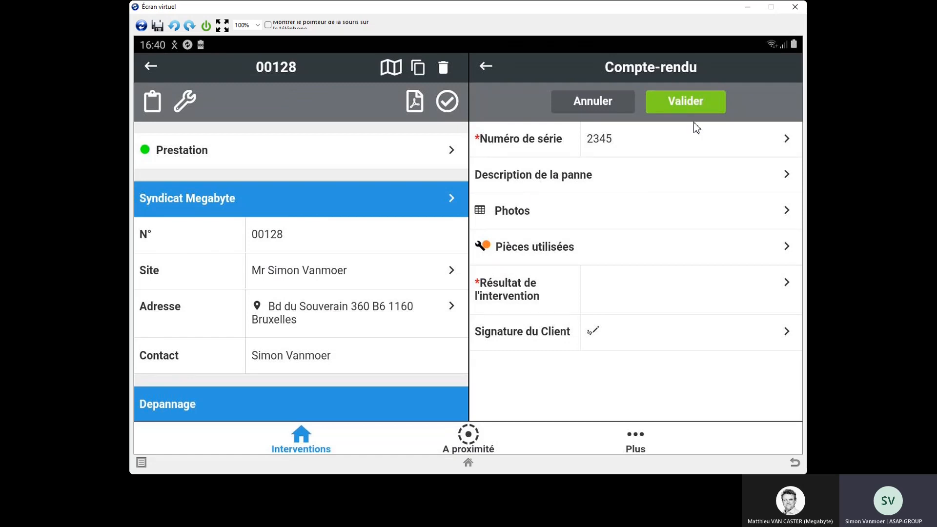
pyautogui.click(689, 107)
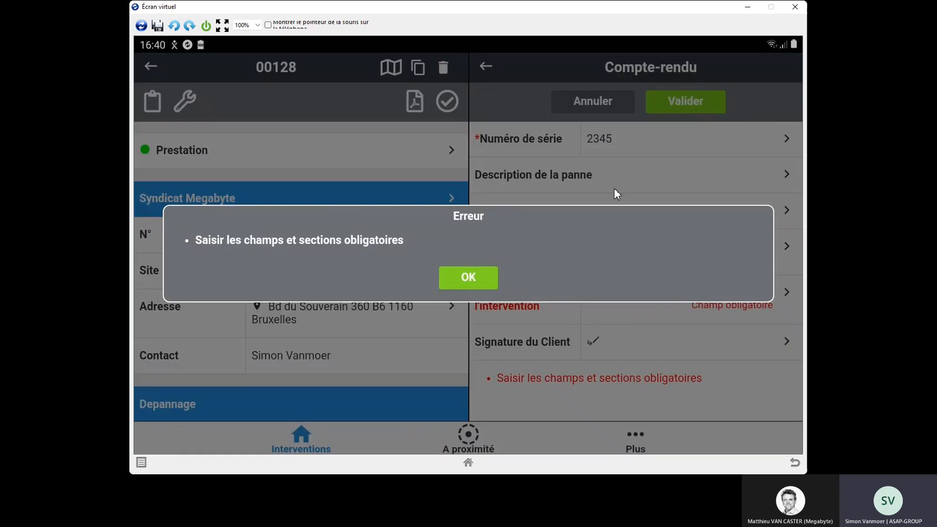
pyautogui.click(473, 283)
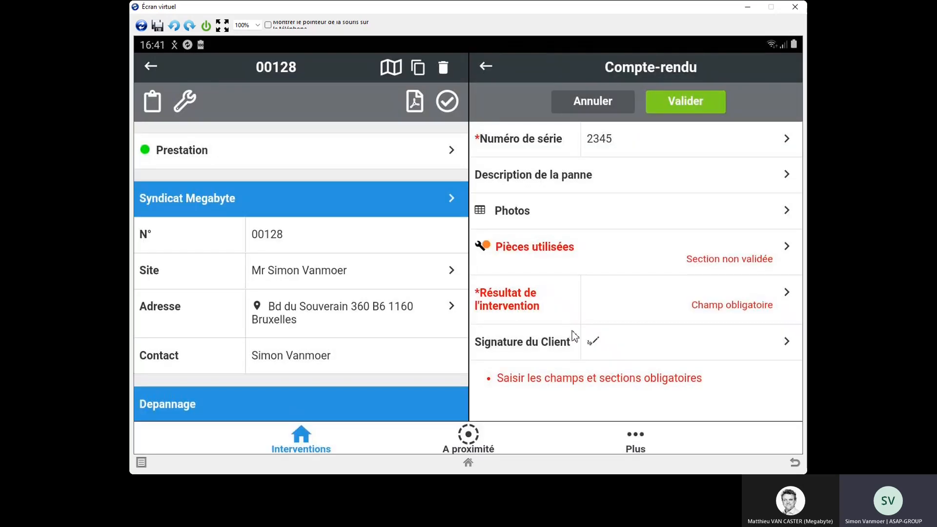
# Step: Search the articles for "gicleu" and add 1 Gicleur with TVA 21 % to this report's used parts
pyautogui.click(544, 256)
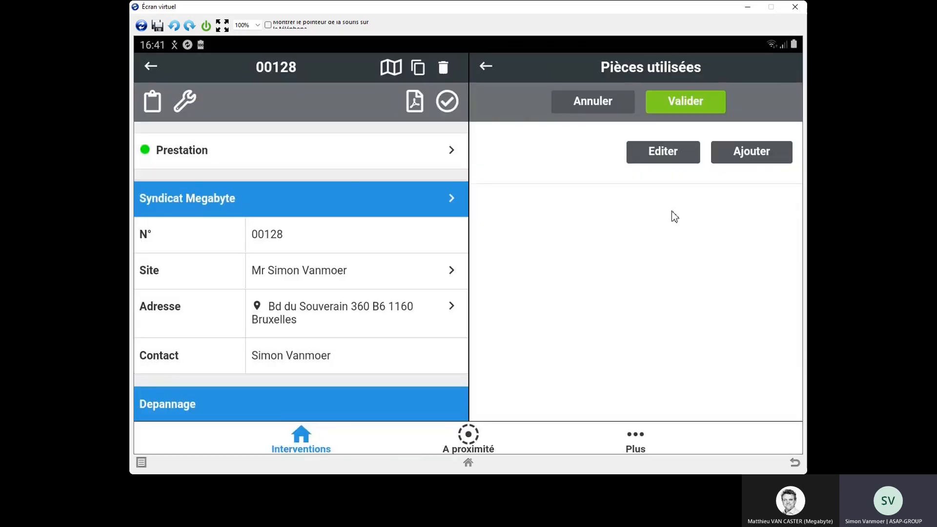
pyautogui.click(743, 152)
pyautogui.click(565, 108)
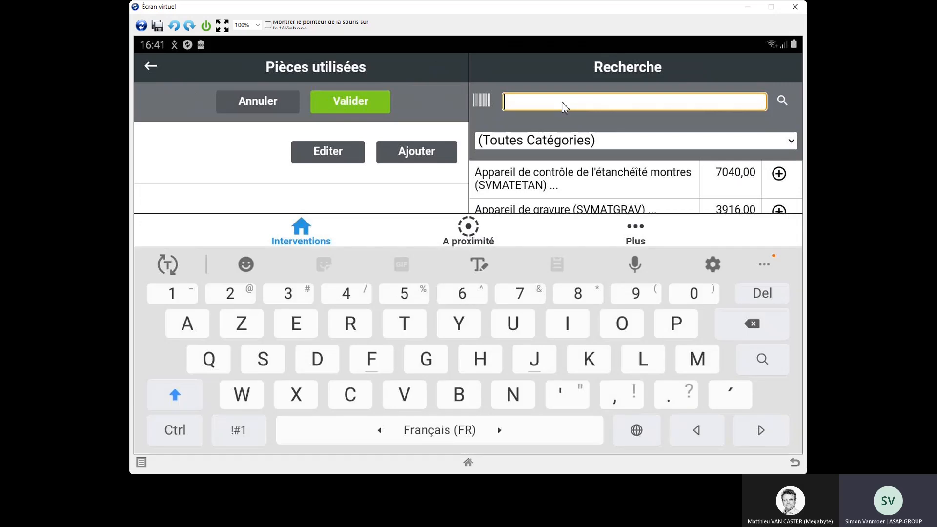
pyautogui.write('gicleu')
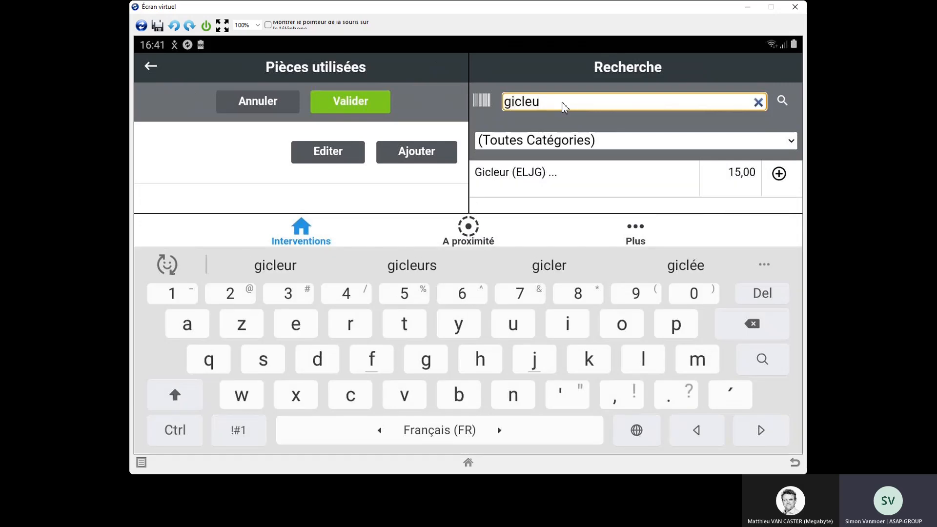
pyautogui.click(780, 175)
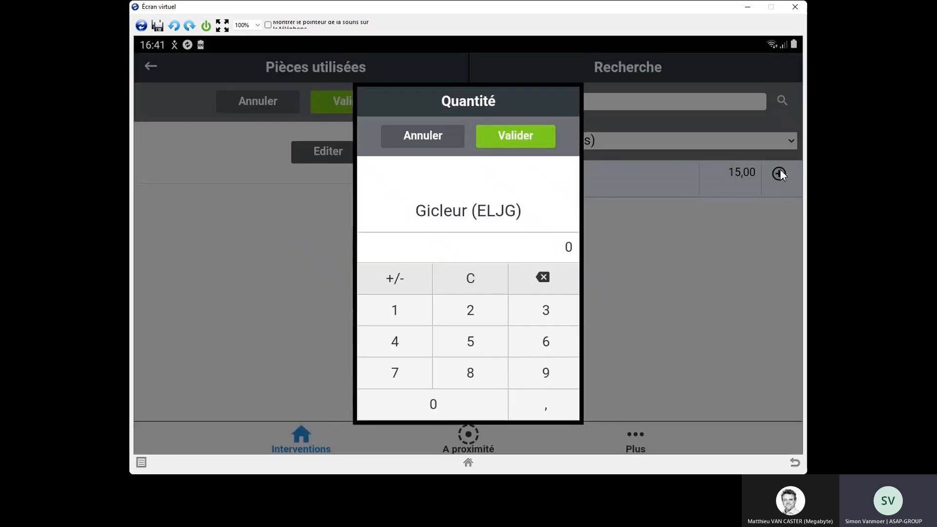
pyautogui.click(404, 320)
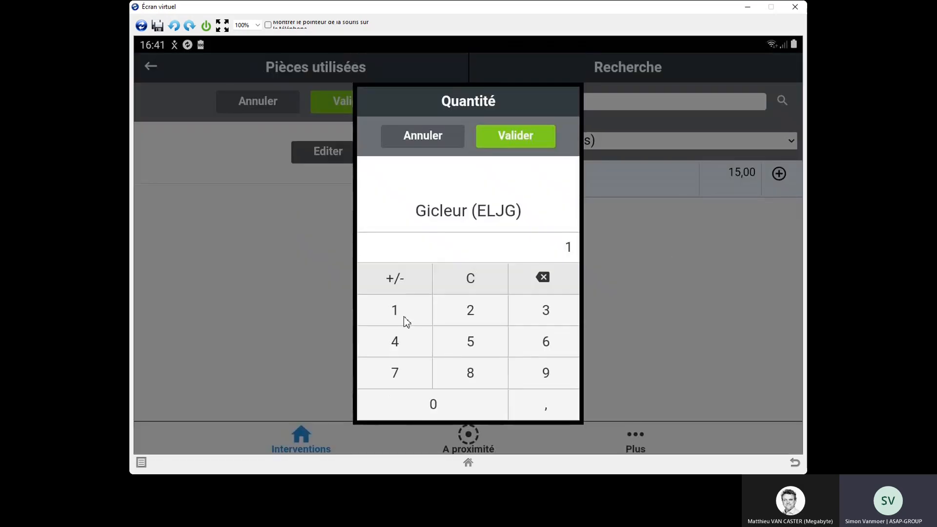
pyautogui.click(518, 144)
pyautogui.click(474, 190)
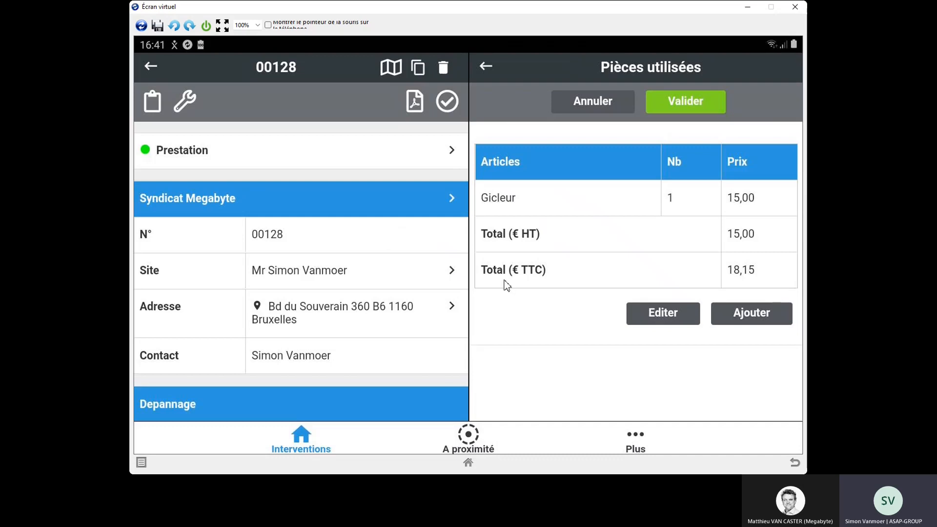
# Step: Search the articles for "main d" and add 1 Main d'oeuvre technicien with TVA 21 % to the used parts
pyautogui.click(760, 321)
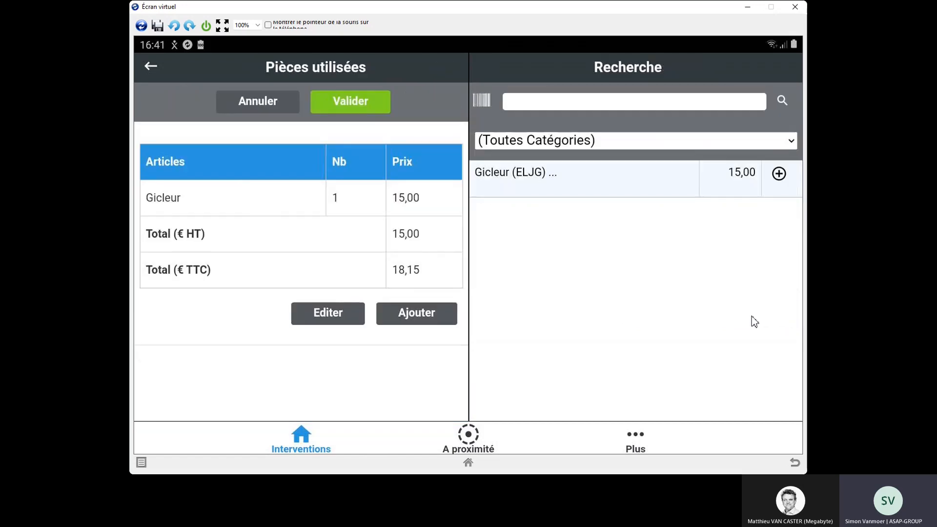
pyautogui.click(610, 105)
pyautogui.write('main d')
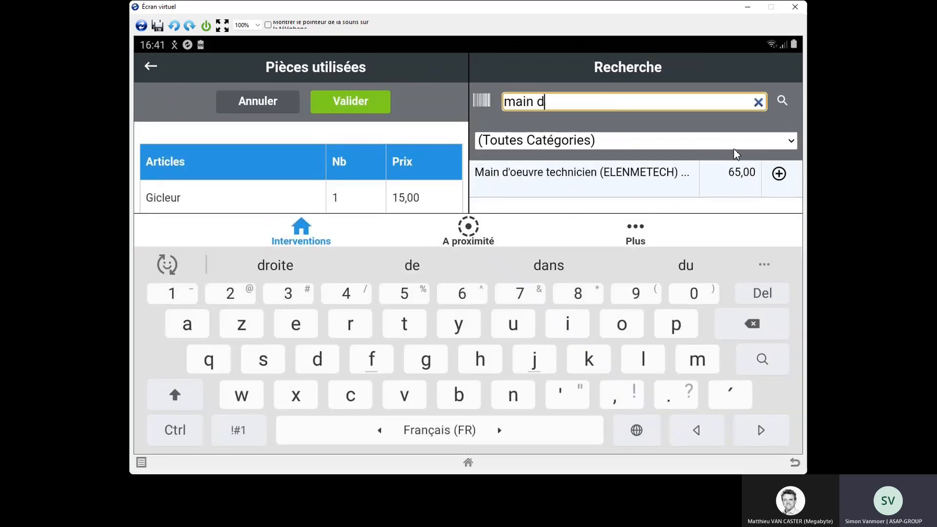
pyautogui.click(782, 175)
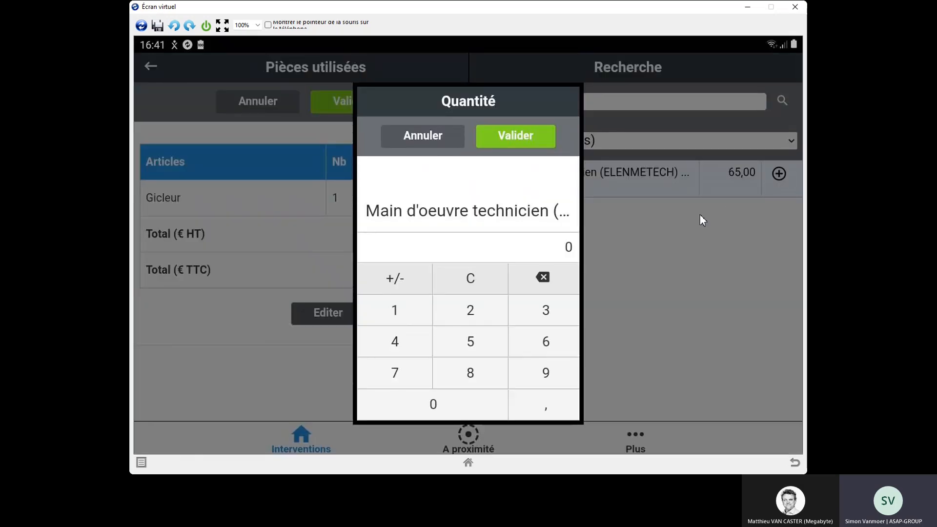
pyautogui.click(410, 321)
pyautogui.click(507, 138)
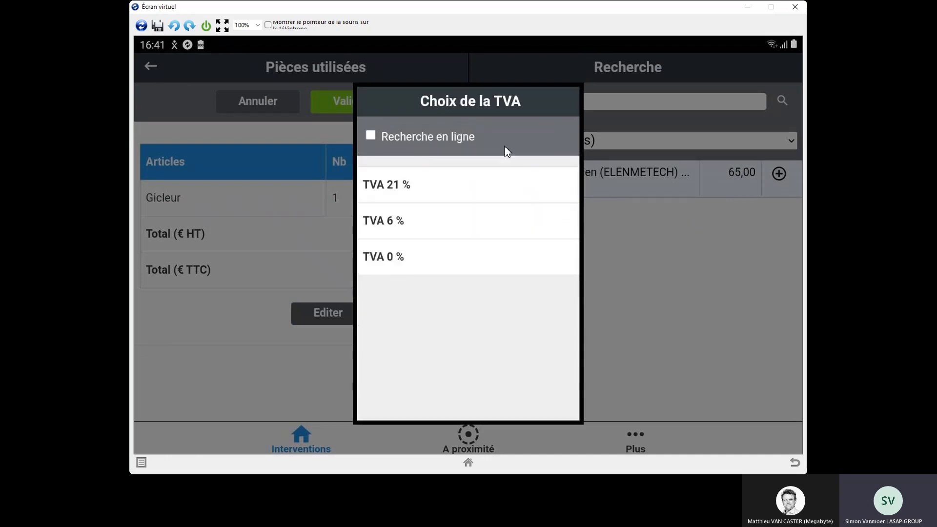
pyautogui.click(439, 187)
# Step: Search the articles for "dep", add 1 Déplacement with TVA 21 %, and validate the used parts list
pyautogui.click(749, 350)
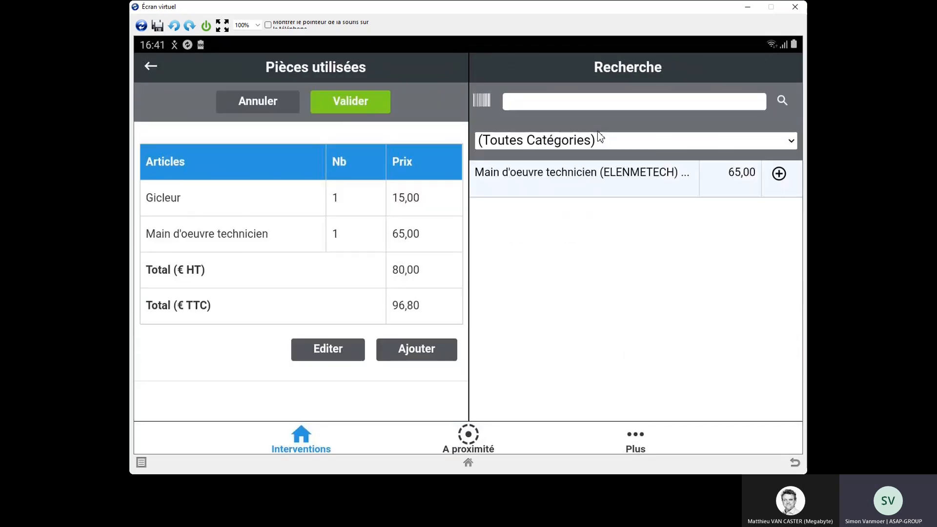
pyautogui.click(582, 103)
pyautogui.write('dep')
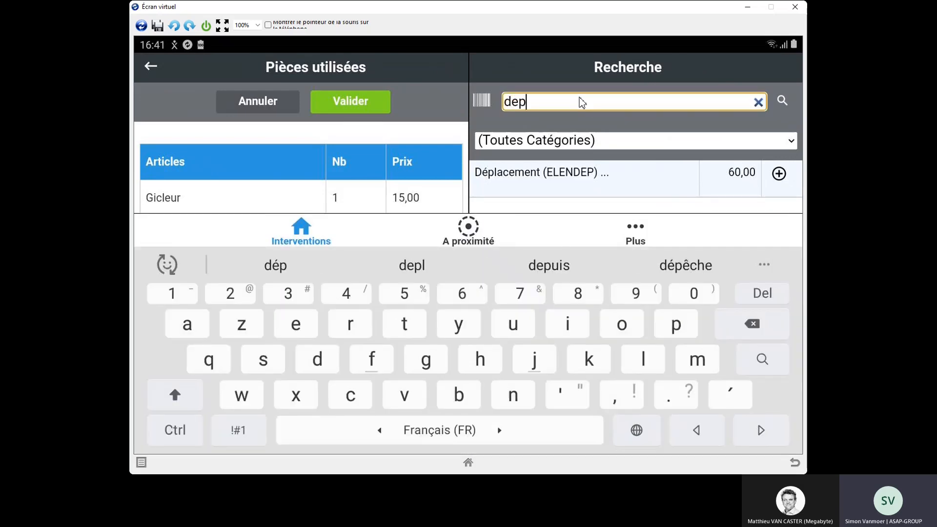
pyautogui.click(779, 174)
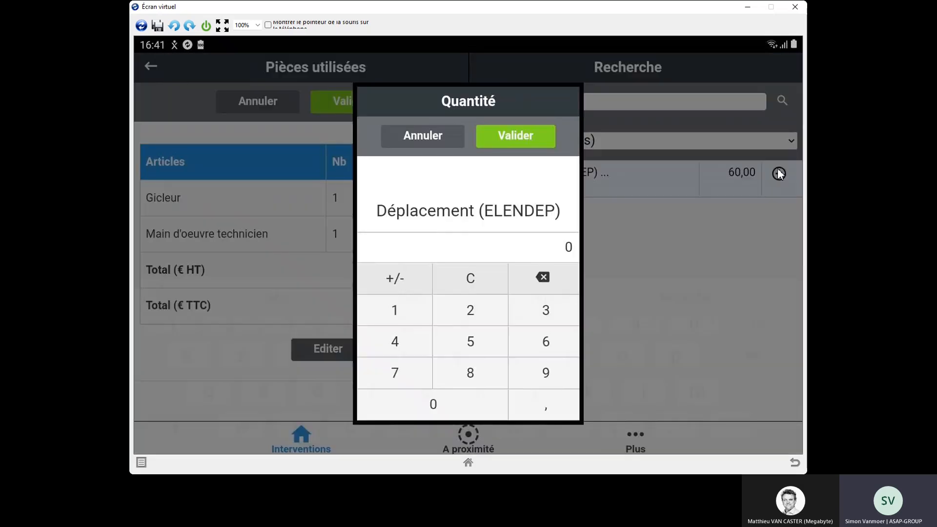
pyautogui.click(399, 312)
pyautogui.click(505, 141)
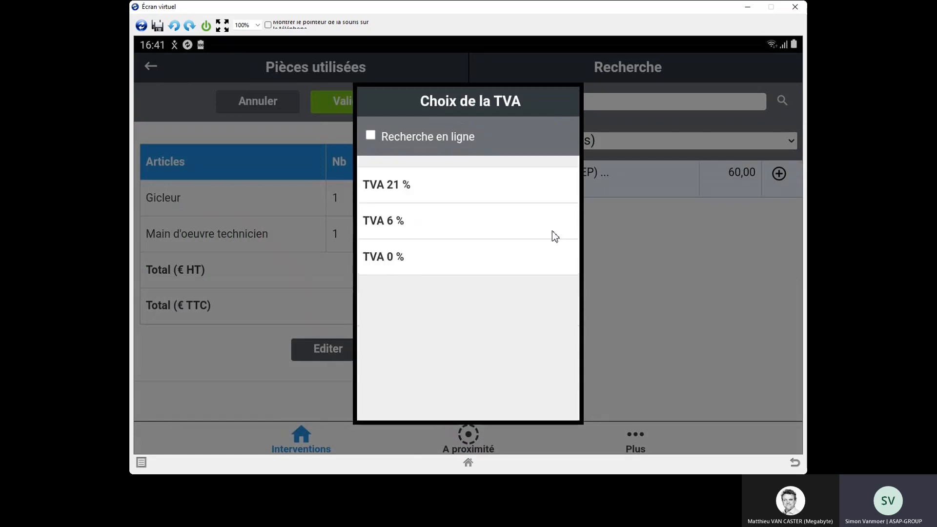
pyautogui.click(486, 191)
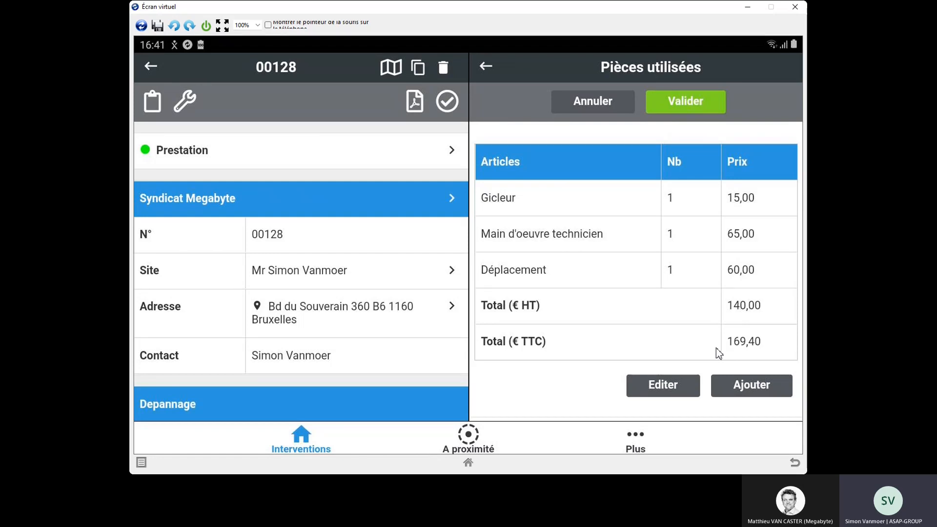
pyautogui.click(682, 104)
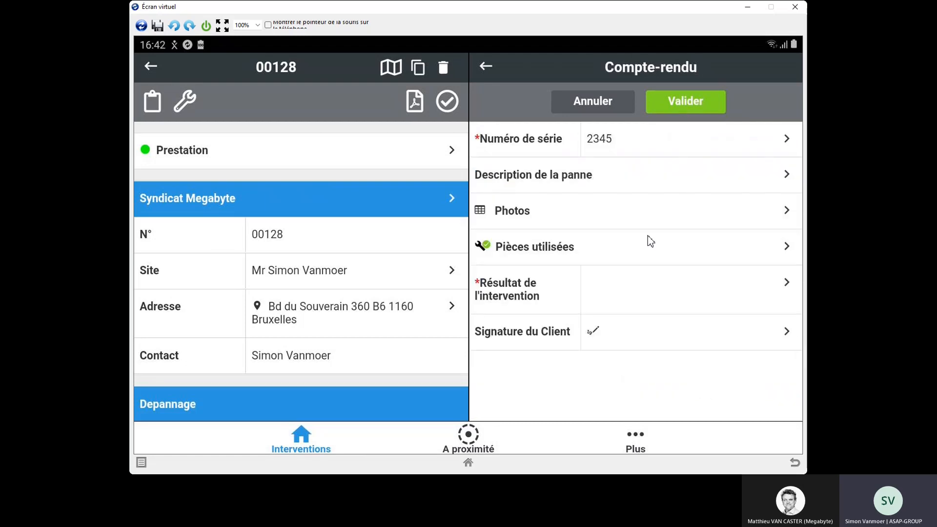
# Step: Set the report's intervention result to Terminé and capture the client's signature
pyautogui.click(644, 292)
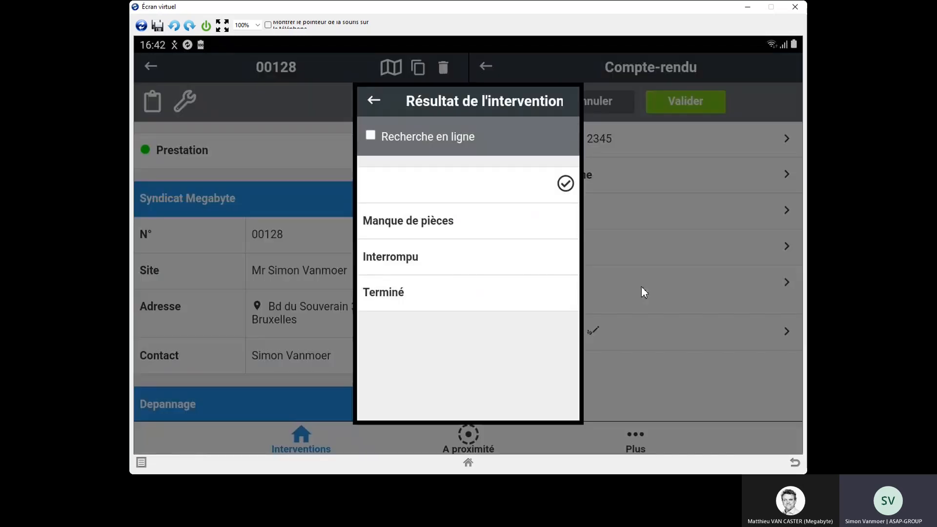
pyautogui.click(458, 289)
pyautogui.click(674, 332)
pyautogui.moveTo(428, 220); pyautogui.dragTo(389, 232)
pyautogui.moveTo(393, 189)
pyautogui.mouseDown()
pyautogui.moveTo(408, 247)
pyautogui.moveTo(527, 310)
pyautogui.moveTo(567, 271)
pyautogui.mouseUp()
pyautogui.click(768, 168)
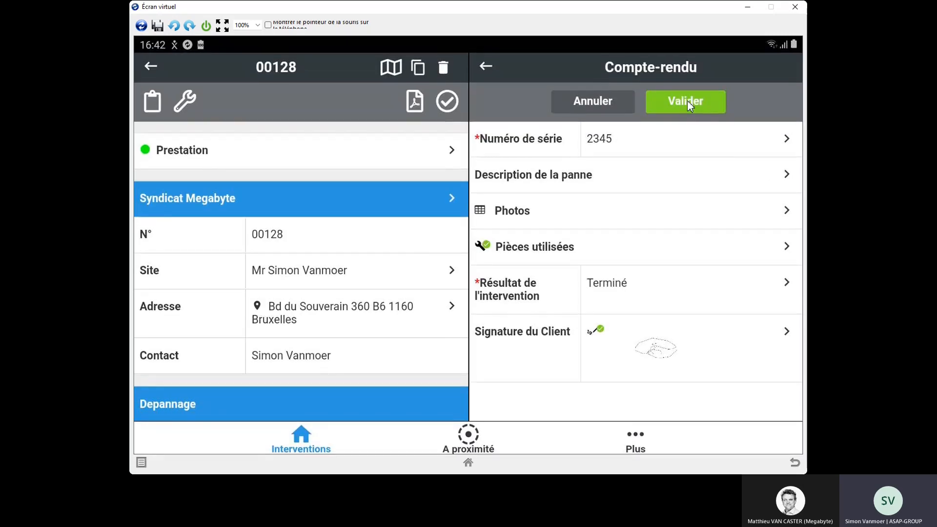
# Step: Validate the completed report and confirm closing the 16:30 Depannage intervention
pyautogui.click(687, 100)
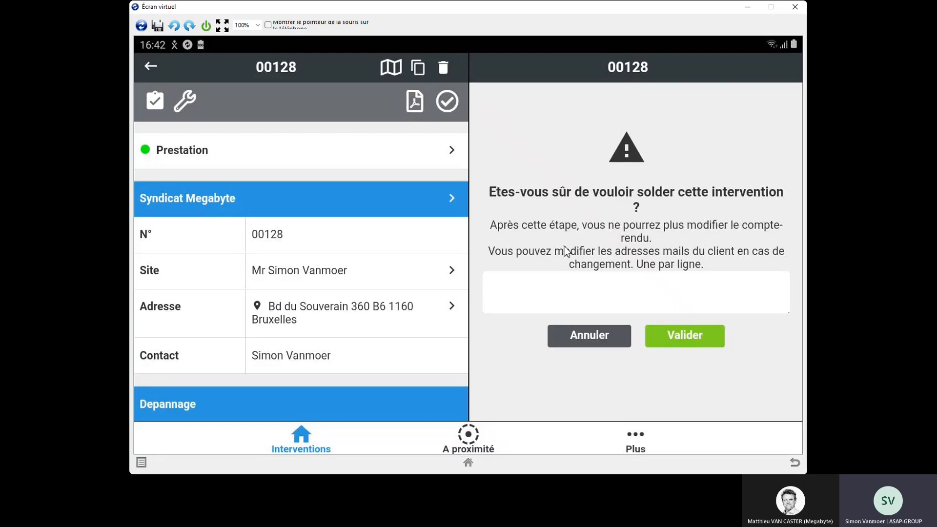
pyautogui.click(680, 337)
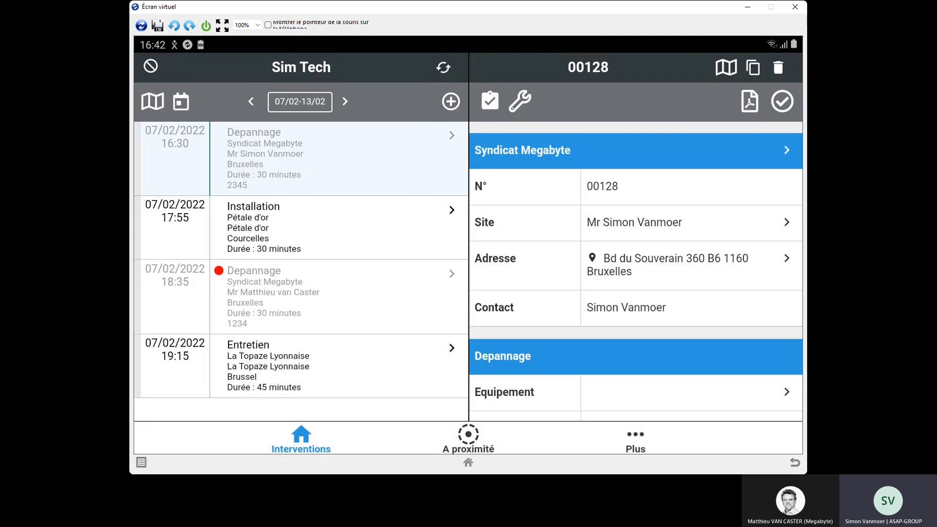
pyautogui.click(285, 302)
pyautogui.click(311, 166)
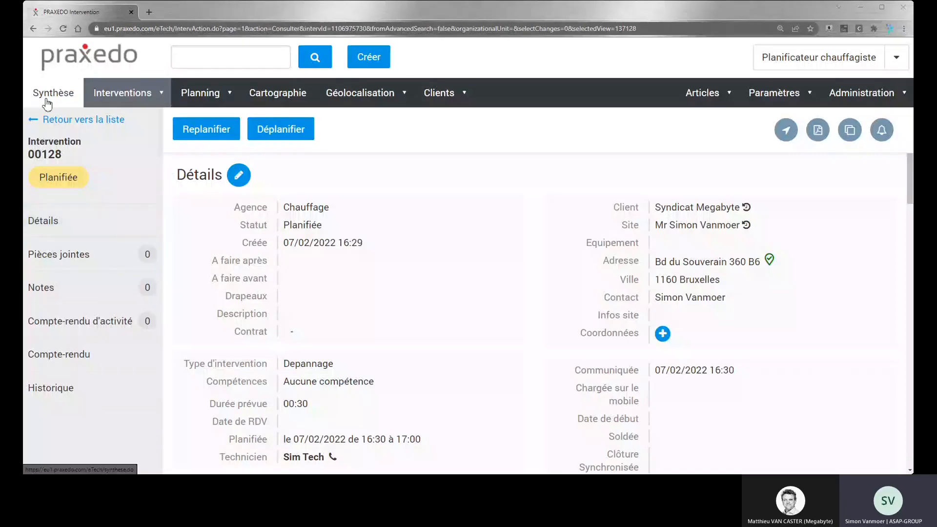
# Step: In the Praxedo web application, list the interventions to validate and open the urgent 18:35 Depannage intervention
pyautogui.click(47, 99)
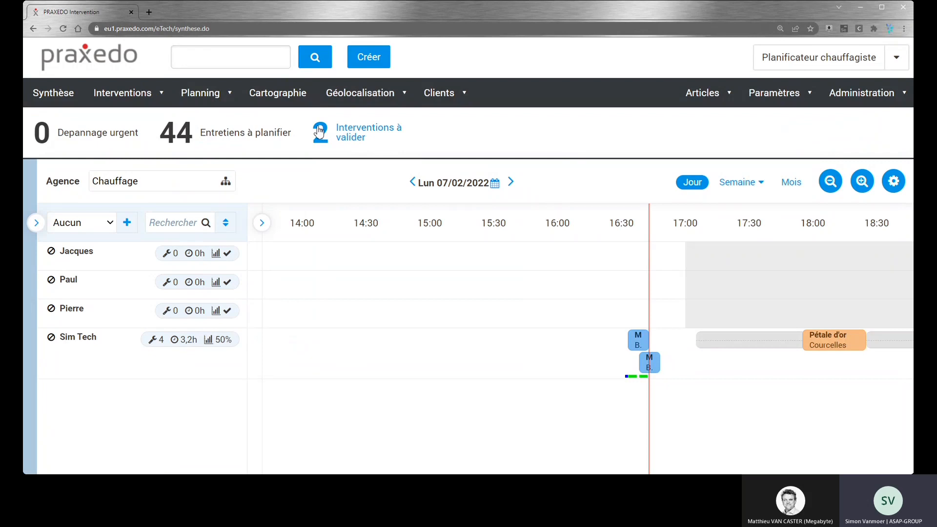
pyautogui.click(354, 147)
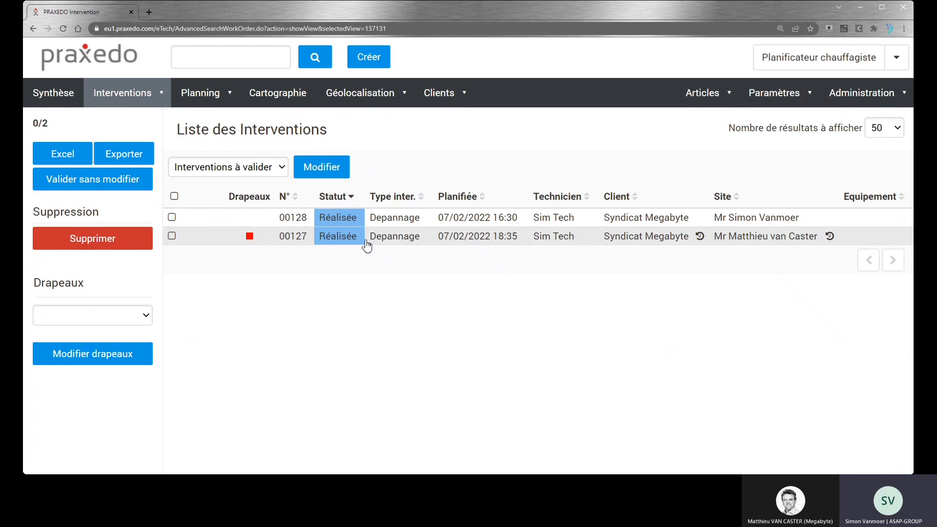
pyautogui.click(390, 239)
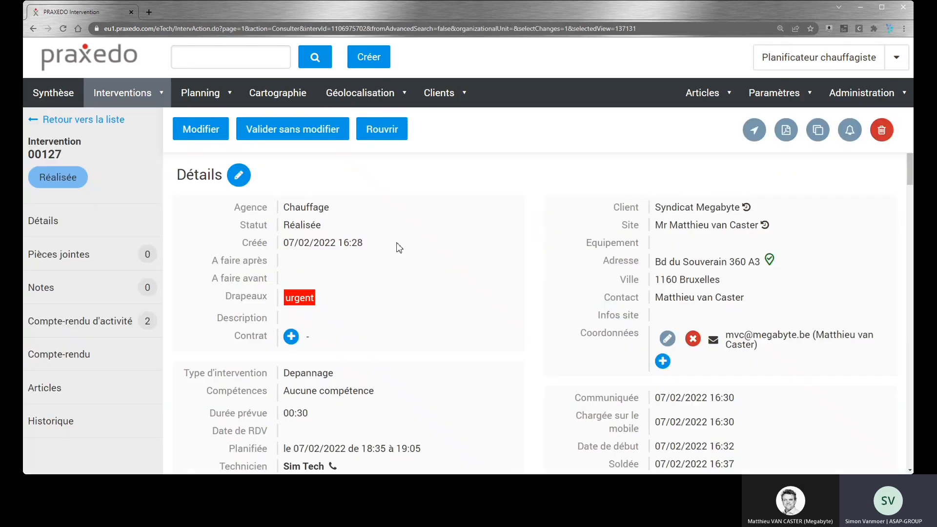
# Step: Examine the urgent intervention's report, including its annotated photo and the client's signature
pyautogui.scroll(-5, 402, 259)
pyautogui.scroll(-4, 404, 260)
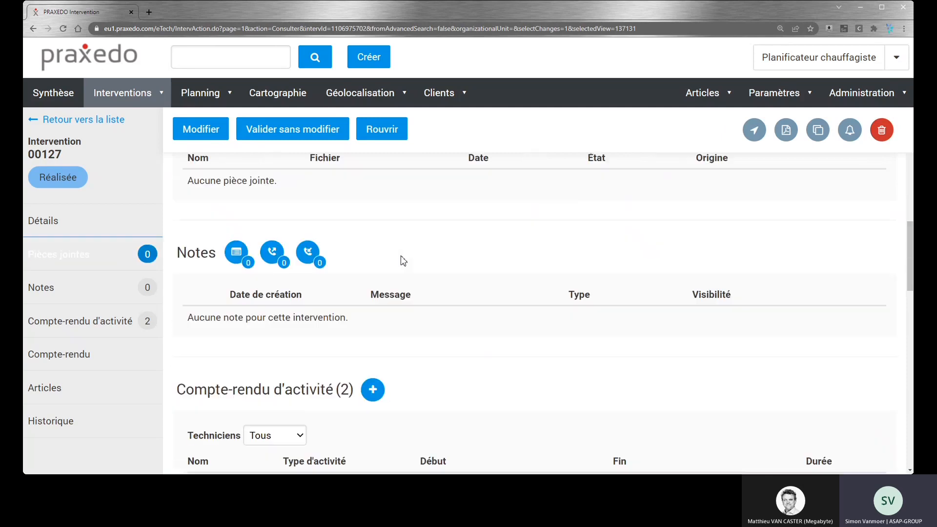
pyautogui.scroll(-7, 403, 261)
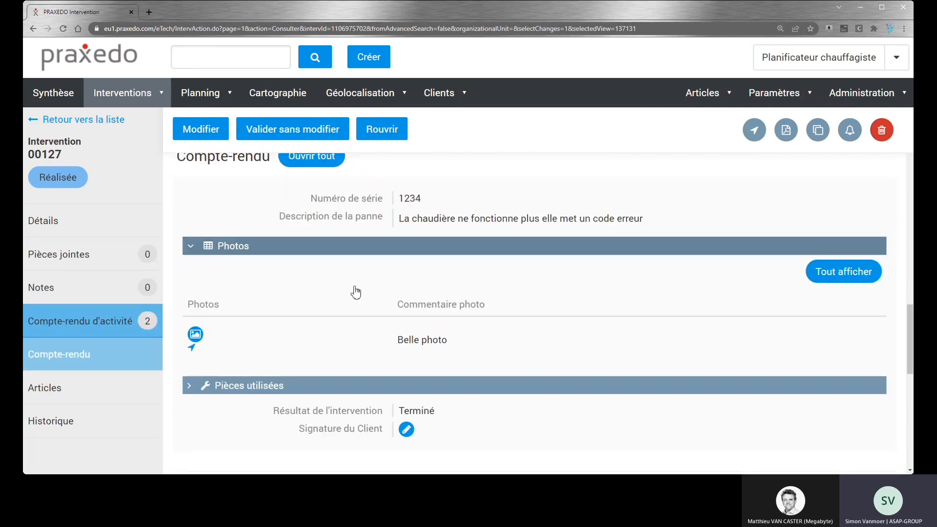
pyautogui.click(186, 246)
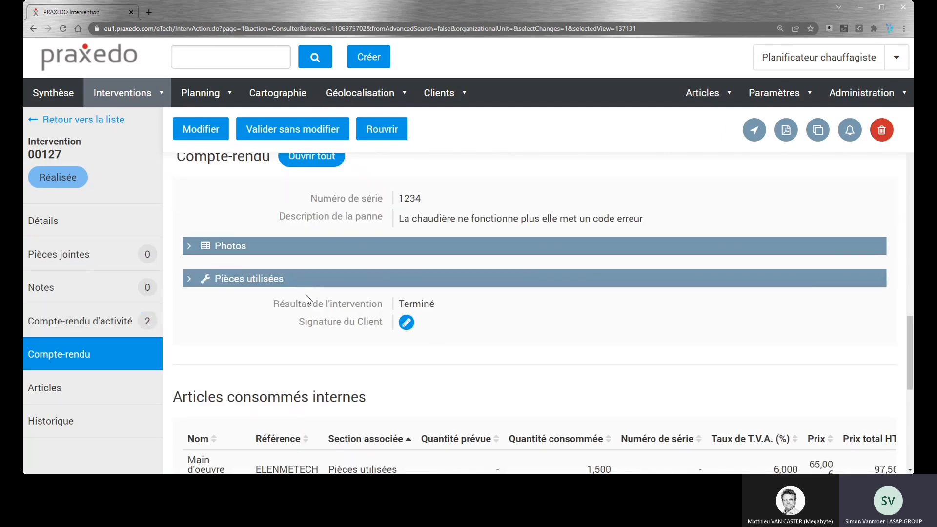
pyautogui.click(199, 248)
pyautogui.click(194, 335)
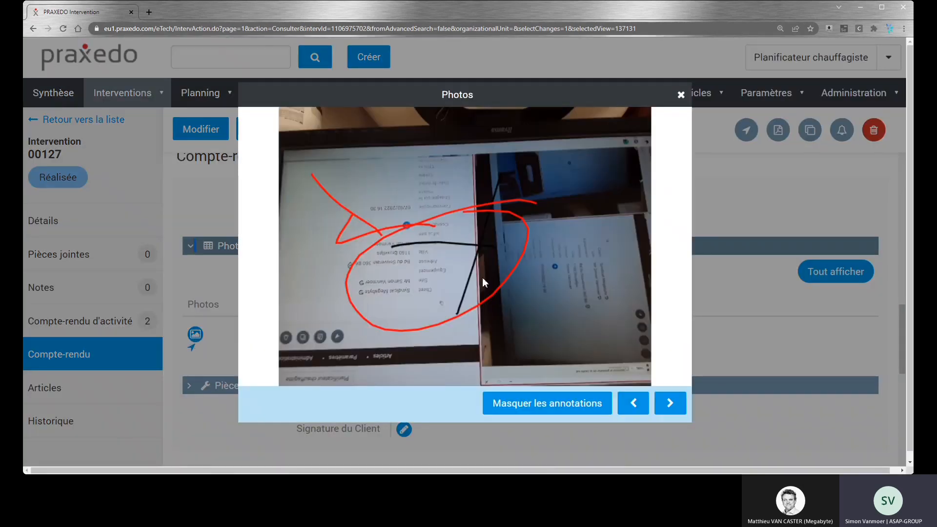
pyautogui.click(681, 95)
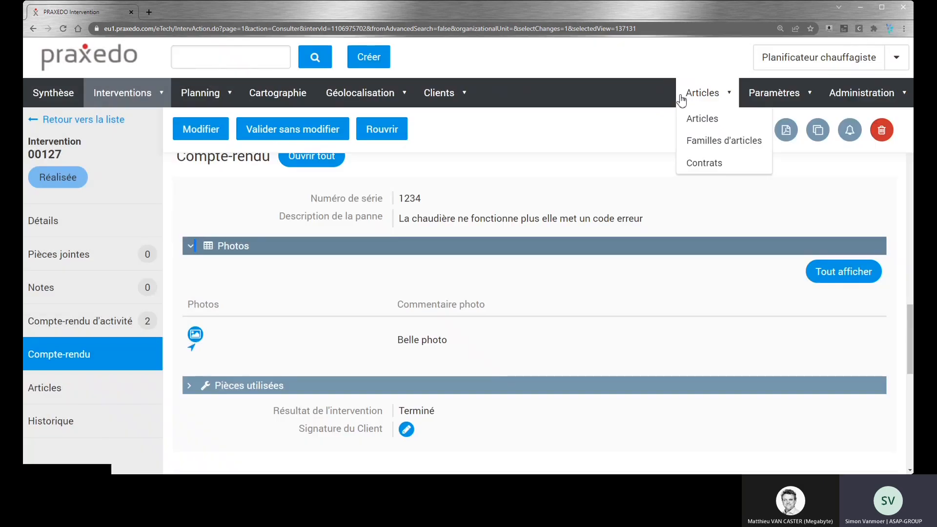
pyautogui.click(408, 429)
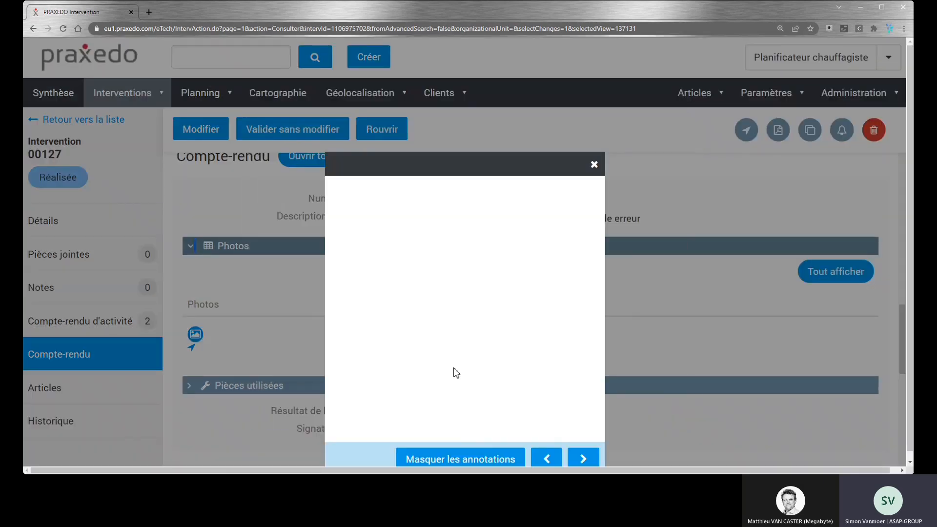
pyautogui.click(594, 164)
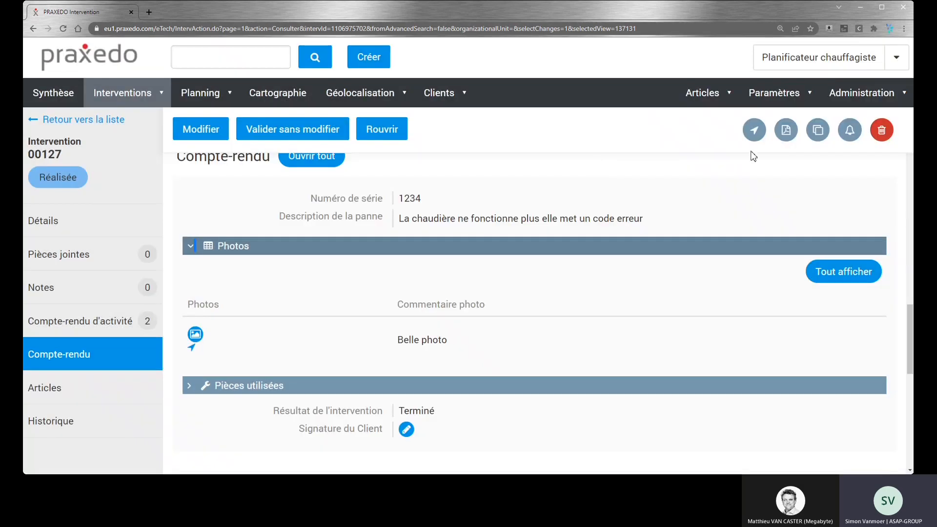
# Step: View the intervention's PDF report, read through its activities, consumed articles and photos, and close it
pyautogui.click(785, 131)
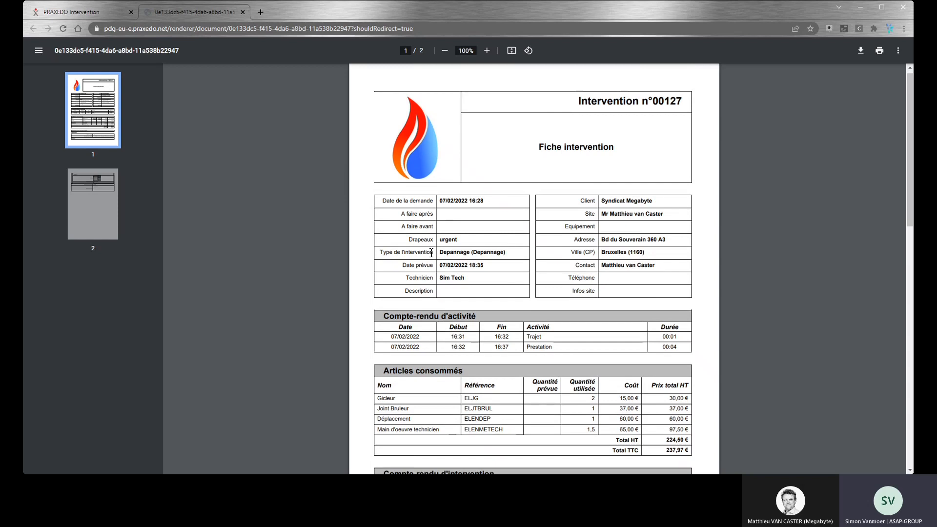
pyautogui.scroll(-1, 432, 253)
pyautogui.scroll(-3, 431, 253)
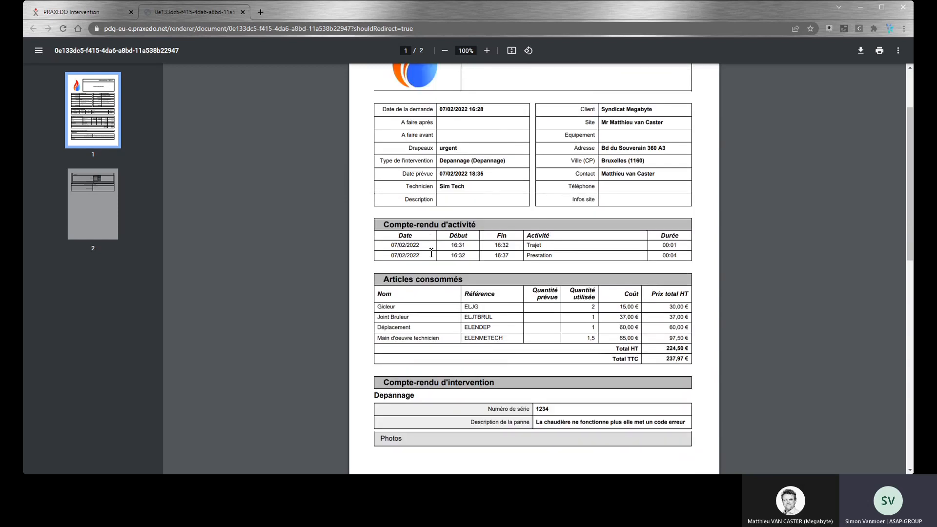
pyautogui.scroll(-2, 431, 253)
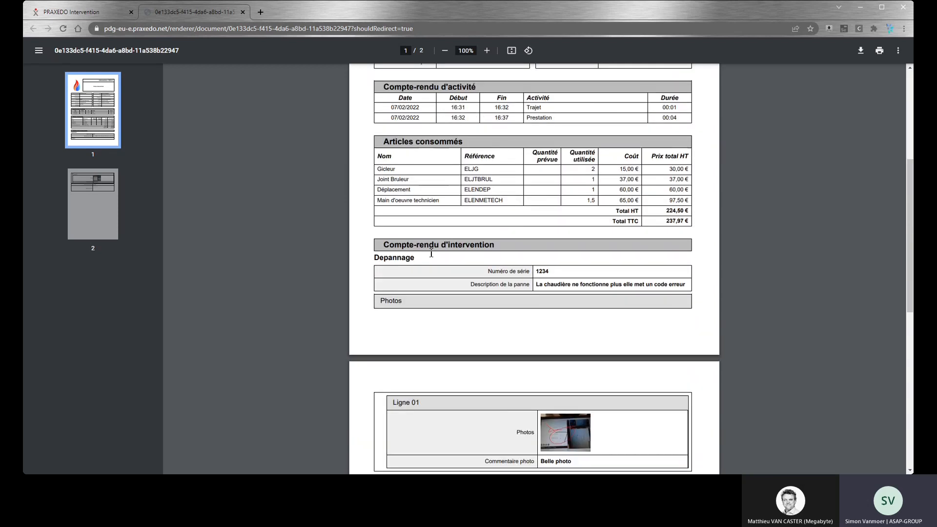
pyautogui.scroll(-4, 432, 252)
pyautogui.scroll(10, 431, 253)
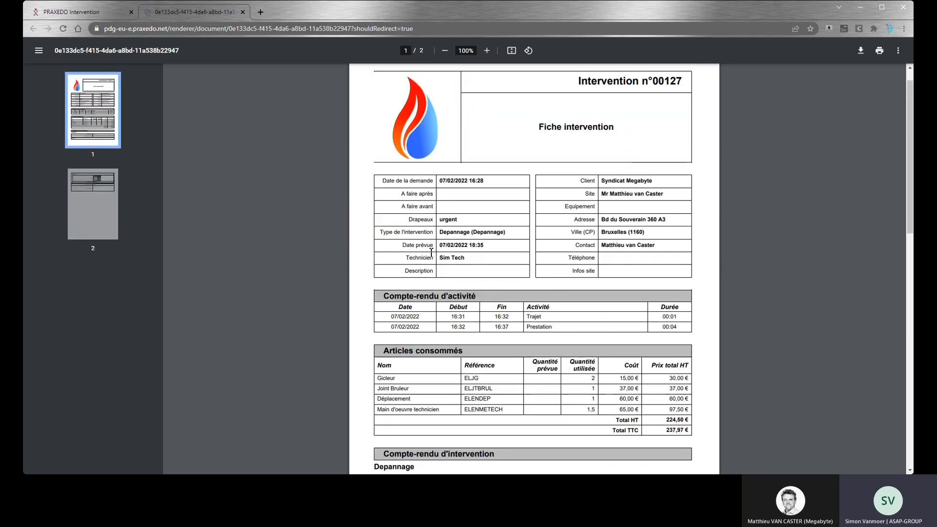
pyautogui.click(243, 12)
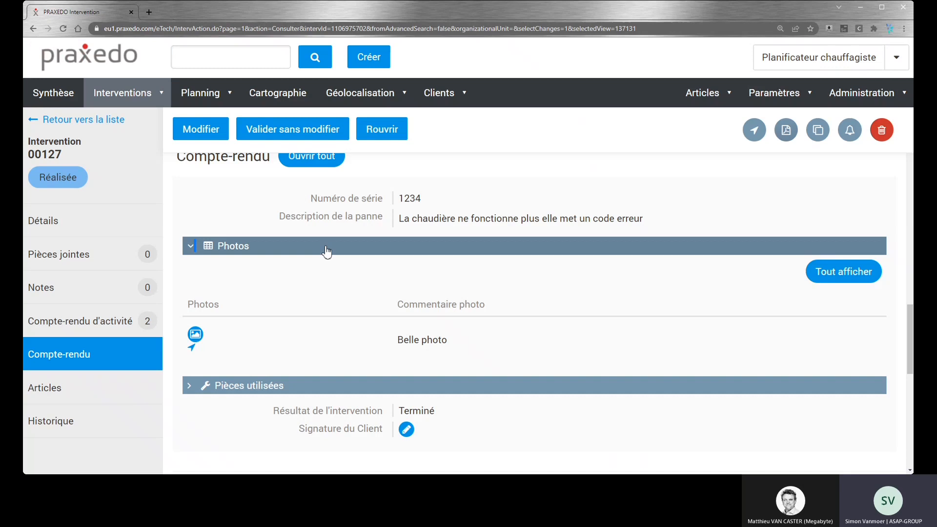
# Step: Validate the urgent 18:35 intervention without changes and do the same for the remaining 16:30 intervention in the list
pyautogui.click(283, 137)
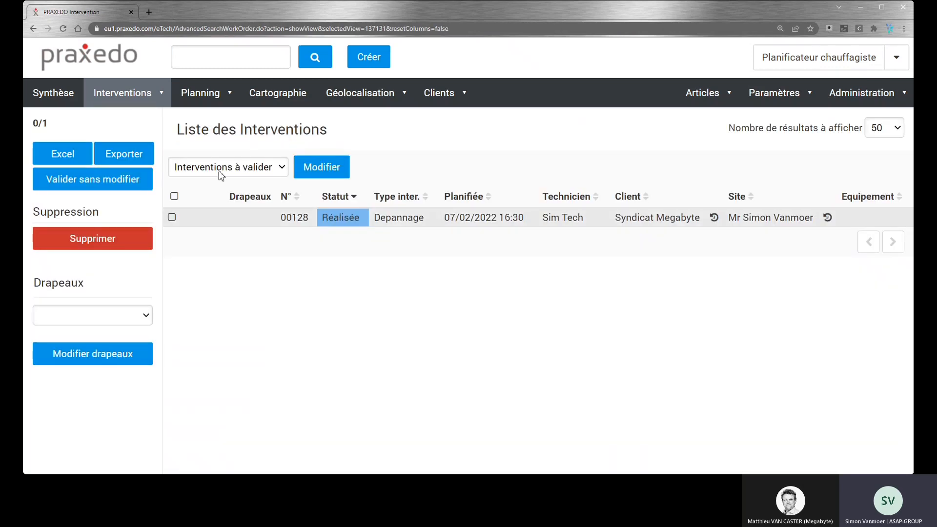
pyautogui.click(174, 197)
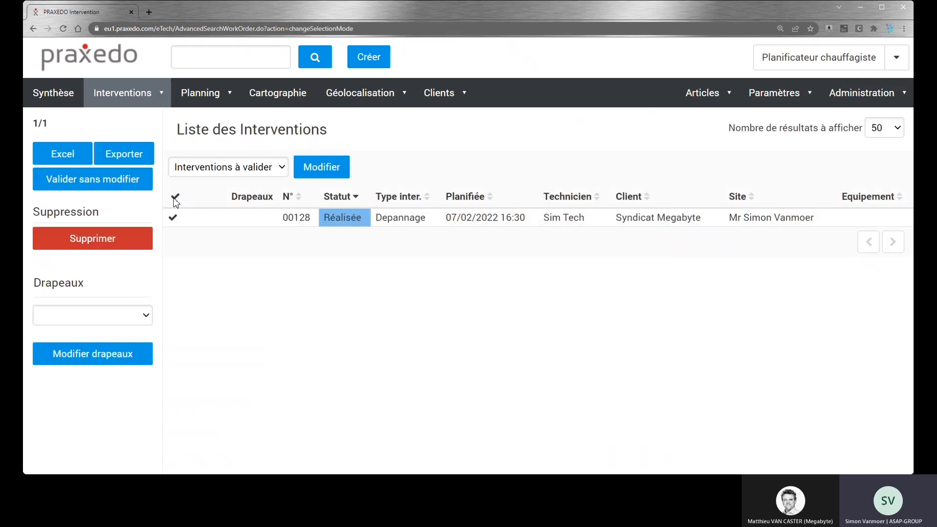
pyautogui.click(74, 187)
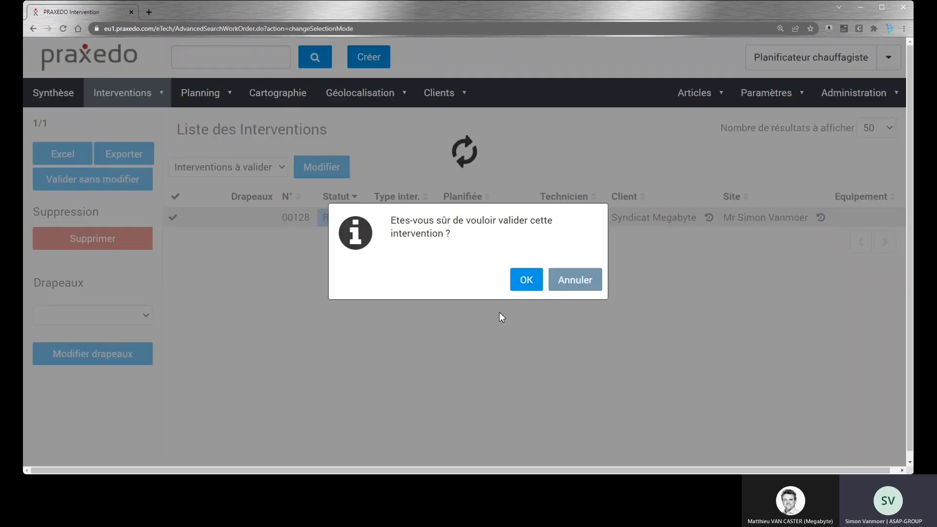
pyautogui.click(521, 283)
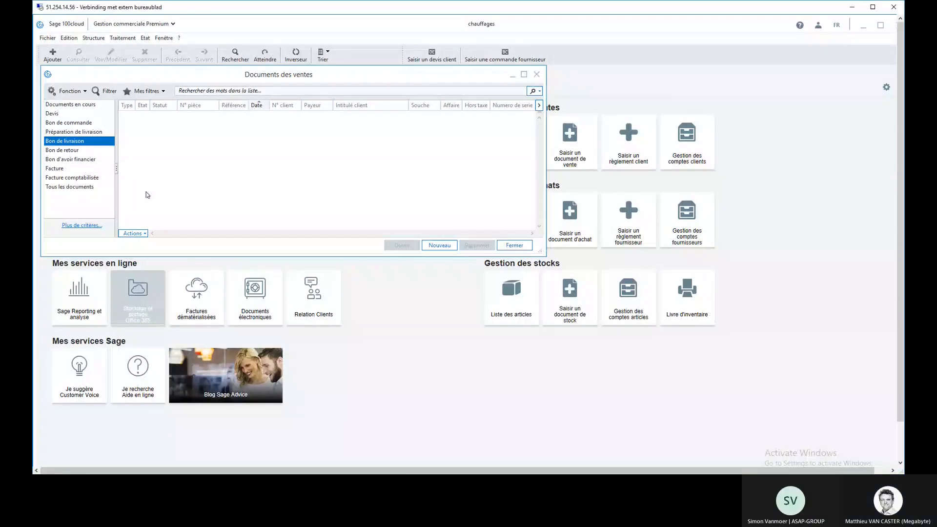
# Step: In Sage 100cloud, refresh the Bon de livraison list and open the Depannage delivery note with serial number 1234
pyautogui.click(84, 131)
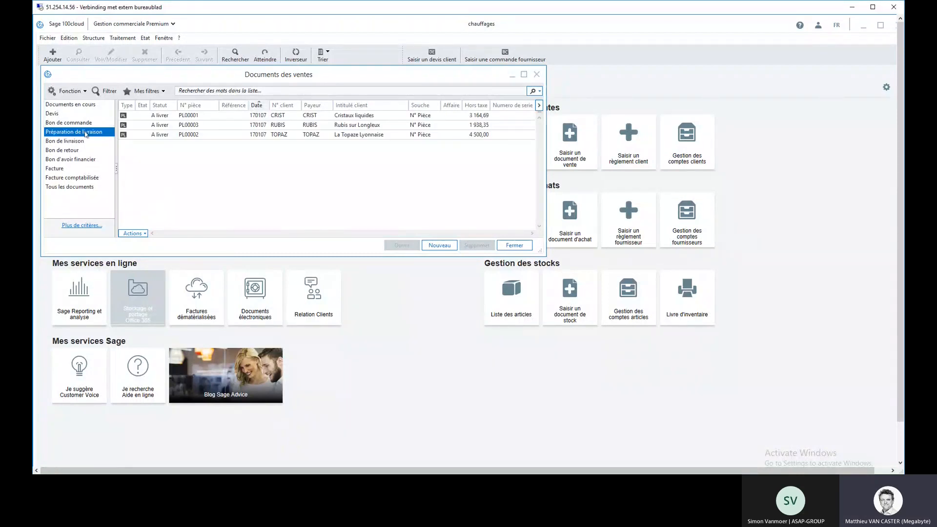
pyautogui.click(73, 141)
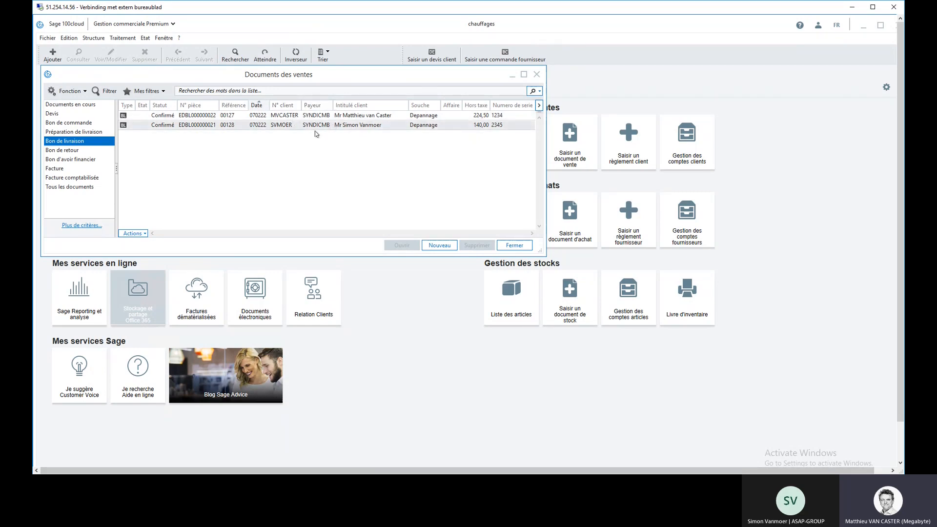
pyautogui.doubleClick(244, 117)
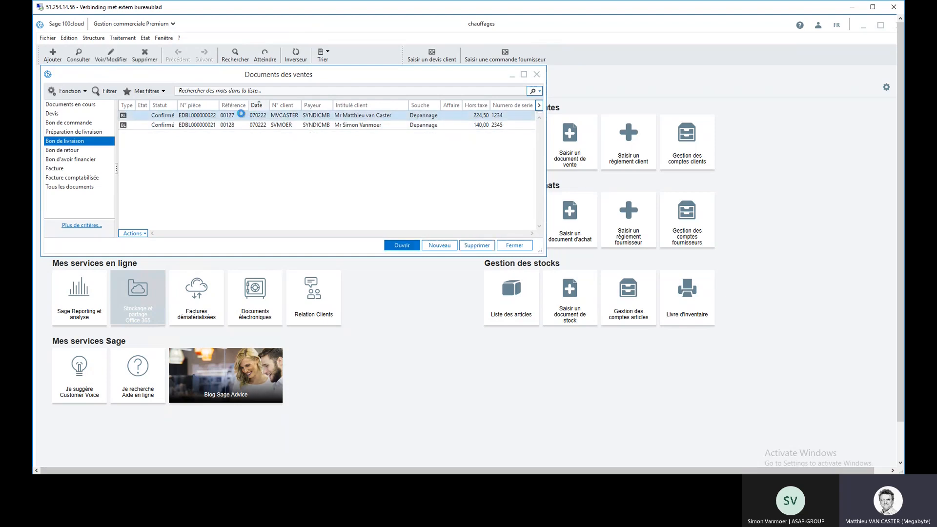
# Step: View the delivery note's document information and check the transferred serial number in the additional data
pyautogui.click(334, 92)
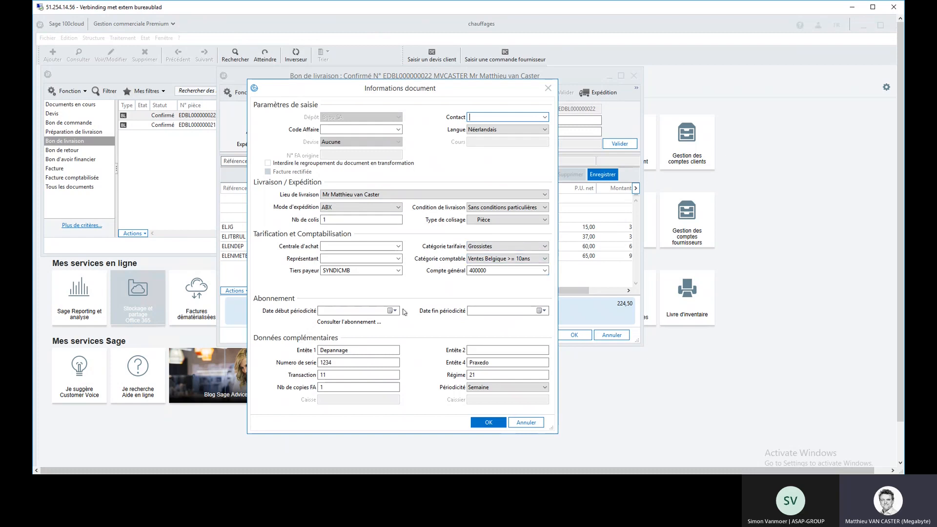
pyautogui.click(337, 362)
pyautogui.moveTo(337, 362); pyautogui.dragTo(318, 362)
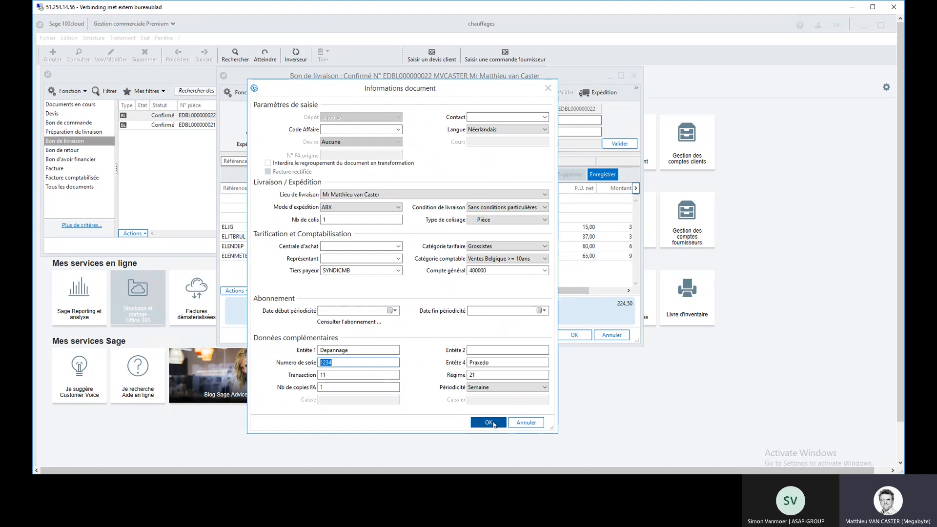
# Step: Close the current delivery note and check the serial number in the document information of the Depannage delivery note with serial number 2345
pyautogui.click(488, 422)
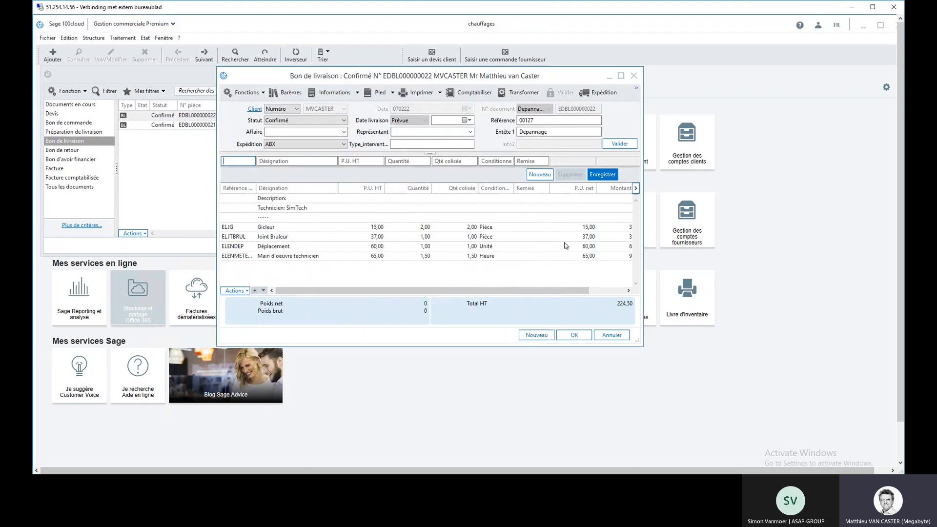
pyautogui.click(633, 76)
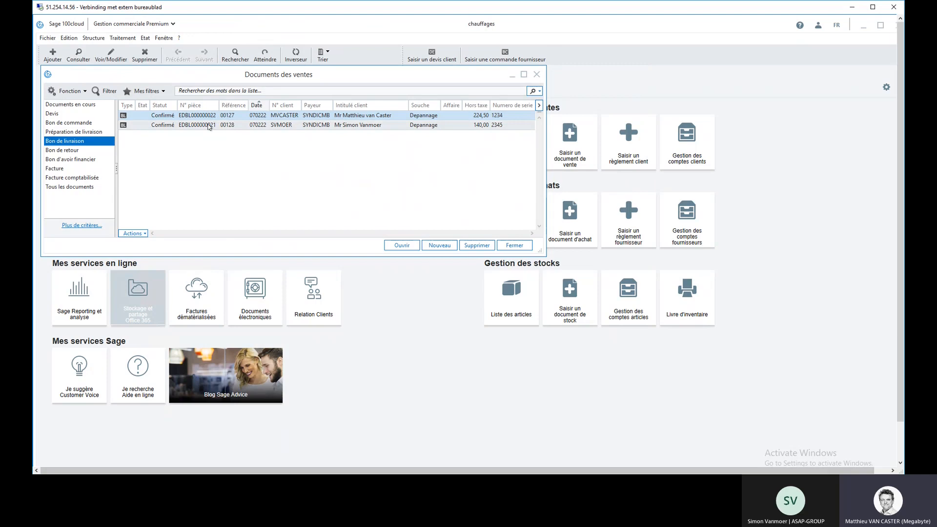
pyautogui.doubleClick(209, 125)
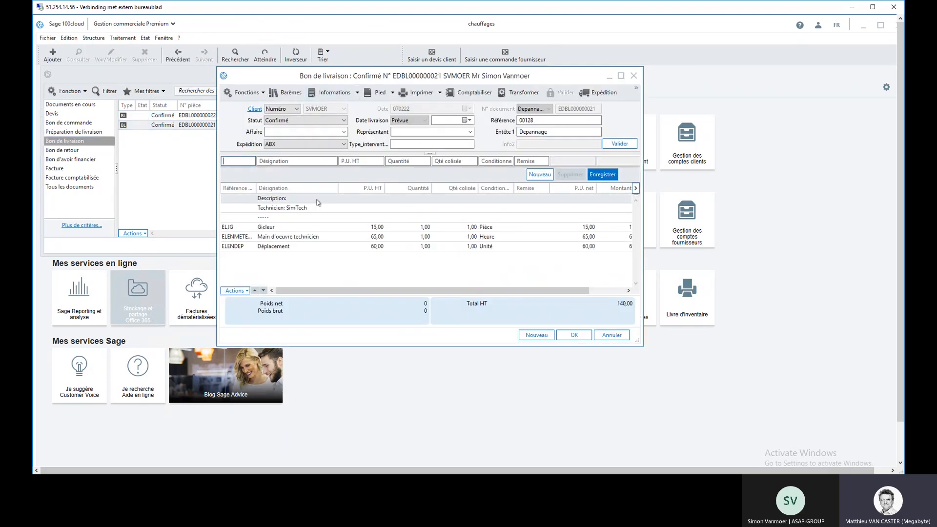
pyautogui.click(336, 93)
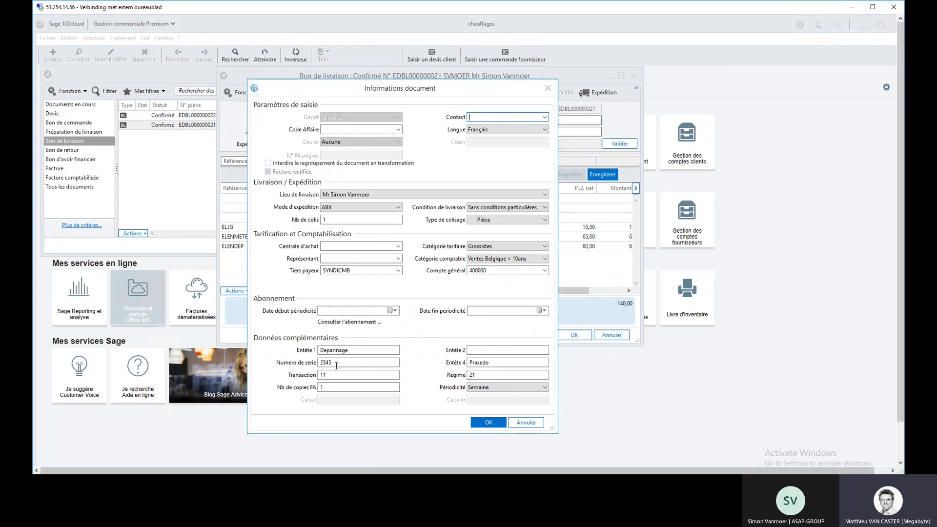
pyautogui.click(528, 422)
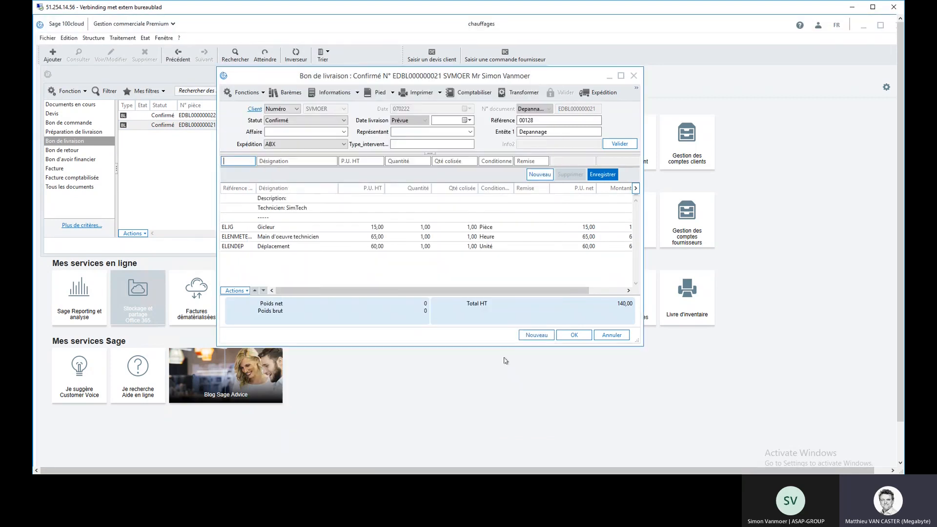
# Step: Check the VAT rate and totals in the footer of the delivery note with serial number 2345, and close the note
pyautogui.click(378, 93)
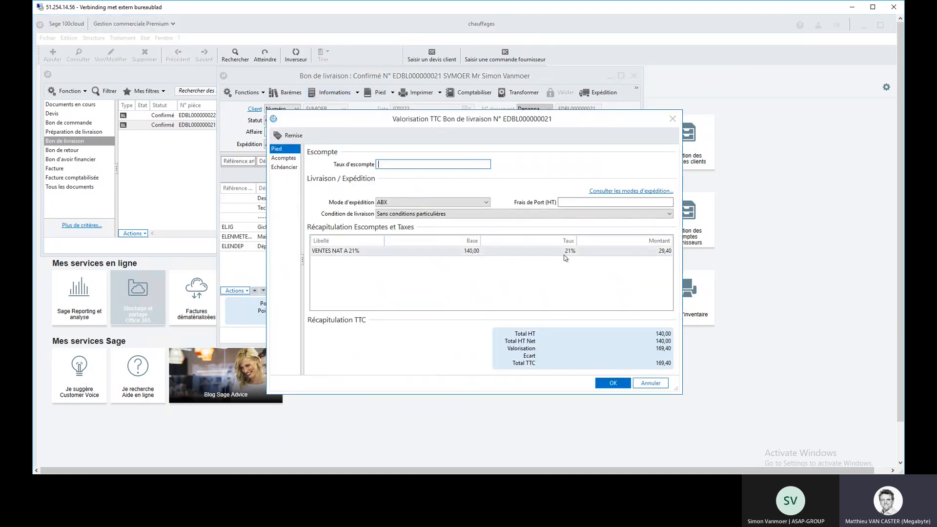
pyautogui.click(672, 118)
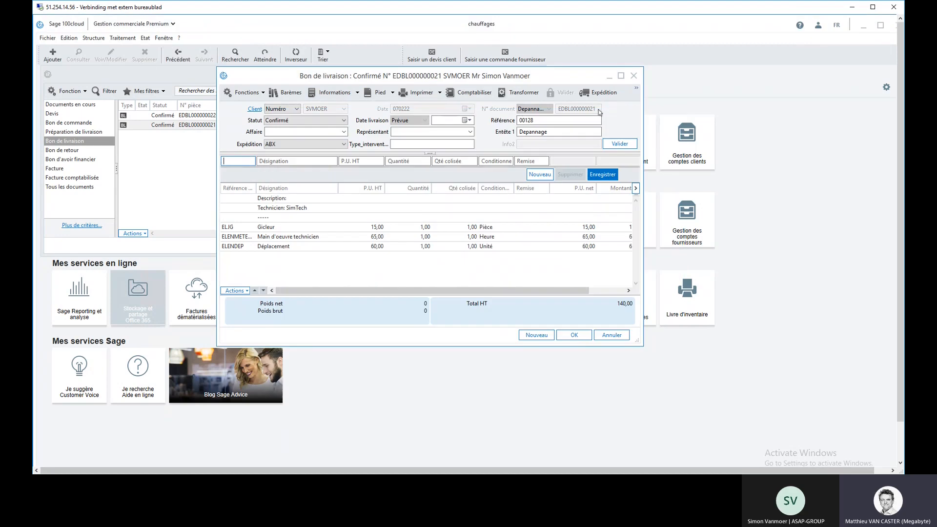
pyautogui.click(633, 75)
# Step: Open the Depannage delivery note with serial number 1234, check the VAT rate in its footer and close the note
pyautogui.click(350, 117)
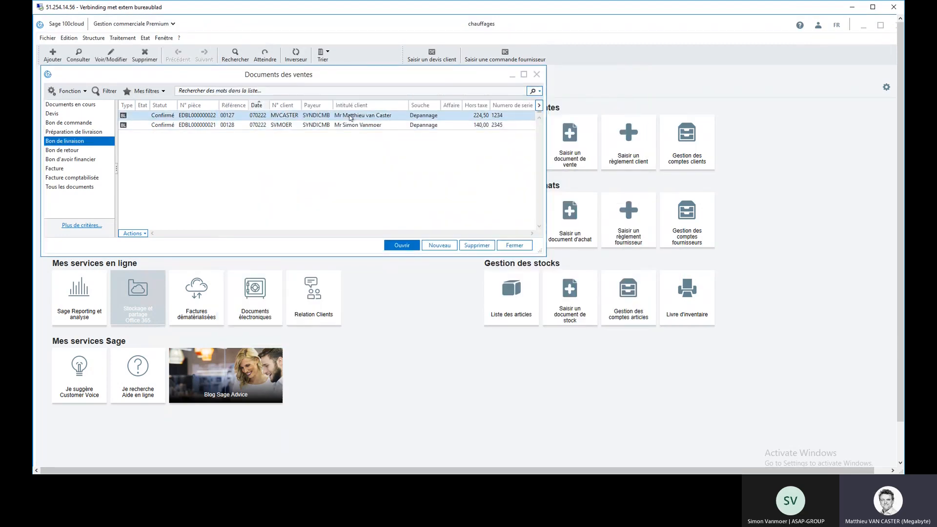
pyautogui.doubleClick(350, 118)
pyautogui.click(380, 92)
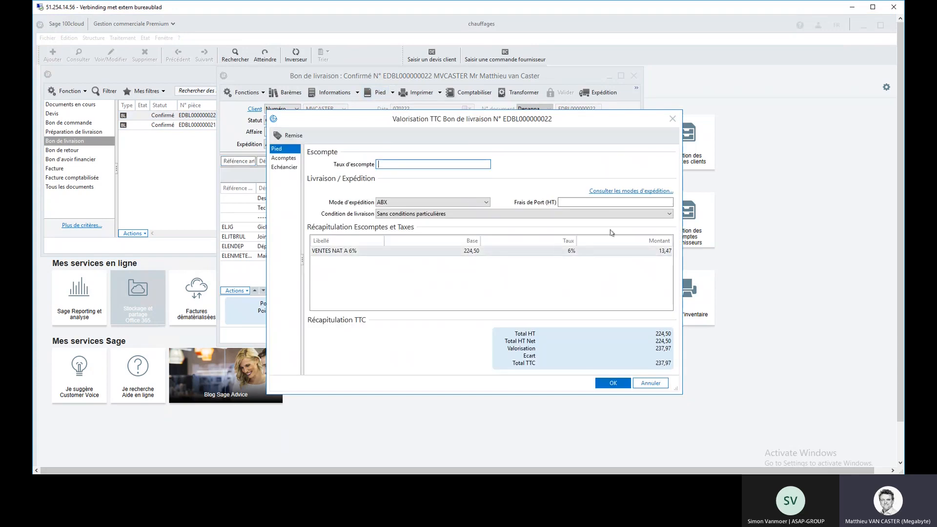
pyautogui.click(673, 119)
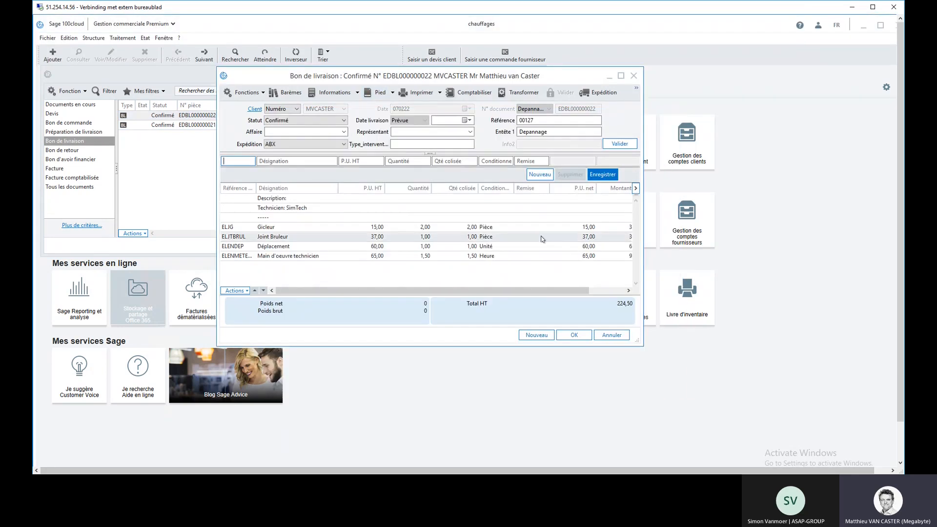
pyautogui.click(633, 76)
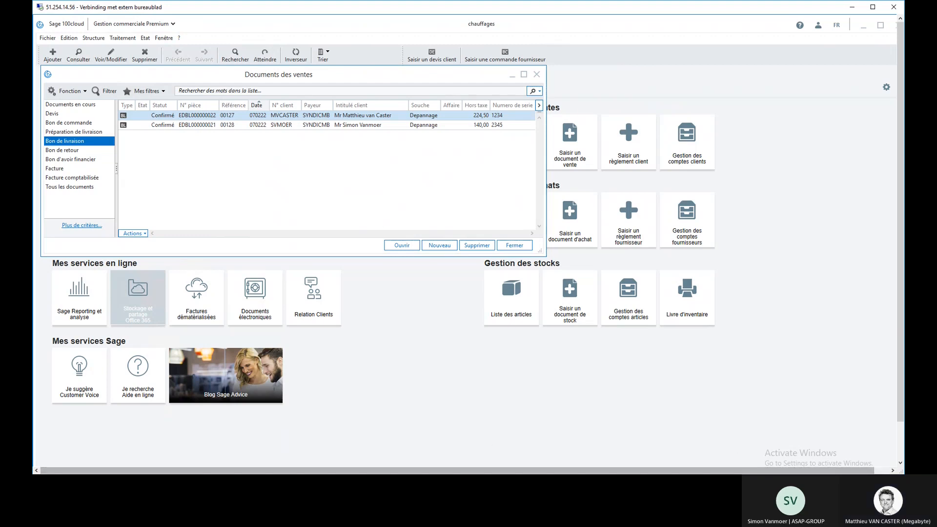
# Step: Switch to Praxedo and view the list of intervention recurrences for the Chauffage agency
pyautogui.click(830, 474)
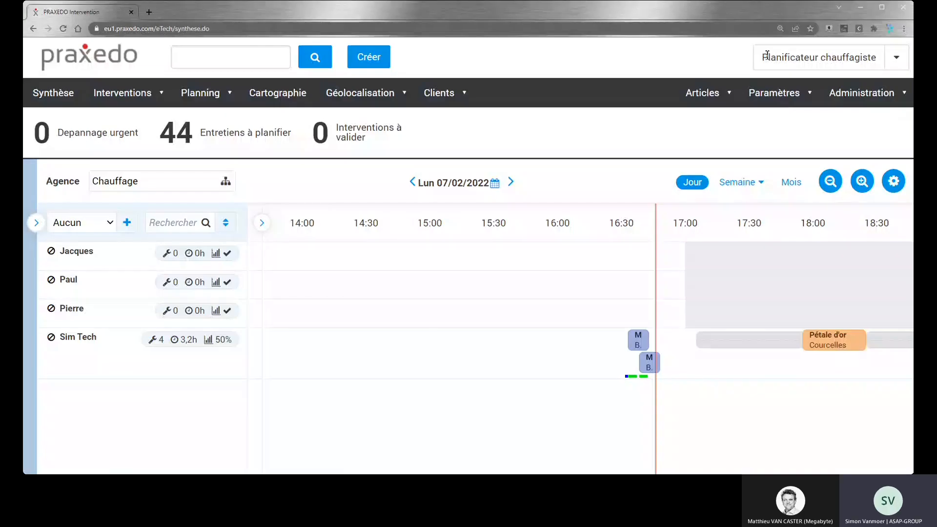
pyautogui.moveTo(763, 58); pyautogui.dragTo(868, 61)
pyautogui.click(122, 93)
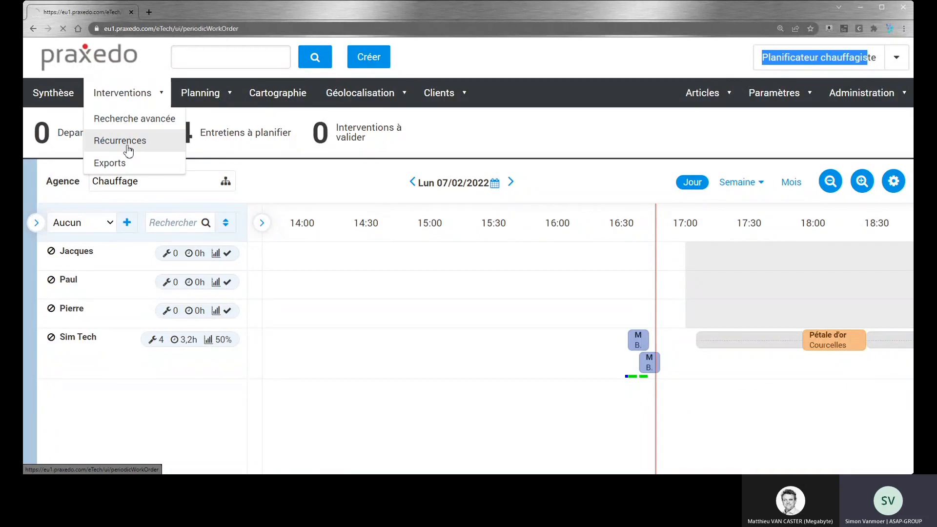
pyautogui.click(127, 146)
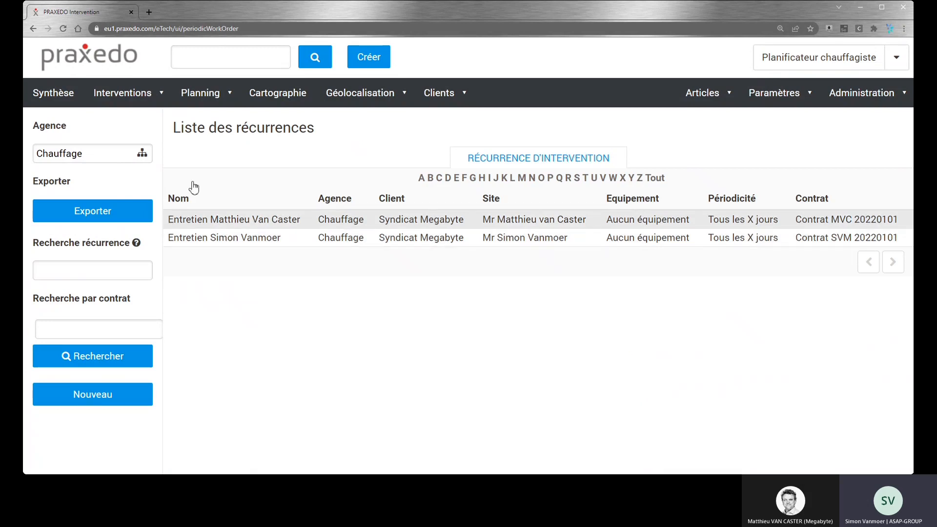
# Step: Plan the first two Entretiens à planifier for Sim Tech on 07/02/2022 at 18:35 and check them on the Synthèse day schedule
pyautogui.click(132, 106)
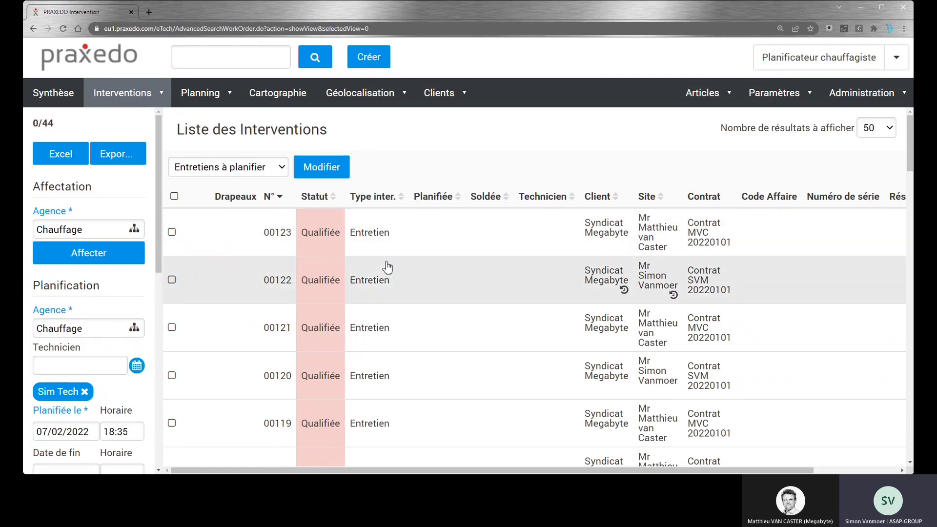
pyautogui.scroll(-2, 388, 268)
pyautogui.scroll(2, 388, 268)
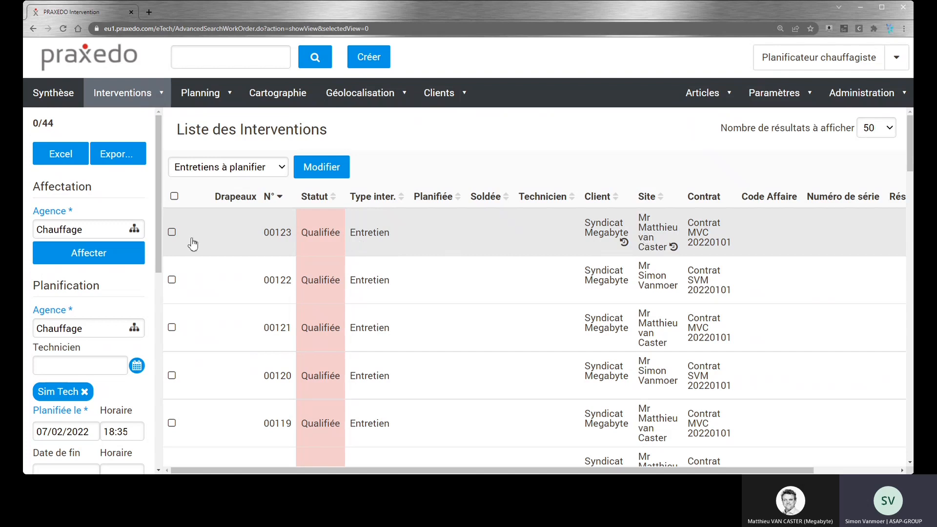
pyautogui.click(172, 232)
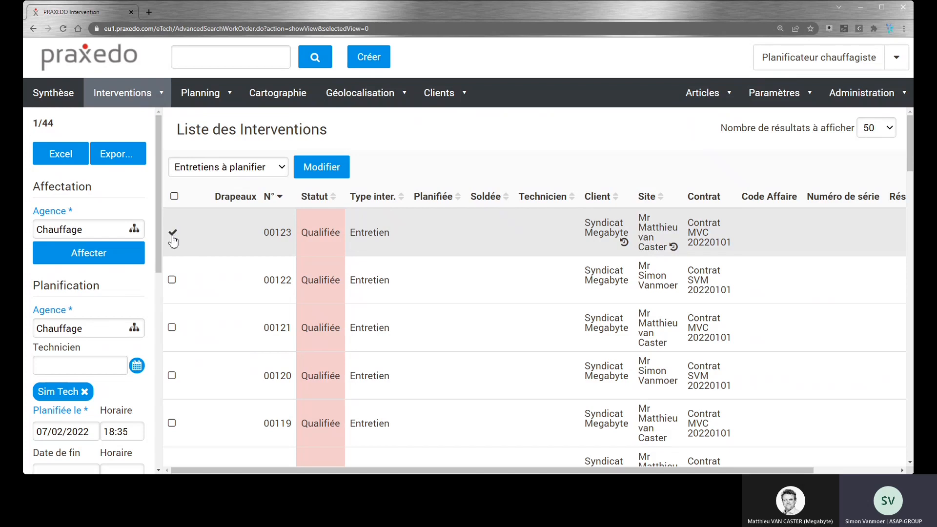
pyautogui.click(172, 281)
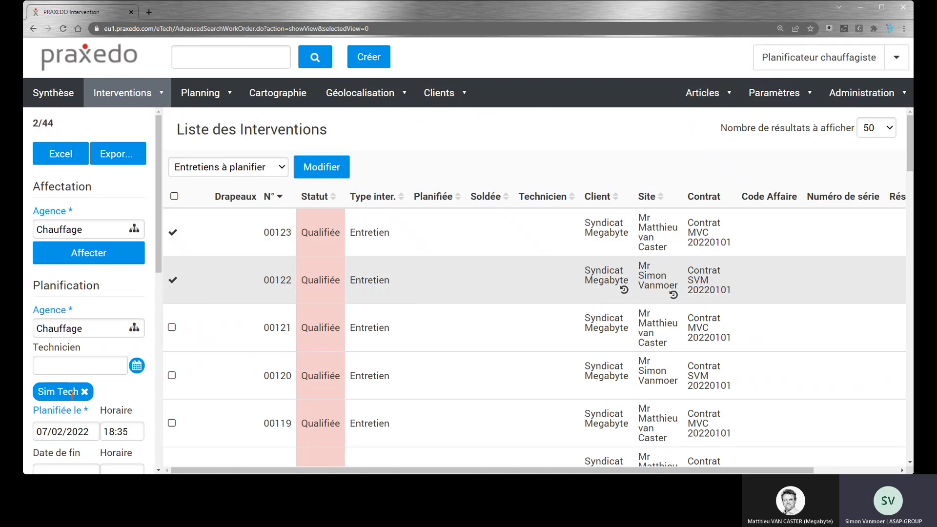
pyautogui.scroll(-4, 73, 385)
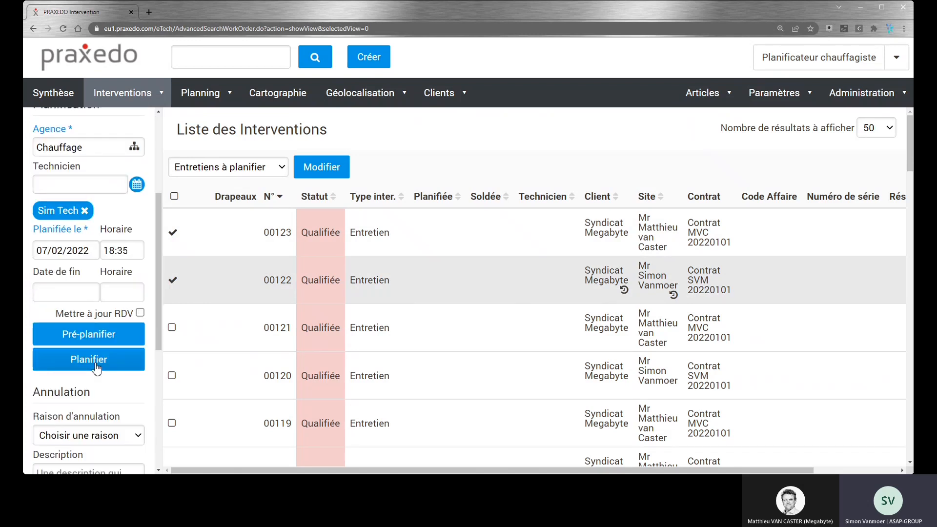
pyautogui.click(97, 368)
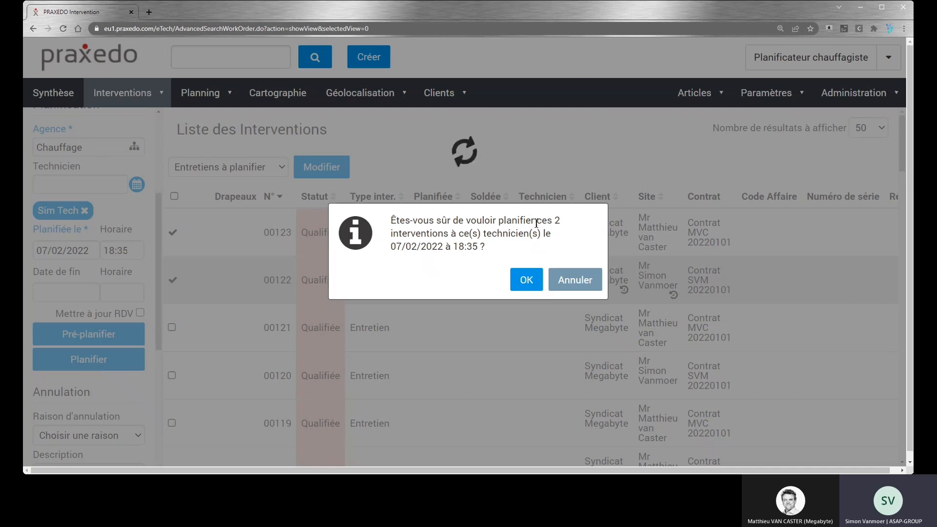
pyautogui.moveTo(536, 223); pyautogui.dragTo(551, 235)
pyautogui.click(525, 280)
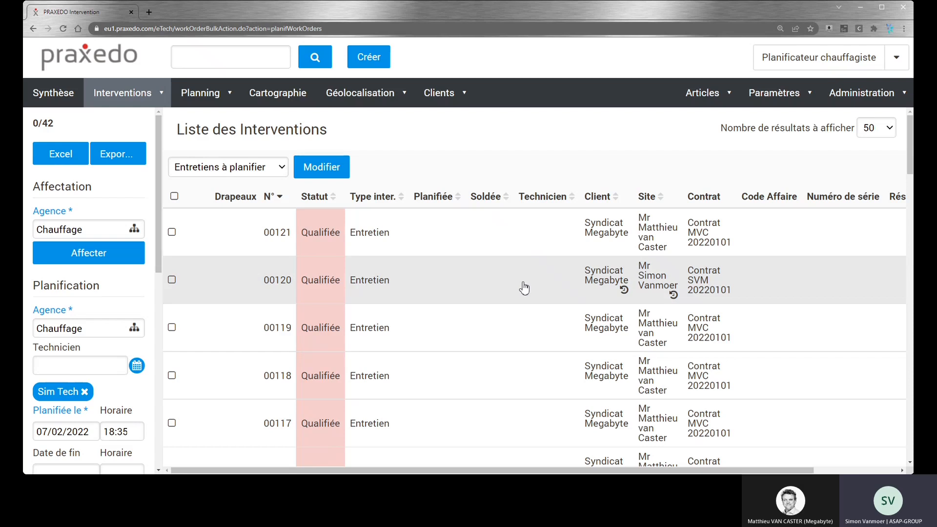
pyautogui.click(54, 94)
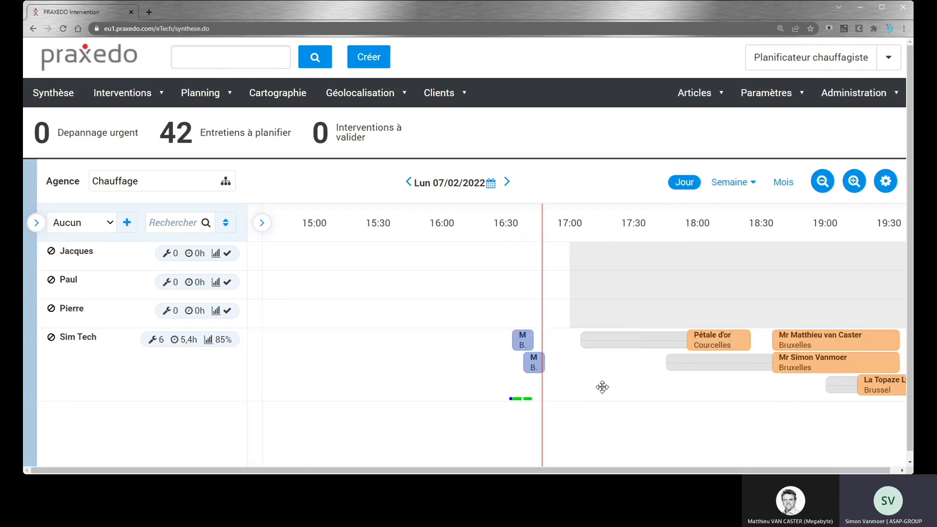
pyautogui.moveTo(602, 387); pyautogui.dragTo(517, 387)
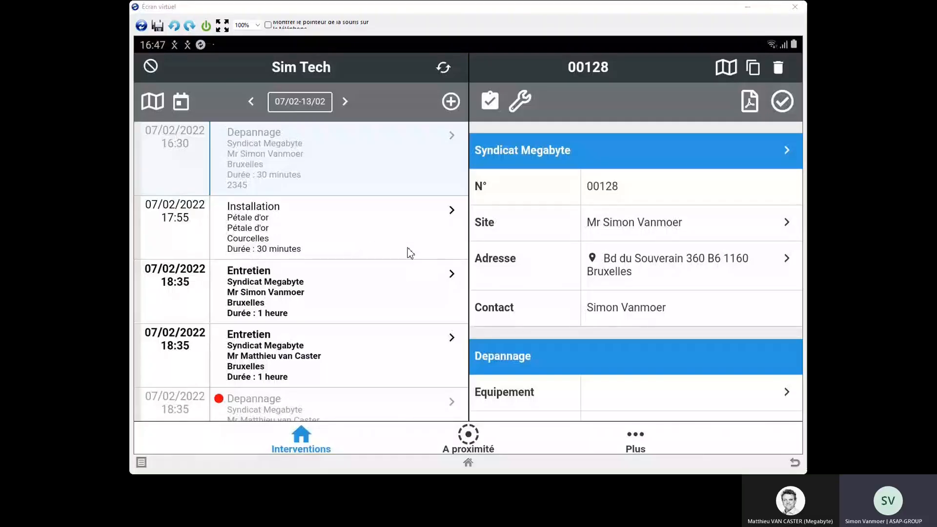
# Step: On the technician's virtual mobile screen, open the second 18:35 Entretien intervention and start the Prestation activity for it
pyautogui.scroll(-3, 349, 249)
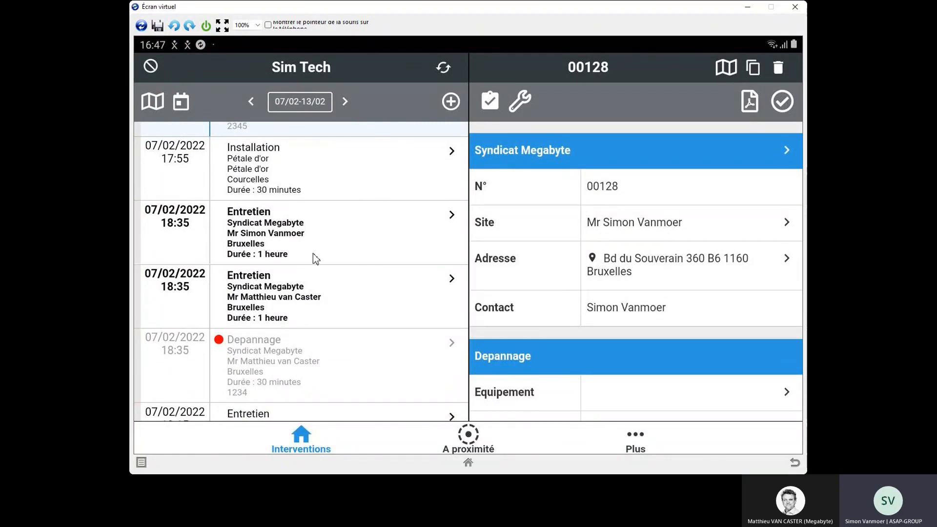
pyautogui.click(328, 300)
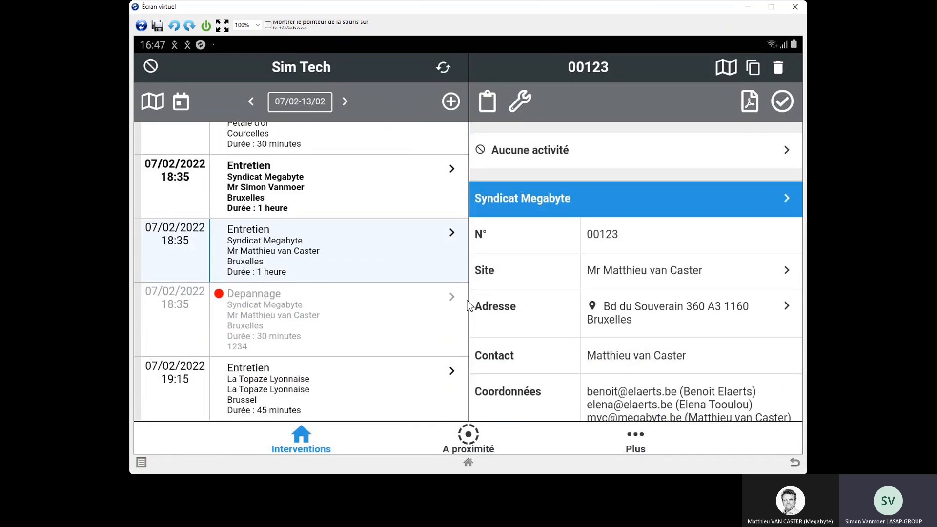
pyautogui.click(529, 152)
pyautogui.click(634, 137)
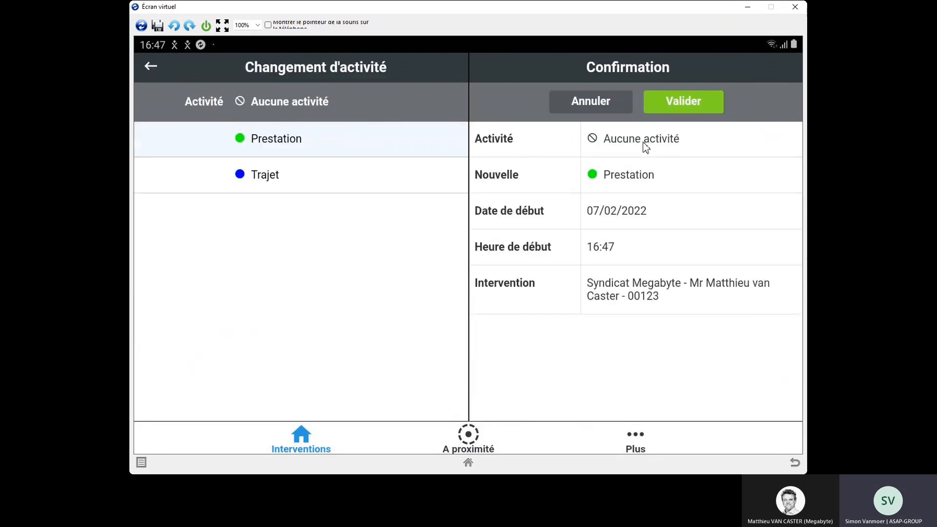
pyautogui.click(675, 112)
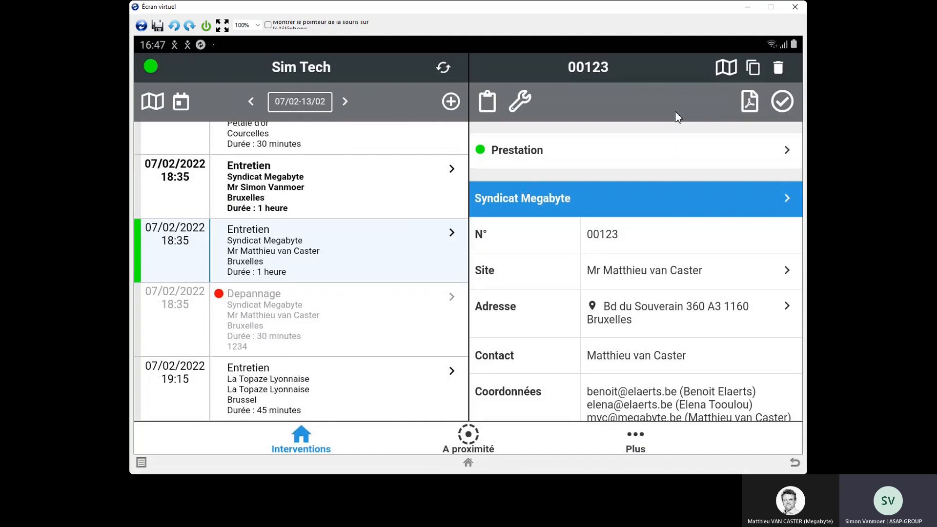
# Step: Open the Entretien intervention's Compte-rendu and look through its fields, including the installation characteristics and chimney section
pyautogui.click(487, 103)
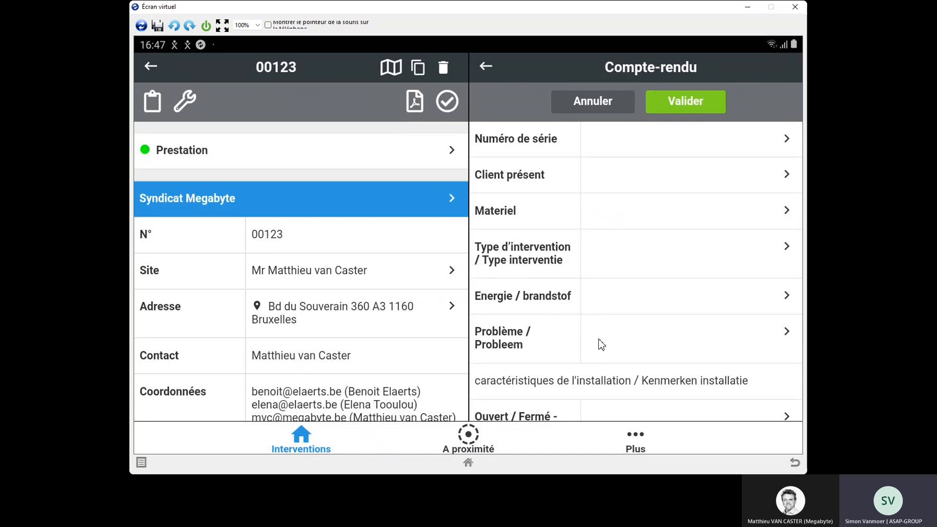
pyautogui.scroll(-3, 609, 246)
pyautogui.scroll(-5, 608, 245)
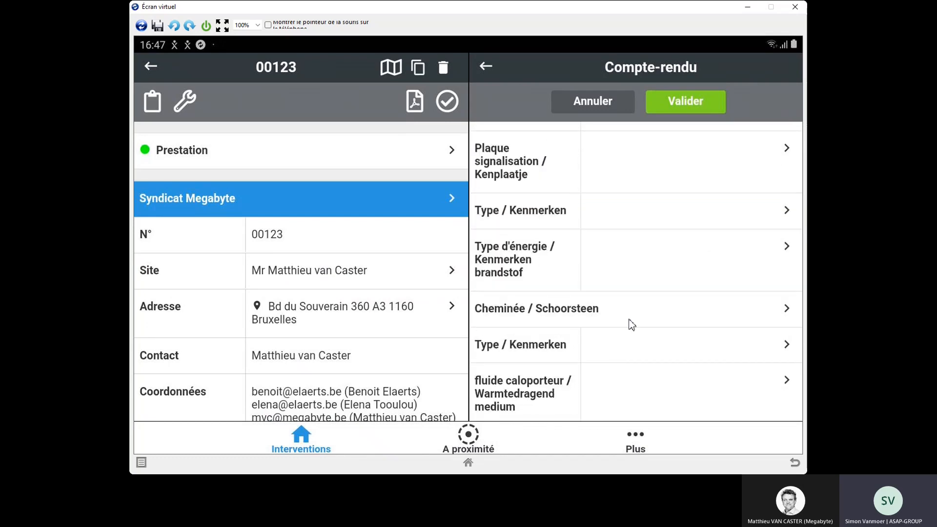
pyautogui.scroll(-5, 601, 263)
pyautogui.scroll(8, 601, 247)
pyautogui.scroll(7, 614, 342)
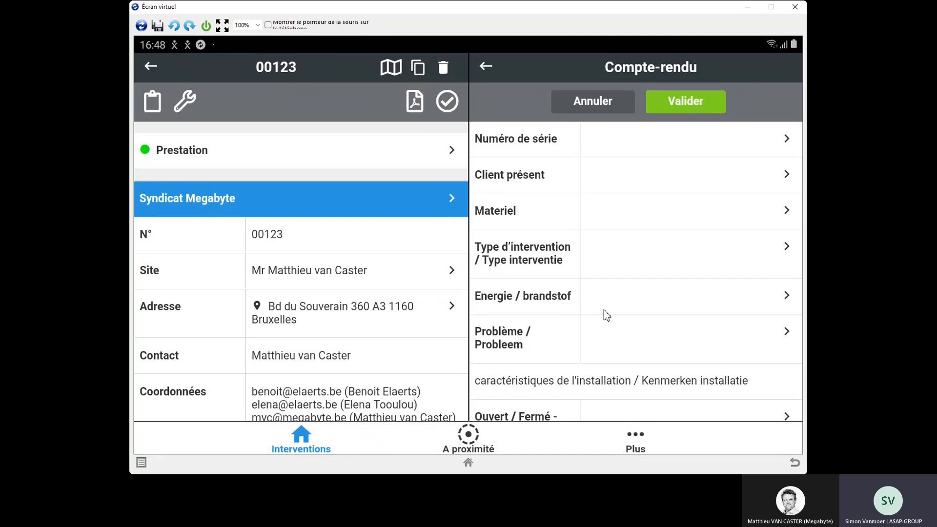
# Step: In the Compte-rendu, set the serial number to 1234 and the Materiel to Ariston
pyautogui.click(614, 146)
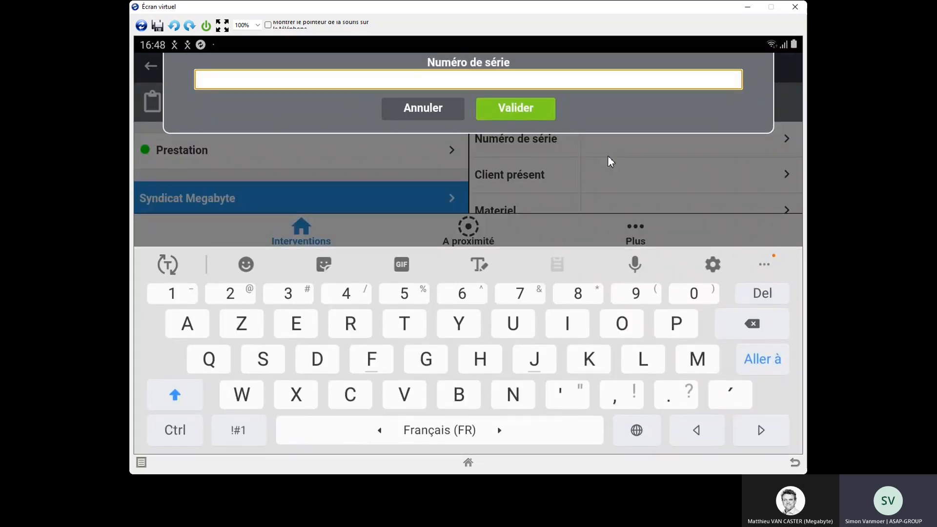
pyautogui.write('1234')
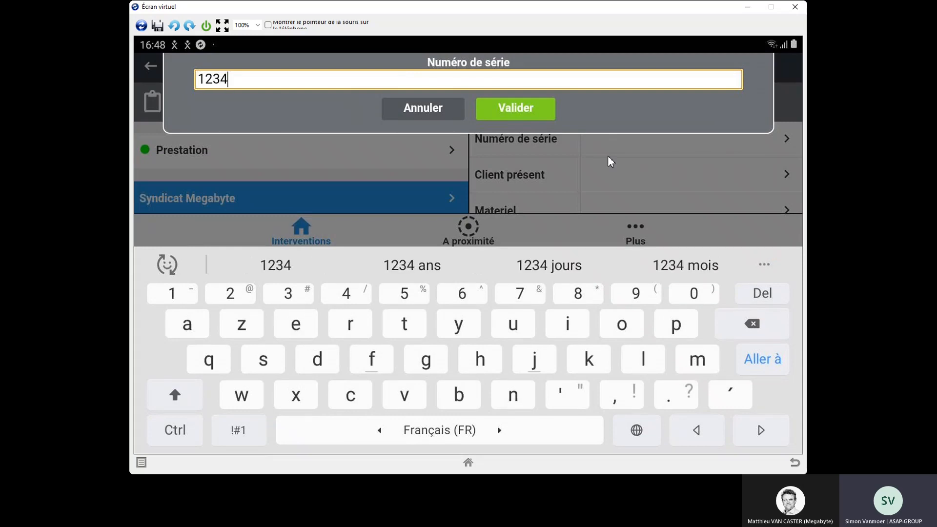
pyautogui.click(488, 102)
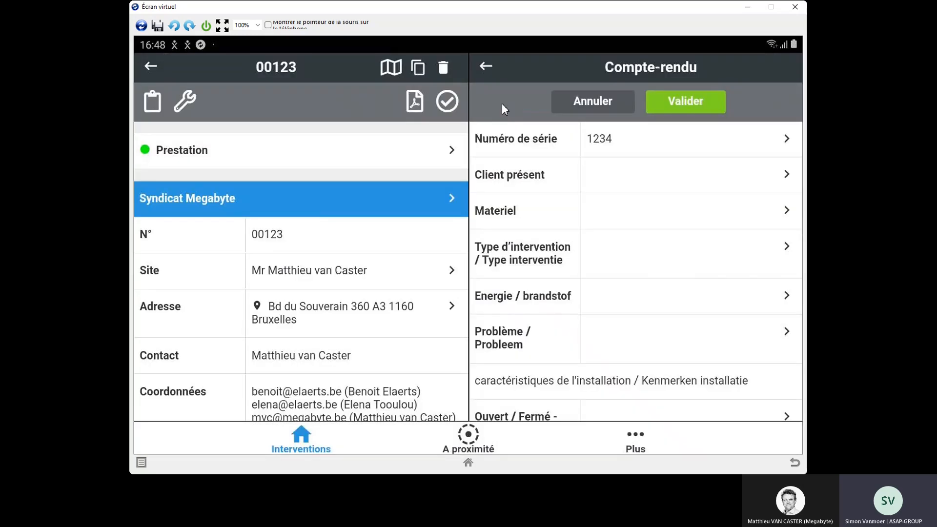
pyautogui.click(616, 210)
pyautogui.click(460, 263)
# Step: In the Compte-rendu, set the intervention type to Entretien Wallonie and the energy to Liquide Wallonie
pyautogui.click(650, 265)
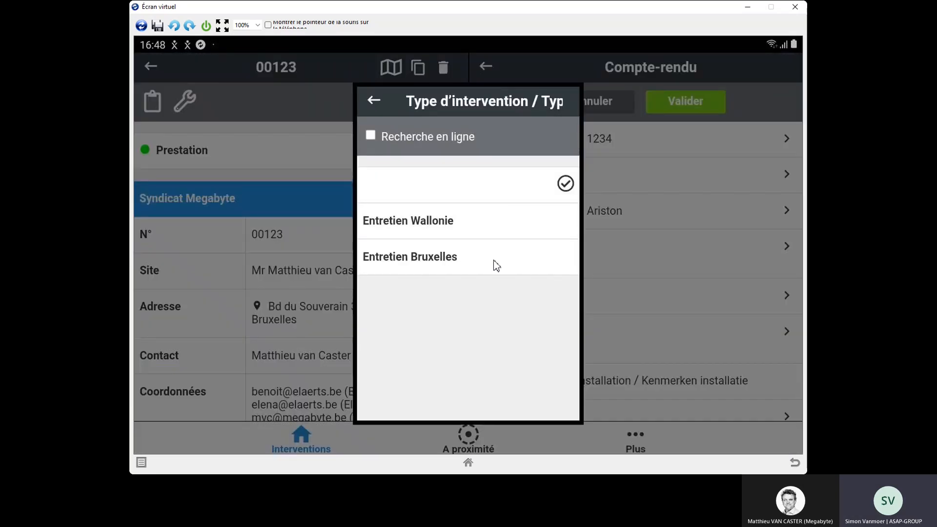
pyautogui.click(474, 230)
pyautogui.click(640, 305)
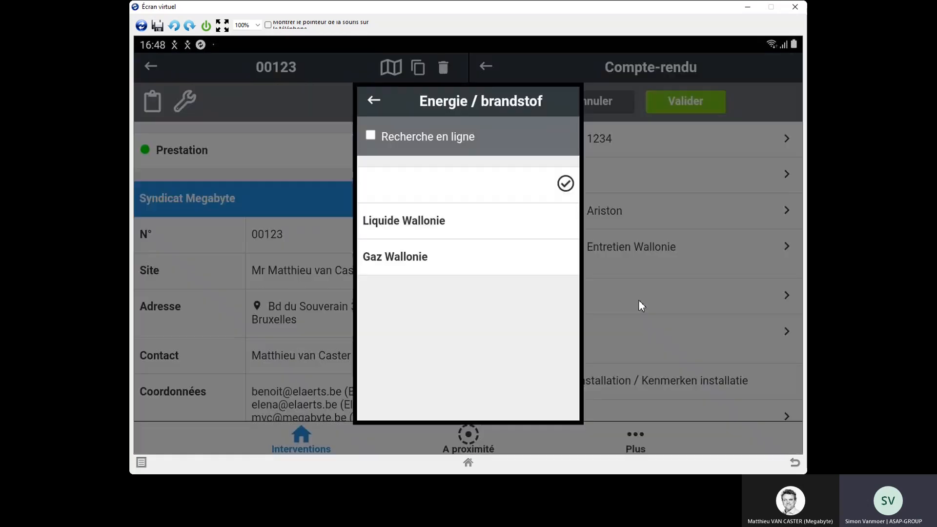
pyautogui.click(443, 229)
# Step: Open the Mesures Liquides section of the Compte-rendu, look through its fields and validate it without filling them in
pyautogui.moveTo(623, 350); pyautogui.dragTo(605, 285)
pyautogui.moveTo(611, 328); pyautogui.dragTo(610, 235)
pyautogui.moveTo(628, 318); pyautogui.dragTo(611, 209)
pyautogui.moveTo(627, 308); pyautogui.dragTo(623, 219)
pyautogui.moveTo(634, 309); pyautogui.dragTo(626, 228)
pyautogui.moveTo(649, 329); pyautogui.dragTo(644, 215)
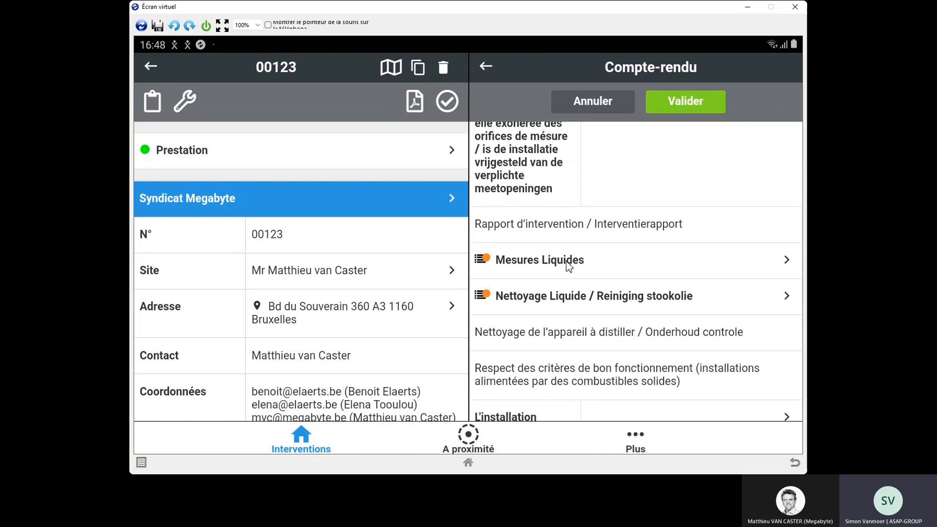
pyautogui.click(569, 266)
pyautogui.moveTo(610, 337); pyautogui.dragTo(648, 251)
pyautogui.moveTo(633, 323); pyautogui.dragTo(634, 233)
pyautogui.moveTo(640, 352); pyautogui.dragTo(638, 201)
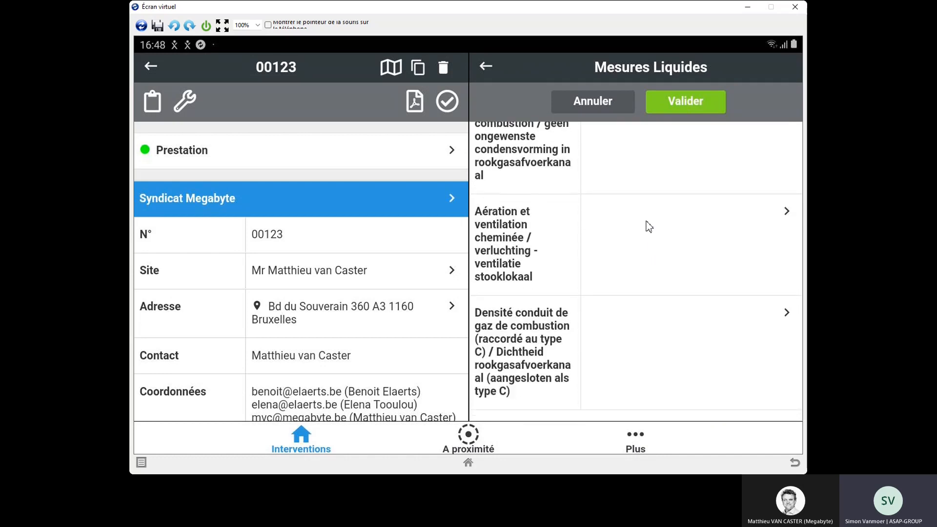
pyautogui.click(675, 105)
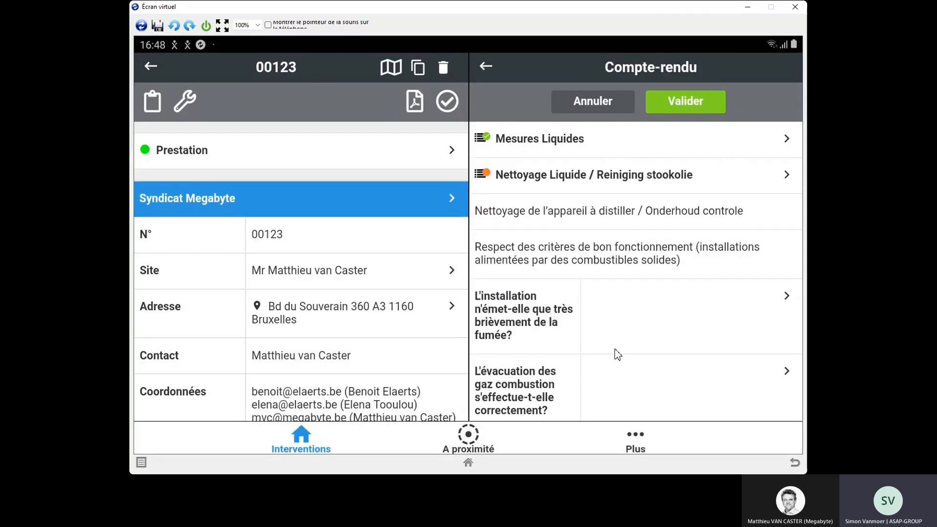
# Step: Open the Nettoyage Liquide checklist, review its cleaning and inspection items, and validate it with all boxes left unticked
pyautogui.click(616, 180)
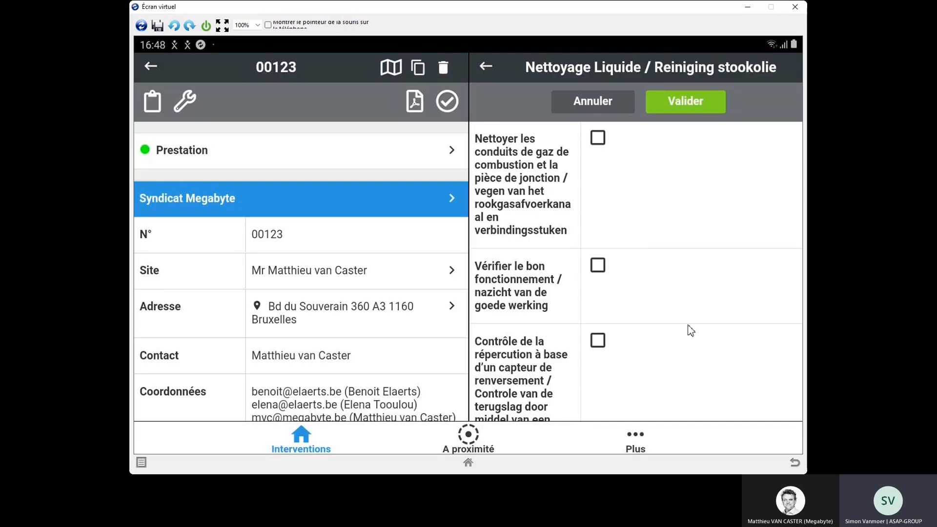
pyautogui.moveTo(687, 332); pyautogui.dragTo(675, 222)
pyautogui.moveTo(693, 352); pyautogui.dragTo(675, 247)
pyautogui.moveTo(680, 356); pyautogui.dragTo(680, 219)
pyautogui.moveTo(677, 365); pyautogui.dragTo(682, 262)
pyautogui.moveTo(681, 338); pyautogui.dragTo(677, 216)
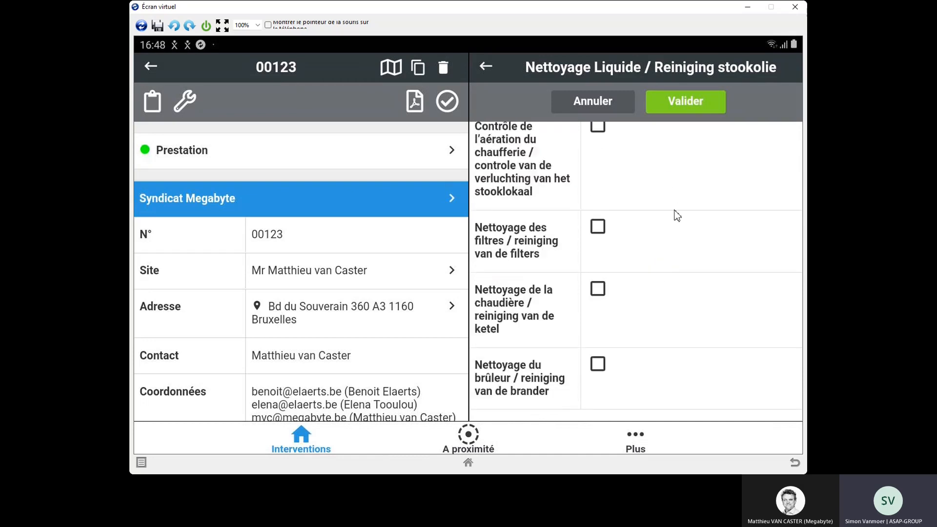
pyautogui.click(676, 103)
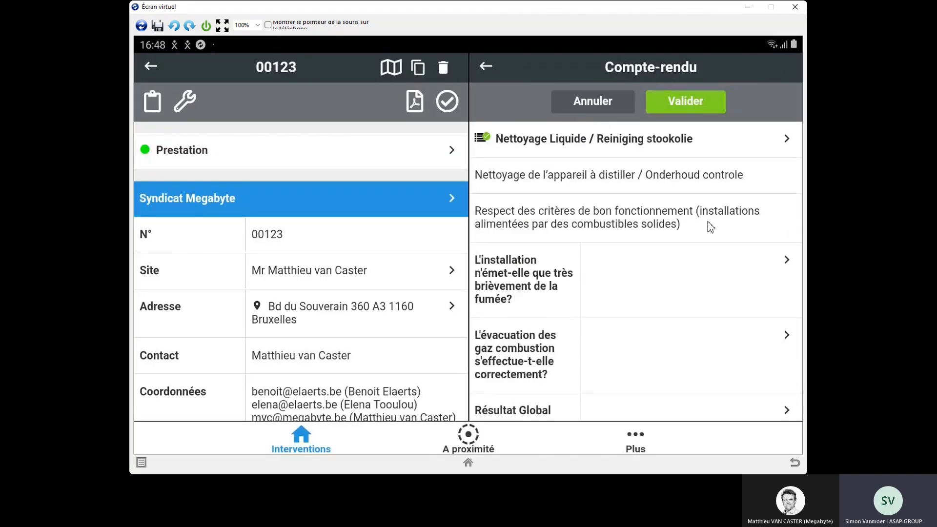
# Step: Choose a Résultat Global in the section on good operating criteria
pyautogui.scroll(-4, 654, 312)
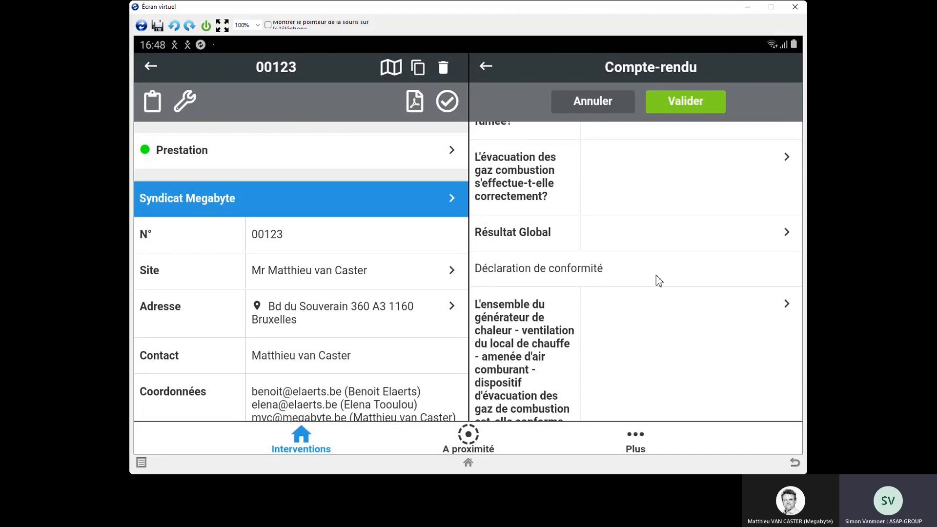
pyautogui.moveTo(655, 273); pyautogui.dragTo(654, 294)
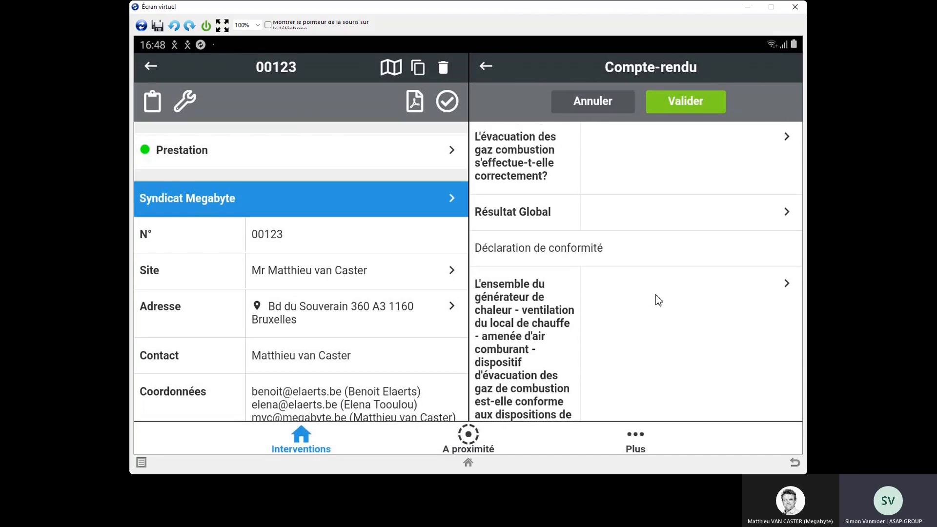
pyautogui.click(658, 215)
pyautogui.click(505, 226)
# Step: In the report's Articles section, add one Joint Bruleur with TVA 6 % and validate the article list
pyautogui.scroll(-4, 663, 370)
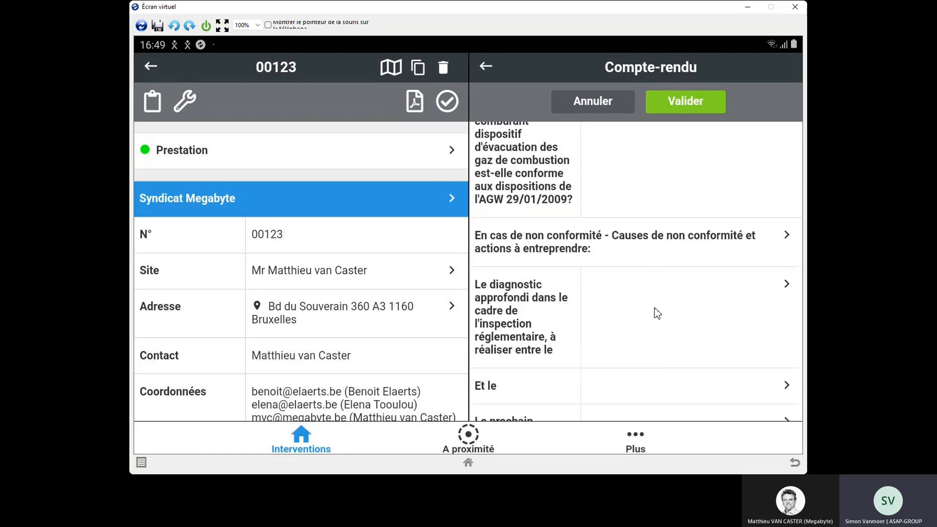
pyautogui.scroll(-3, 656, 366)
pyautogui.scroll(-2, 657, 263)
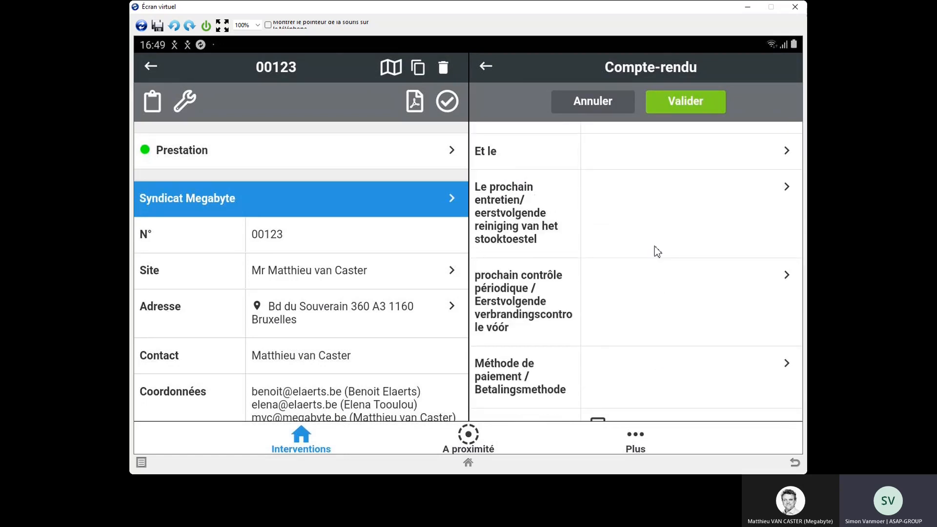
pyautogui.scroll(-1, 657, 251)
pyautogui.scroll(-2, 656, 309)
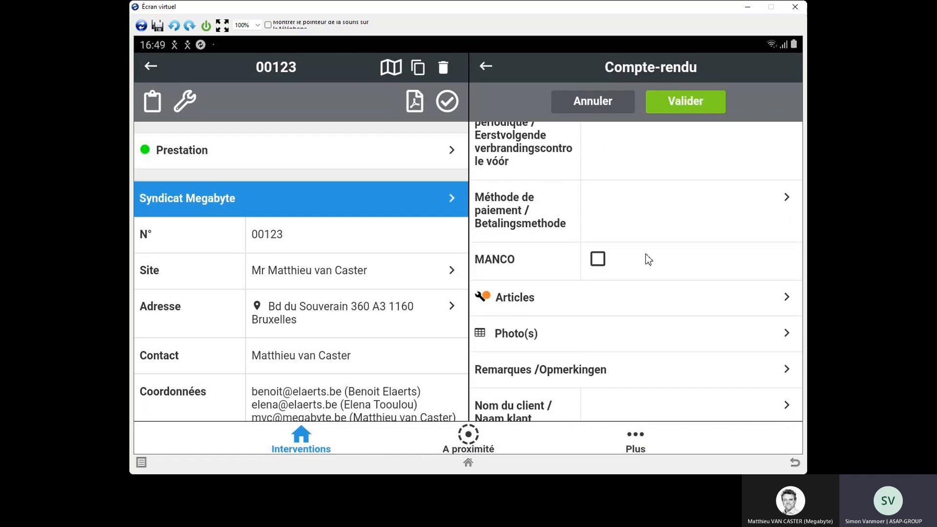
pyautogui.click(602, 298)
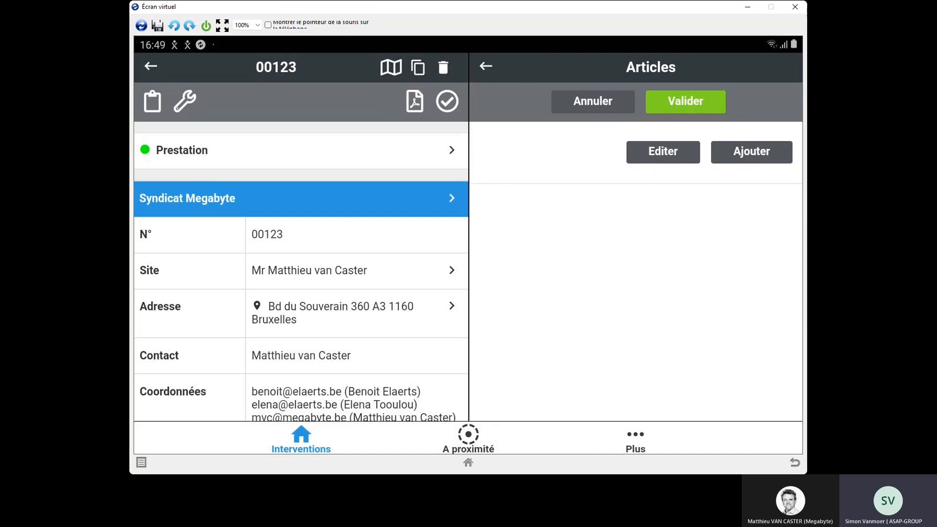
pyautogui.click(745, 151)
pyautogui.click(549, 105)
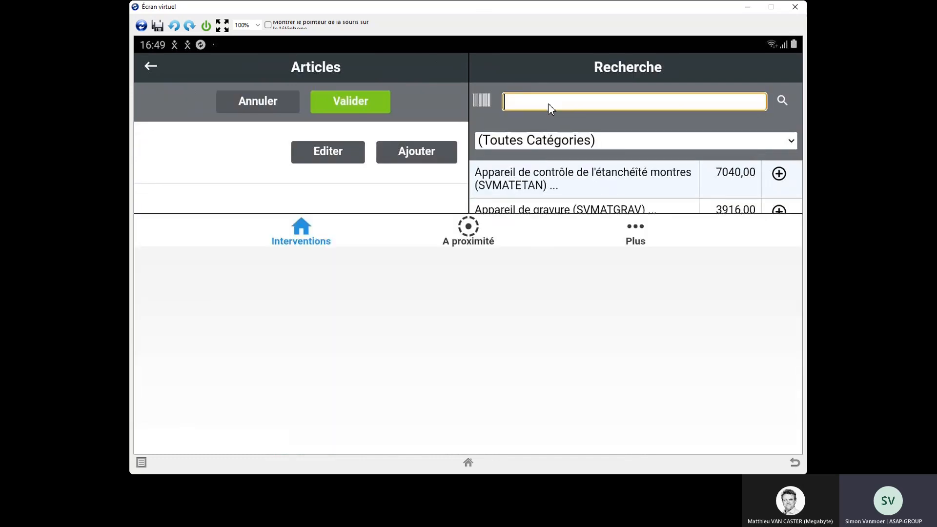
pyautogui.write('joint')
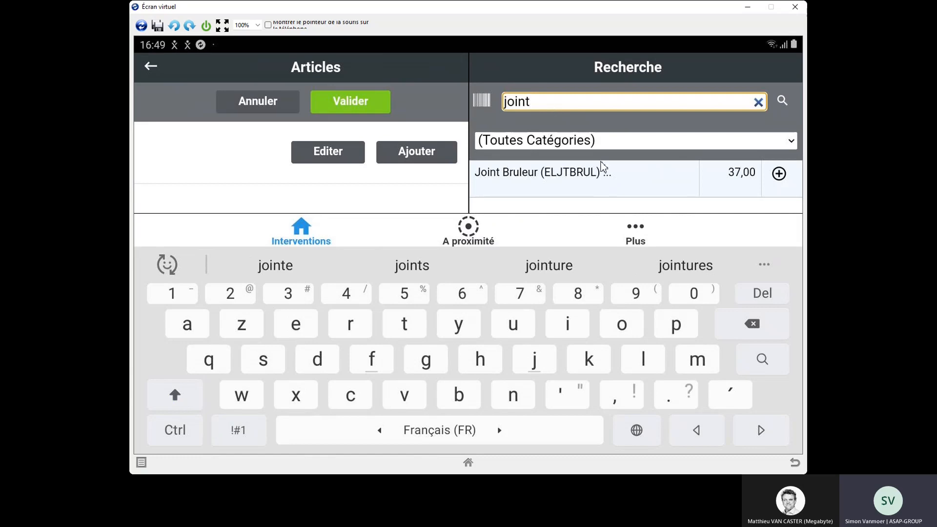
pyautogui.click(779, 175)
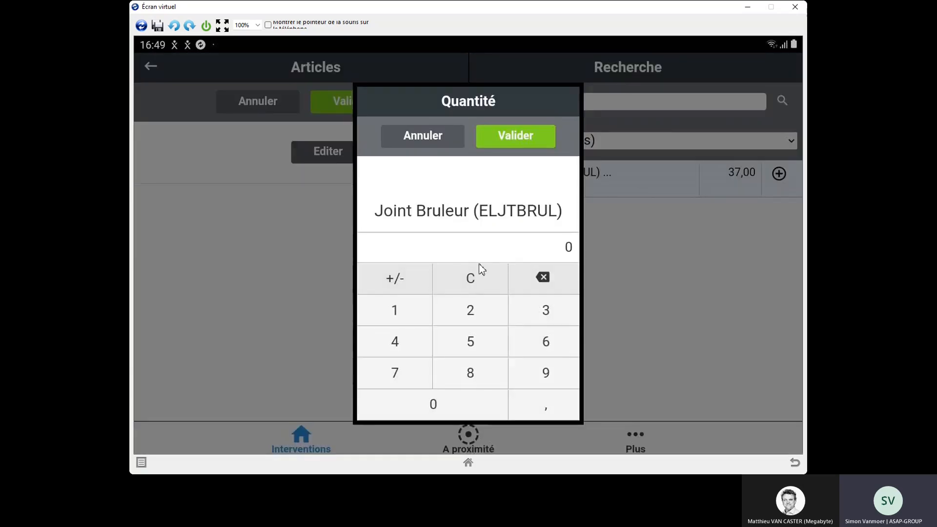
pyautogui.click(514, 140)
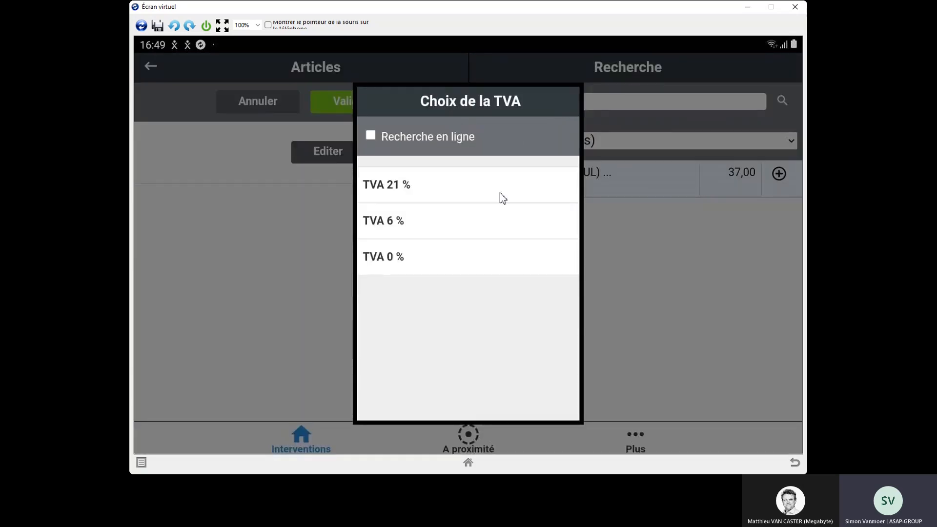
pyautogui.click(428, 200)
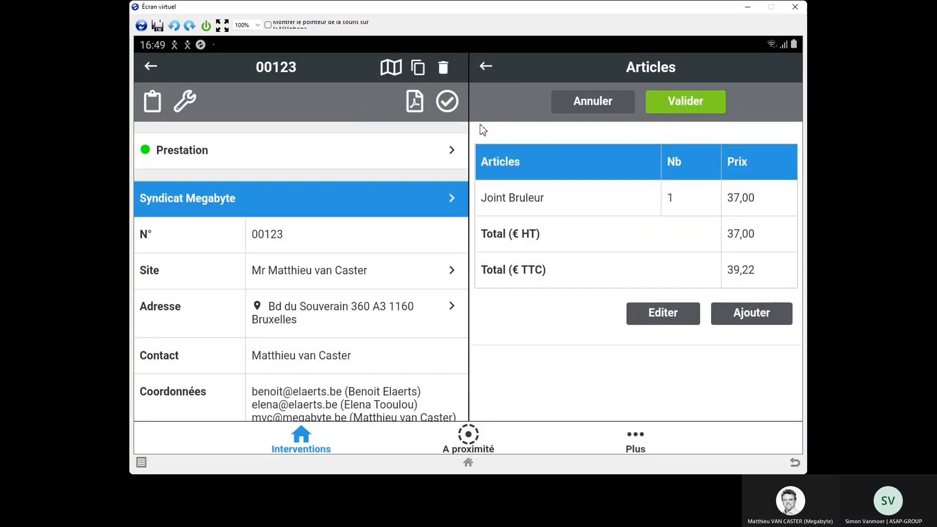
pyautogui.click(693, 100)
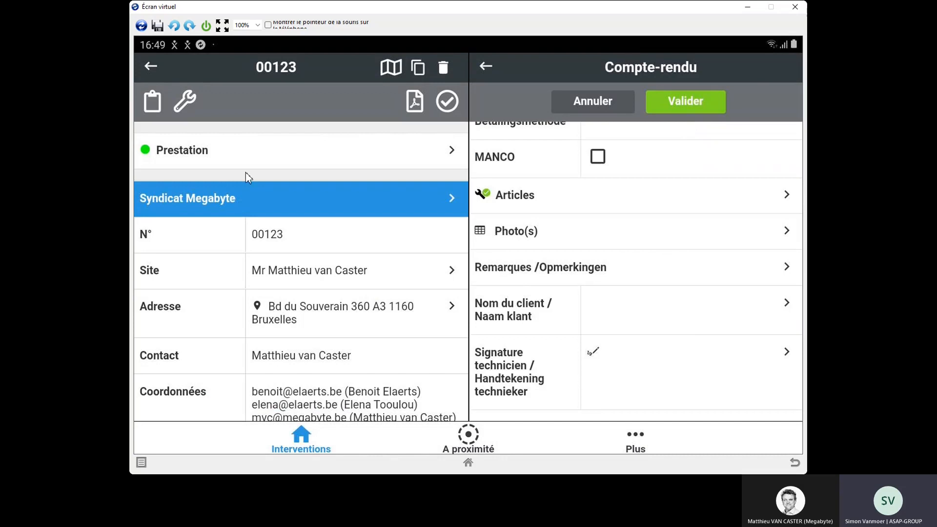
# Step: In the intervention's article list, confirm quantity 1 for Entretien Mazout 1-45KW and quantity 8 for Remises -1€
pyautogui.click(186, 106)
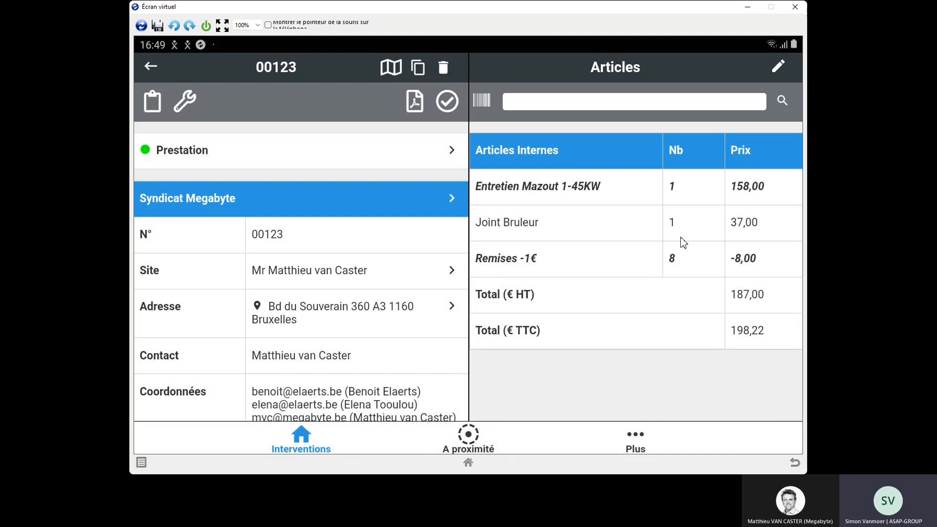
pyautogui.click(781, 67)
pyautogui.click(771, 185)
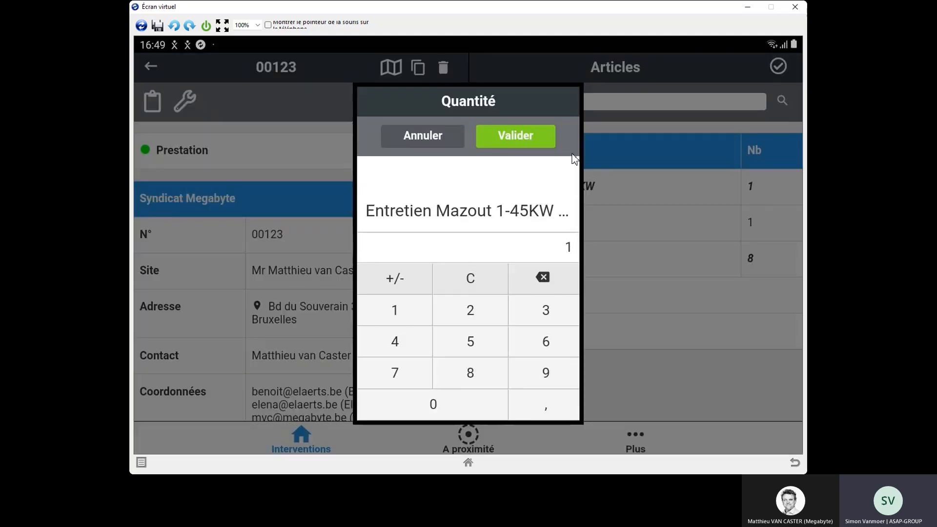
pyautogui.click(526, 138)
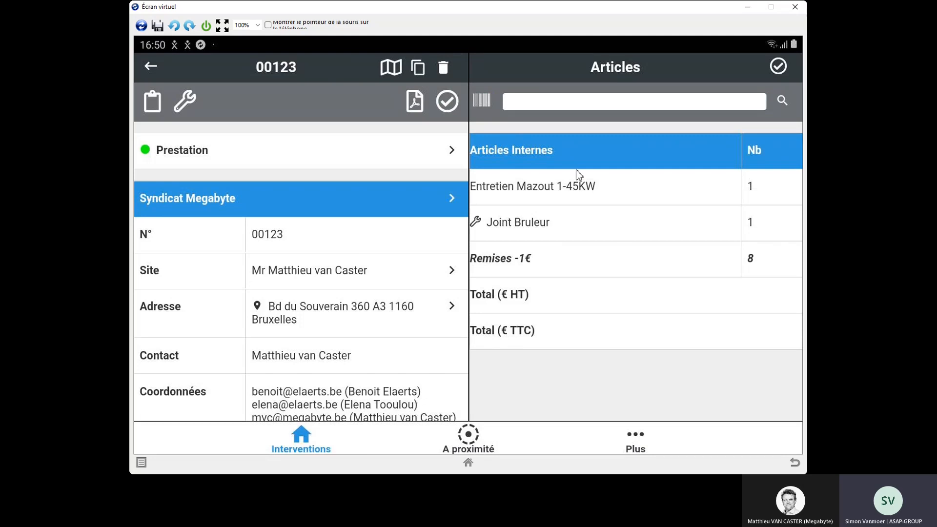
pyautogui.click(774, 261)
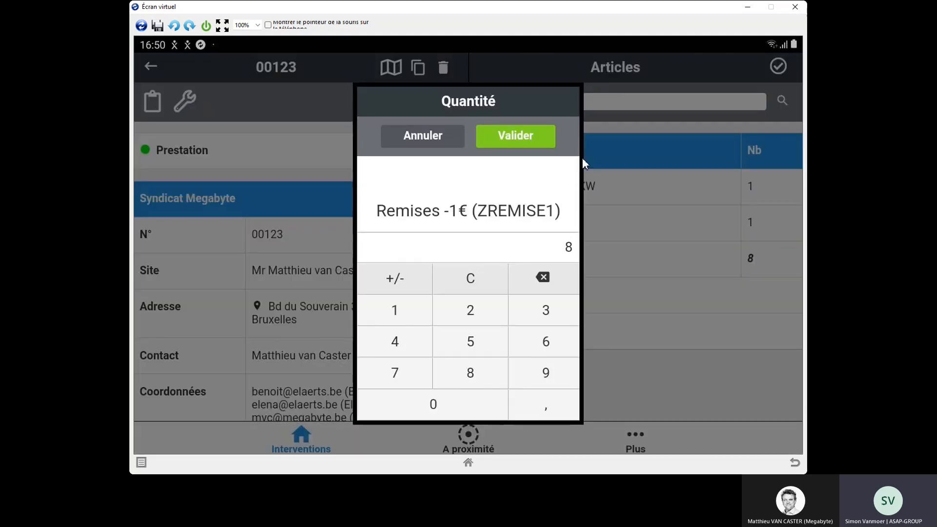
pyautogui.click(538, 139)
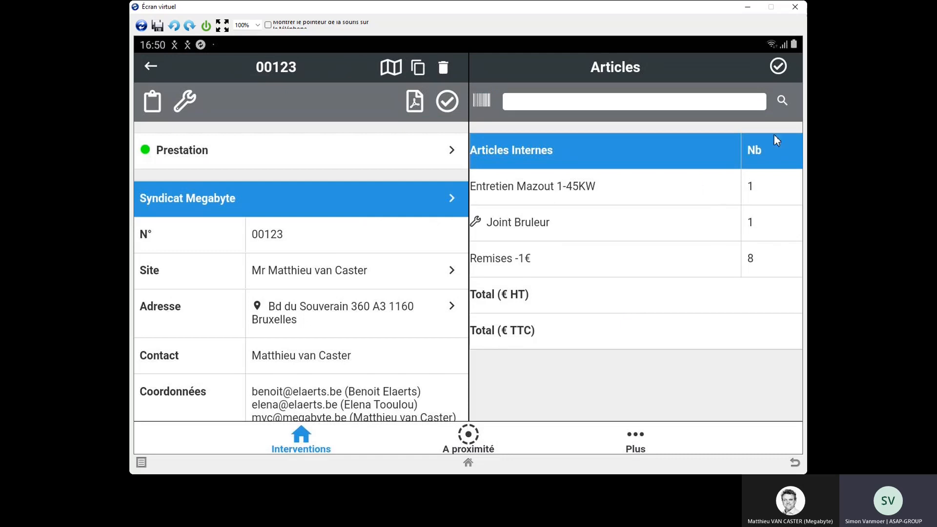
pyautogui.click(781, 67)
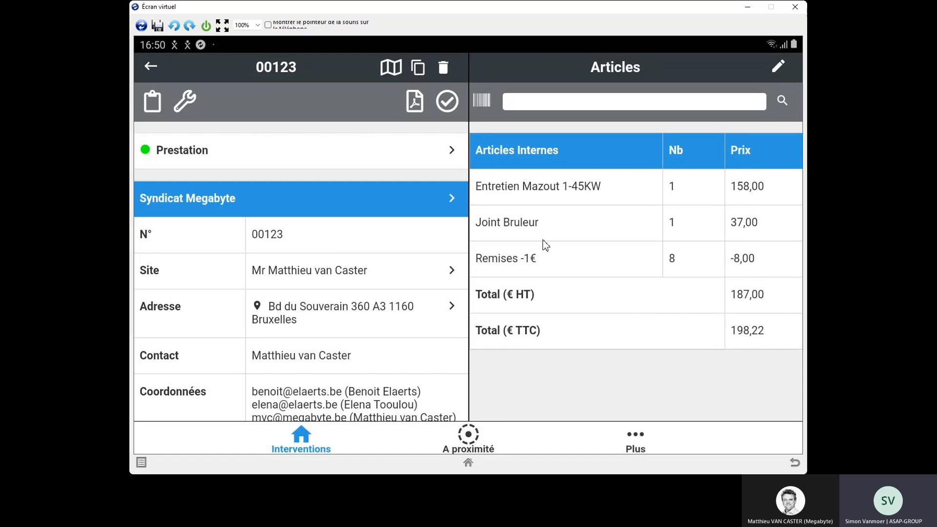
# Step: Return to the Compte-rendu, validate it and close out the intervention with the client's e-mail addresses left as they are
pyautogui.click(161, 101)
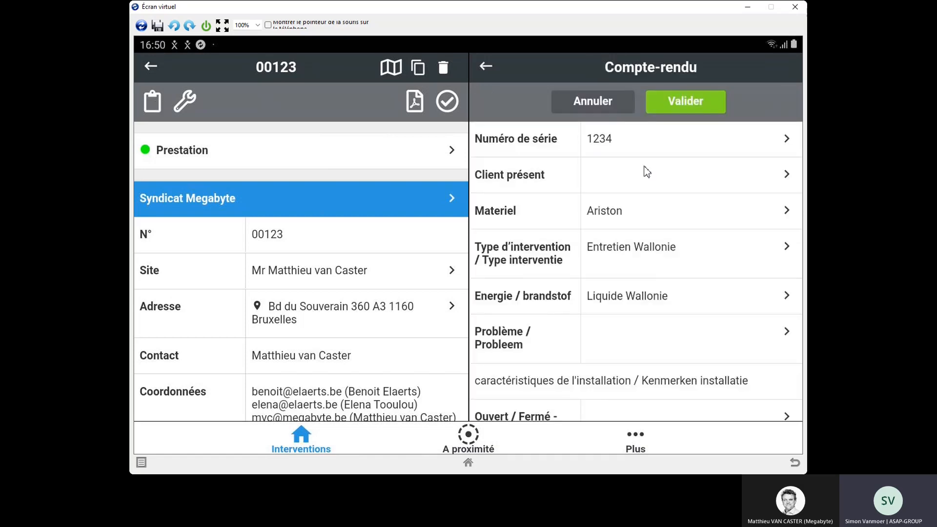
pyautogui.click(686, 106)
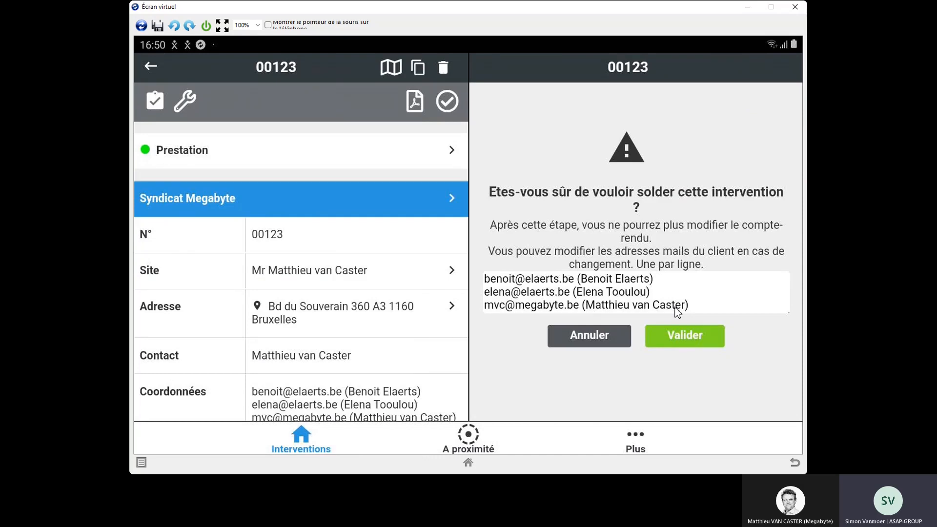
pyautogui.click(676, 336)
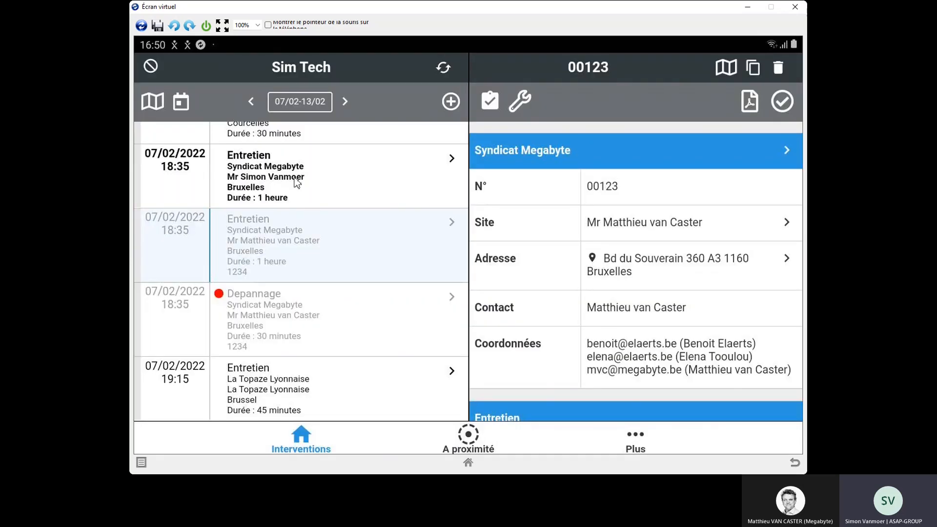
# Step: Open the remaining 18:35 Entretien intervention for Syndicat Megabyte and start the Prestation activity for it
pyautogui.click(296, 182)
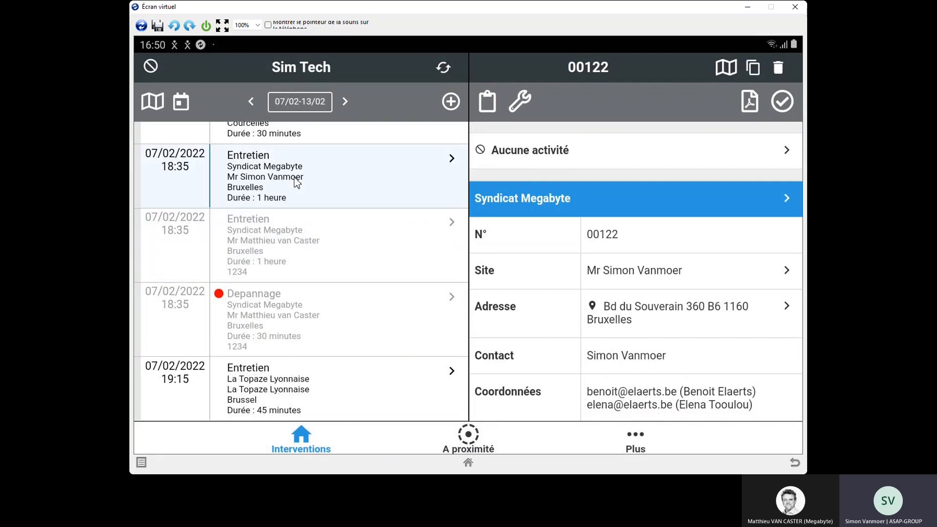
pyautogui.click(536, 152)
pyautogui.click(562, 142)
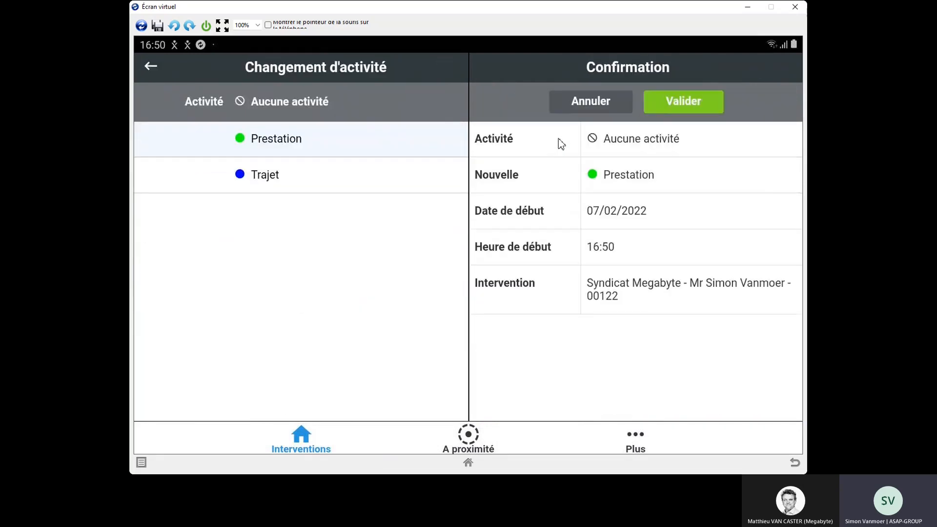
pyautogui.click(679, 101)
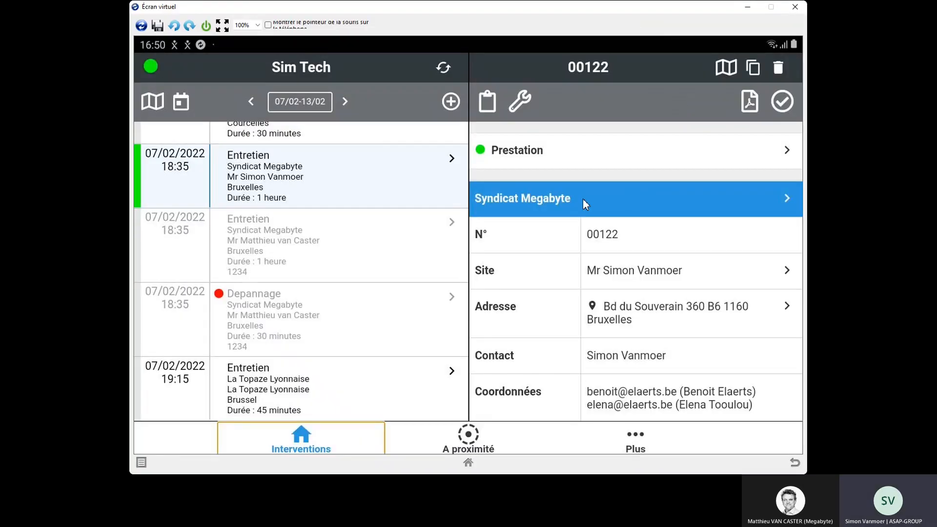
# Step: Open the Compte-rendu of the current intervention and set its Numéro de série to 2345
pyautogui.click(486, 104)
pyautogui.click(614, 142)
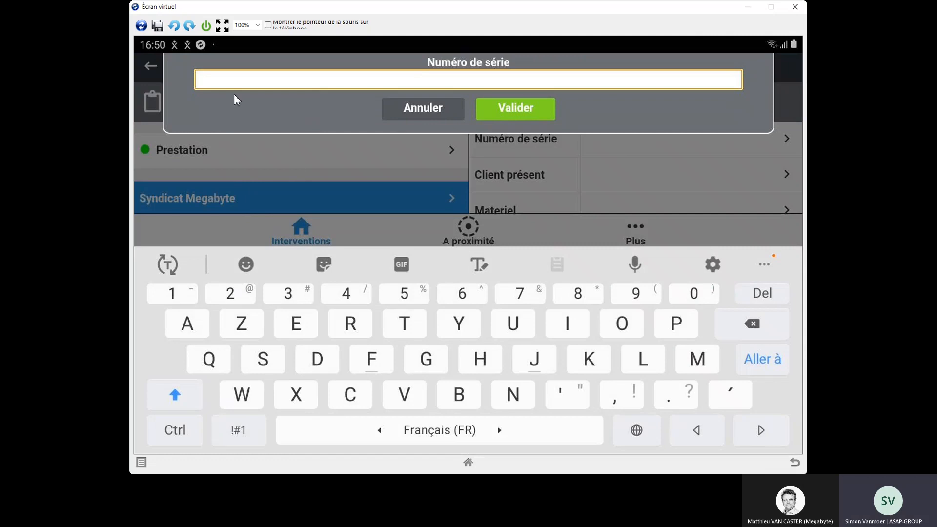
pyautogui.write('45')
pyautogui.press('BackSpace')
pyautogui.press('BackSpace')
pyautogui.write('2334')
pyautogui.press('BackSpace')
pyautogui.press('BackSpace')
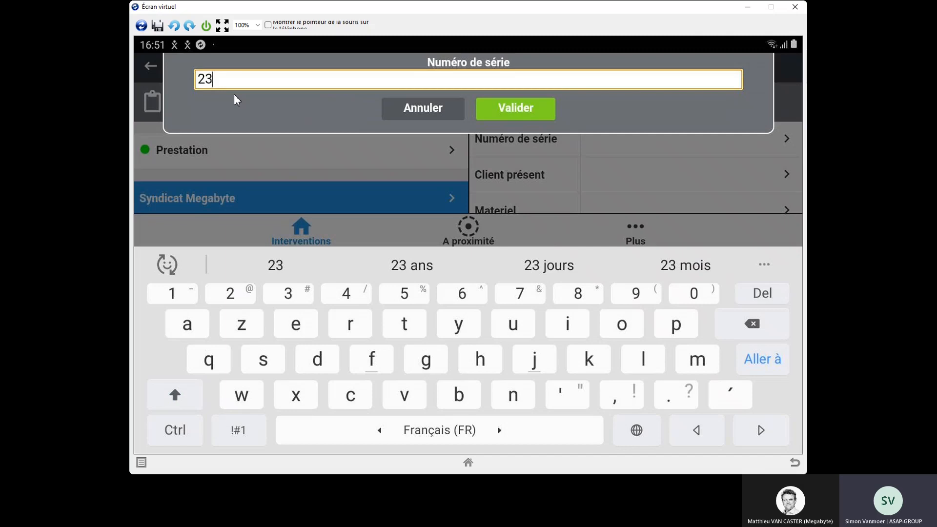
pyautogui.write('45')
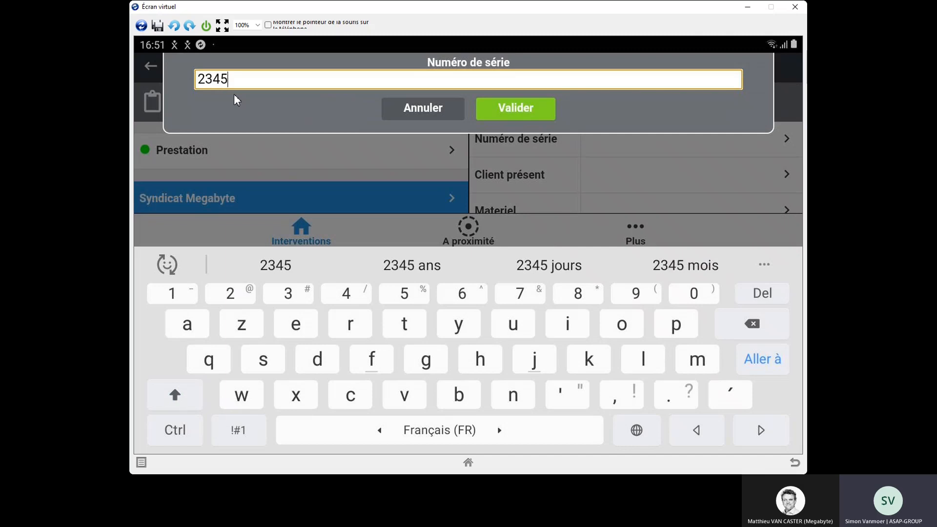
pyautogui.click(540, 113)
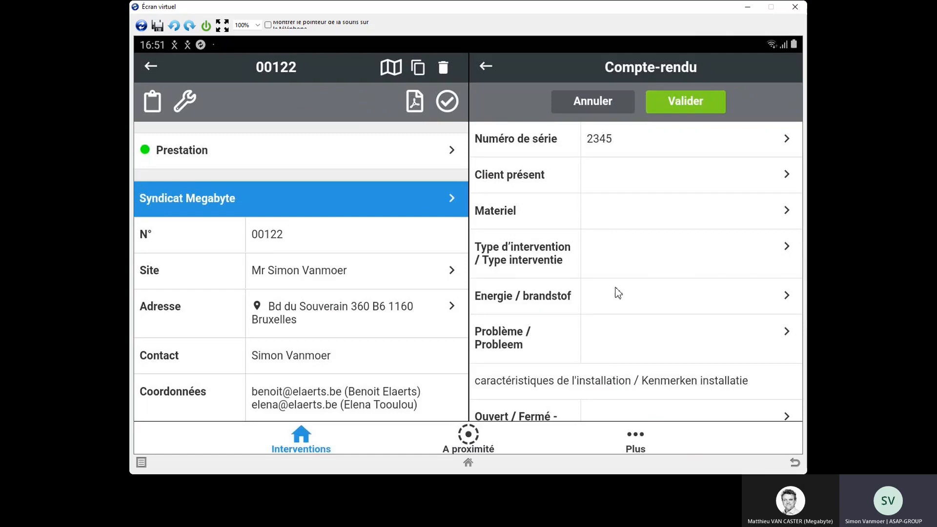
pyautogui.scroll(-1, 623, 272)
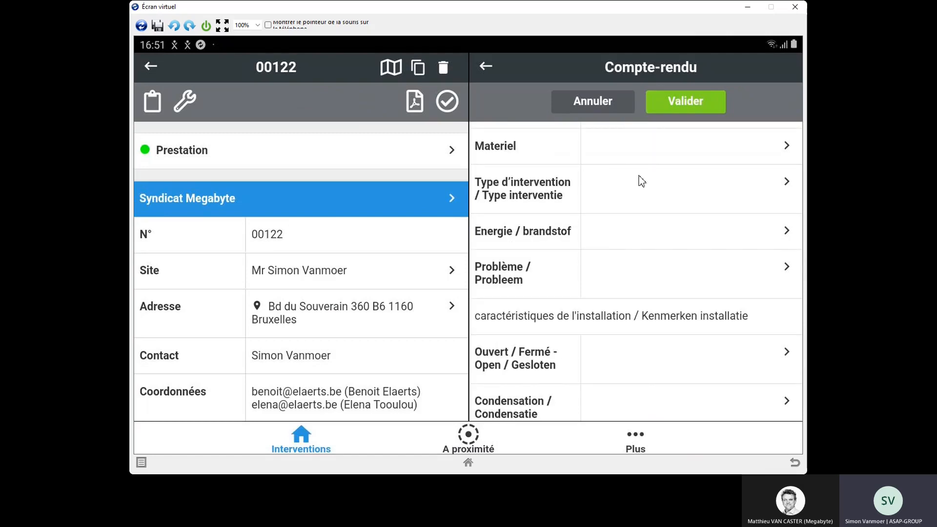
pyautogui.click(665, 106)
pyautogui.click(445, 282)
# Step: In the report's Articles section, search for joint, add one Joint Bruleur and validate the articles
pyautogui.scroll(-2, 629, 293)
pyautogui.scroll(-5, 641, 334)
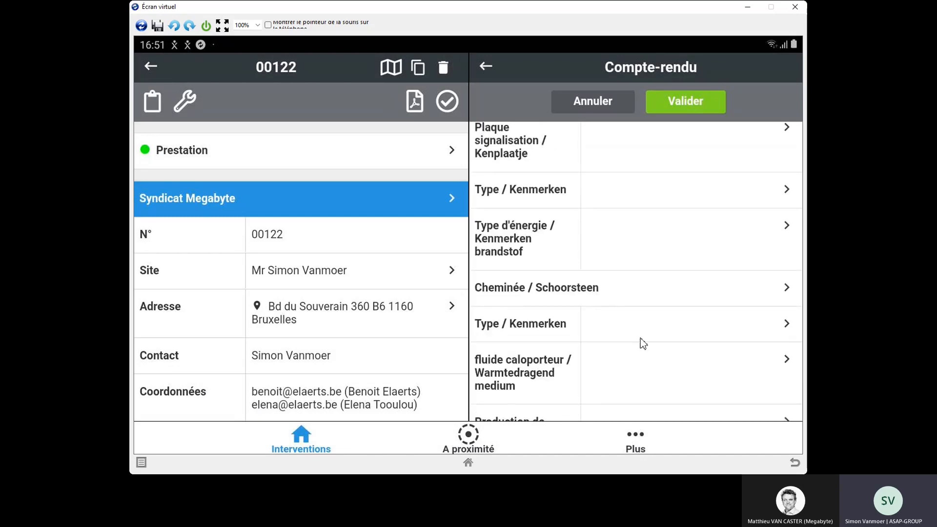
pyautogui.scroll(-5, 627, 288)
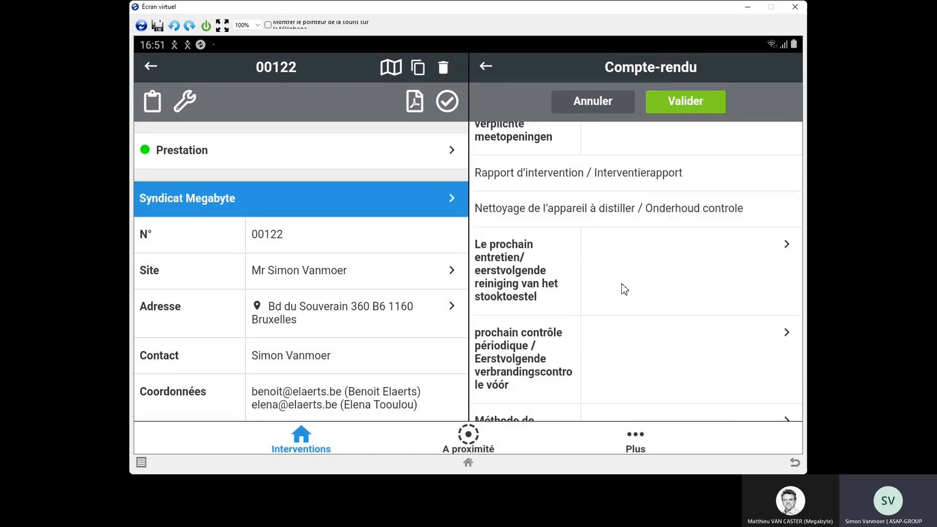
pyautogui.click(639, 372)
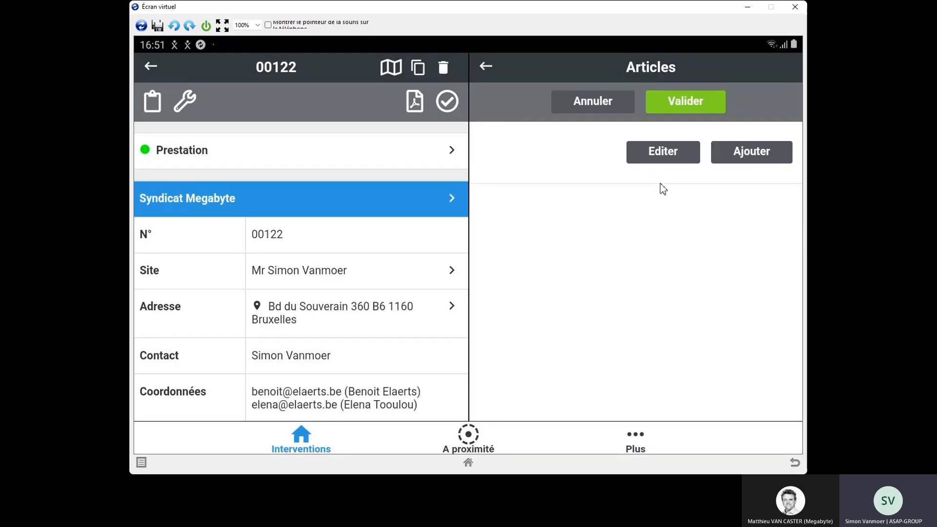
pyautogui.click(746, 155)
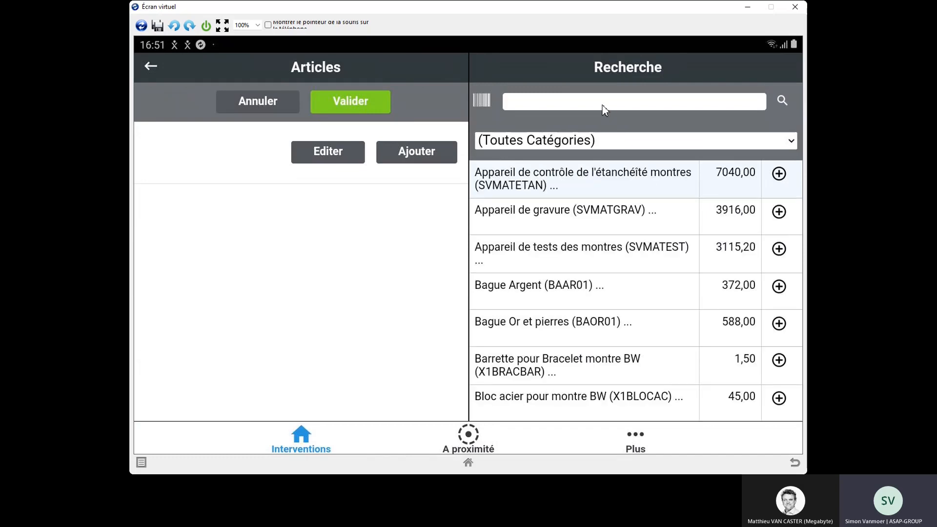
pyautogui.click(605, 109)
pyautogui.write('joint')
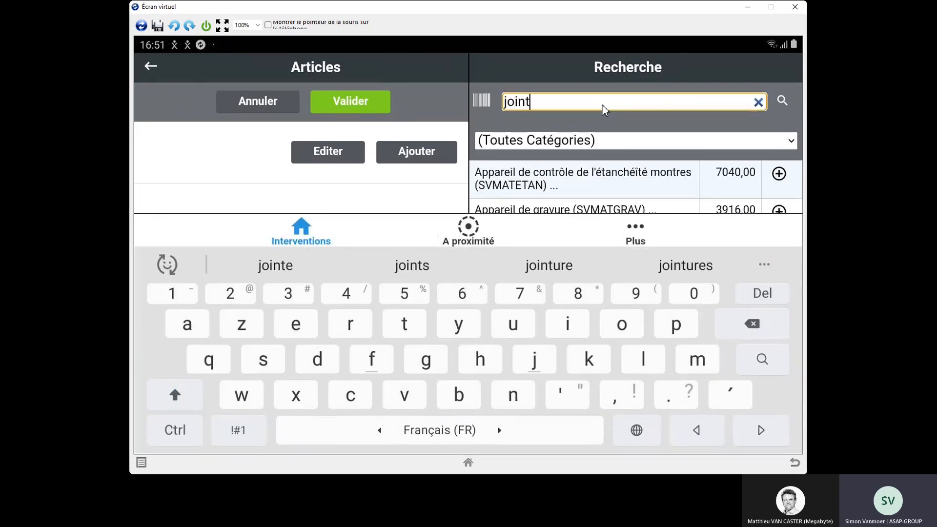
pyautogui.click(780, 174)
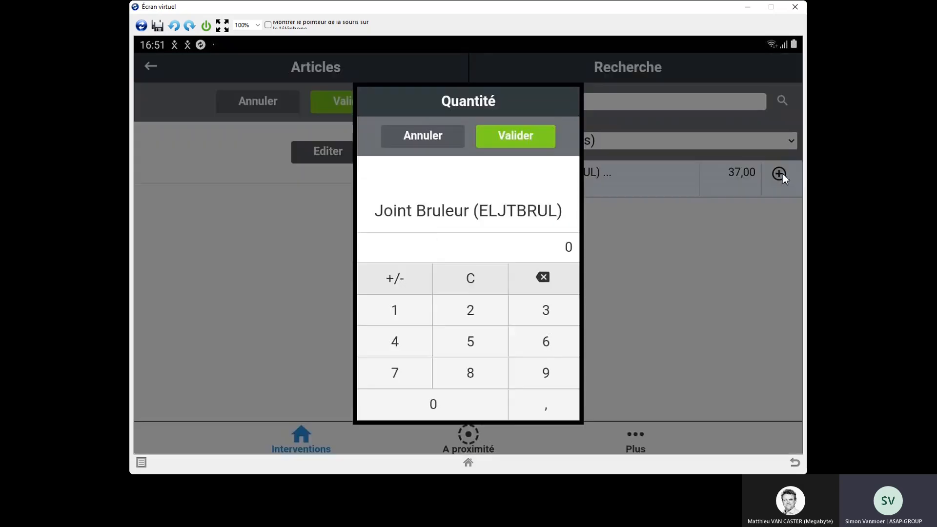
pyautogui.click(394, 309)
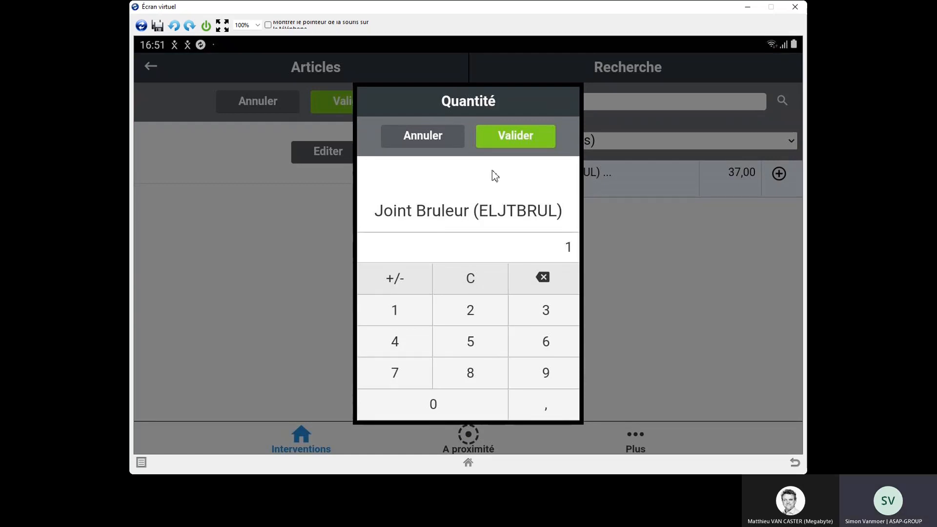
pyautogui.click(508, 136)
pyautogui.click(435, 195)
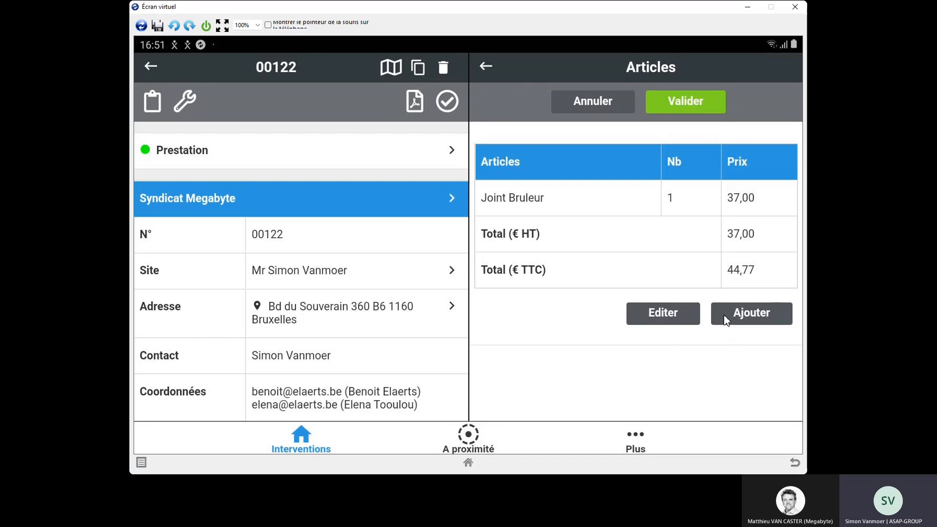
pyautogui.click(681, 107)
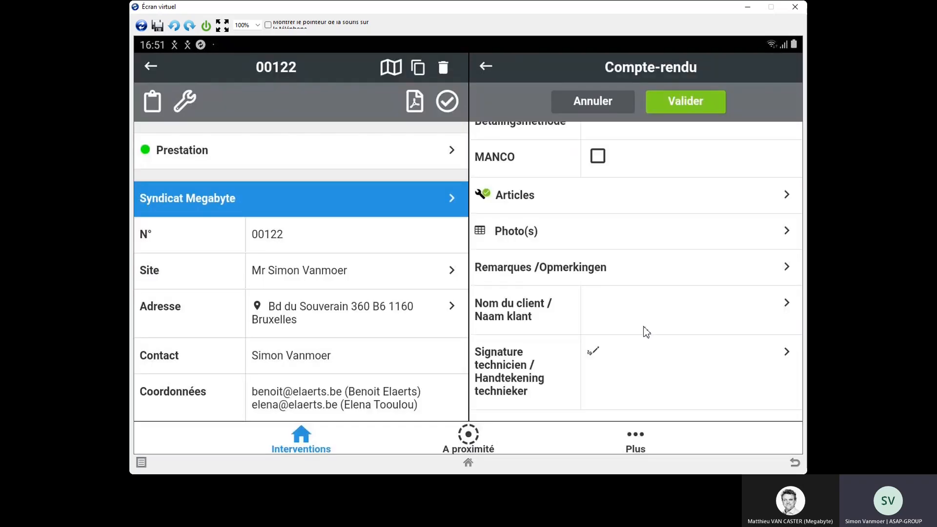
# Step: In intervention 00122's internal article list, confirm quantity 1 for the planned Entretien Mazout 1-45KW and save the list
pyautogui.click(617, 197)
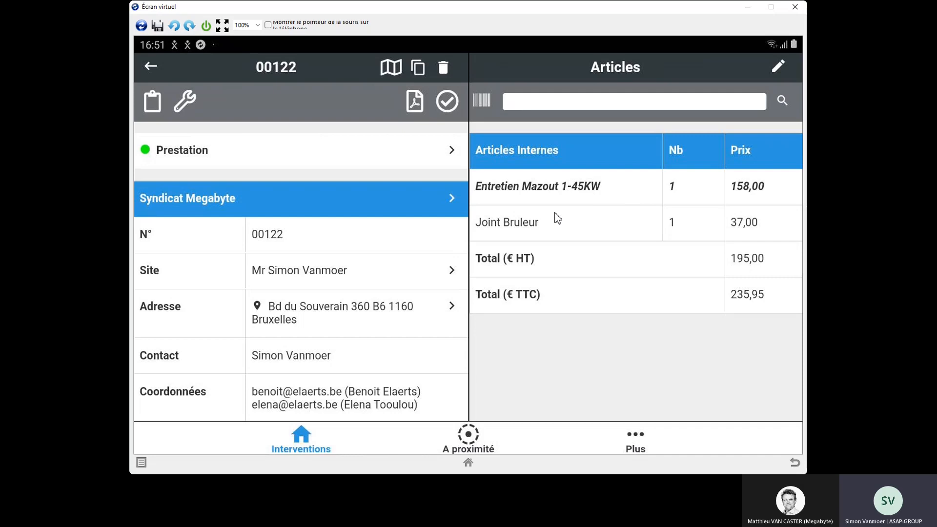
pyautogui.click(776, 68)
pyautogui.click(757, 185)
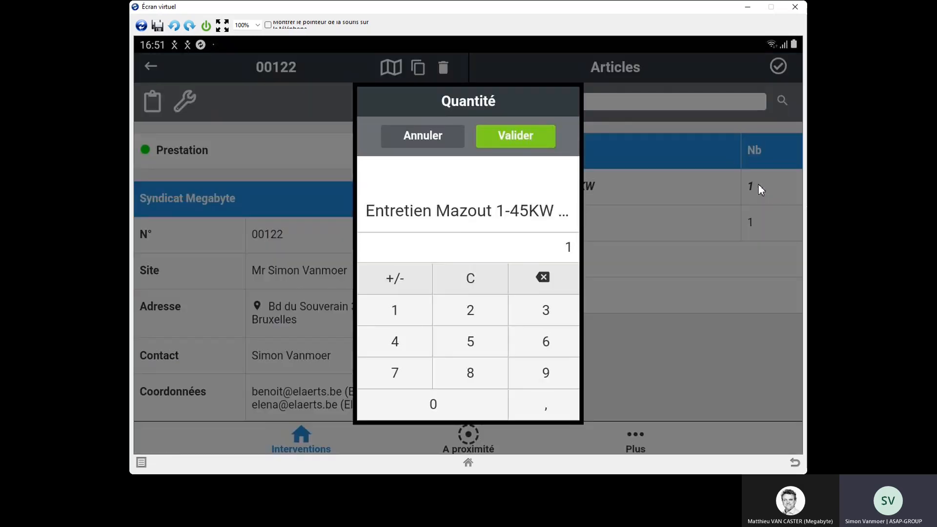
pyautogui.click(522, 139)
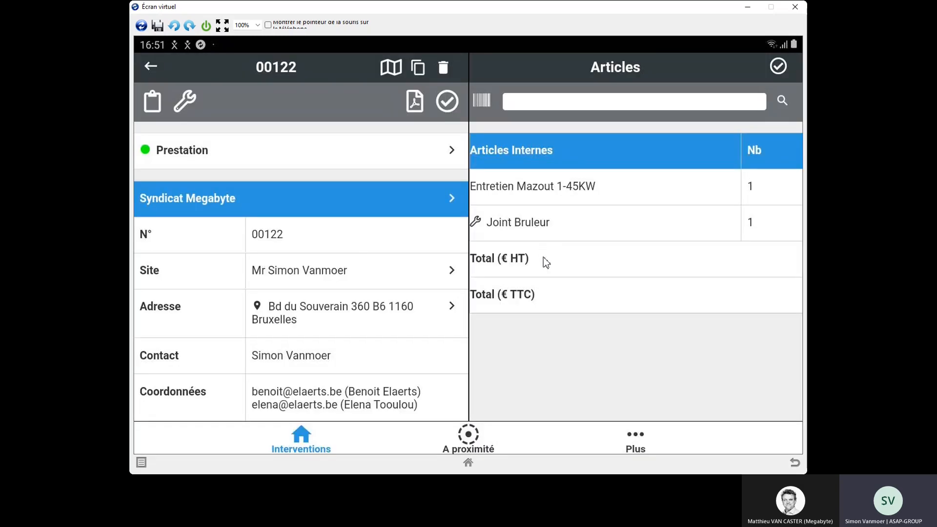
pyautogui.click(780, 69)
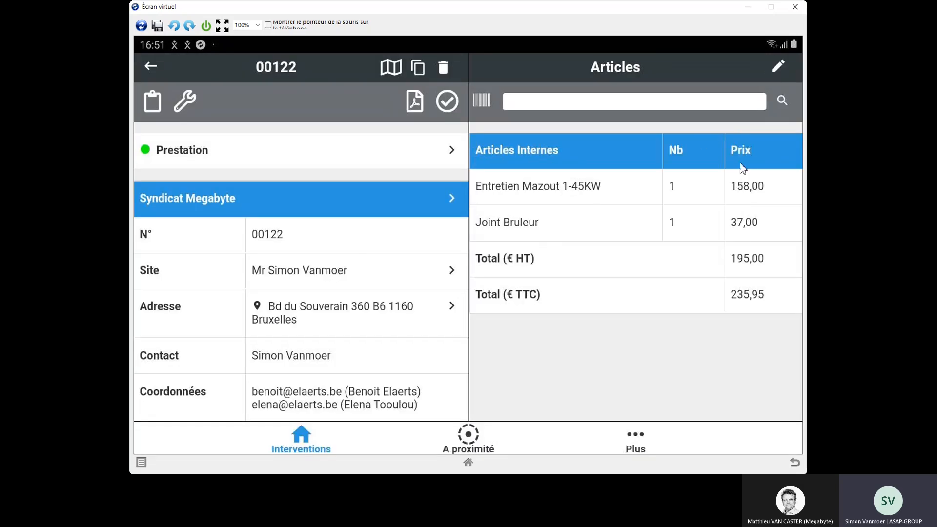
# Step: Return to intervention 00122's Compte-rendu, validate it and close out the intervention, keeping the client's existing e-mail addresses
pyautogui.click(152, 104)
pyautogui.scroll(-15, 555, 361)
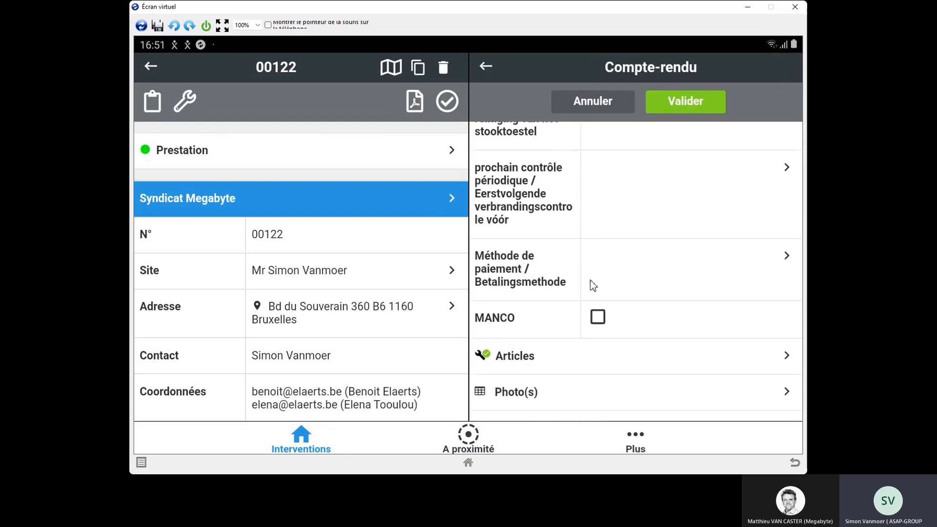
pyautogui.scroll(-2, 588, 232)
pyautogui.click(681, 108)
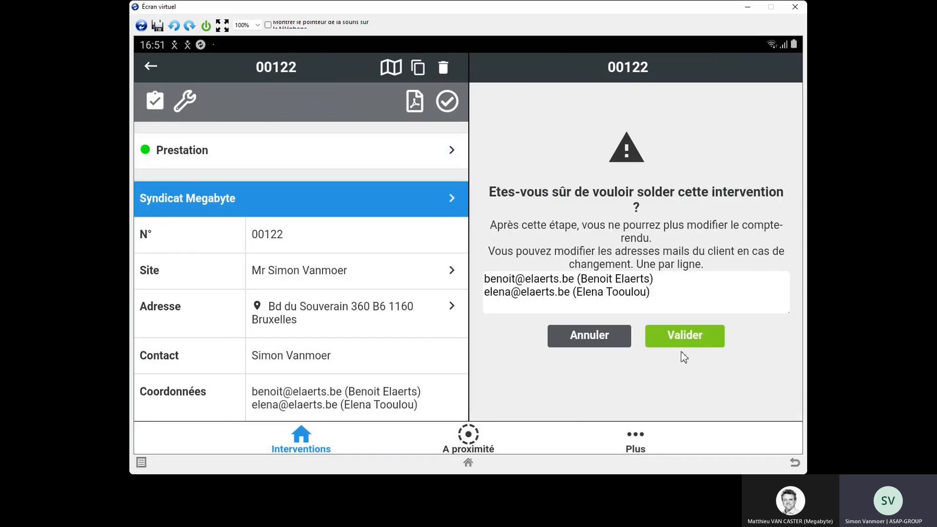
pyautogui.click(682, 339)
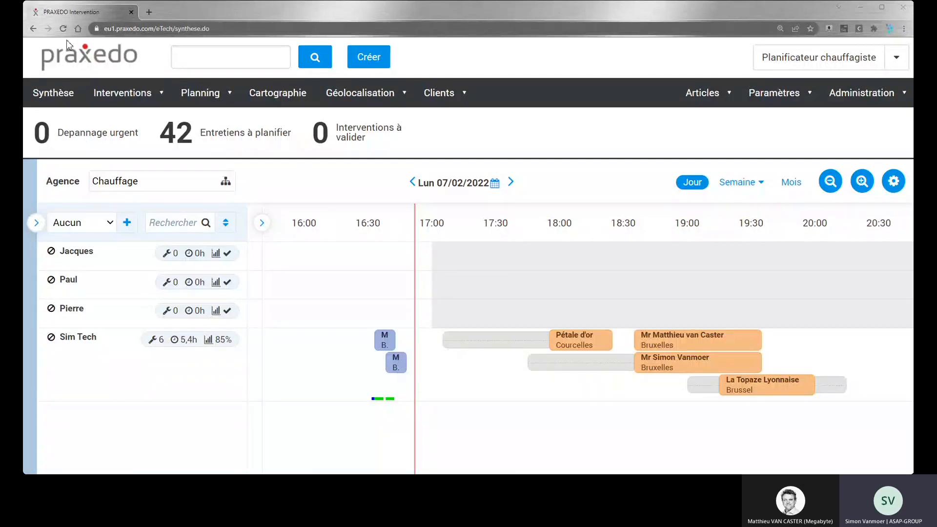
# Step: In the Praxedo web planner, open the Interventions à valider, select both Entretien interventions and validate them without modification
pyautogui.moveTo(426, 268); pyautogui.dragTo(680, 352)
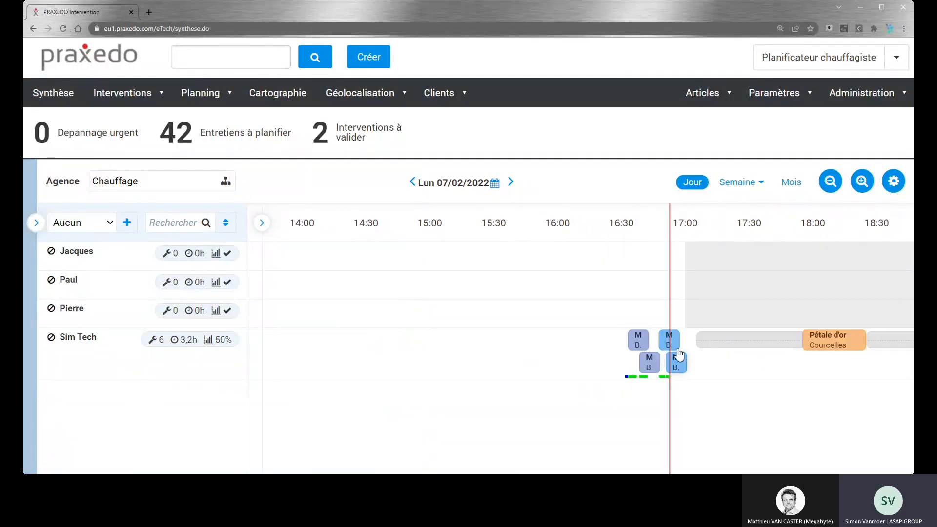
pyautogui.moveTo(587, 318); pyautogui.dragTo(418, 284)
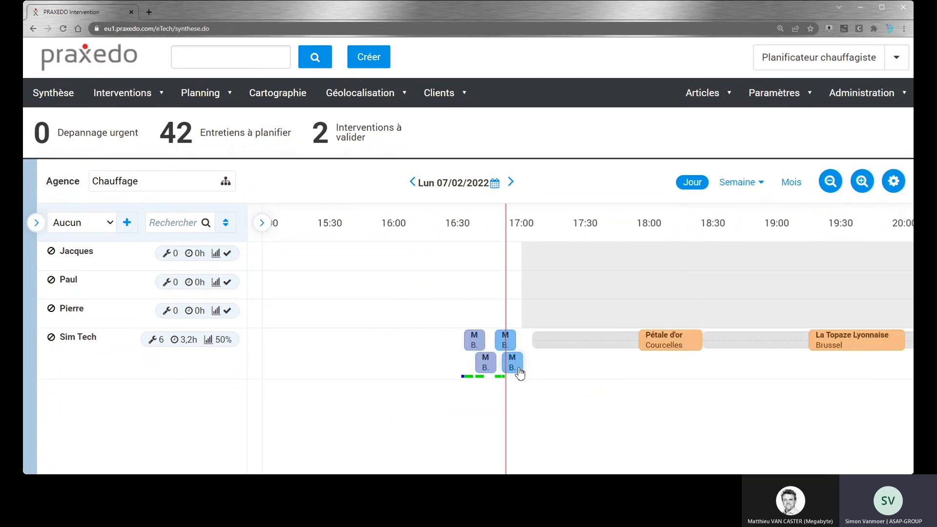
pyautogui.click(345, 138)
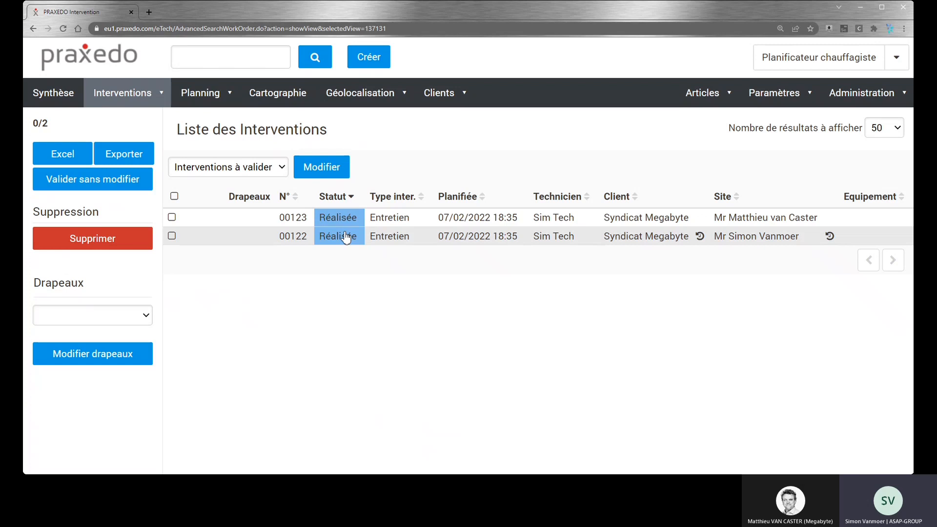
pyautogui.click(174, 197)
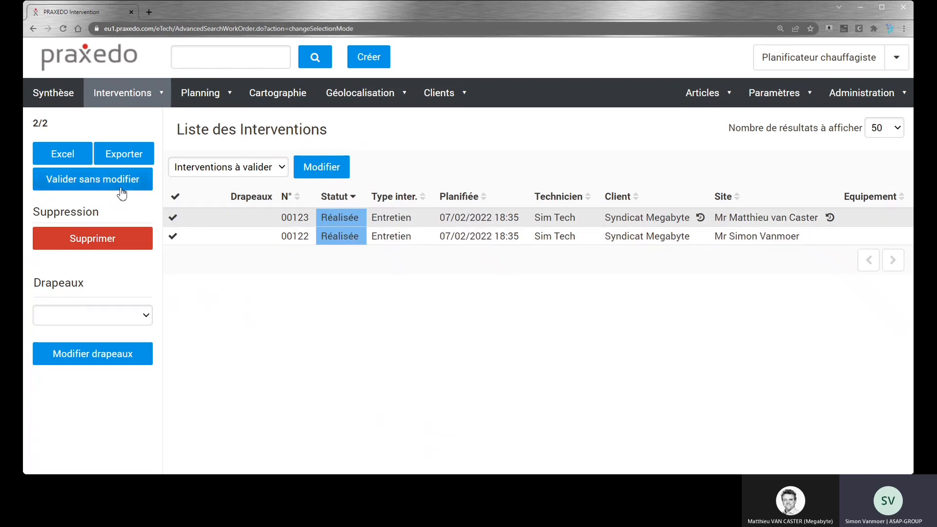
pyautogui.click(113, 182)
pyautogui.click(533, 281)
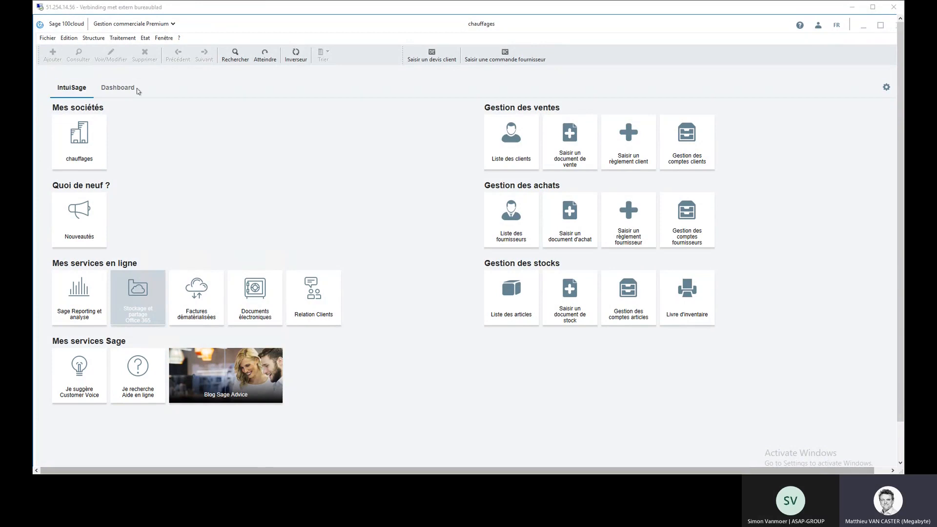
# Step: Switch to Sage 100cloud, show the Bon de livraison sales documents and sort them by N° pièce
pyautogui.click(126, 41)
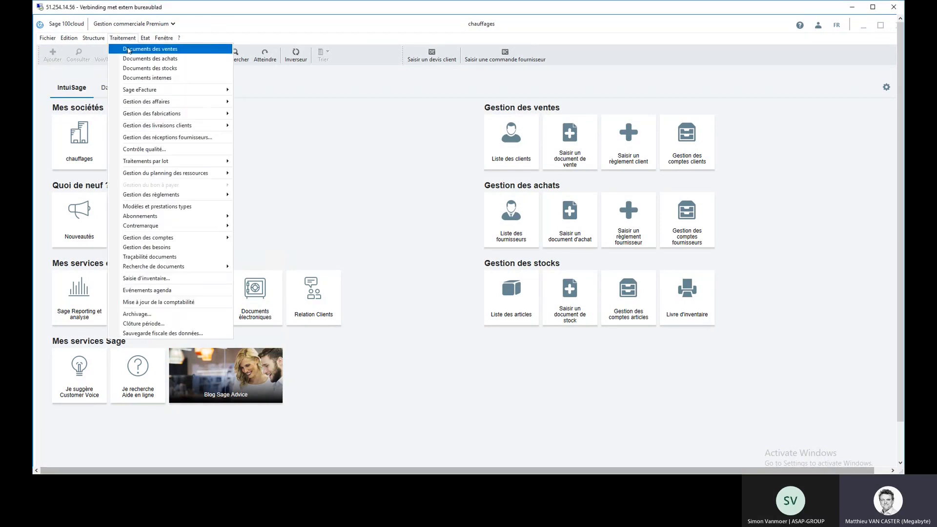
pyautogui.click(129, 49)
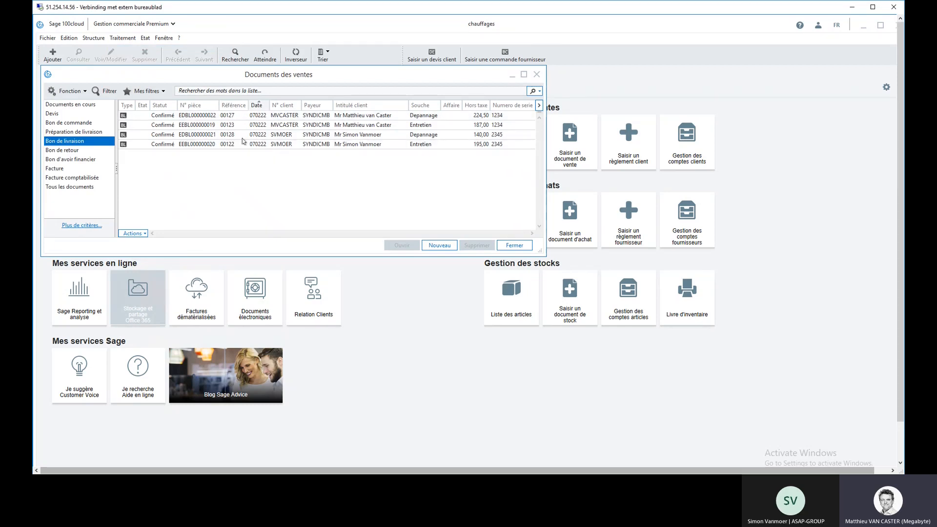
pyautogui.click(195, 106)
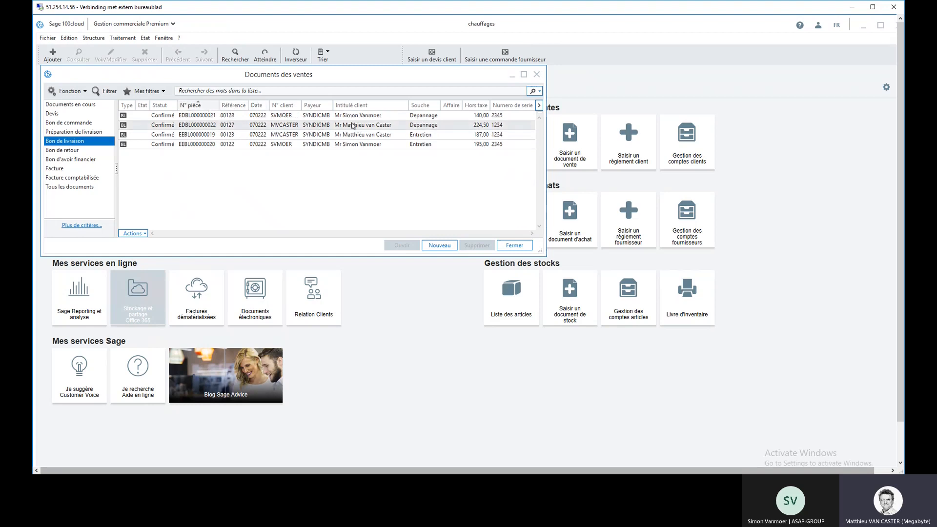
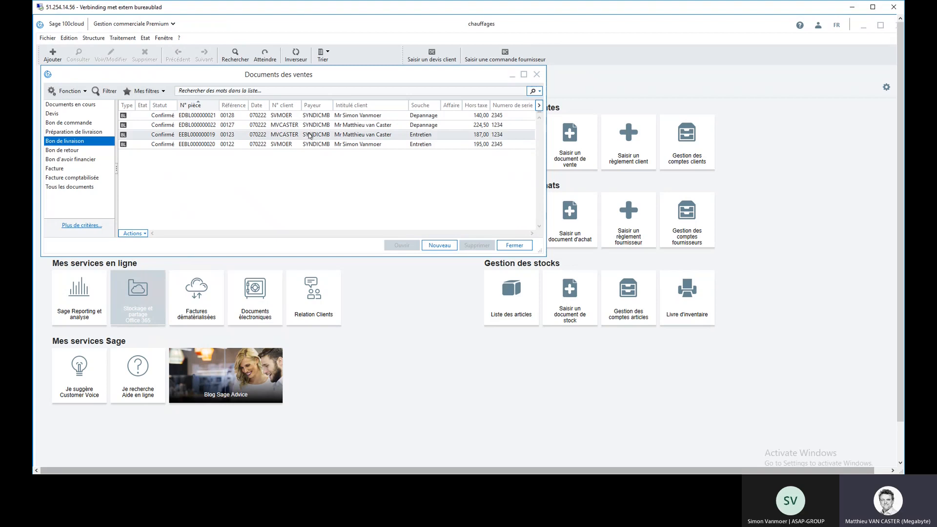
# Step: On the Entretien delivery note with reference 00123, set the Tiers payeur to the client's own account and save the document information
pyautogui.doubleClick(309, 136)
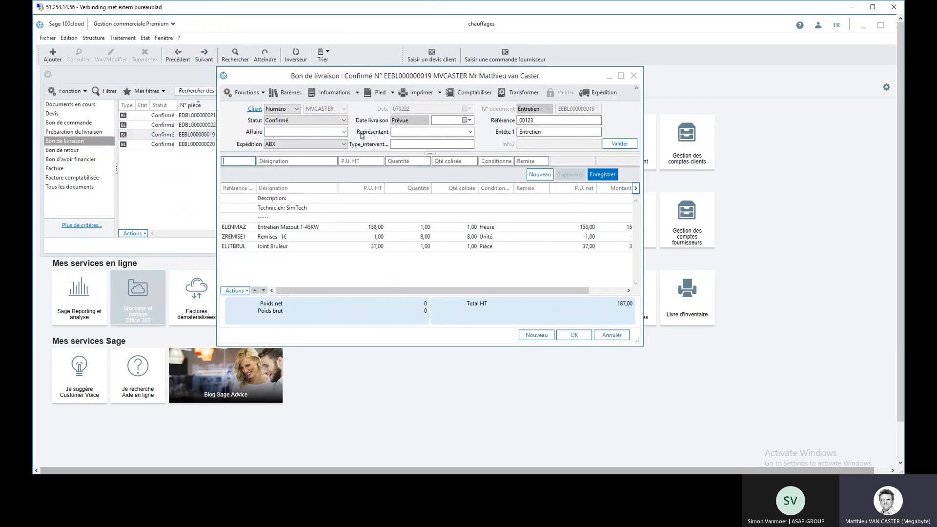
pyautogui.click(343, 96)
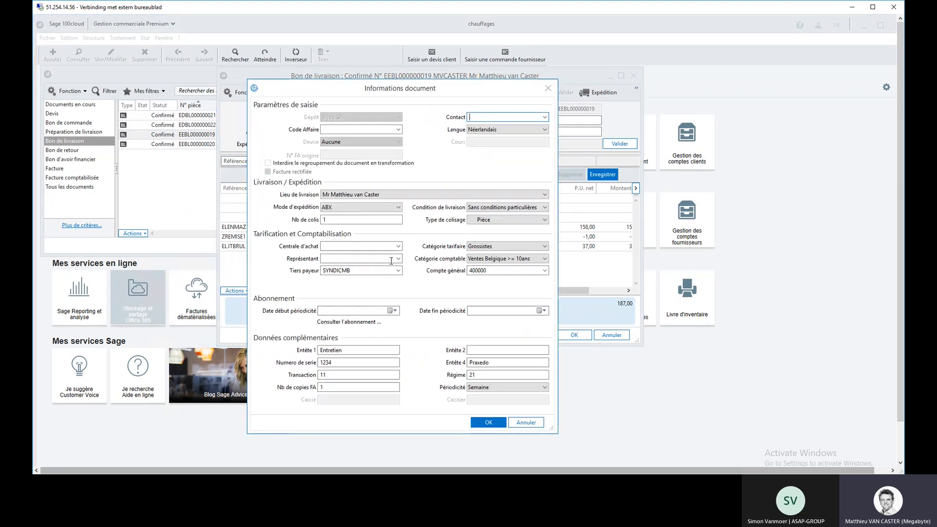
pyautogui.click(400, 270)
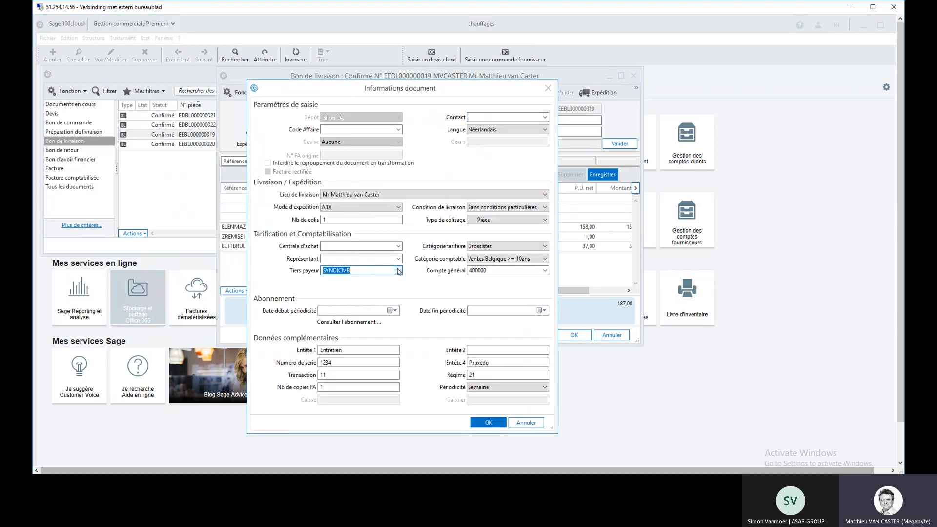
pyautogui.click(399, 270)
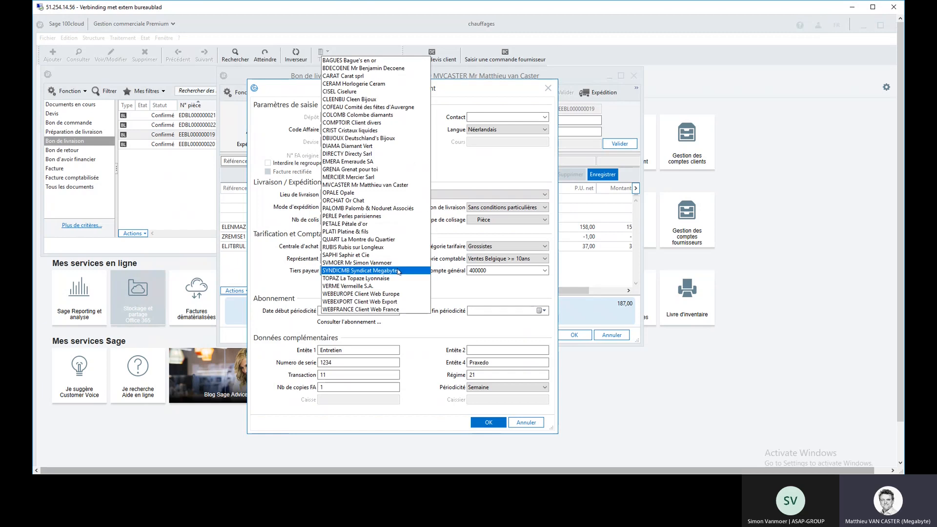
pyautogui.click(398, 271)
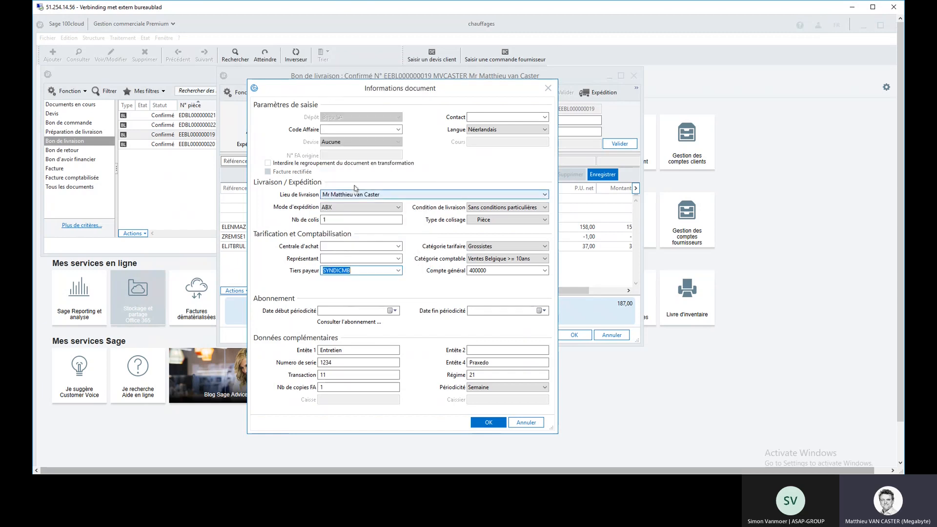
pyautogui.click(399, 271)
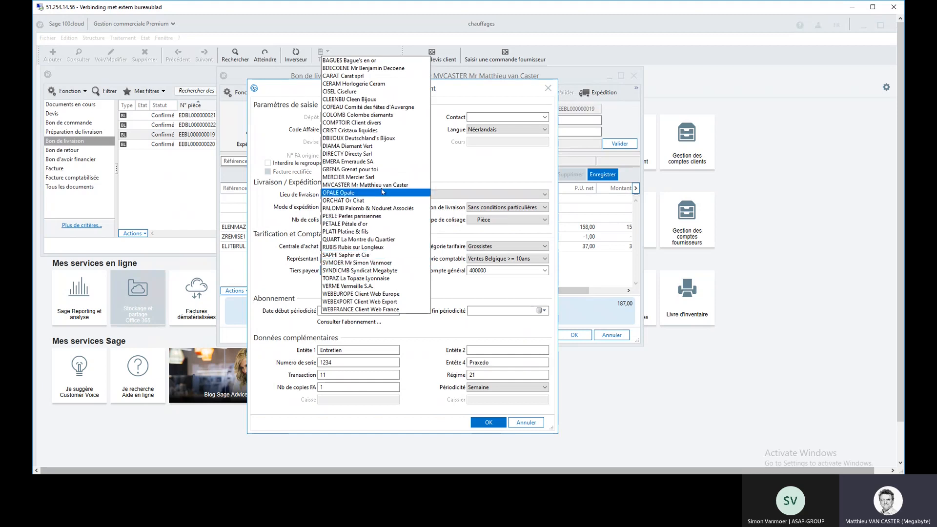
pyautogui.click(382, 193)
pyautogui.click(491, 422)
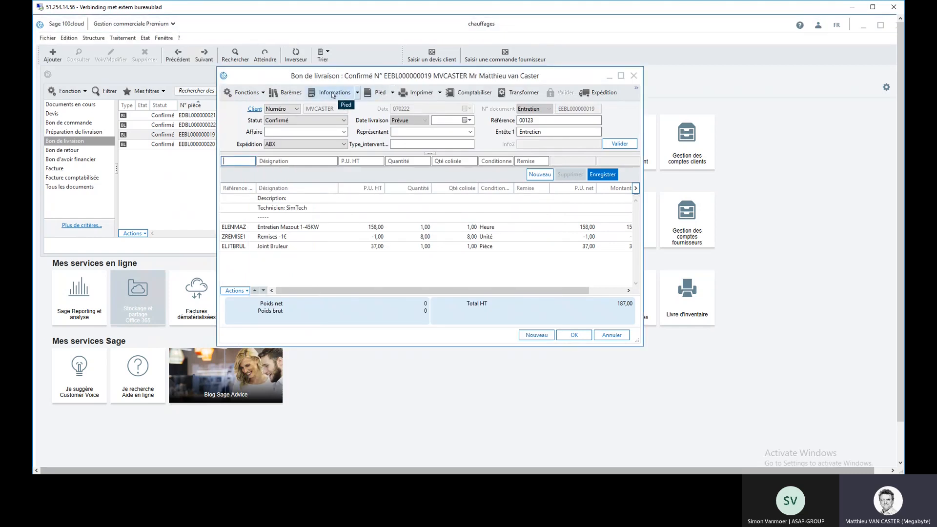
pyautogui.click(332, 93)
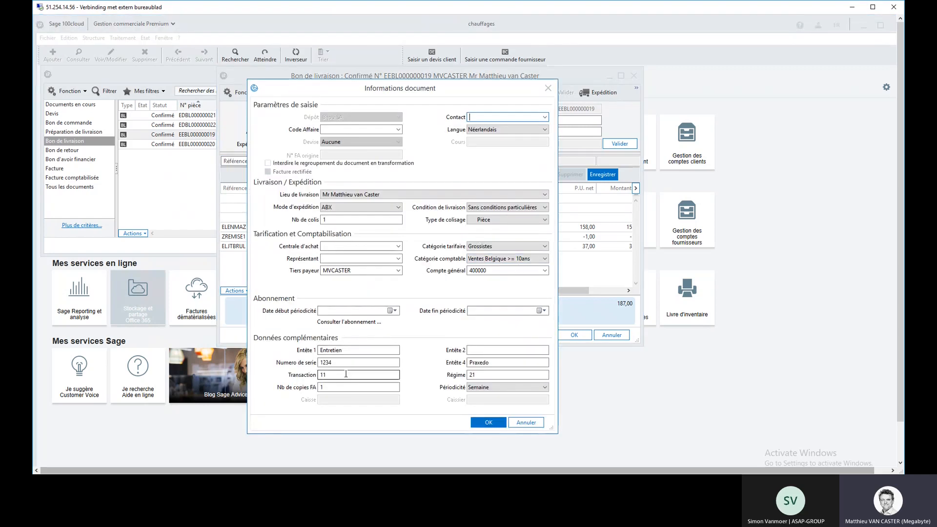
pyautogui.click(489, 422)
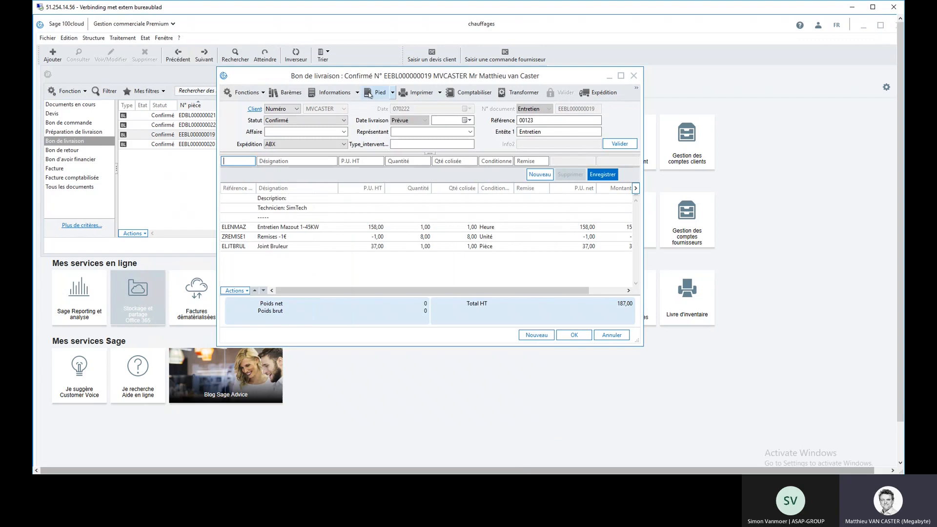
# Step: Check the tax and total recap in the Pied of delivery note 00123 and close the note
pyautogui.click(377, 95)
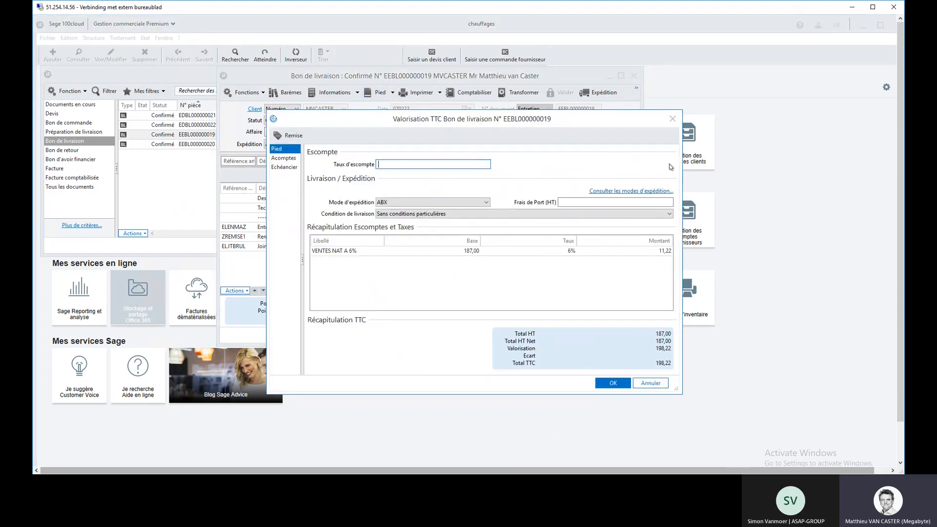
pyautogui.click(672, 118)
pyautogui.click(634, 77)
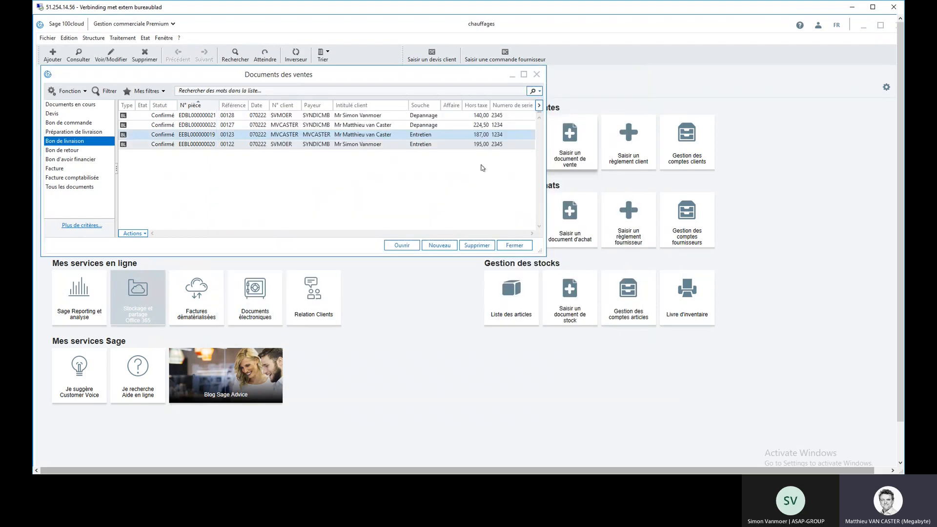
# Step: On the Entretien delivery note with reference 00122, set the Tiers payeur to that client's own account and save the document information
pyautogui.doubleClick(396, 144)
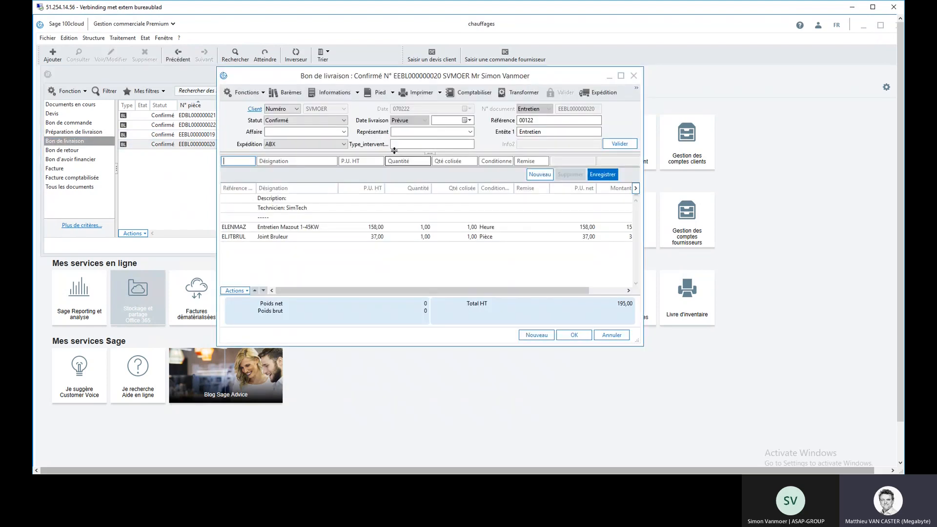
pyautogui.click(332, 93)
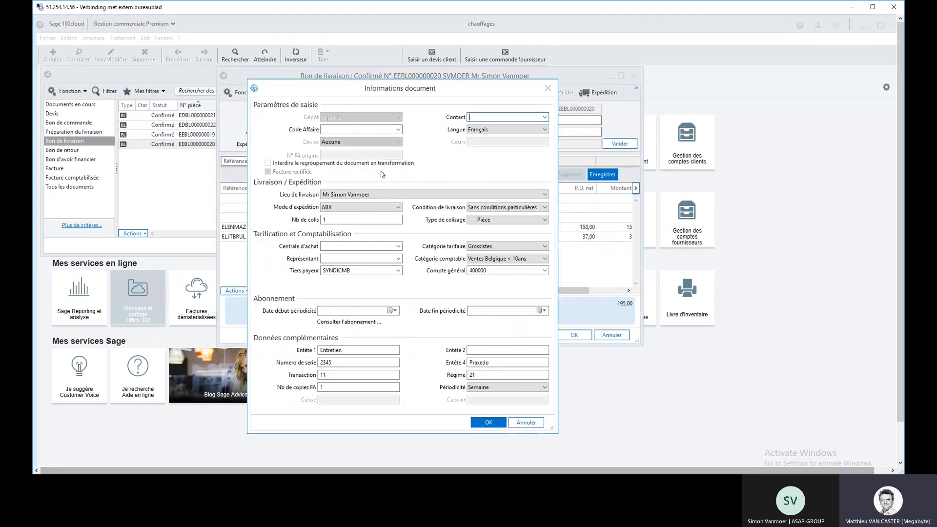
pyautogui.click(399, 271)
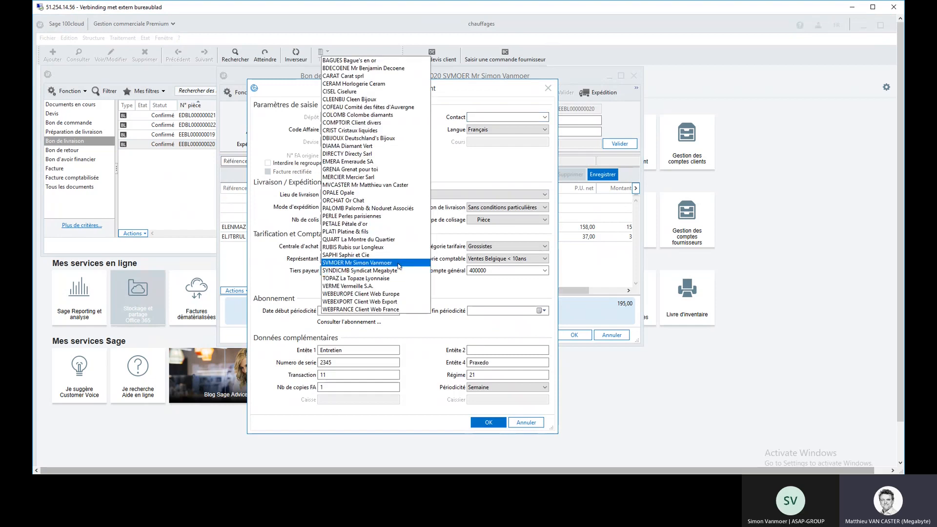
pyautogui.click(399, 264)
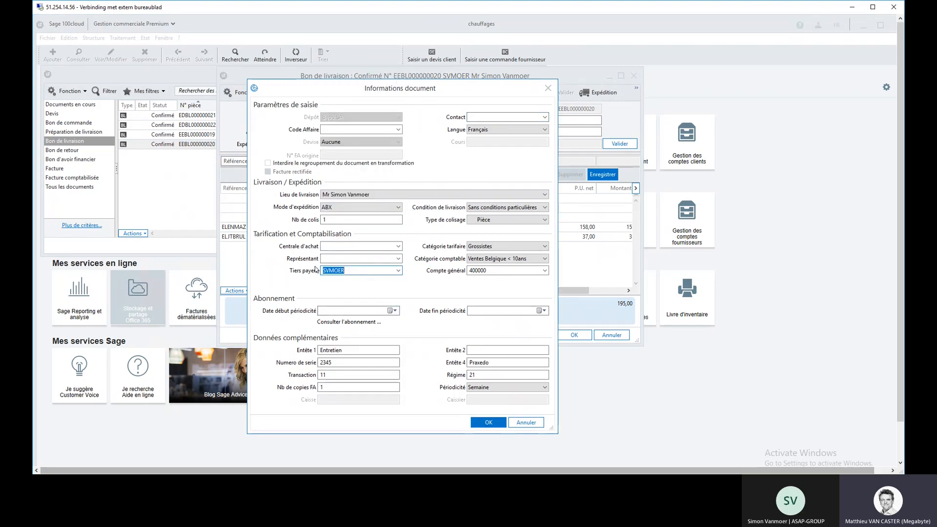
pyautogui.click(489, 423)
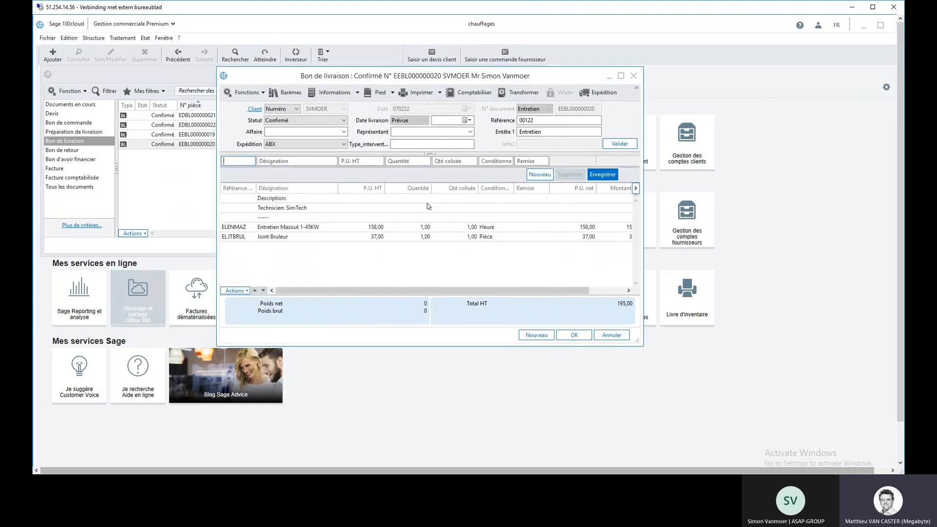
# Step: Check the VAT and total recap in the Pied of delivery note 00122 and close the note
pyautogui.click(380, 94)
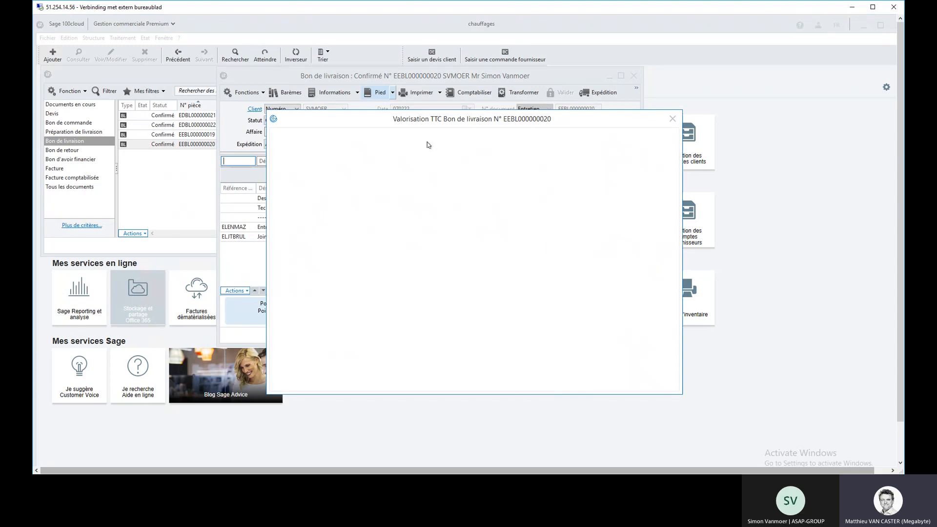
pyautogui.click(672, 119)
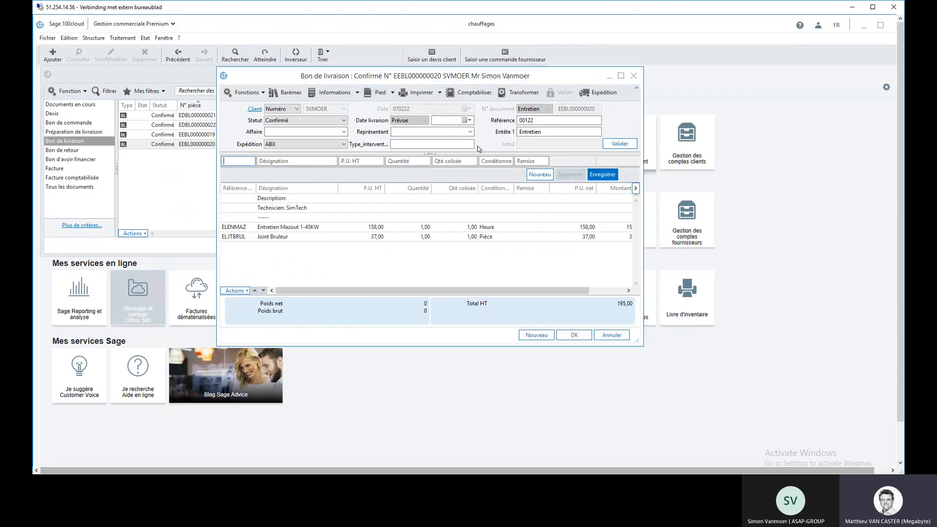
pyautogui.click(633, 76)
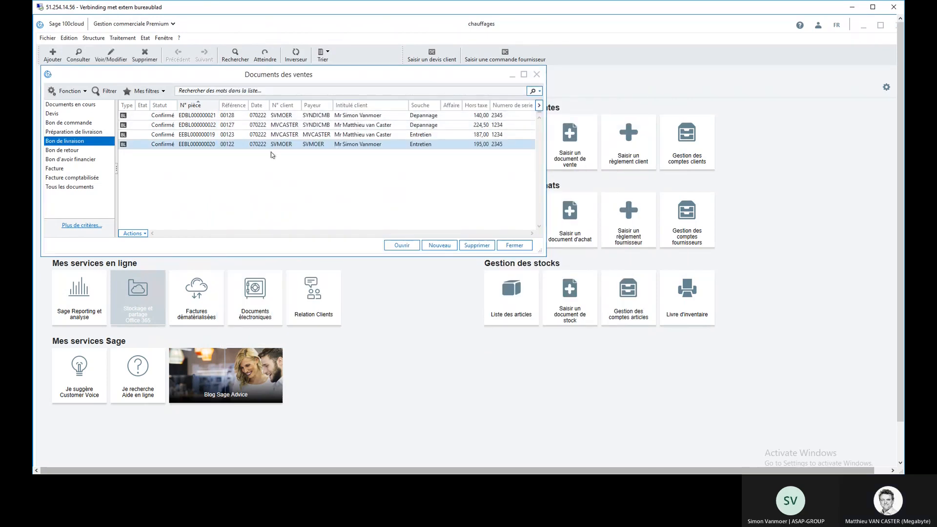
# Step: Set the Statut of the Depannage delivery note with reference 00128 to A facturer and save it
pyautogui.doubleClick(185, 119)
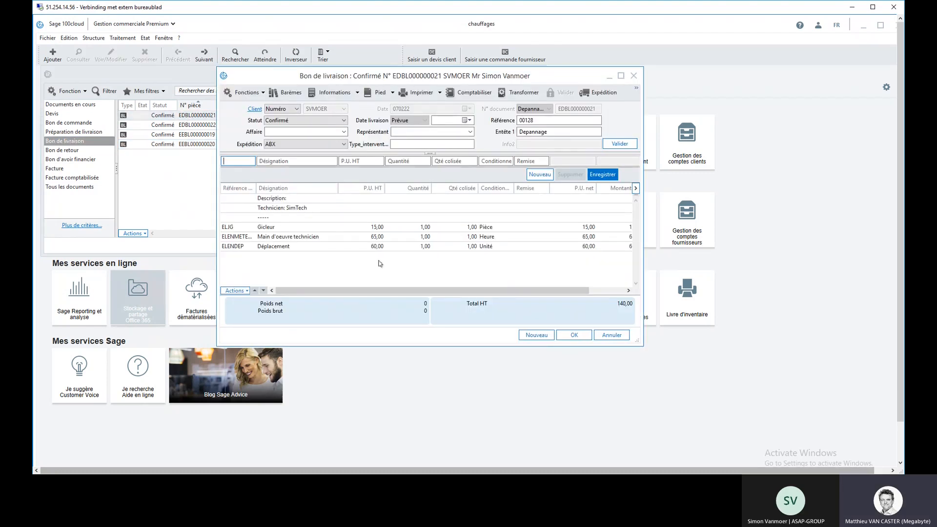
pyautogui.click(344, 121)
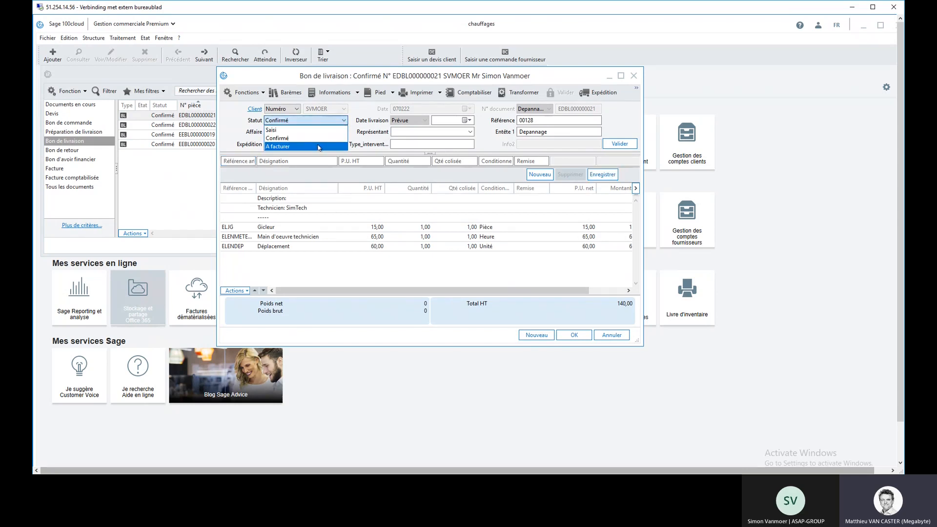
pyautogui.click(318, 146)
pyautogui.click(572, 337)
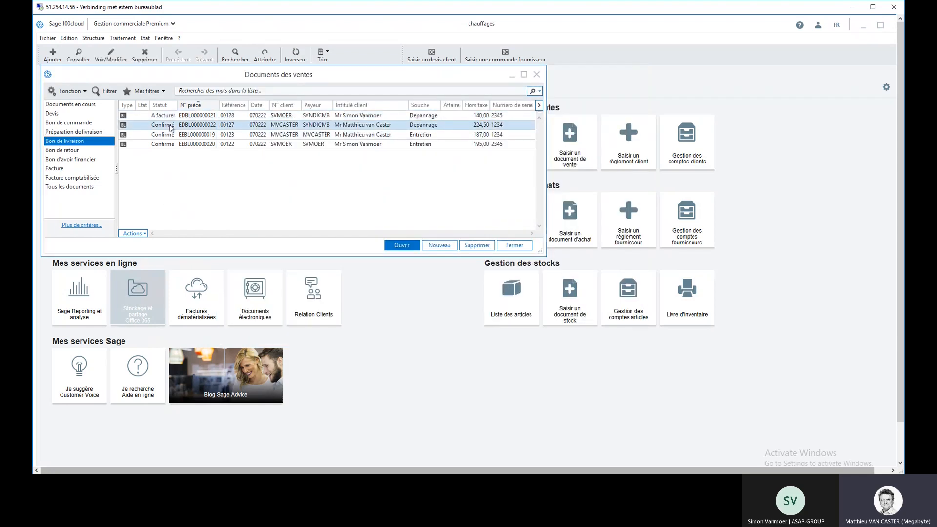
# Step: Change the status of the three remaining delivery notes, 00127, 00123 and 00122, to A facturer in one batch
pyautogui.keyDown('shift'); pyautogui.click(176, 144); pyautogui.keyUp('shift')
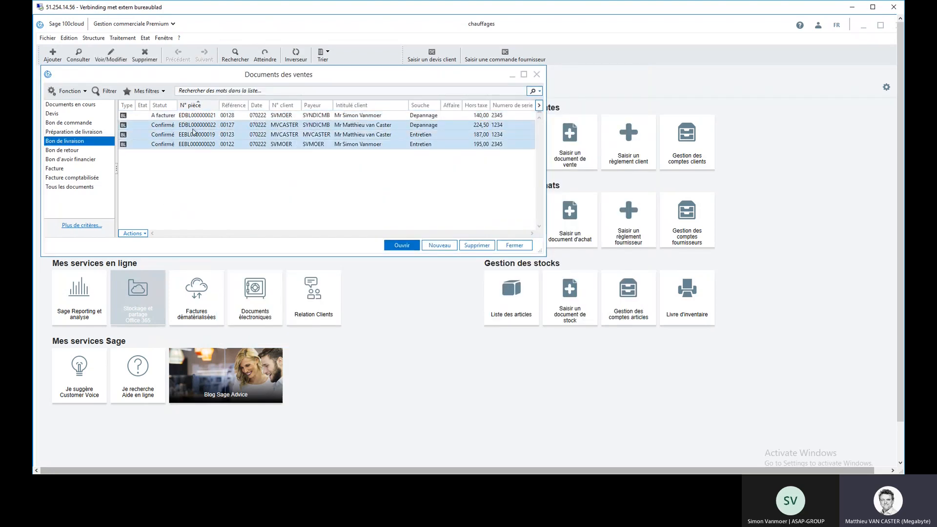
pyautogui.rightClick(194, 130)
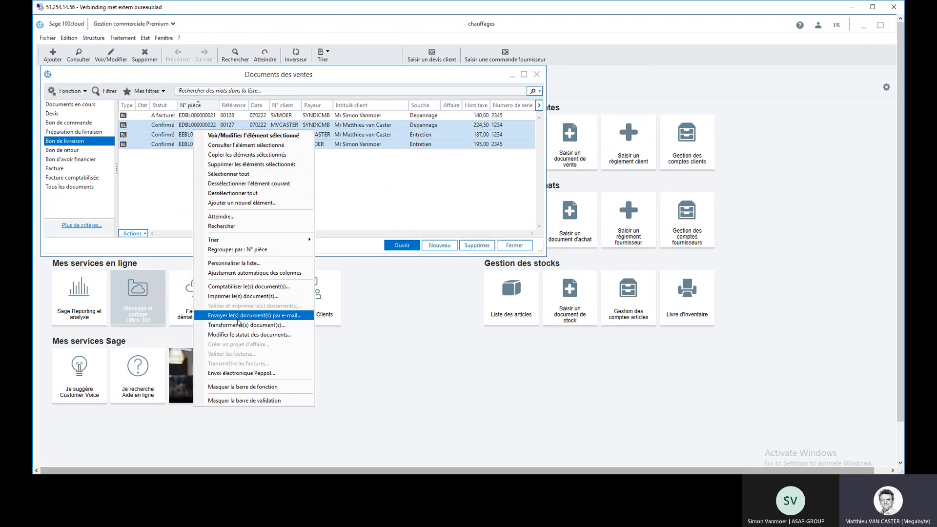
pyautogui.click(240, 335)
pyautogui.click(406, 286)
pyautogui.click(505, 303)
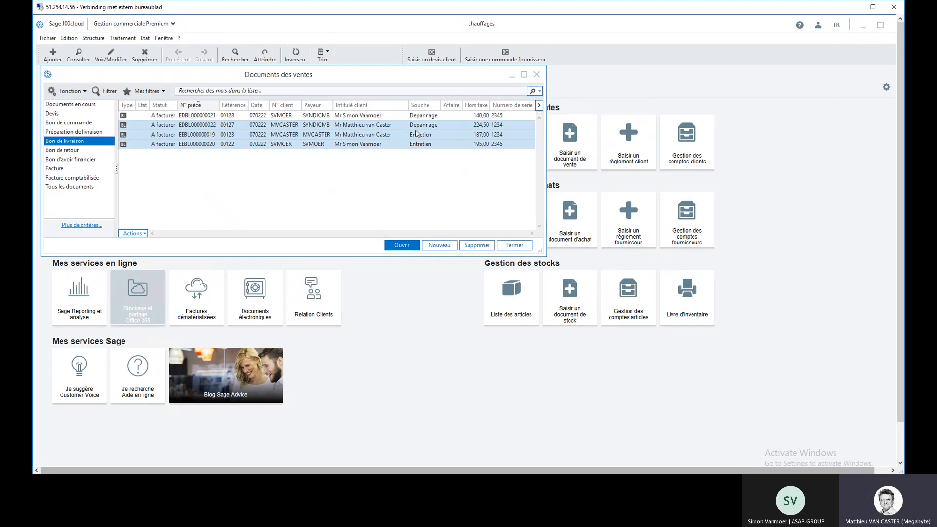
# Step: Review the Depannage delivery note with reference 00128, then close it and the sales document list
pyautogui.click(322, 116)
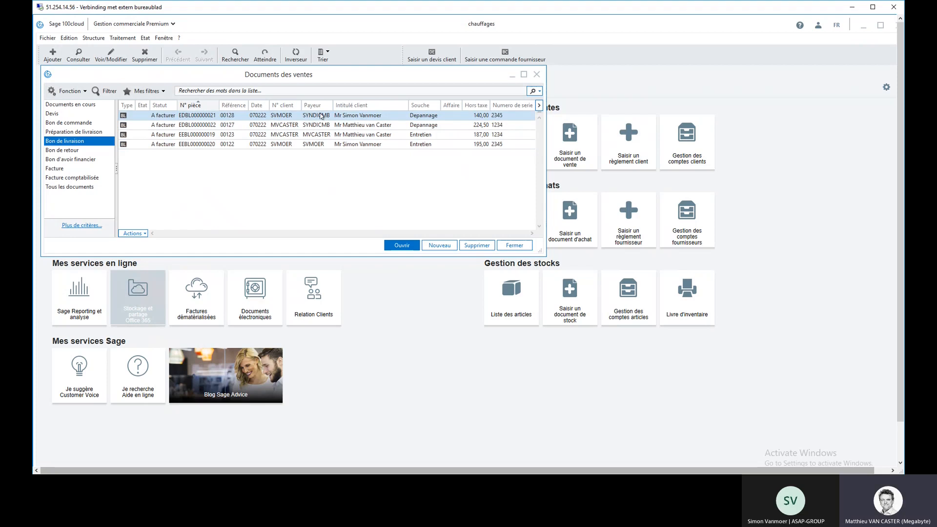
pyautogui.doubleClick(322, 115)
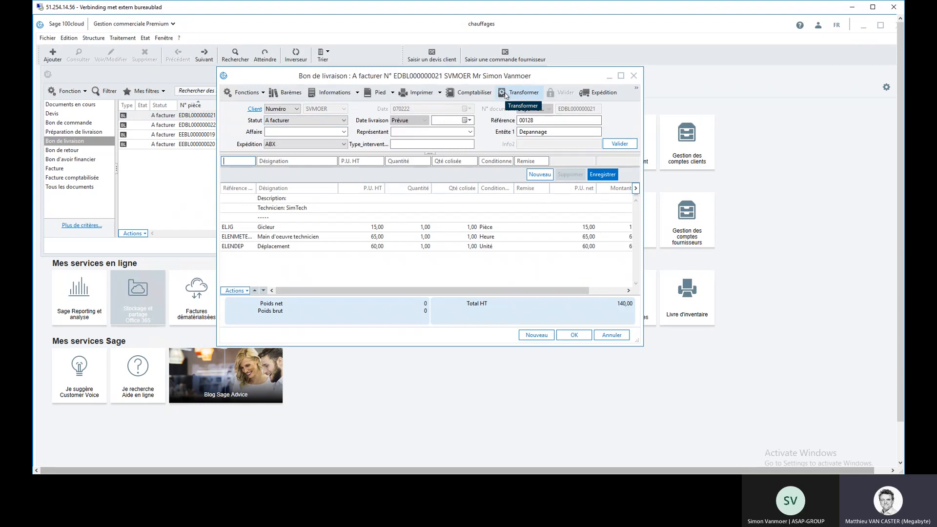
pyautogui.click(634, 76)
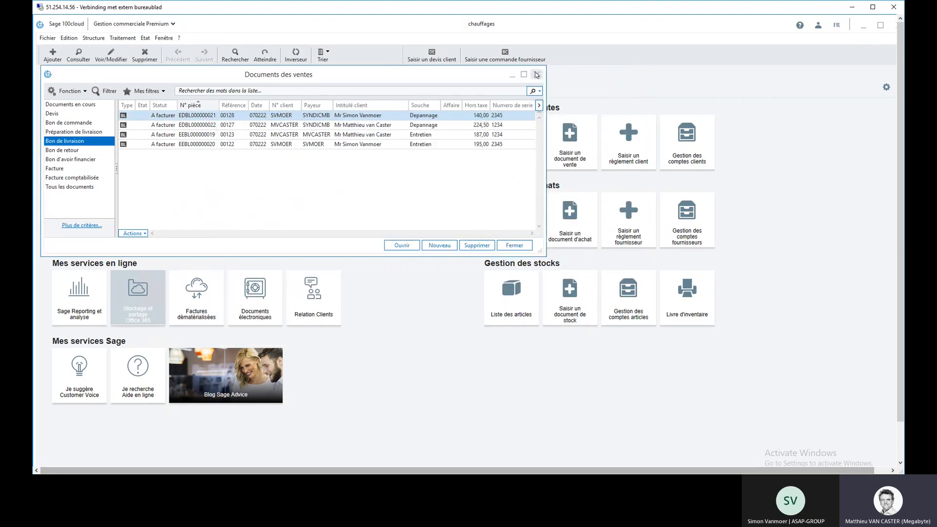
pyautogui.click(537, 74)
# Step: Run the Facturation périodique on the Bon de livraison documents without printing, generating type Facture invoices with status A comptabiliser
pyautogui.click(122, 38)
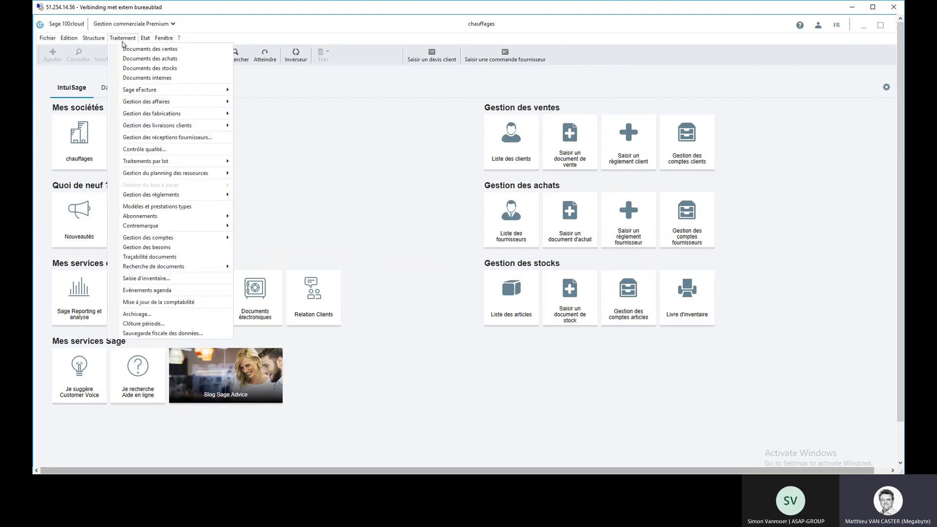
pyautogui.moveTo(231, 167)
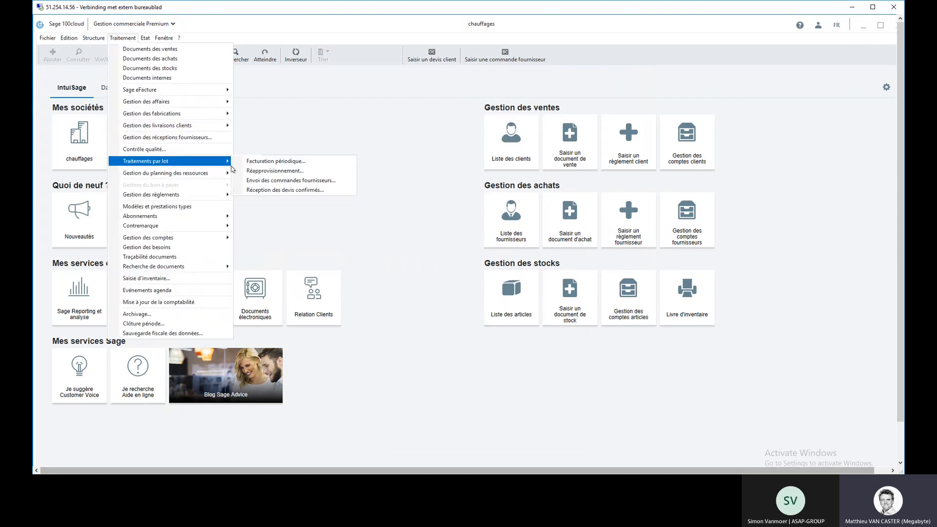
pyautogui.click(283, 162)
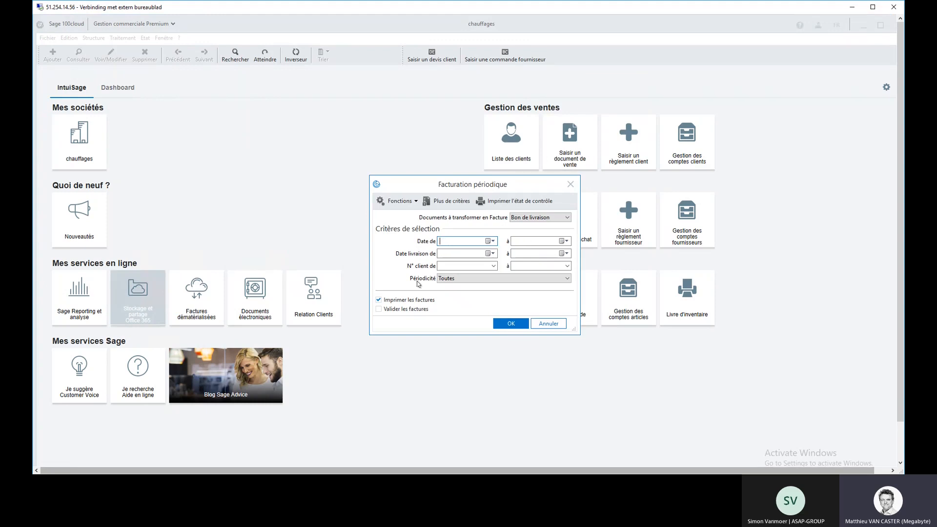
pyautogui.click(378, 300)
pyautogui.click(511, 325)
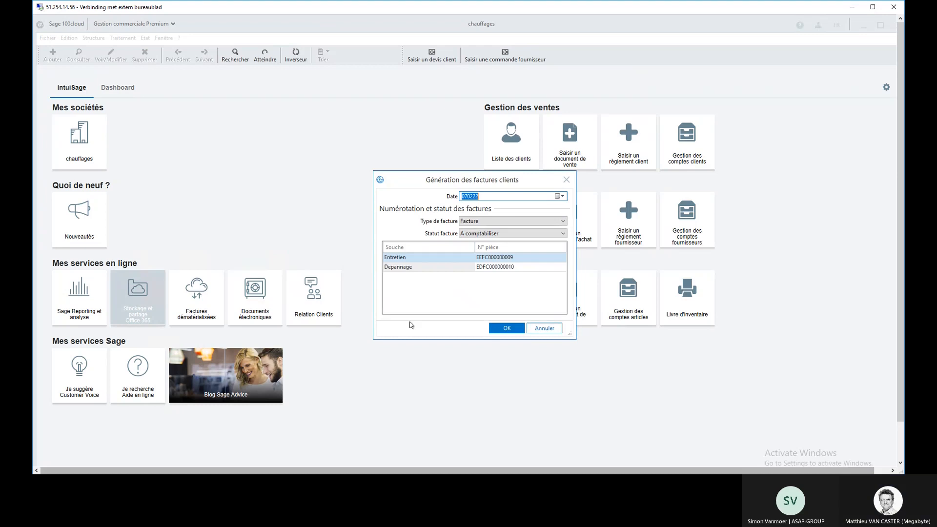
pyautogui.click(505, 327)
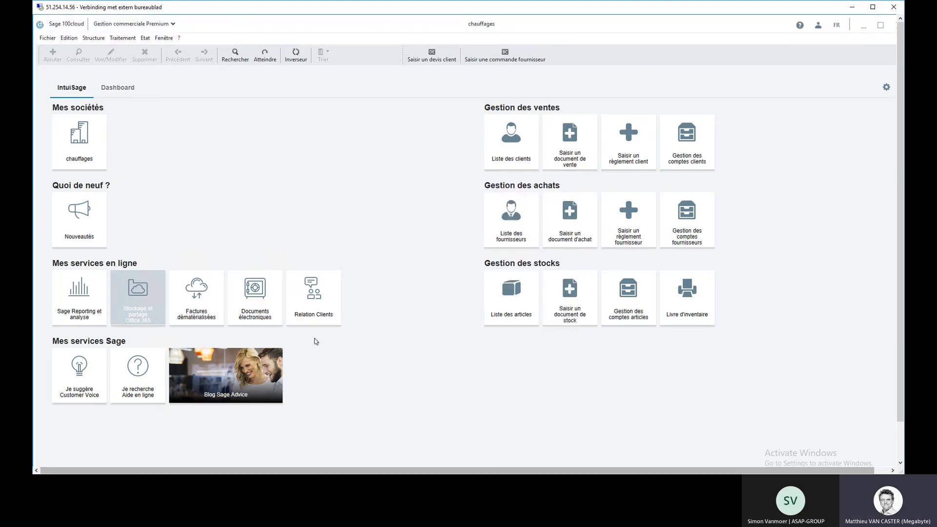
# Step: Reopen the sales documents and list the Facture documents to check the generated invoices
pyautogui.click(122, 38)
pyautogui.click(149, 50)
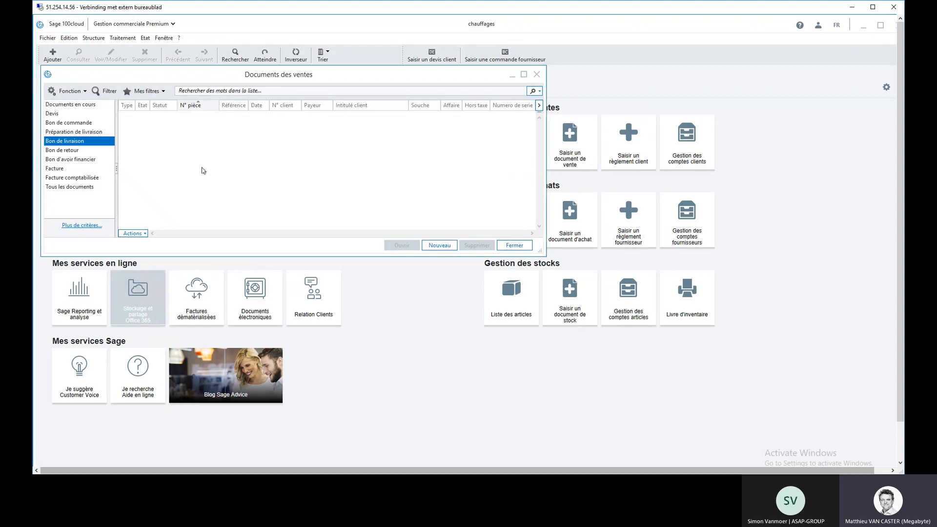
pyautogui.click(60, 168)
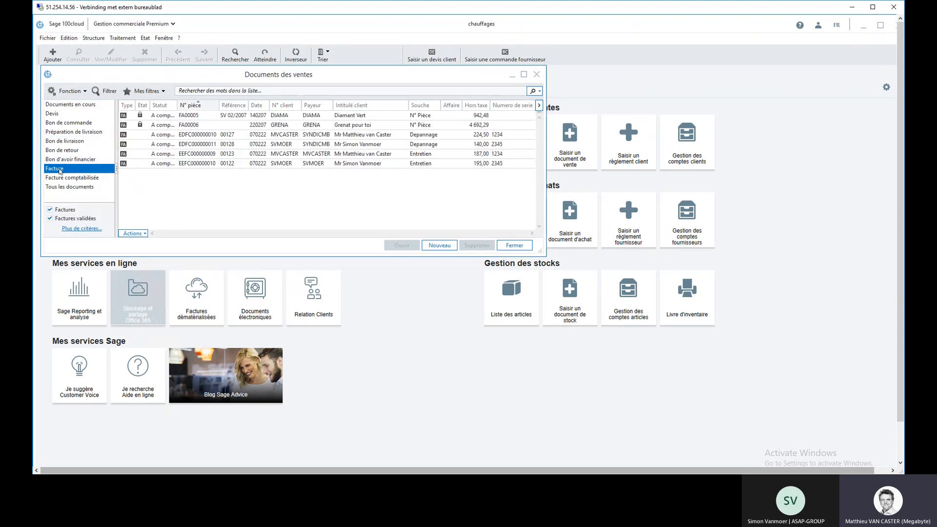
# Step: Review the generated invoices with references 00123, 00122 and 00127, then close the sales document list
pyautogui.click(352, 155)
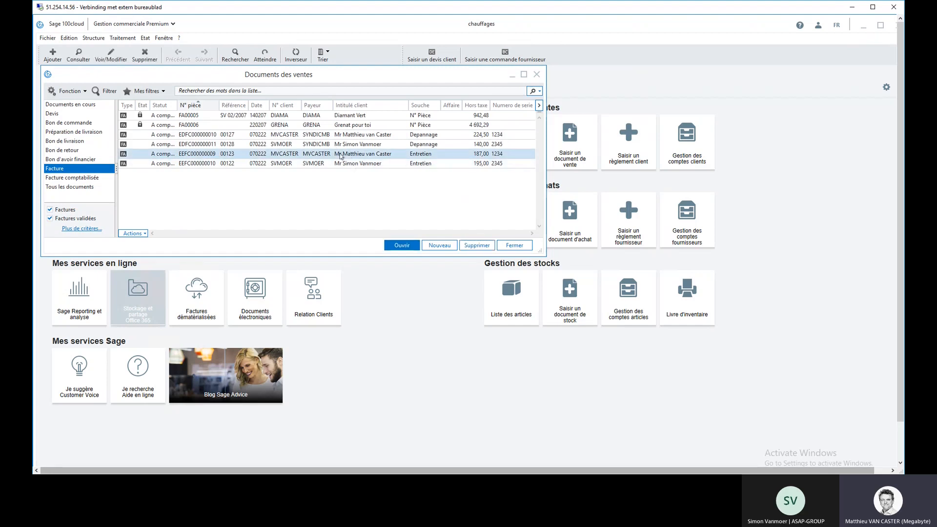
pyautogui.click(315, 164)
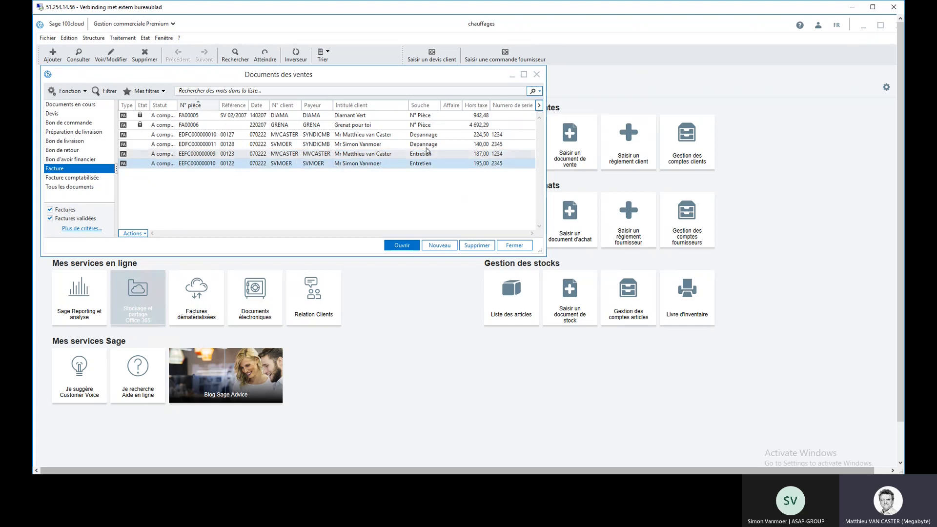
pyautogui.click(358, 136)
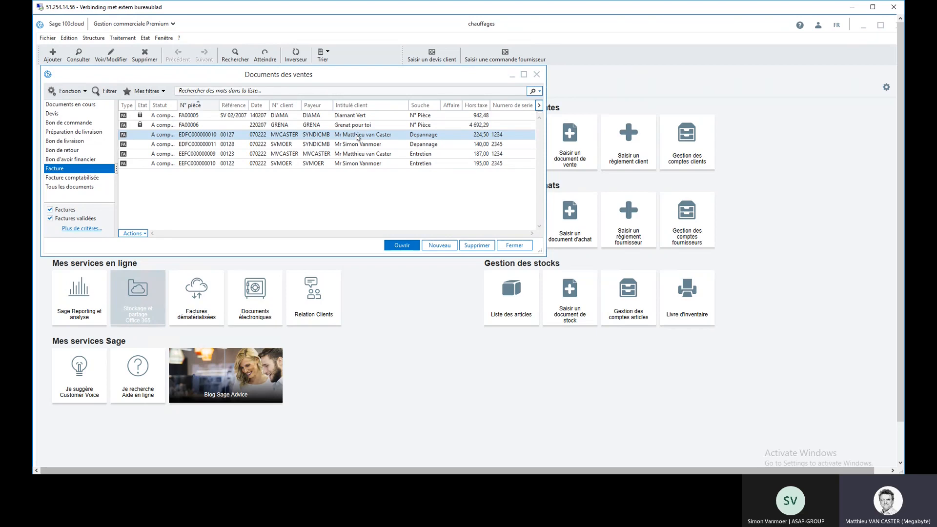
pyautogui.click(520, 246)
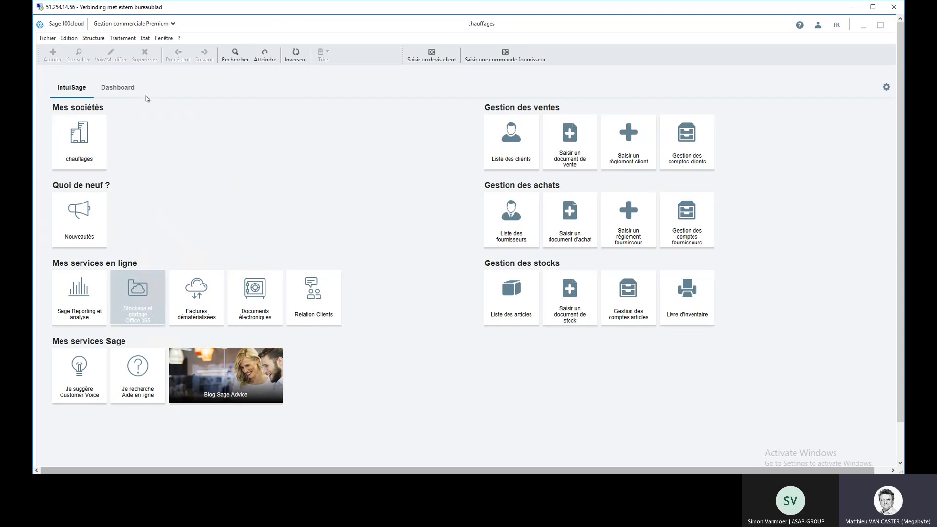
pyautogui.click(122, 38)
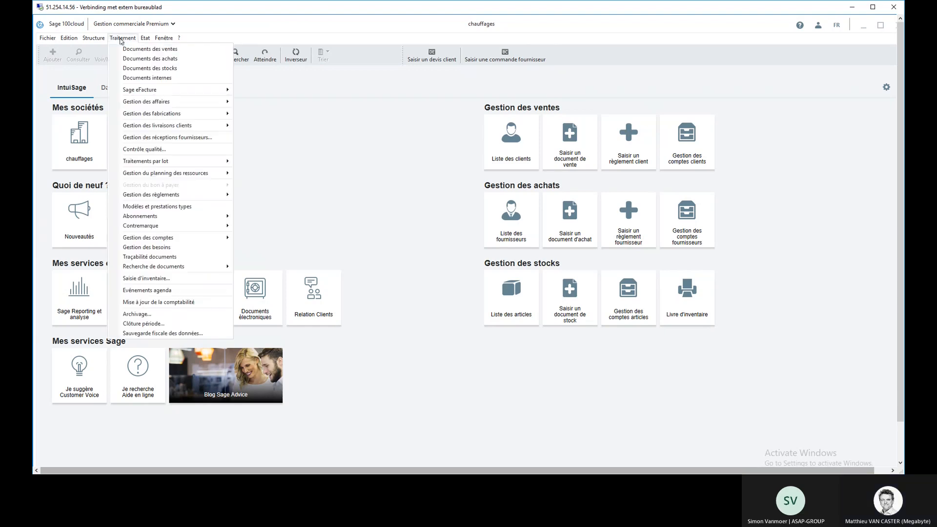
pyautogui.click(147, 49)
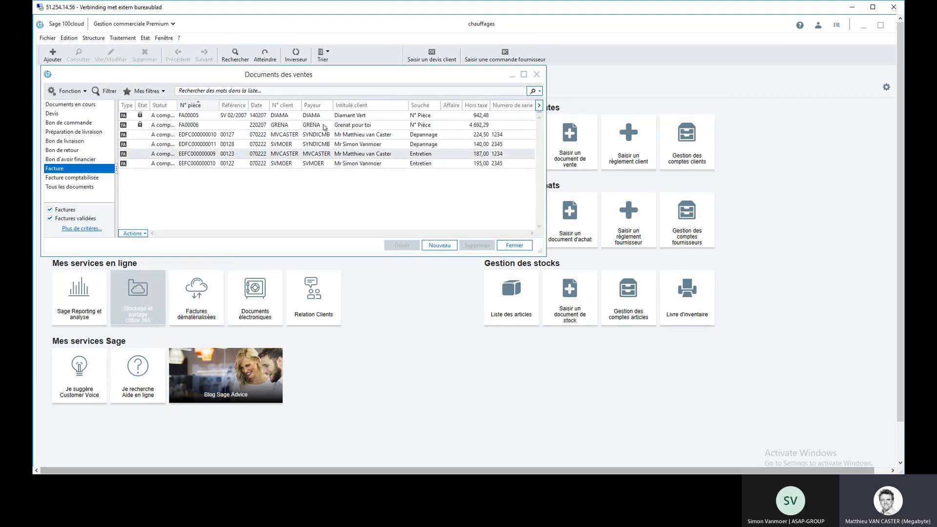
pyautogui.click(438, 246)
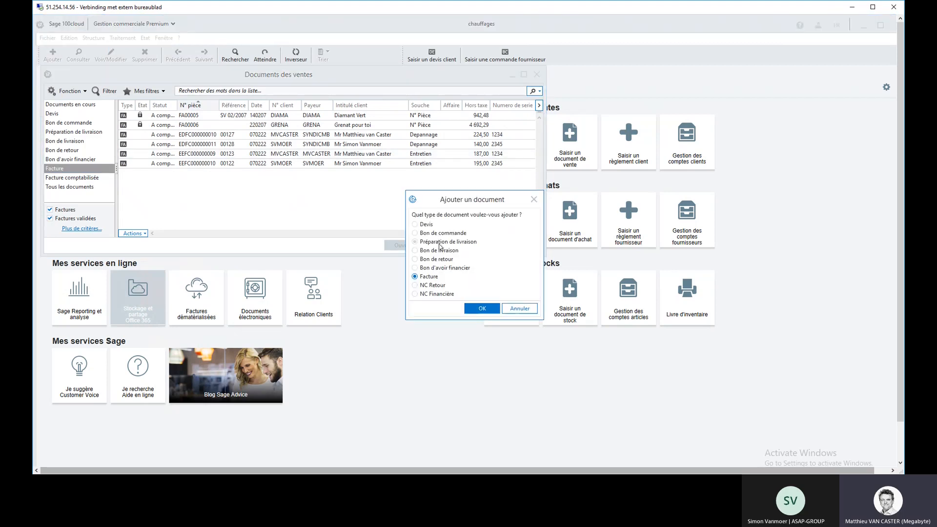
pyautogui.click(428, 225)
pyautogui.click(520, 308)
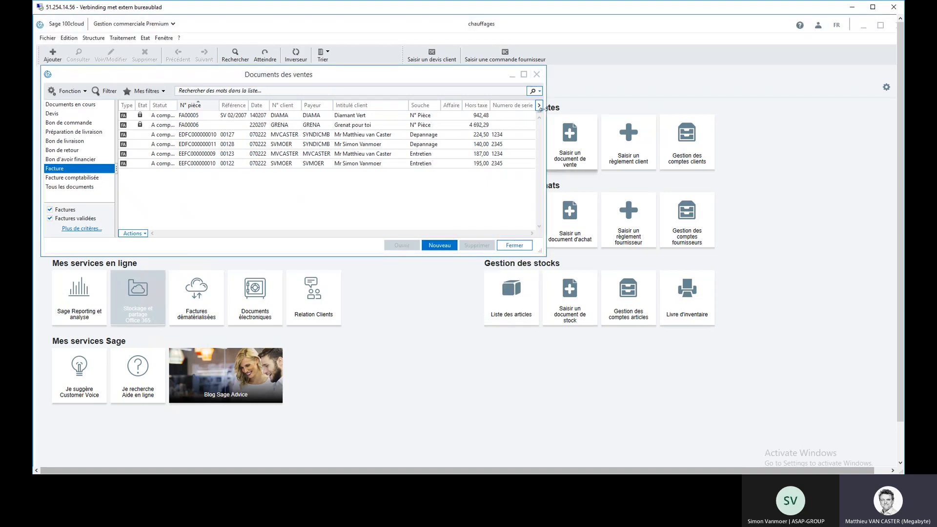
pyautogui.click(537, 74)
# Step: Create a new customer quote for the client matching BDC, using the Installation document numbering, and validate its header
pyautogui.click(432, 55)
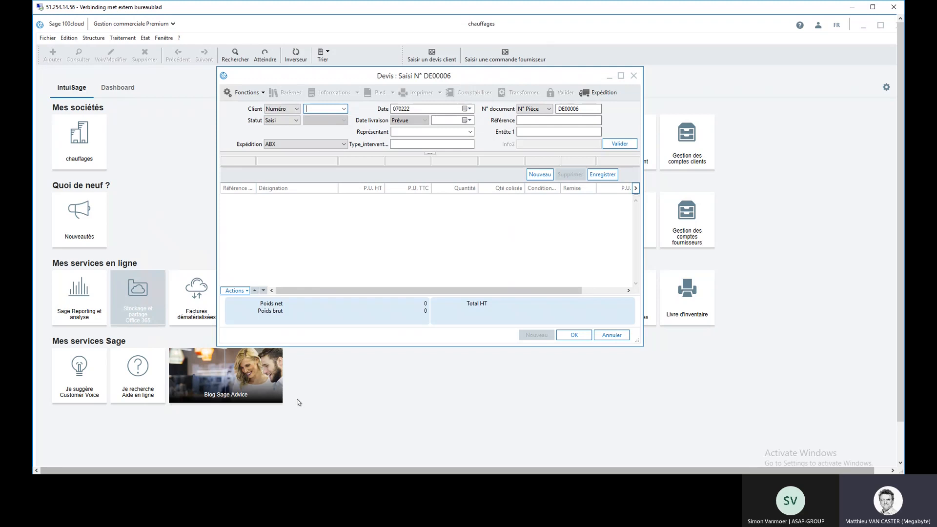
pyautogui.write('BDC')
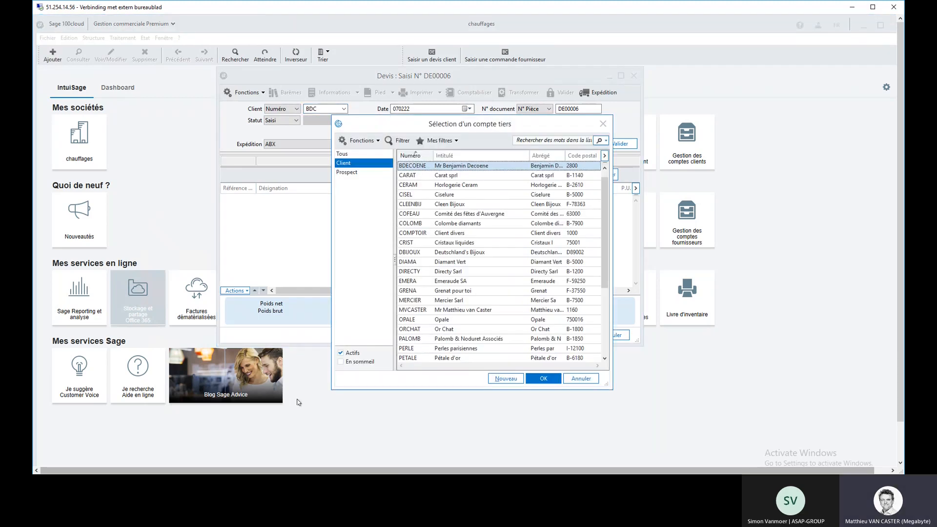
pyautogui.press('Return')
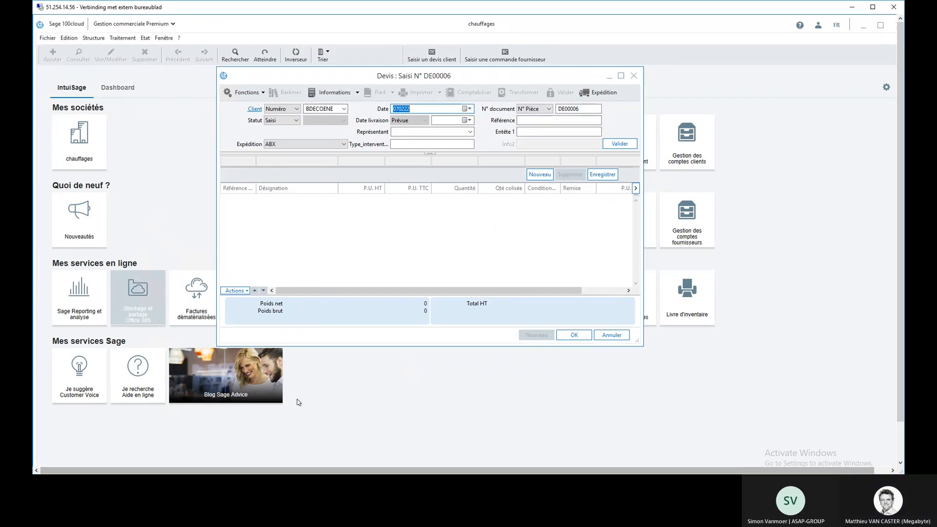
pyautogui.click(549, 109)
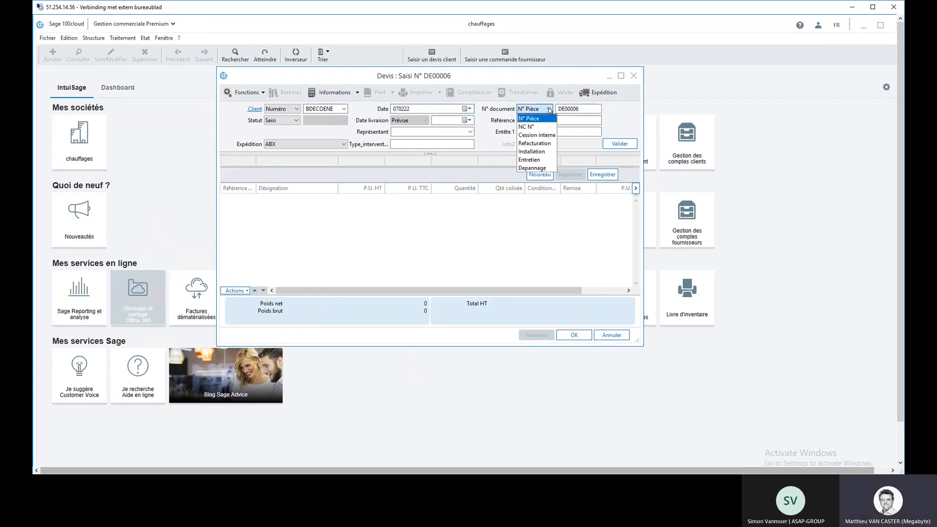
pyautogui.click(546, 152)
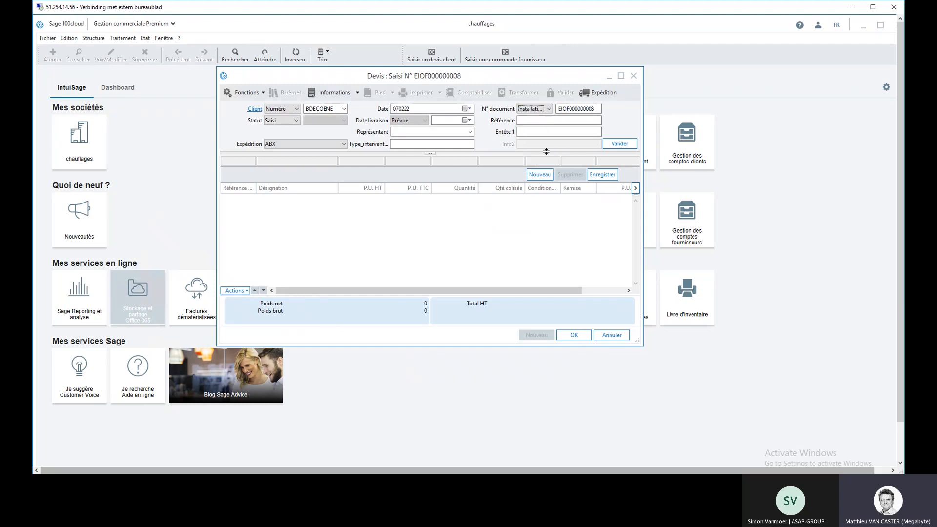
pyautogui.click(595, 109)
pyautogui.click(255, 96)
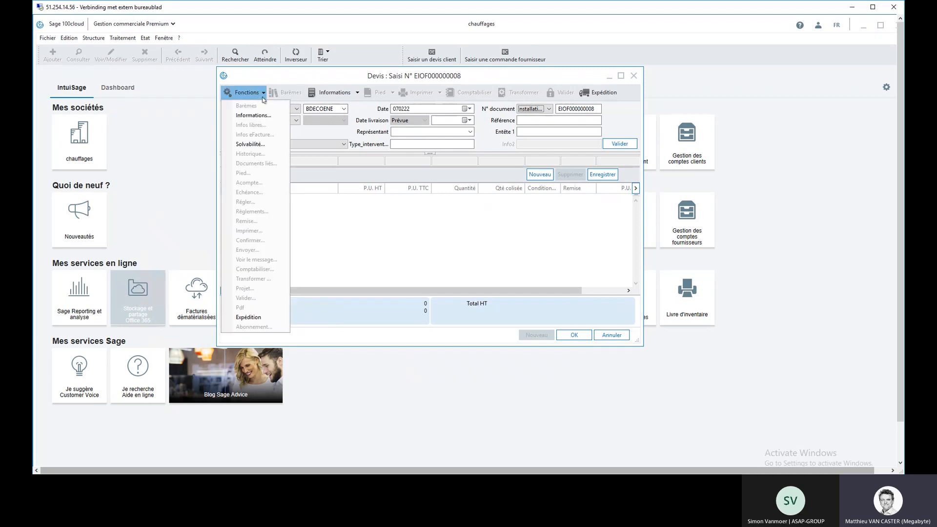
pyautogui.click(448, 132)
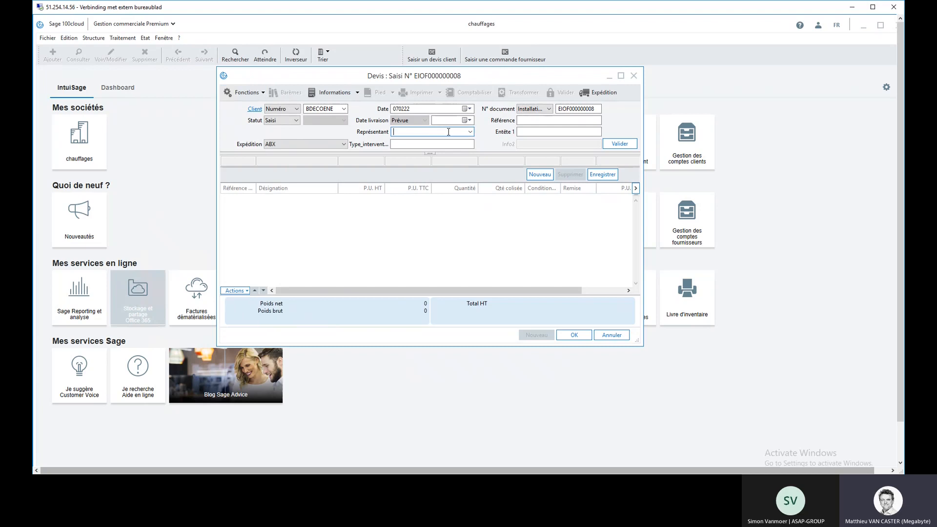
pyautogui.press('Return')
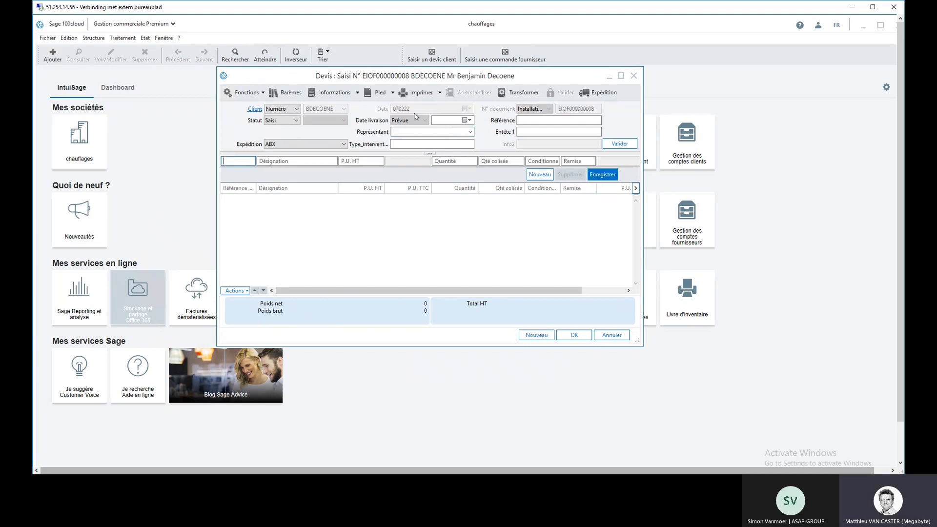
# Step: Attach the PDF file 22-015 from the Chauffage folder to the quote as a linked document
pyautogui.click(263, 93)
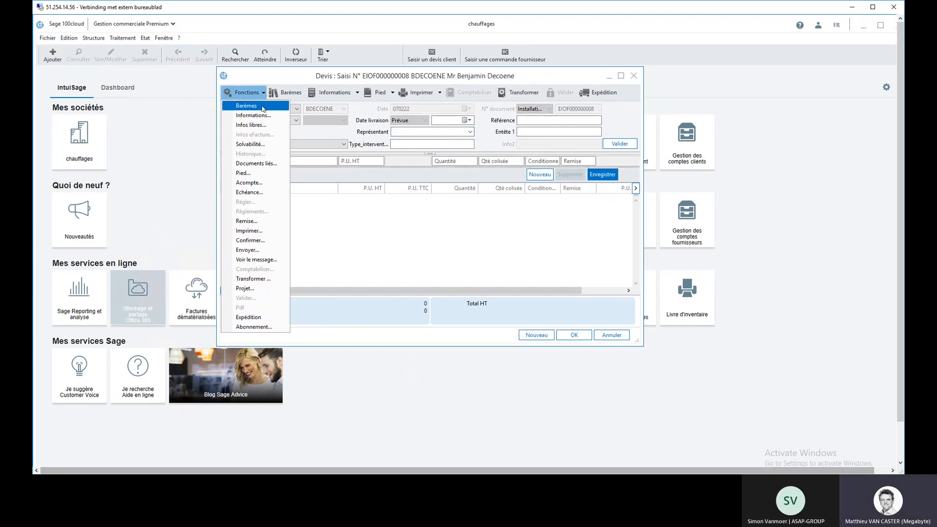
pyautogui.click(263, 164)
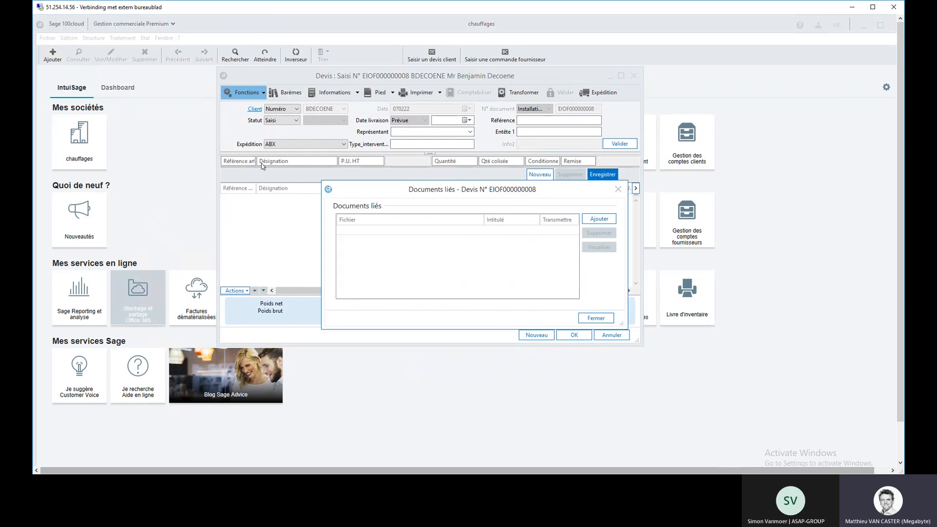
pyautogui.click(605, 221)
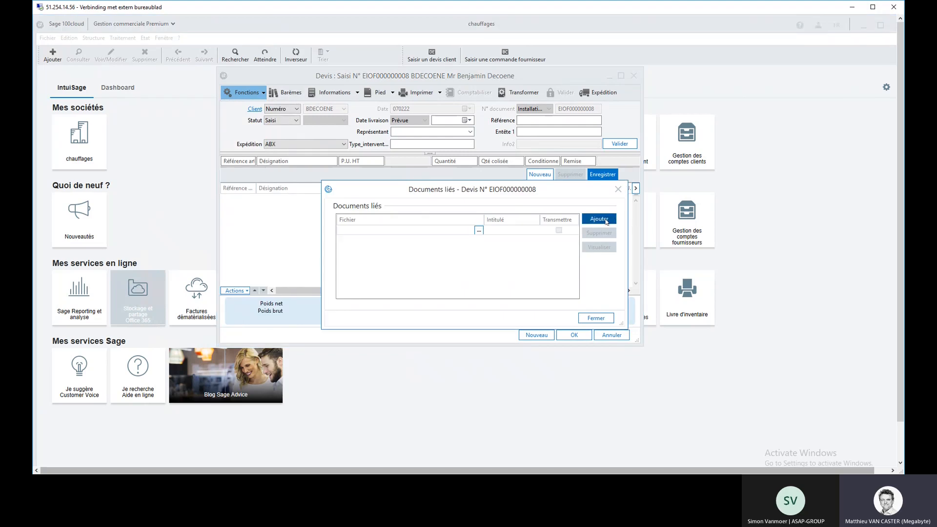
pyautogui.click(478, 229)
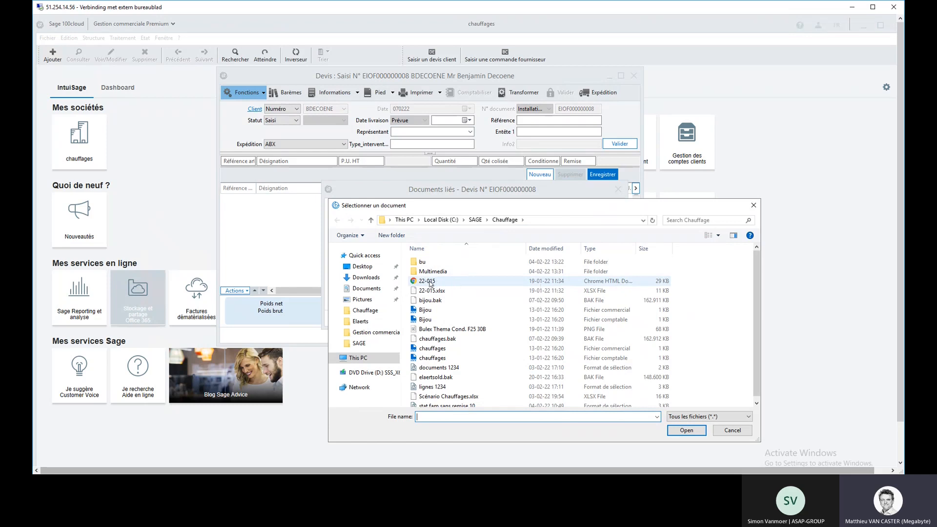
pyautogui.doubleClick(429, 282)
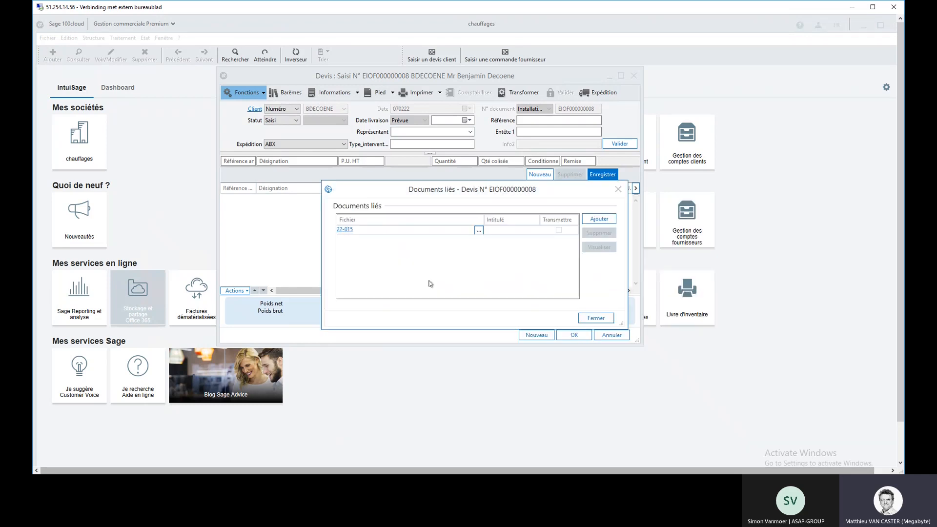
# Step: Review the linked file 22-015 for the boiler installation costs, then close it and the linked documents
pyautogui.click(345, 230)
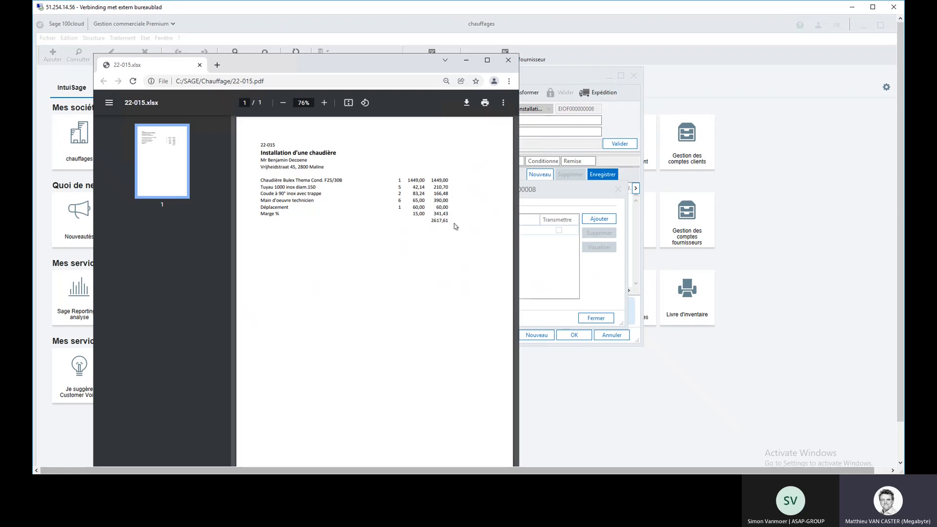
pyautogui.click(508, 60)
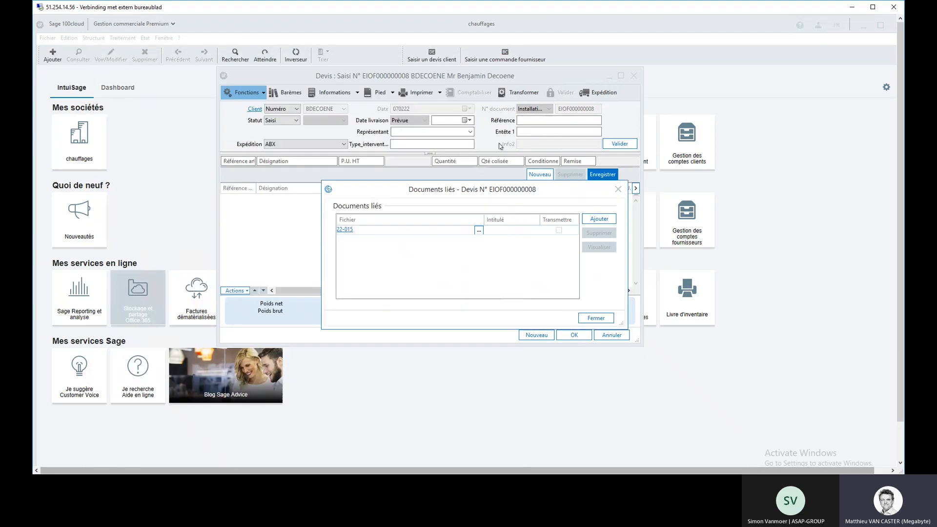
pyautogui.click(617, 189)
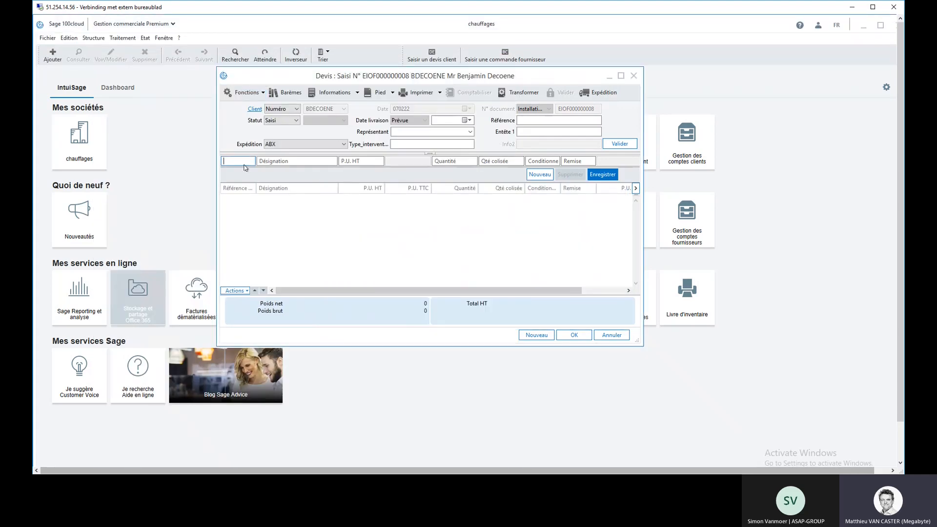
# Step: Add an ELFFCH flat-rate boiler installation line to the quote with a unit price of 2617,61, then close the quote
pyautogui.write('ELFF')
pyautogui.press('Tab')
pyautogui.press('Return')
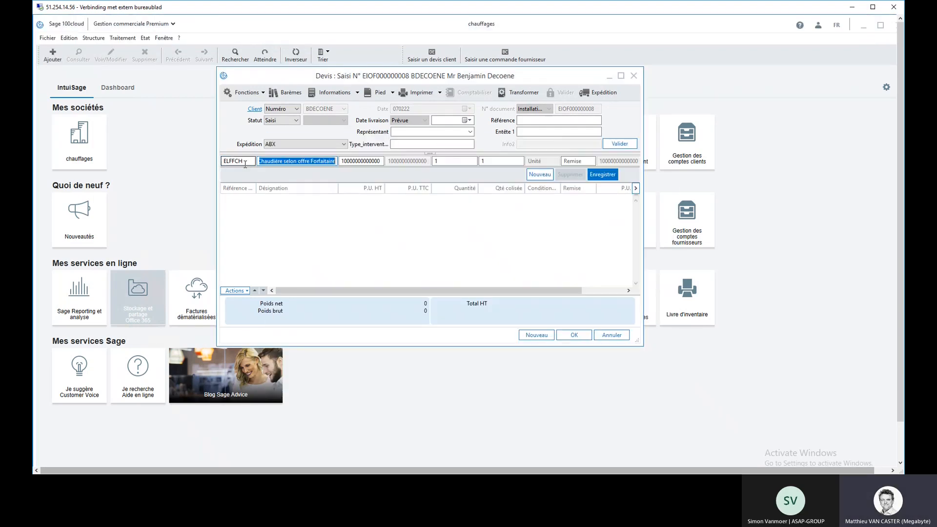
pyautogui.press('Tab')
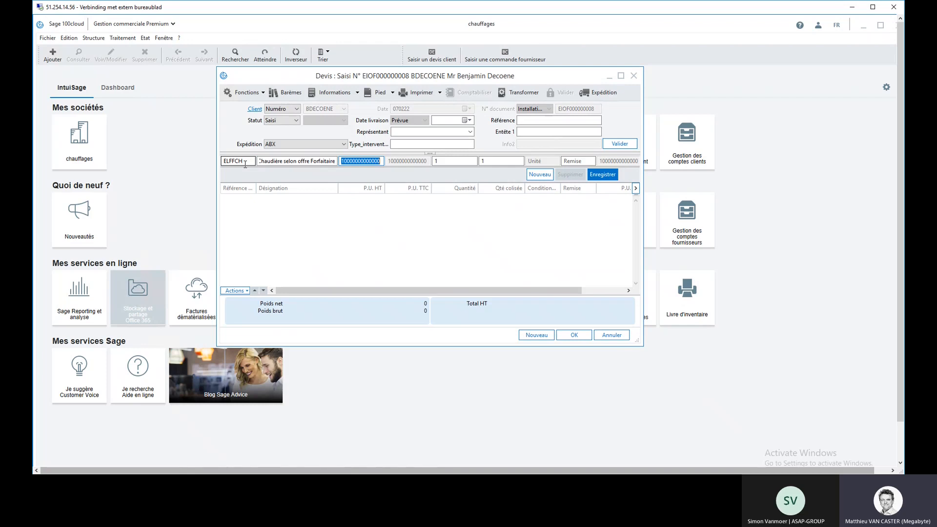
pyautogui.write('2617,61')
pyautogui.press('Return')
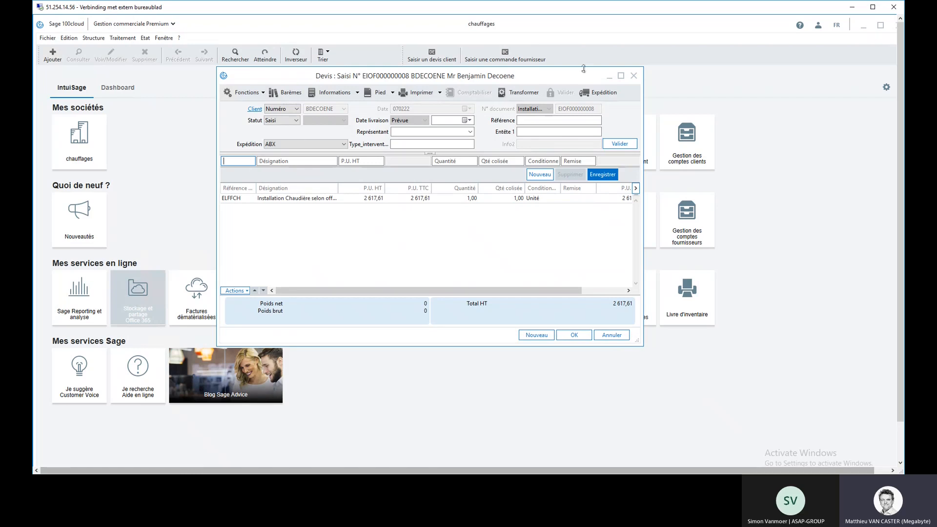
pyautogui.click(634, 76)
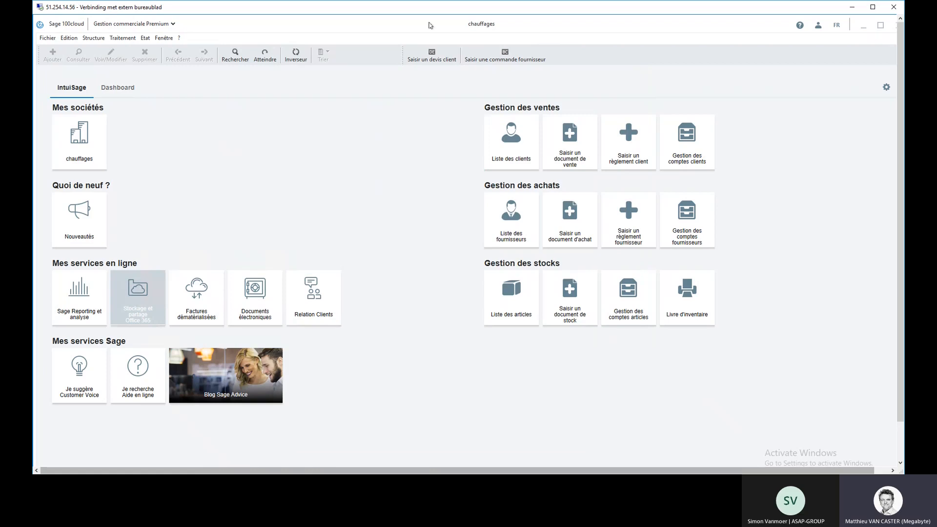
# Step: Reopen the sales documents, list the Devis and open the Installation quote
pyautogui.click(122, 38)
pyautogui.click(133, 50)
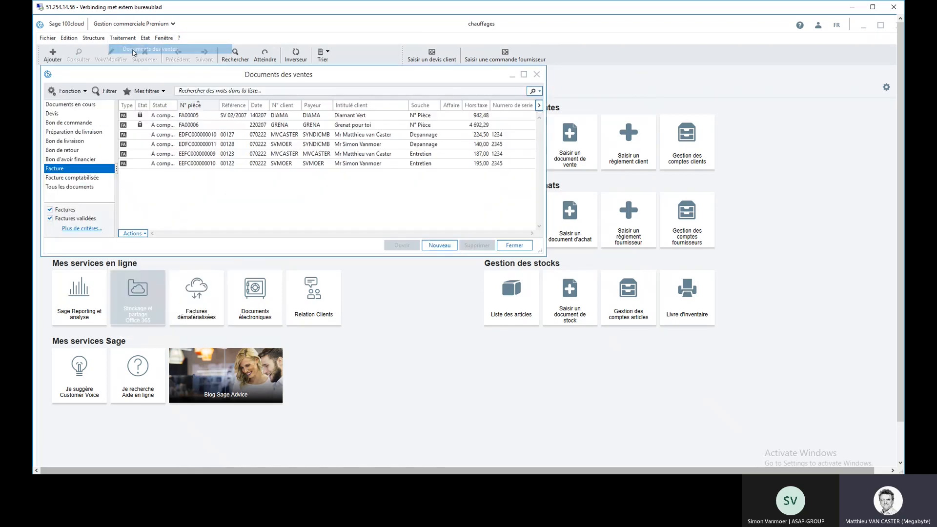
pyautogui.click(74, 114)
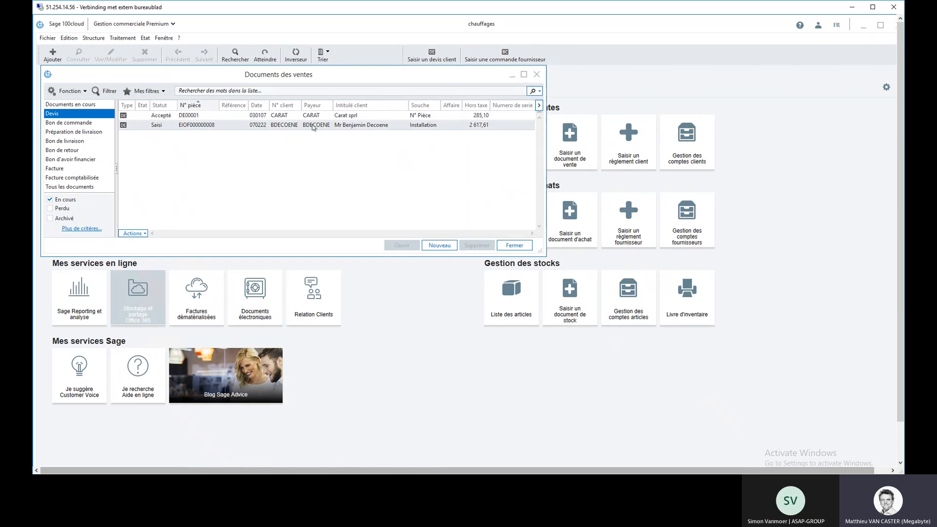
pyautogui.click(330, 127)
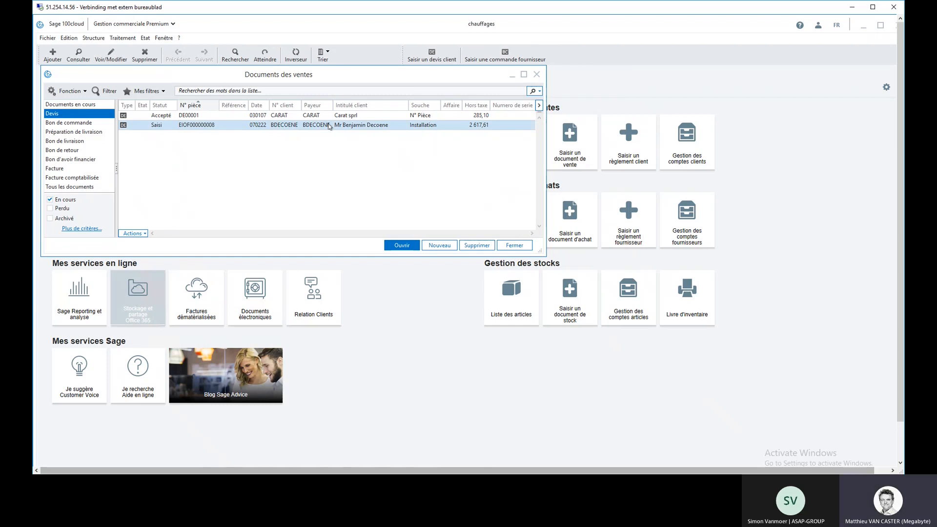
pyautogui.doubleClick(231, 125)
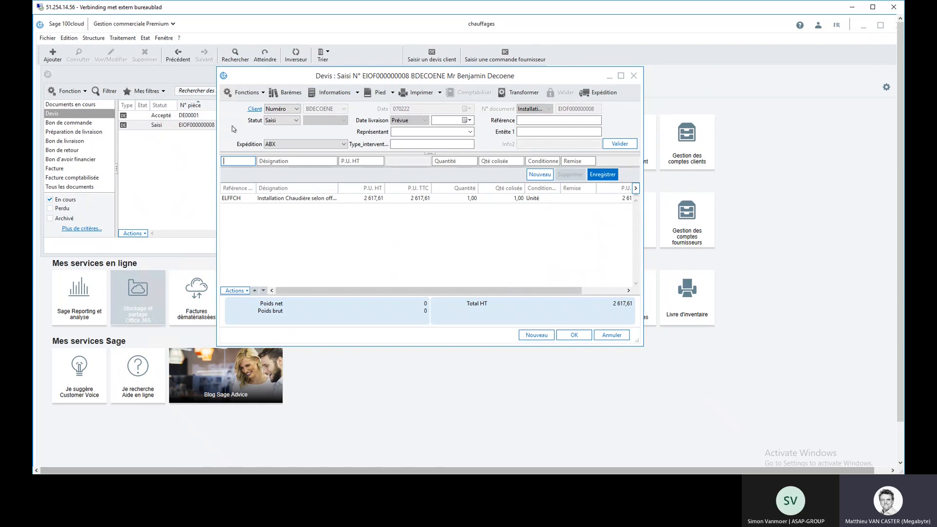
# Step: Set the quote's status to Perdu and check the available loss reasons
pyautogui.click(297, 121)
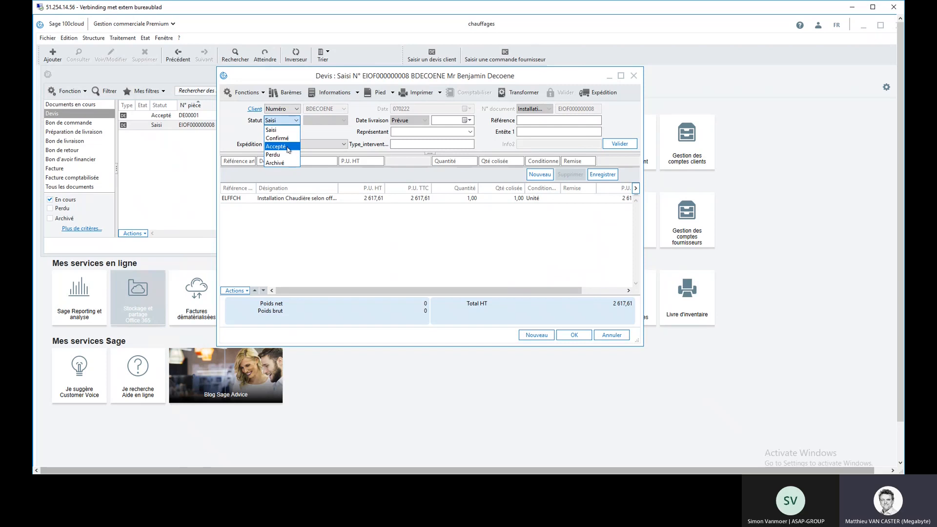
pyautogui.click(285, 154)
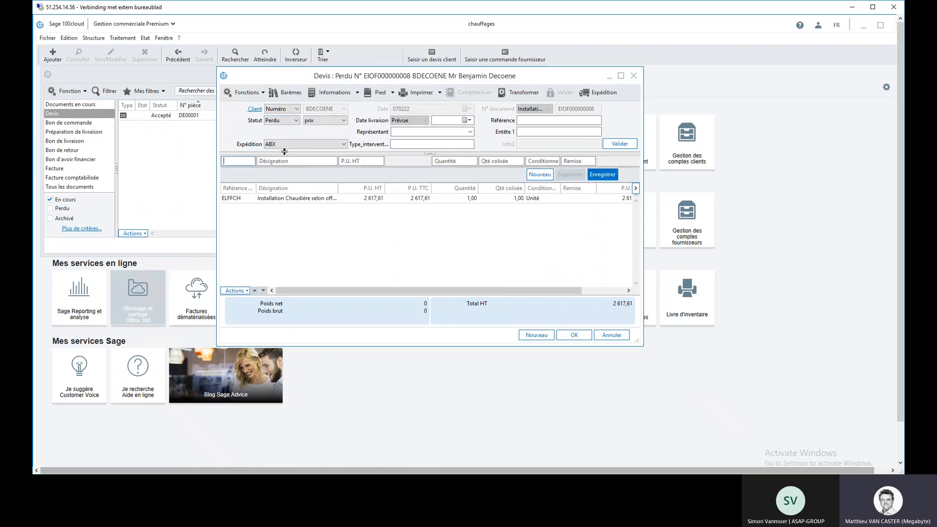
pyautogui.click(344, 121)
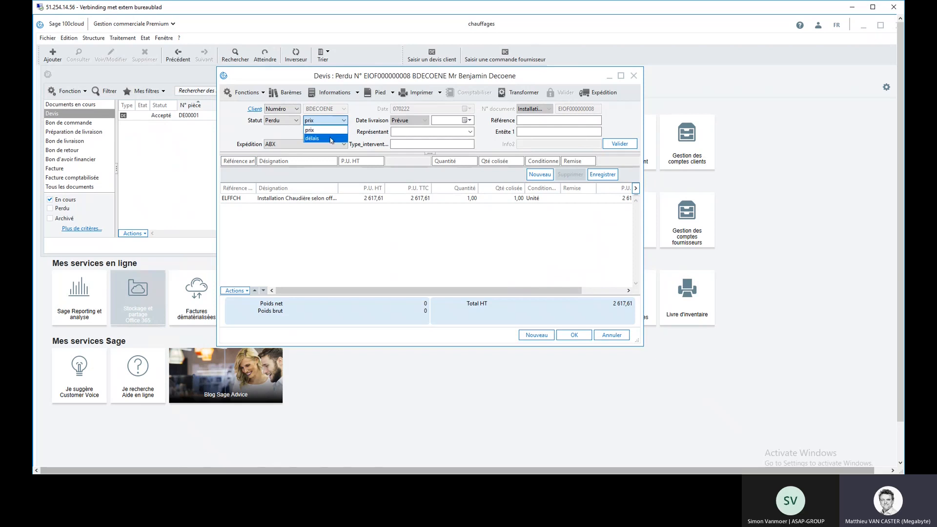
pyautogui.click(295, 122)
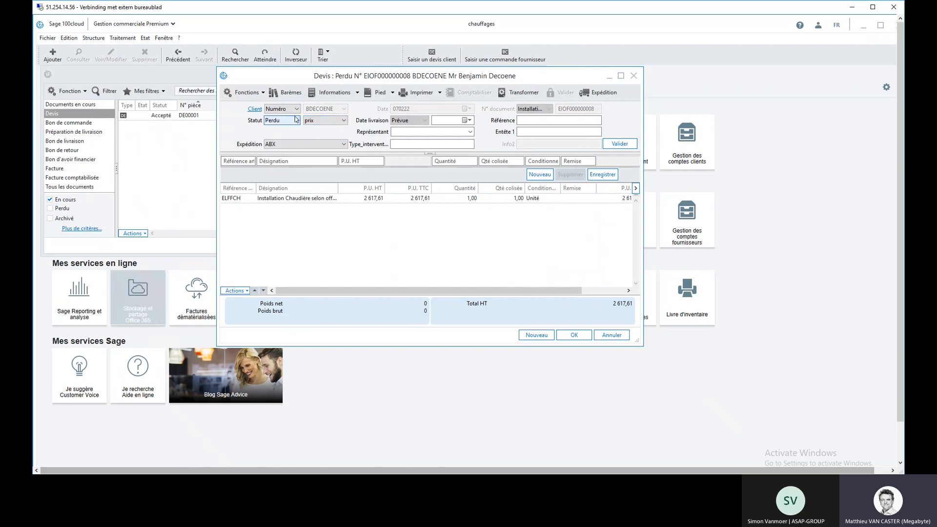
# Step: Check the Bloc-notes of the quote's client record, then close the record
pyautogui.click(255, 110)
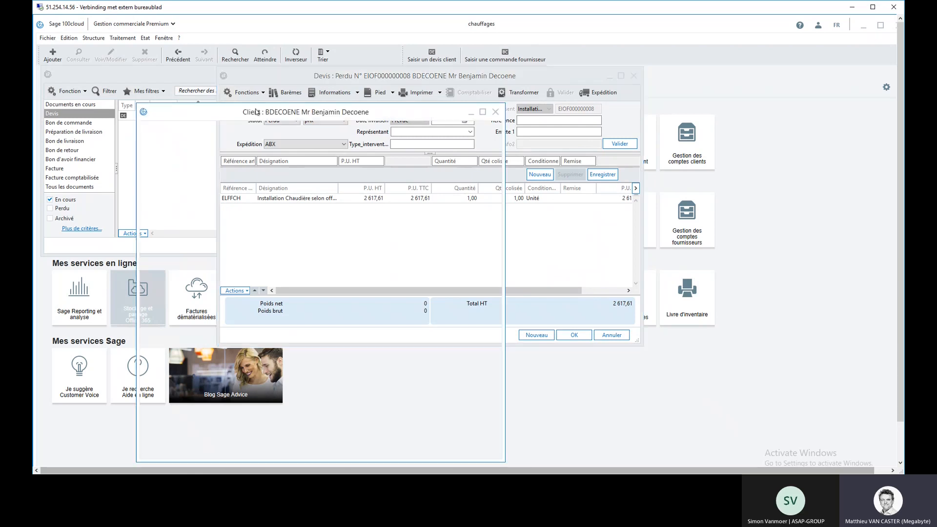
pyautogui.click(301, 145)
pyautogui.click(166, 170)
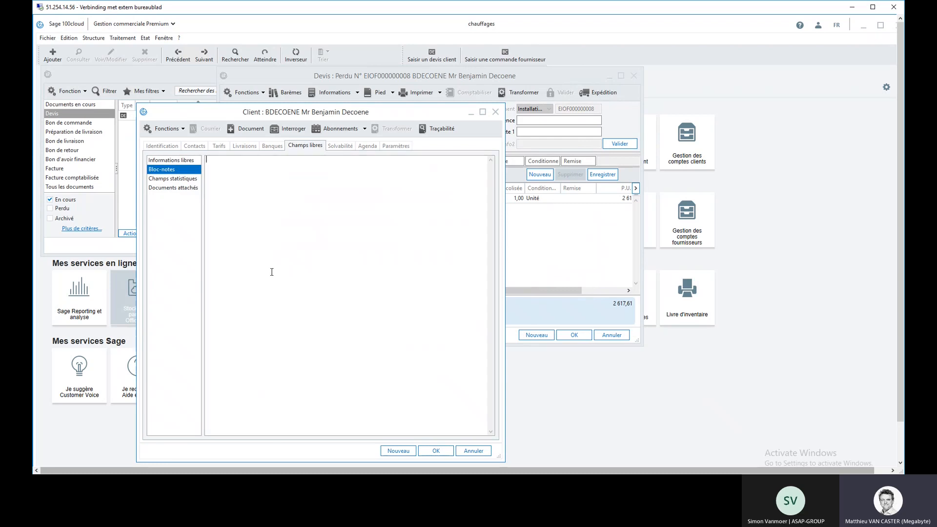
pyautogui.click(494, 113)
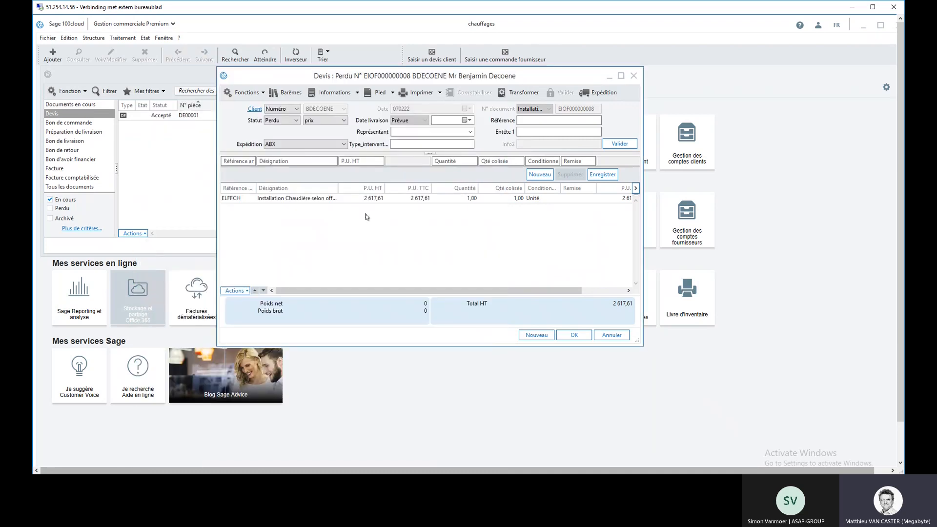
# Step: Set the quote's status to Accepté and transform it into a Bon de commande with the Installation numbering series
pyautogui.click(297, 121)
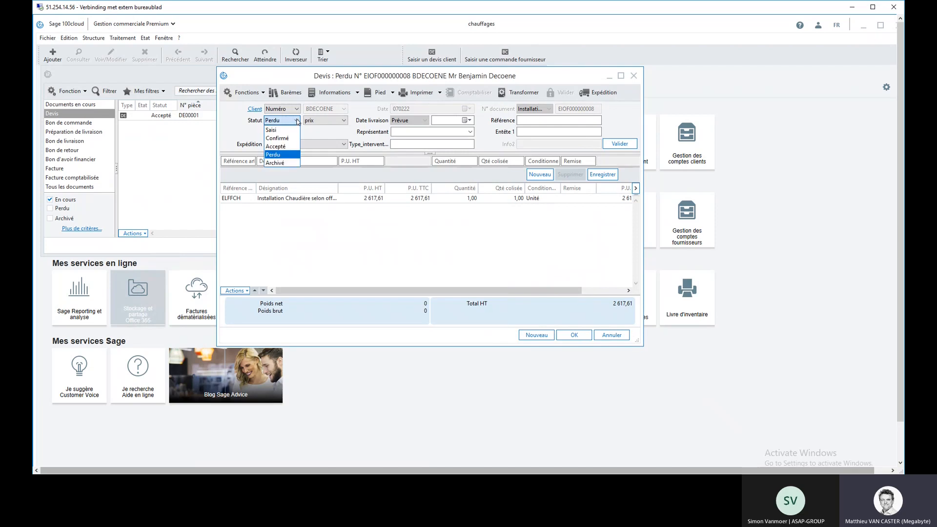
pyautogui.click(284, 147)
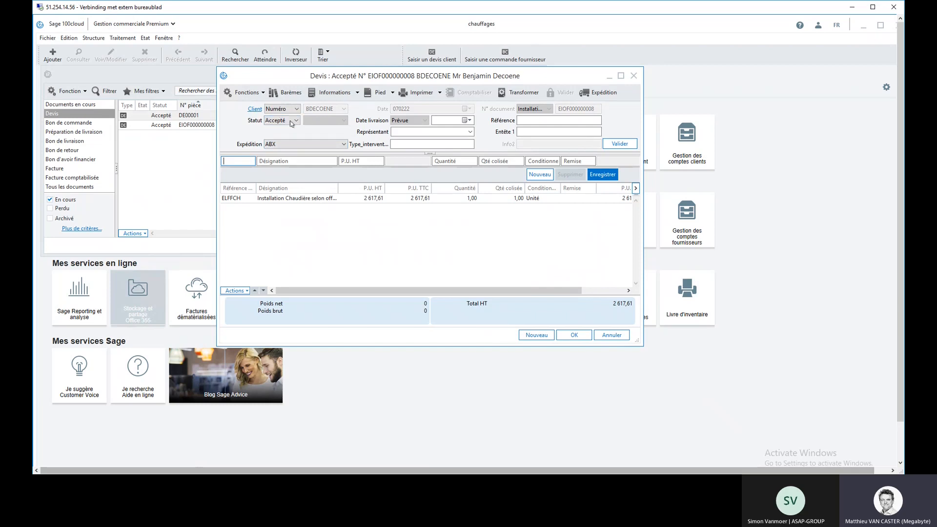
pyautogui.click(502, 92)
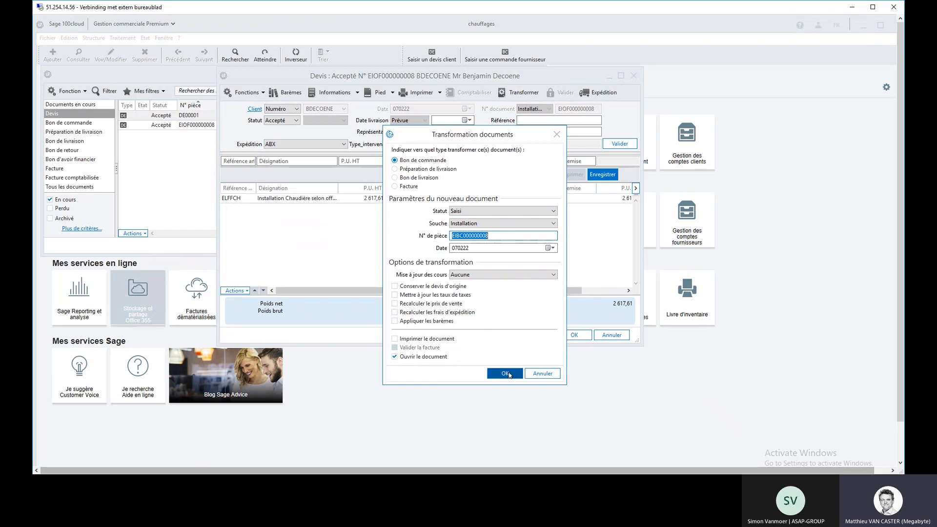
pyautogui.click(505, 373)
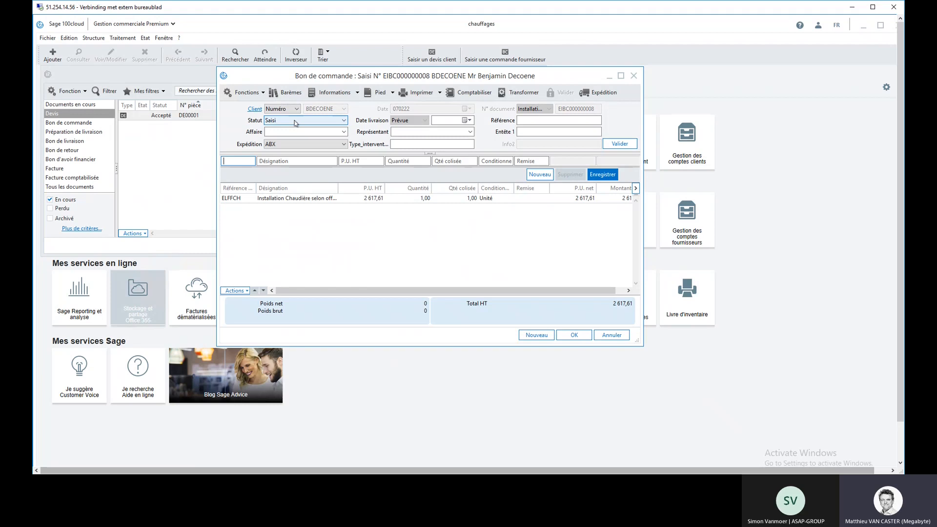
# Step: Set the sales order's status to Confirmé and assign it to Affaire 22015
pyautogui.click(343, 121)
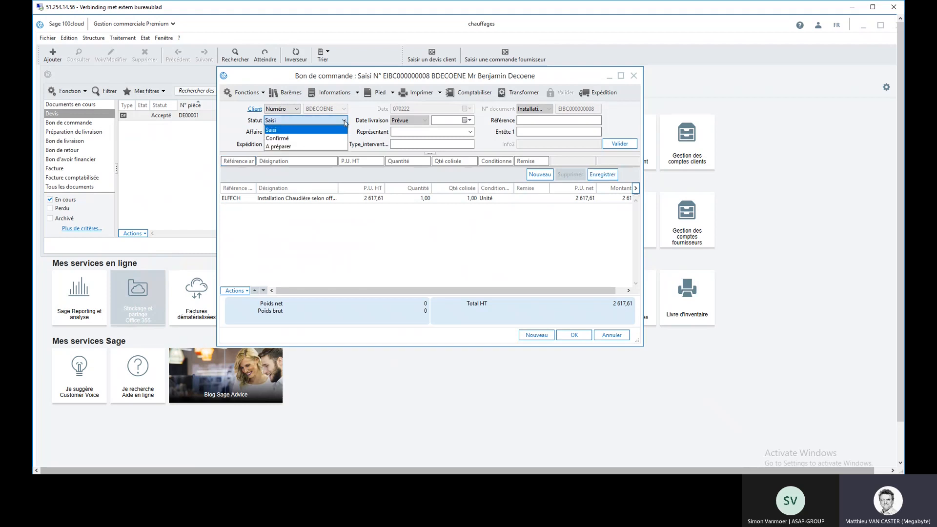
pyautogui.click(320, 140)
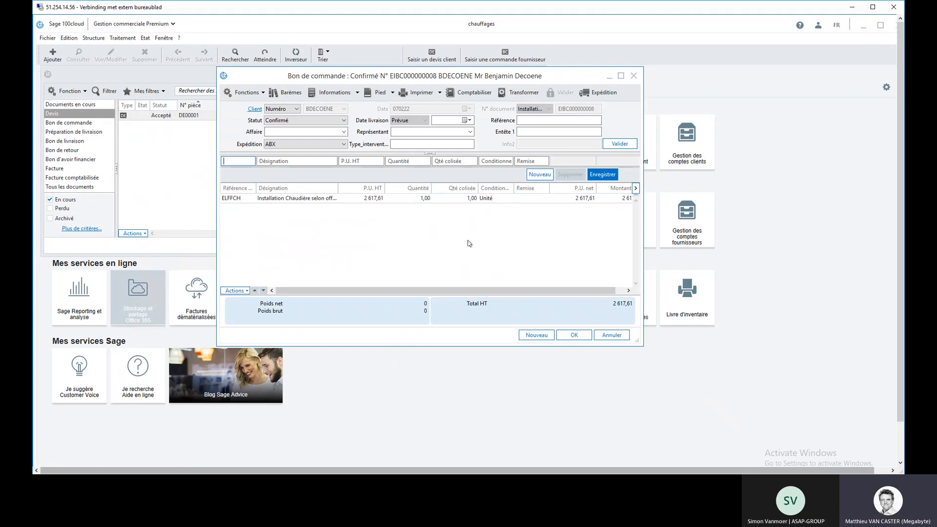
pyautogui.click(344, 133)
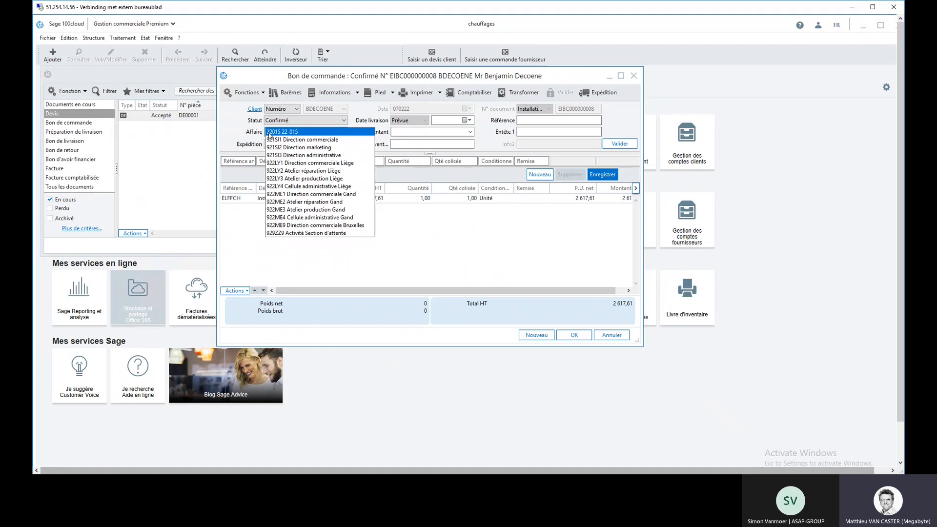
pyautogui.click(280, 132)
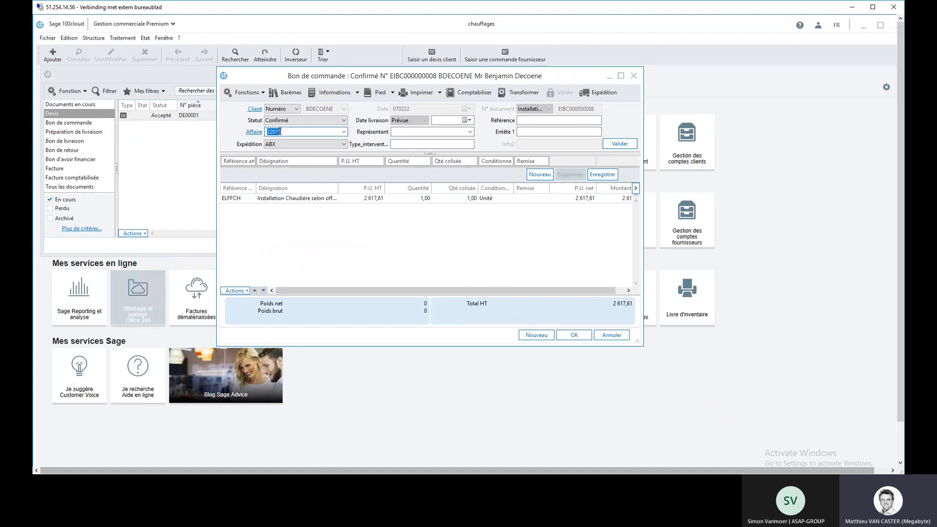
# Step: Review the dates, contacts and attached documents of Affaire 22015, then close its record, the sales order and the sales document list
pyautogui.click(251, 132)
pyautogui.click(456, 292)
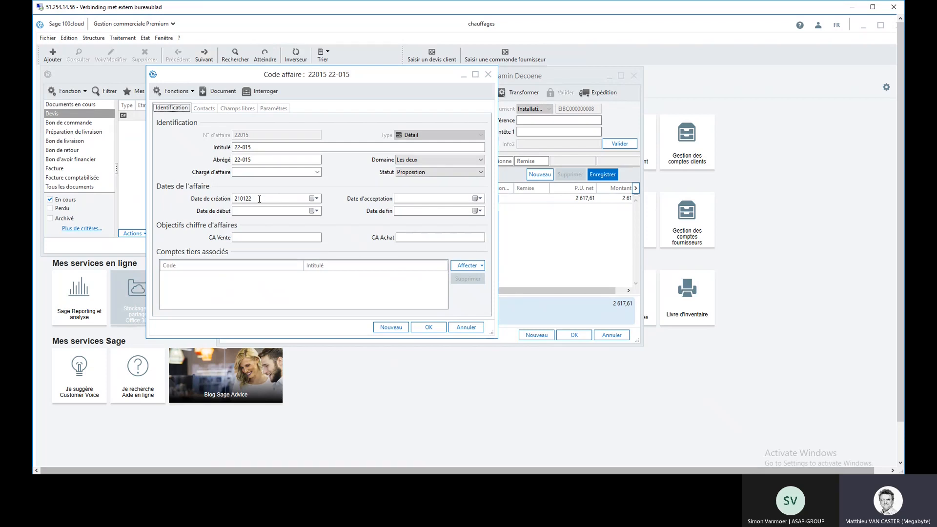
pyautogui.click(418, 199)
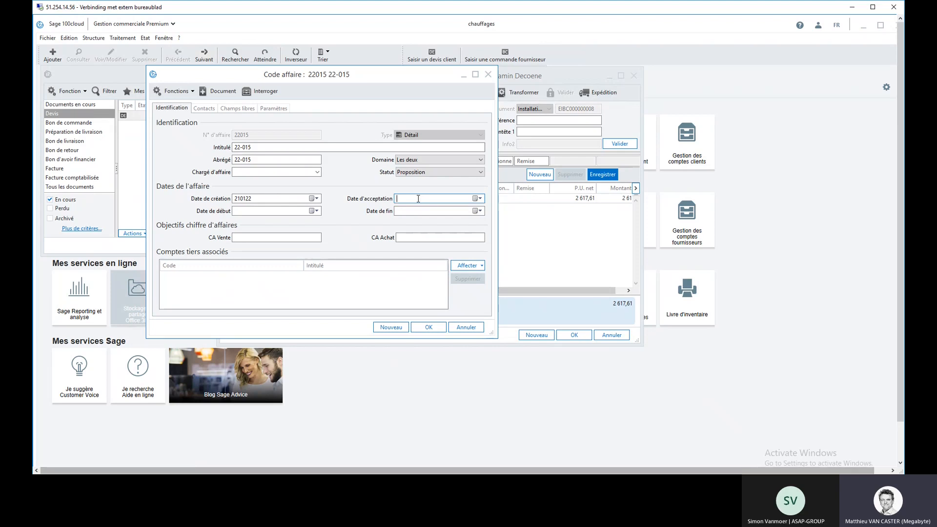
pyautogui.click(250, 211)
pyautogui.click(204, 108)
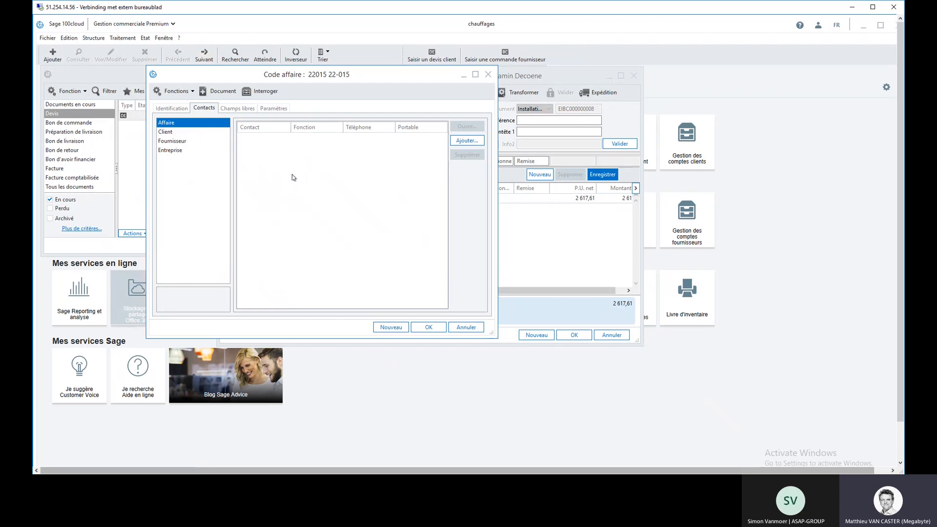
pyautogui.click(247, 108)
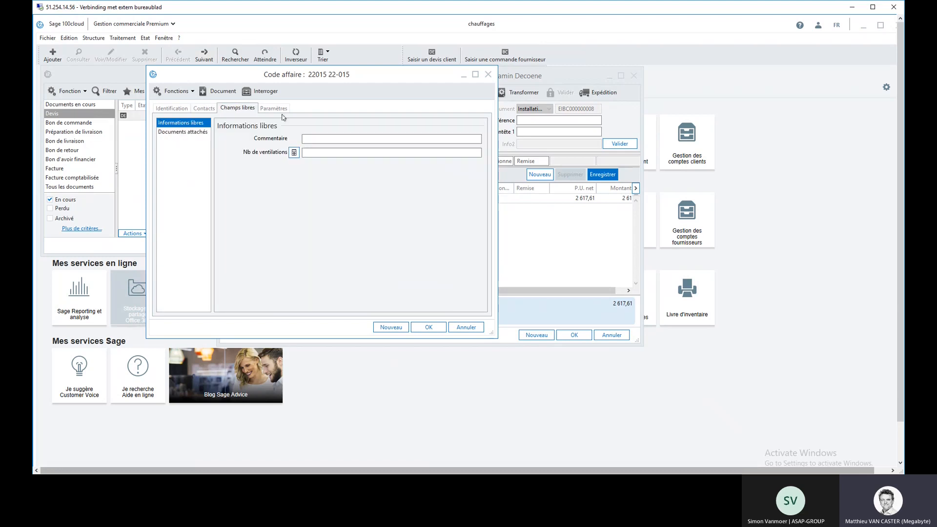
pyautogui.click(186, 134)
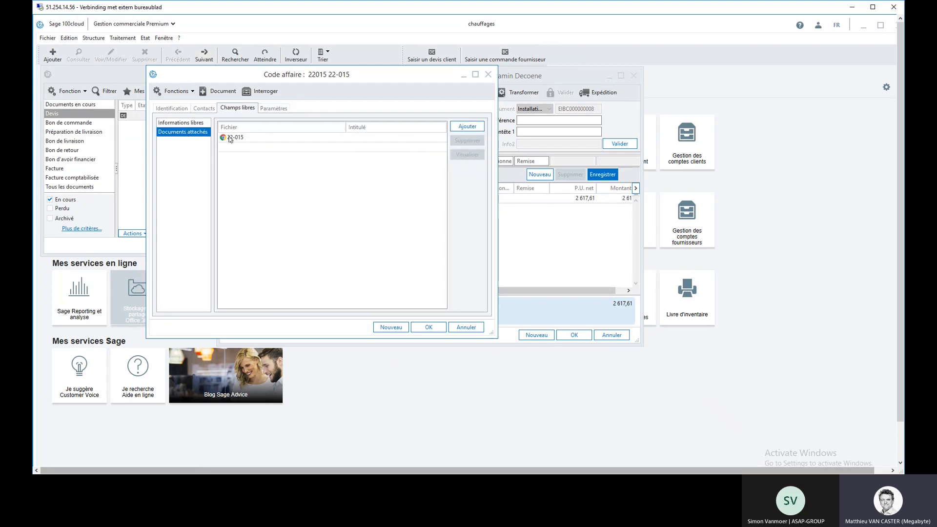
pyautogui.click(428, 328)
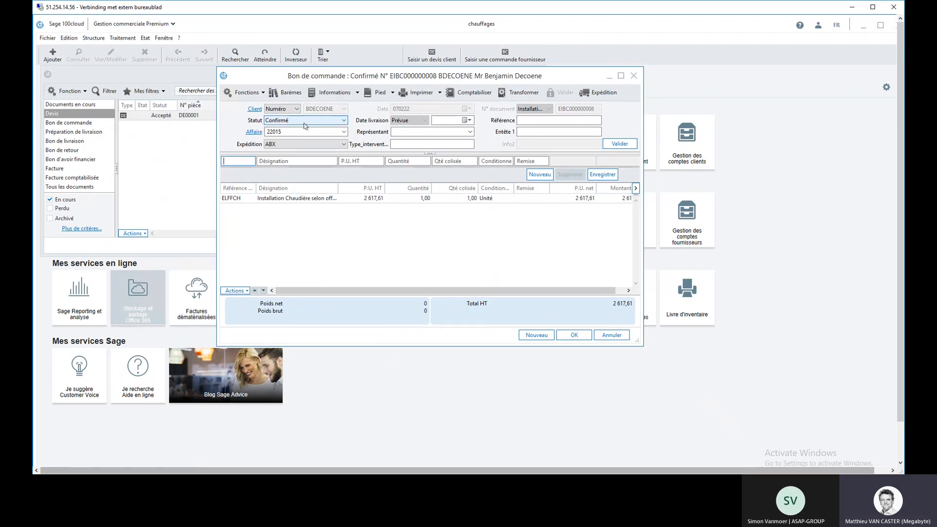
pyautogui.click(635, 77)
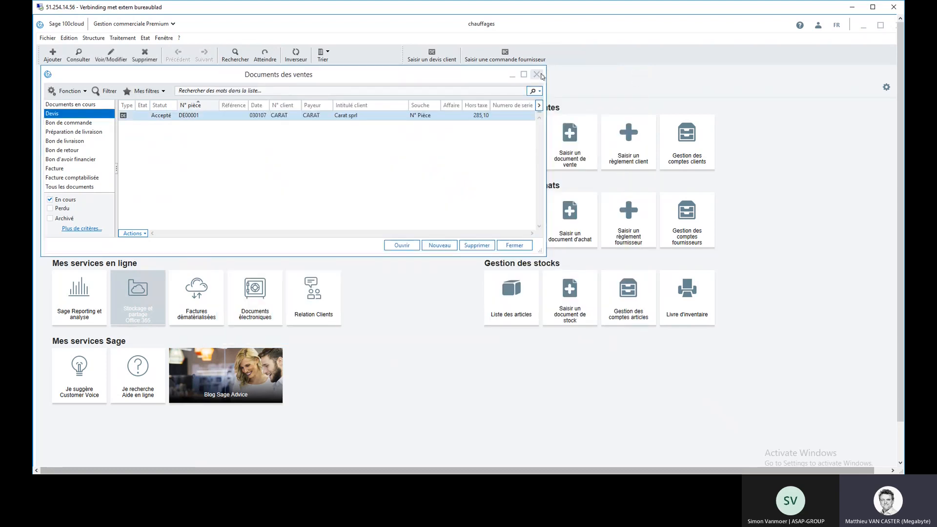
pyautogui.click(541, 77)
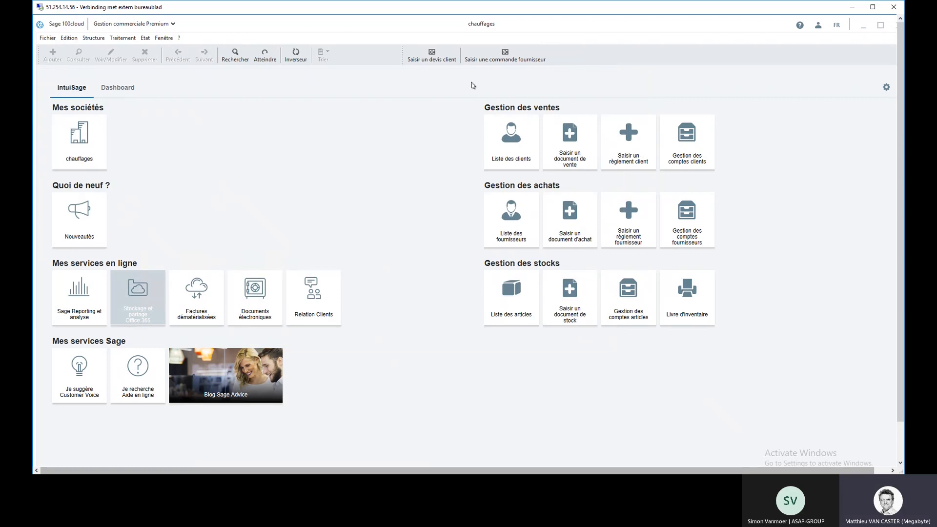
# Step: Start a new supplier purchase order for the supplier GDF
pyautogui.click(505, 56)
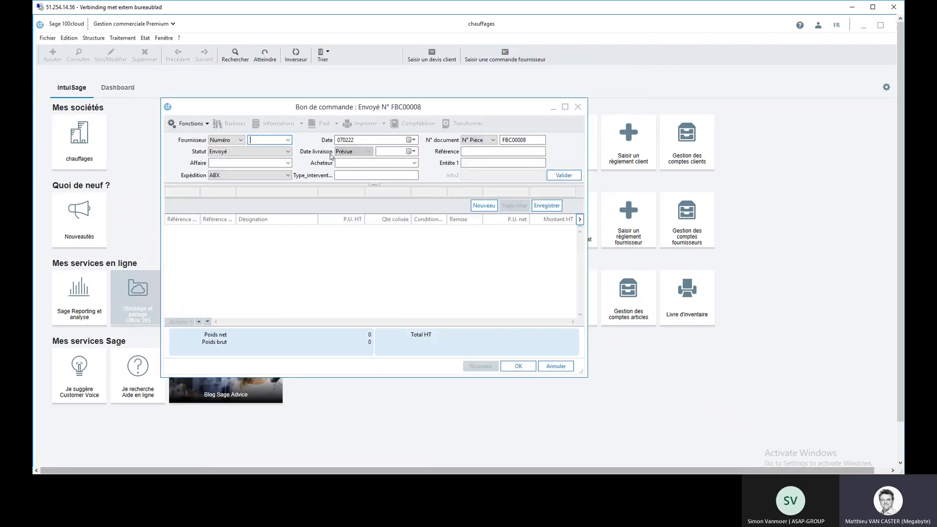
pyautogui.write('GDF')
pyautogui.press('Return')
pyautogui.write('EL')
pyautogui.press('Return')
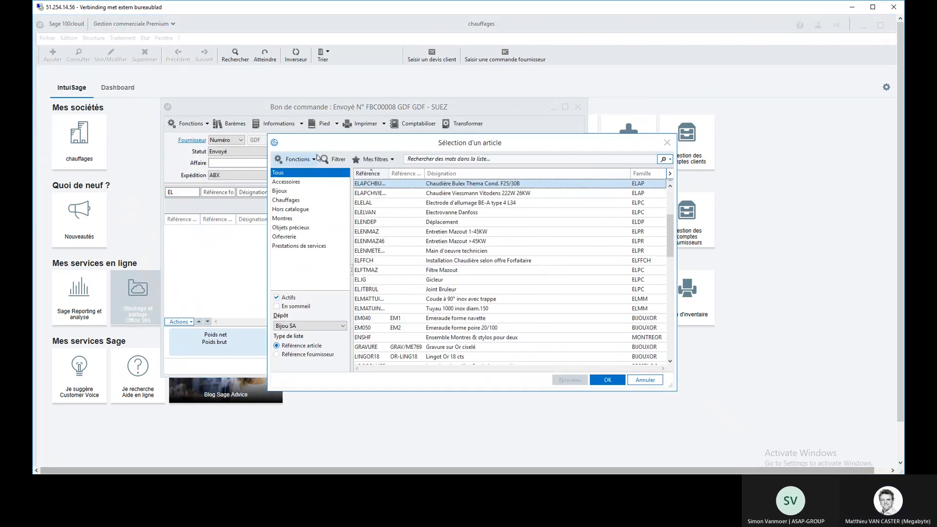
pyautogui.doubleClick(453, 186)
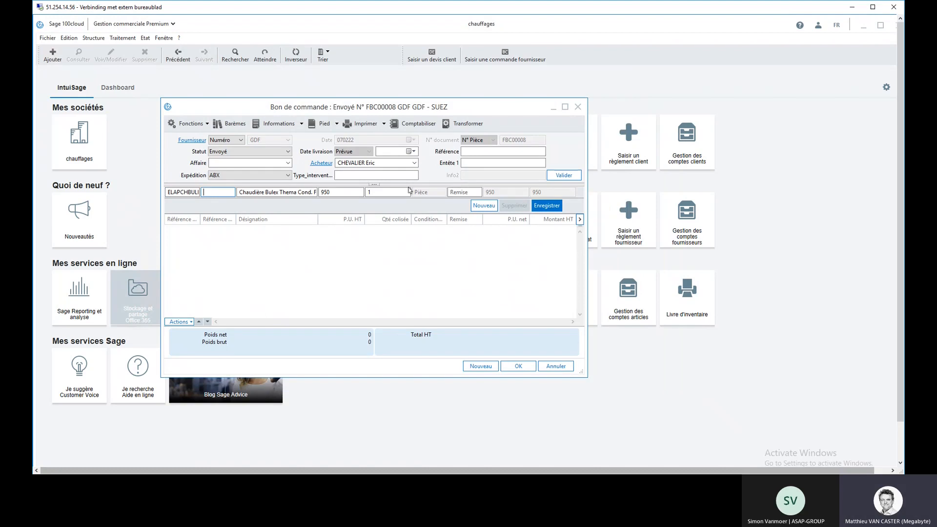
# Step: Assign the GDF purchase order to Affaire 22015 and validate its header
pyautogui.click(287, 164)
pyautogui.click(274, 168)
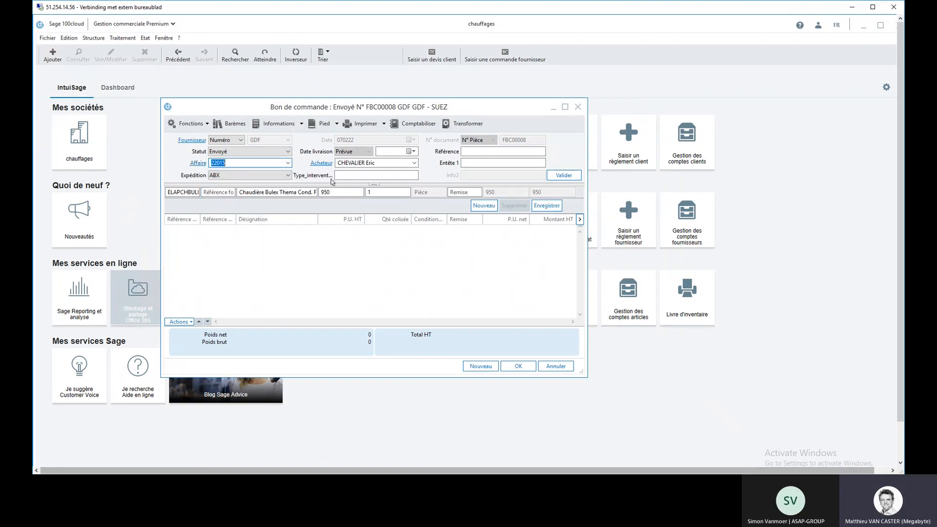
pyautogui.press('Return')
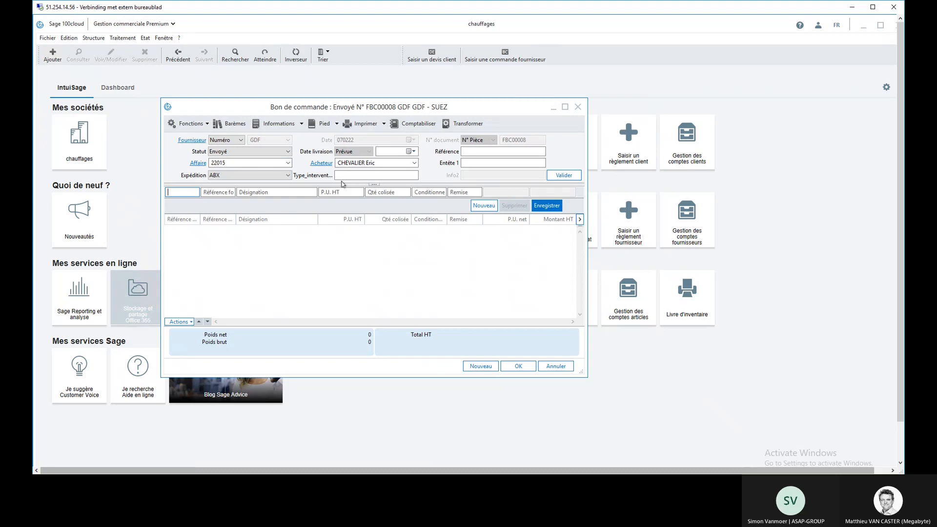
# Step: Add an order line for one Chaudière Bulex Thema Cond. F25/30B at a unit price of 950
pyautogui.write('EL')
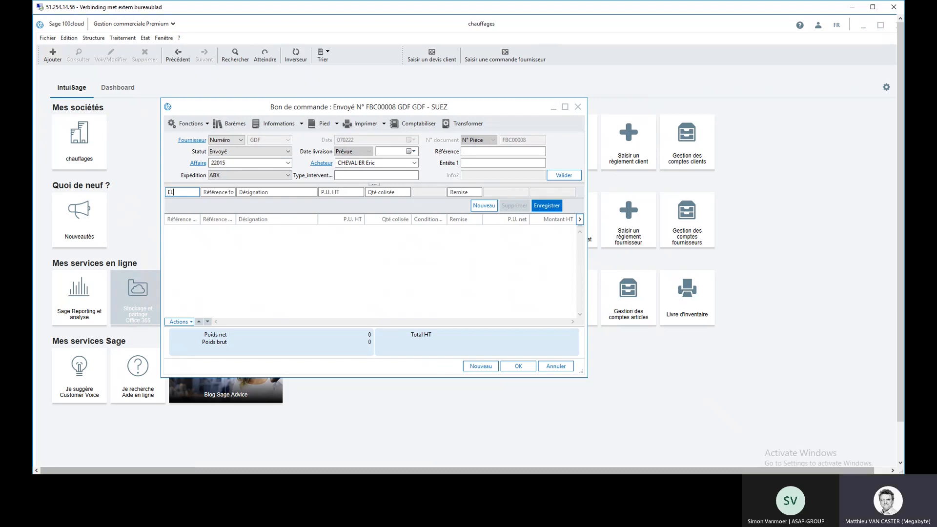
pyautogui.press('Tab')
pyautogui.press('Return')
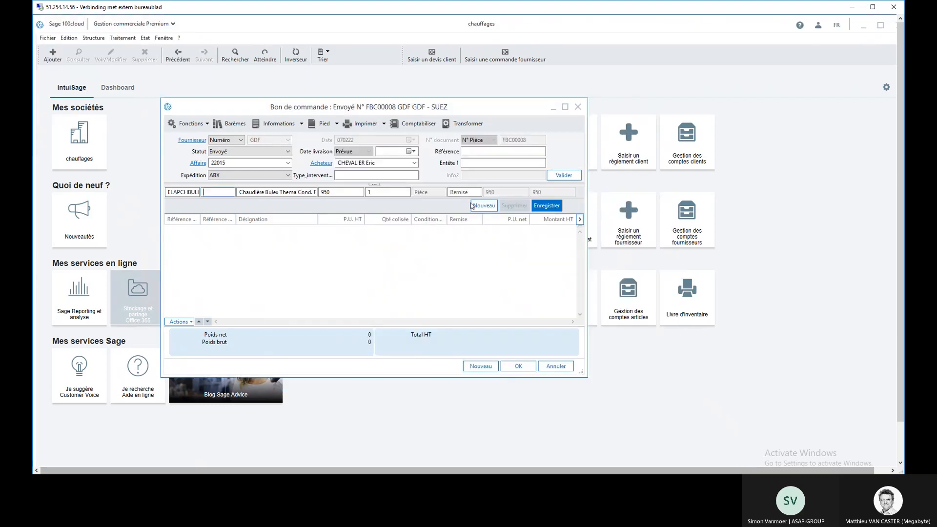
pyautogui.press('Return')
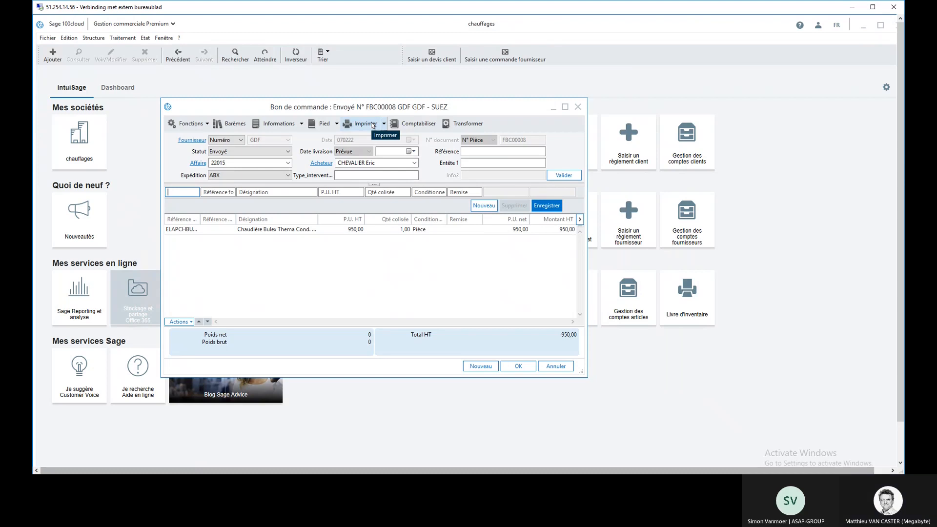
# Step: Select Envoyé as the purchase order's status, then close the order
pyautogui.click(288, 153)
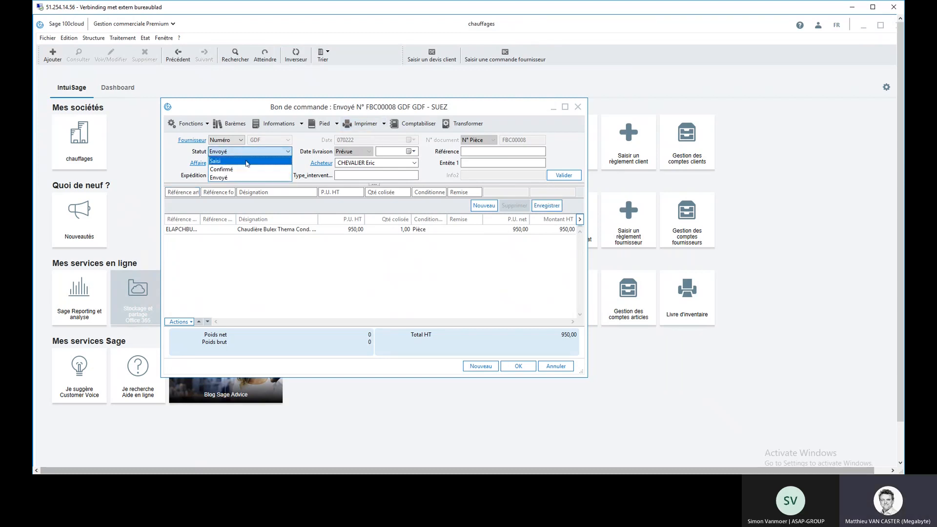
pyautogui.click(247, 178)
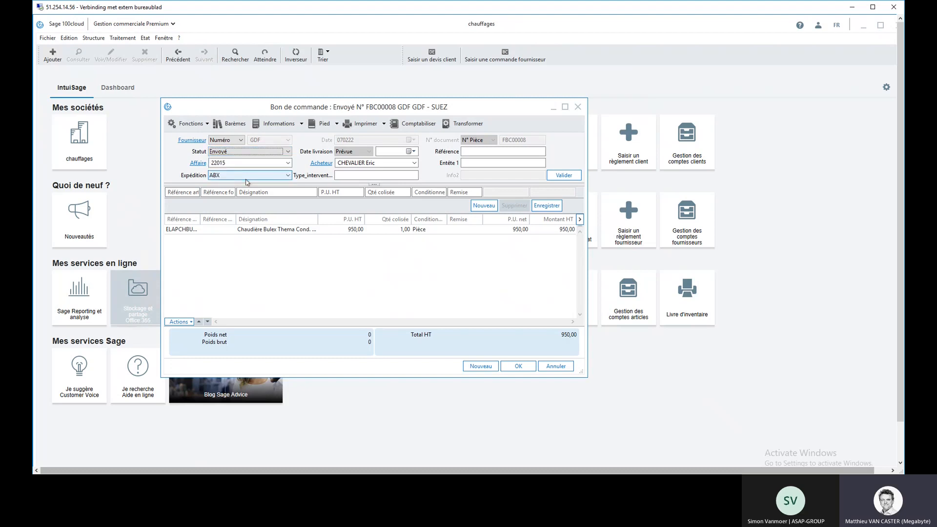
pyautogui.click(578, 107)
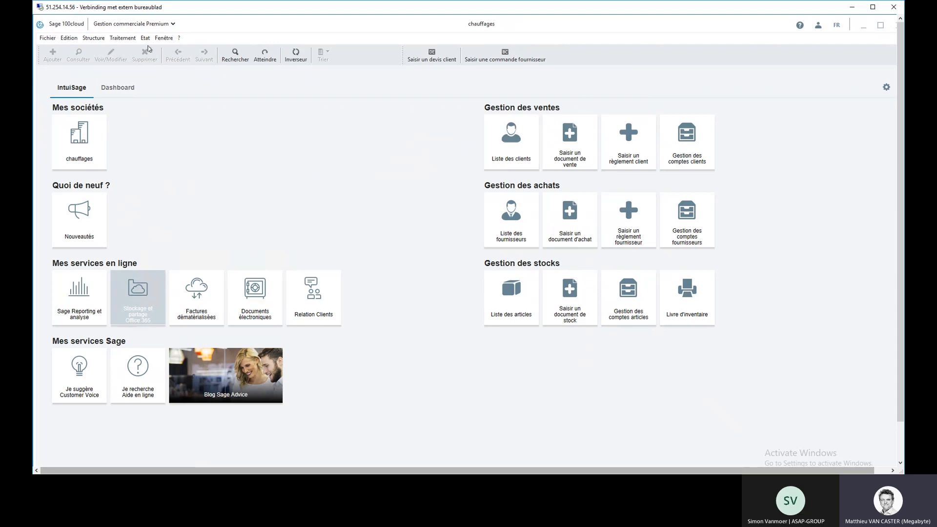
# Step: List the Bon de commande documents among the purchase documents, check the GDF order, then close the order and the list
pyautogui.click(123, 38)
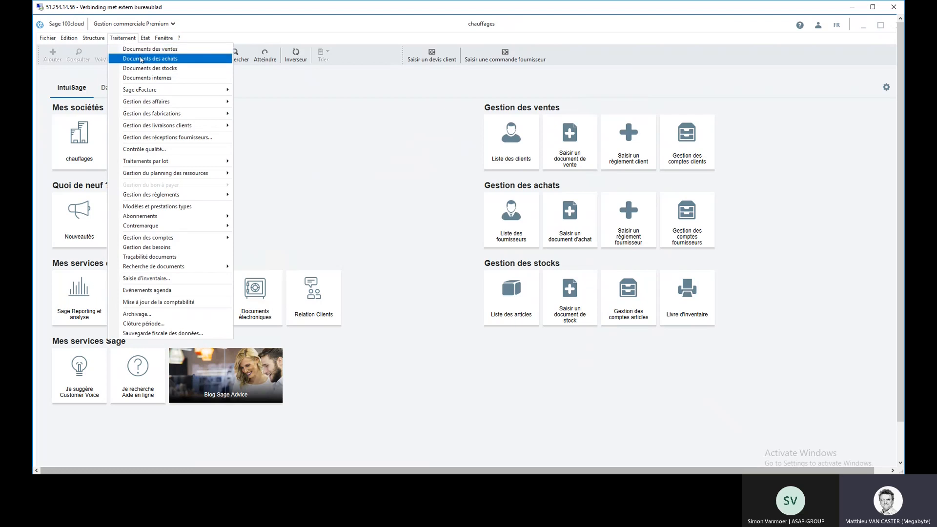
pyautogui.click(141, 59)
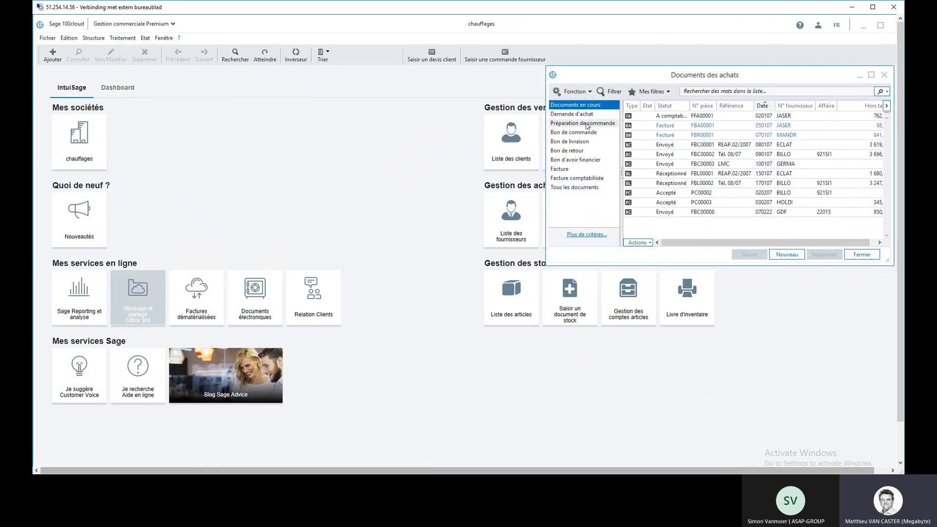
pyautogui.click(584, 132)
pyautogui.click(739, 144)
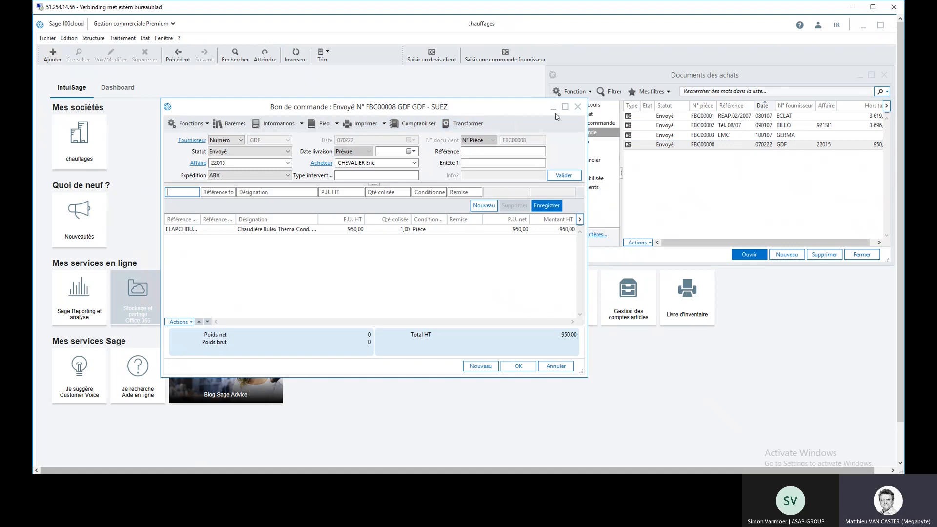
pyautogui.click(579, 108)
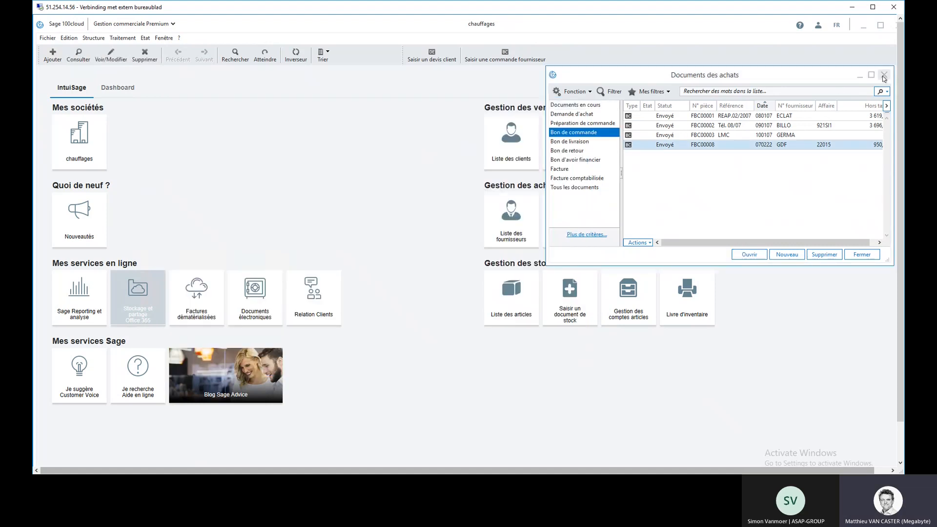
pyautogui.click(884, 75)
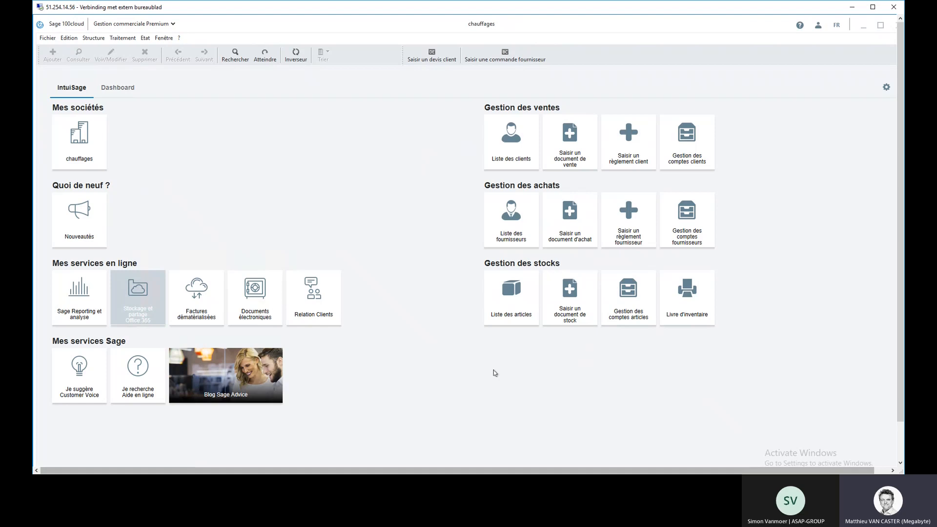
# Step: Start a supplier order reception with type Réception multiple, leaving the selection criteria blank to list all open order lines
pyautogui.click(128, 38)
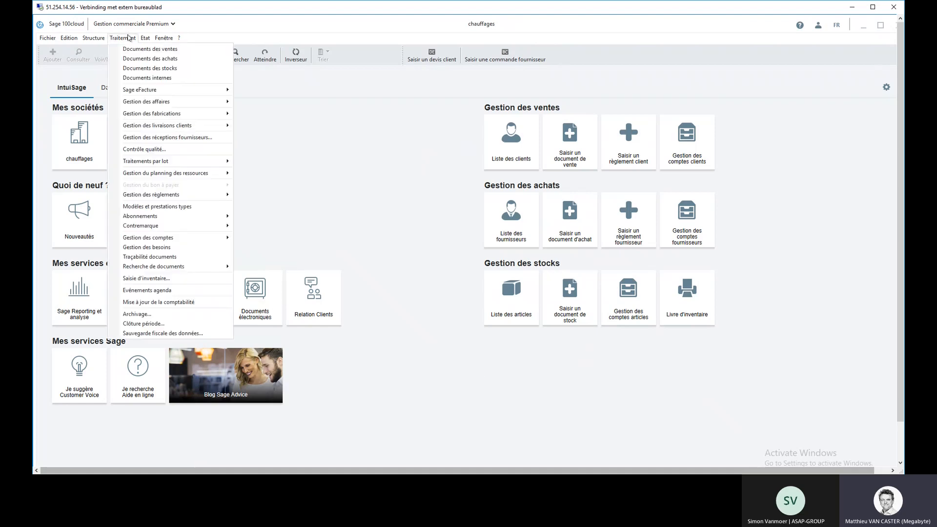
pyautogui.click(165, 138)
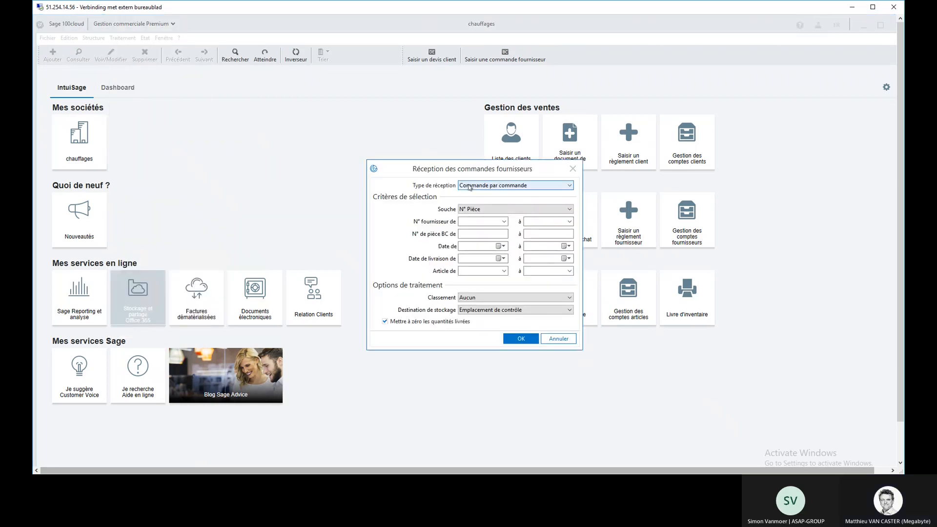
pyautogui.click(496, 185)
pyautogui.click(490, 213)
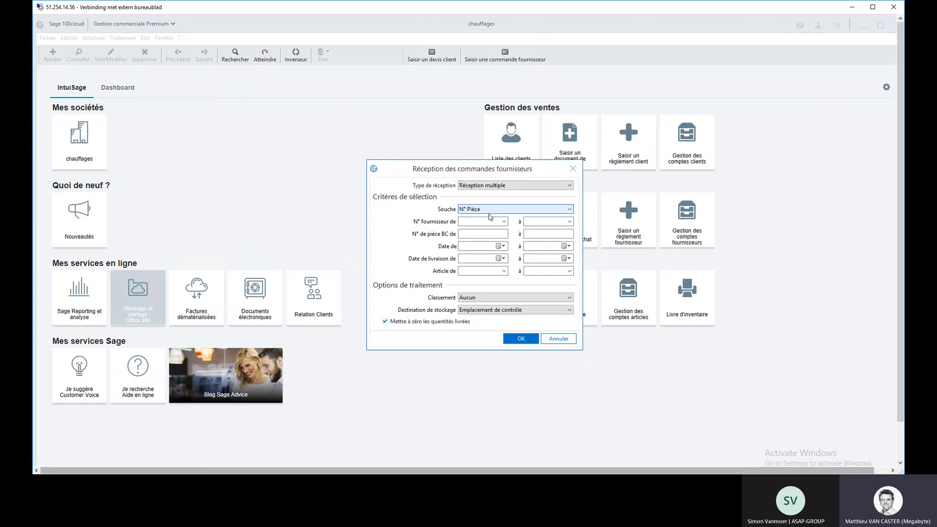
pyautogui.click(519, 340)
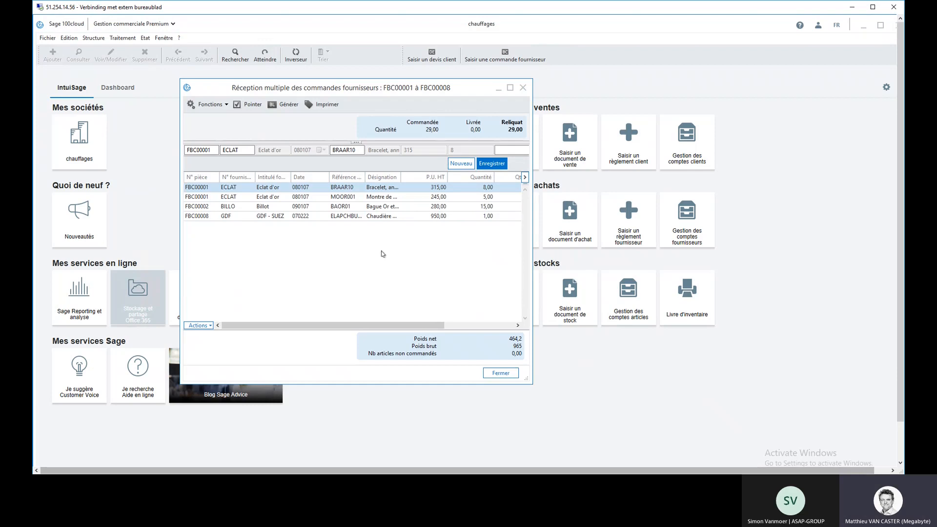
pyautogui.moveTo(530, 227); pyautogui.dragTo(709, 232)
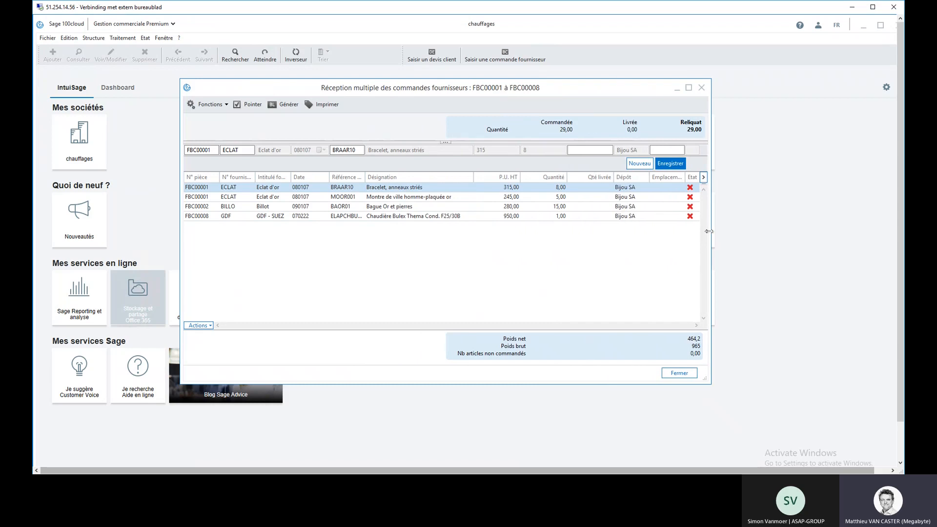
# Step: Record a received quantity of 1 on the GDF line for the Chaudière Bulex Thema Cond. F25/30B
pyautogui.click(536, 216)
pyautogui.click(580, 150)
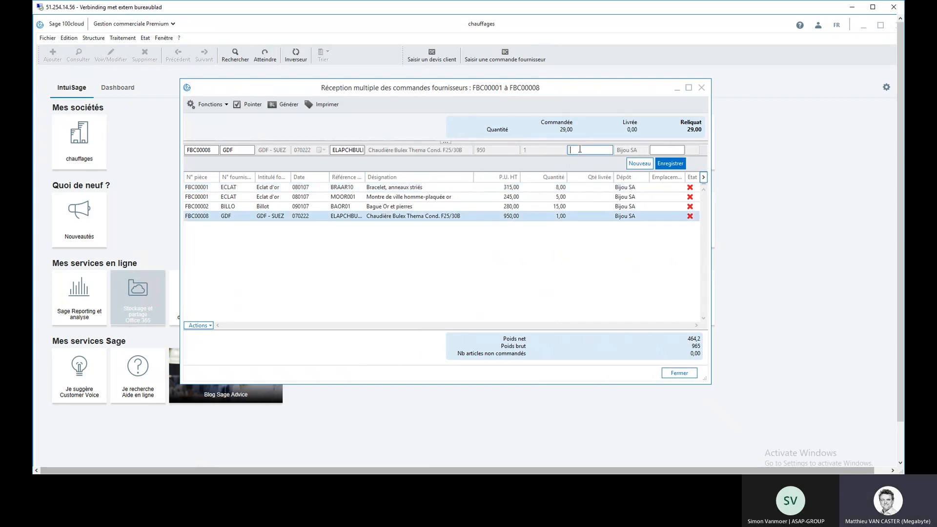
pyautogui.write('1')
pyautogui.press('Return')
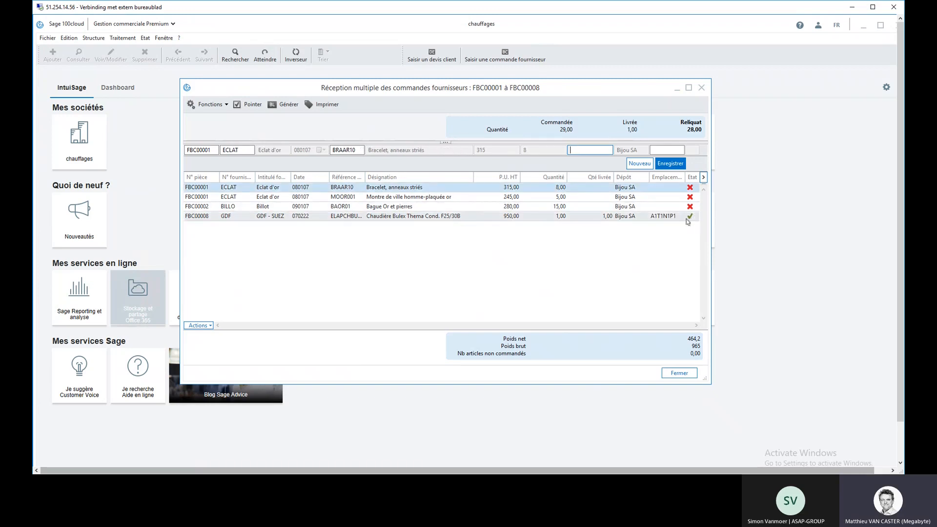
# Step: Generate the supplier Bon de livraison for the received quantity with document printing turned off
pyautogui.click(276, 105)
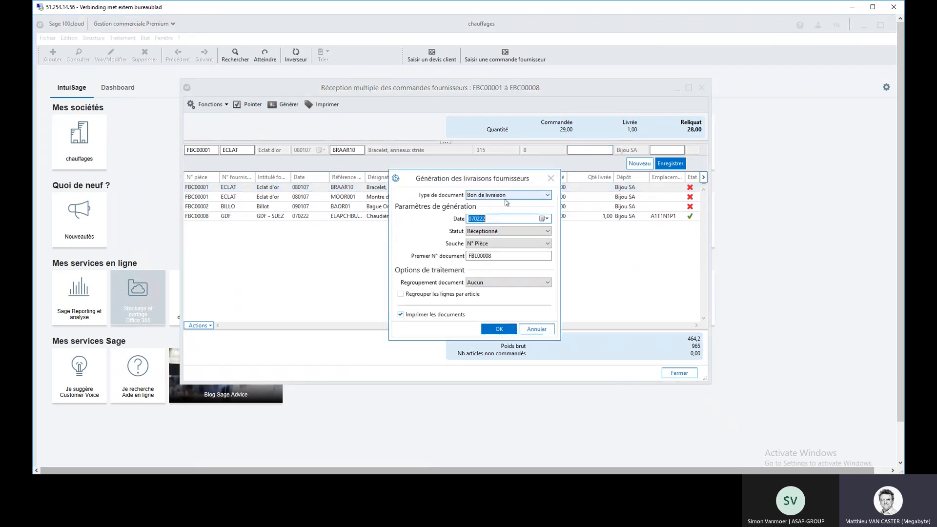
pyautogui.click(401, 314)
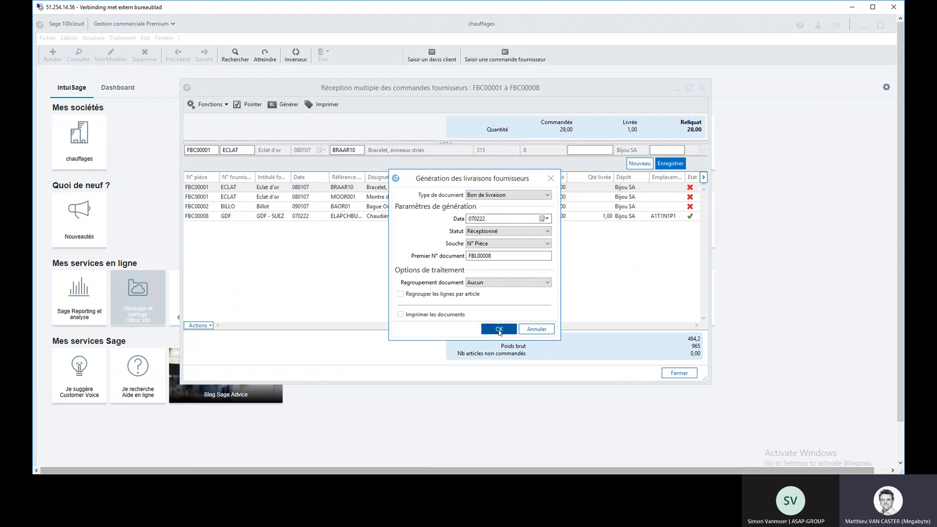
pyautogui.click(499, 330)
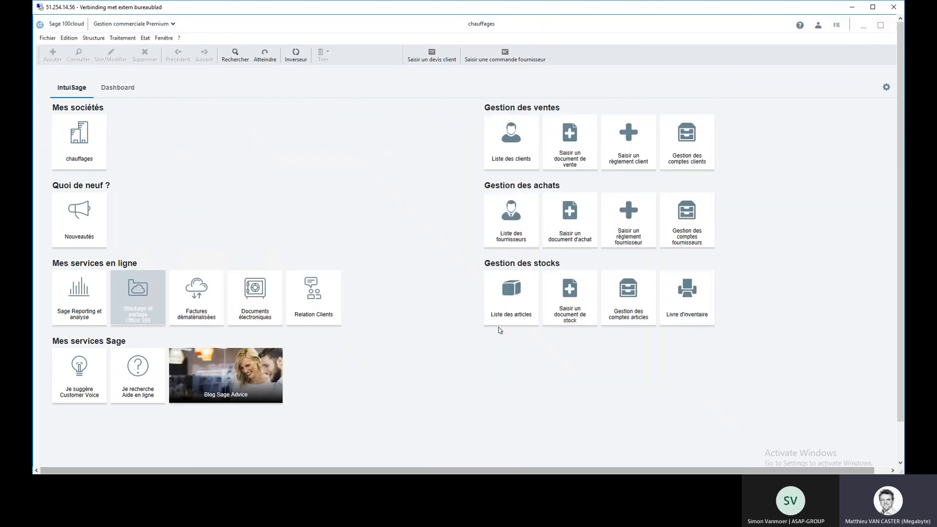
# Step: List the Bon de livraison documents among the purchase documents and open the GDF delivery note for Affaire 22015
pyautogui.click(129, 39)
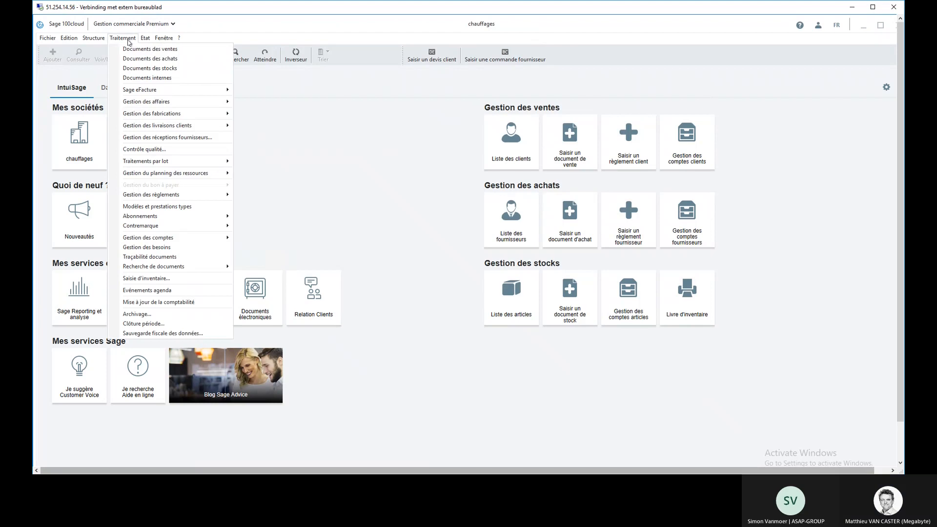
pyautogui.click(136, 59)
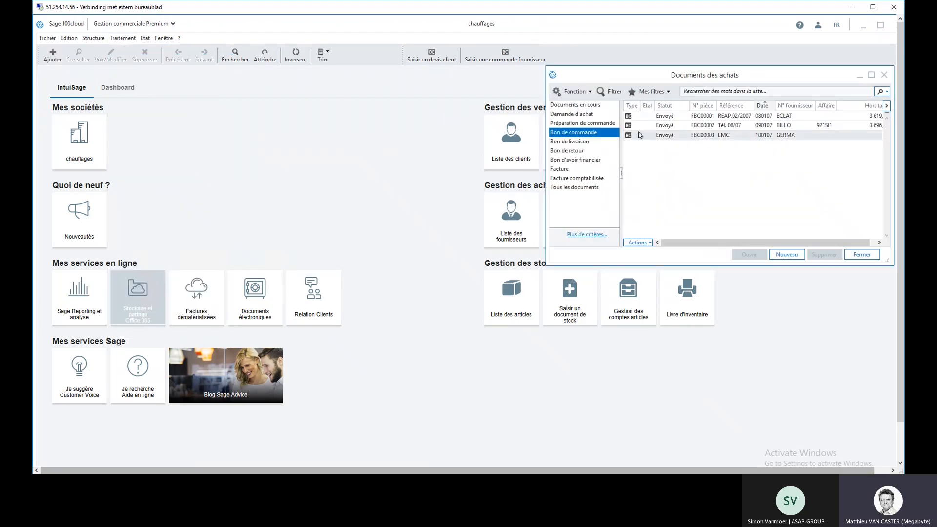
pyautogui.click(582, 141)
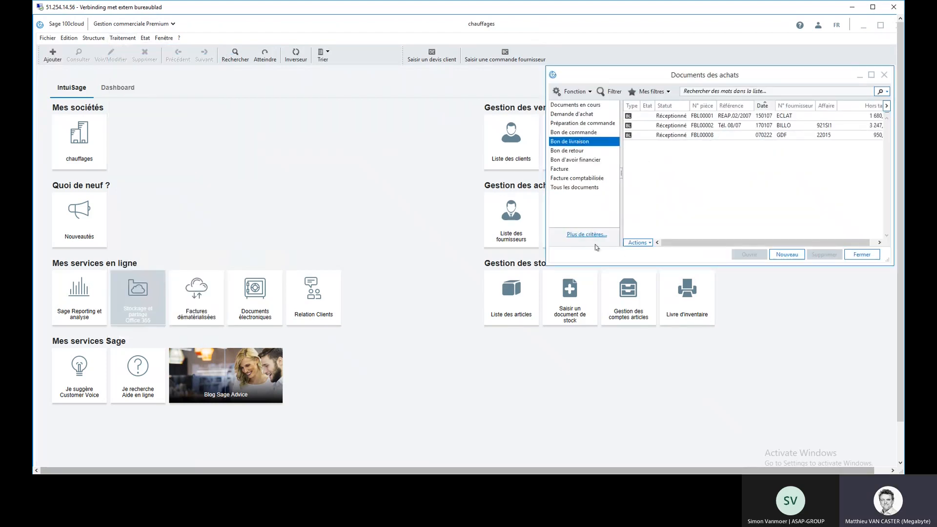
pyautogui.doubleClick(718, 135)
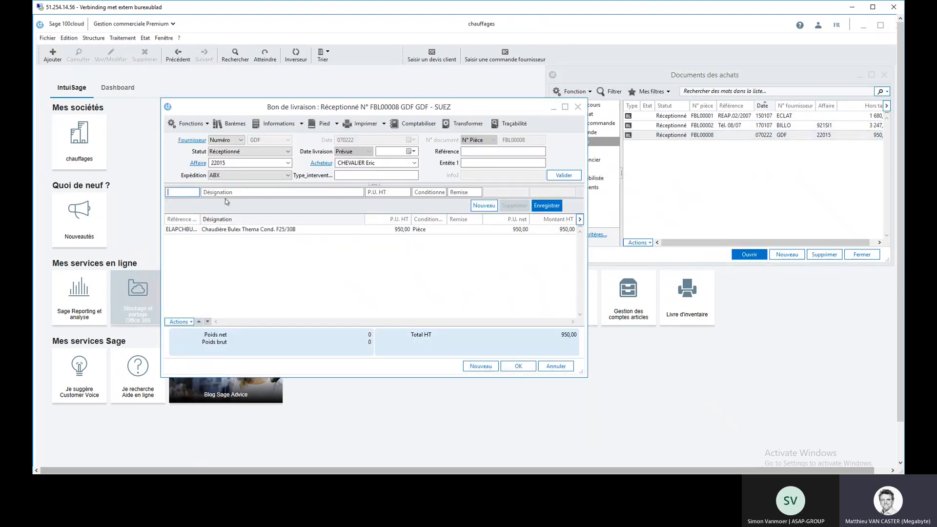
# Step: Query Affaire 22015 from the delivery note and extend the commercial view to Tous les documents
pyautogui.click(200, 164)
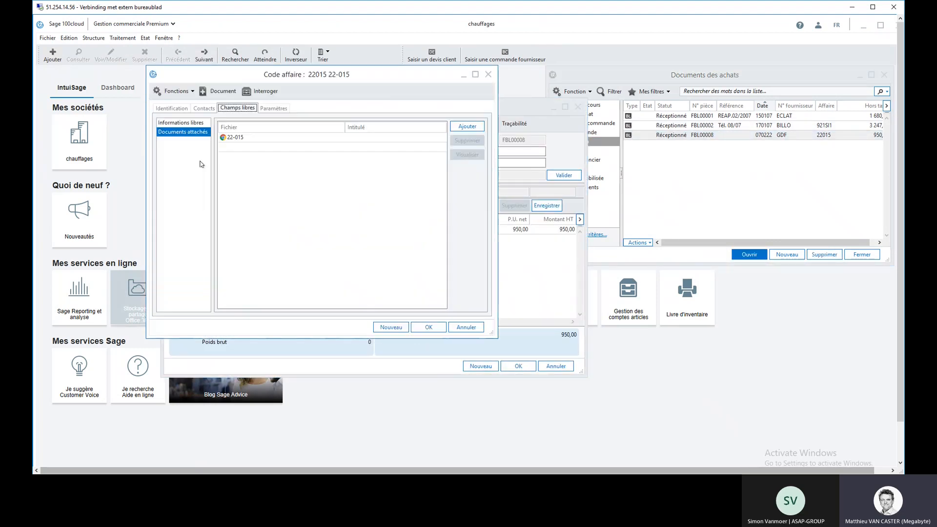
pyautogui.click(260, 92)
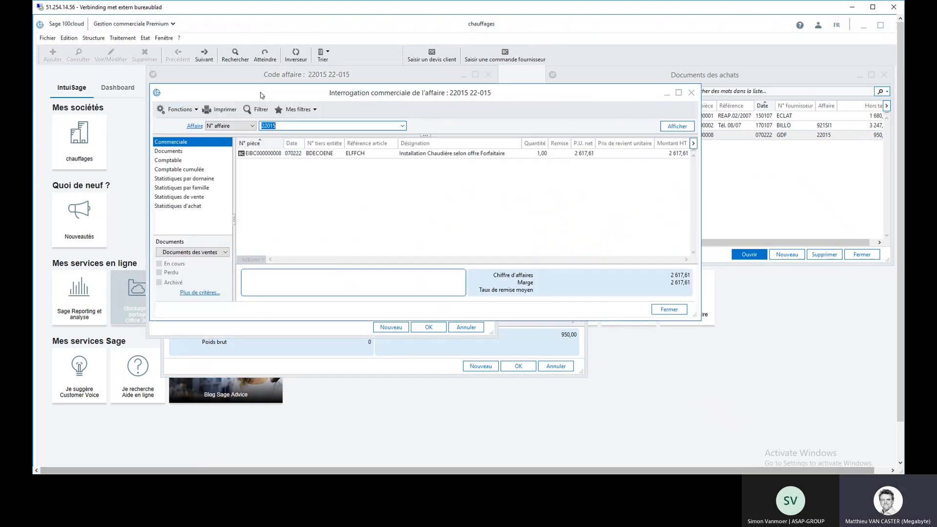
pyautogui.click(225, 252)
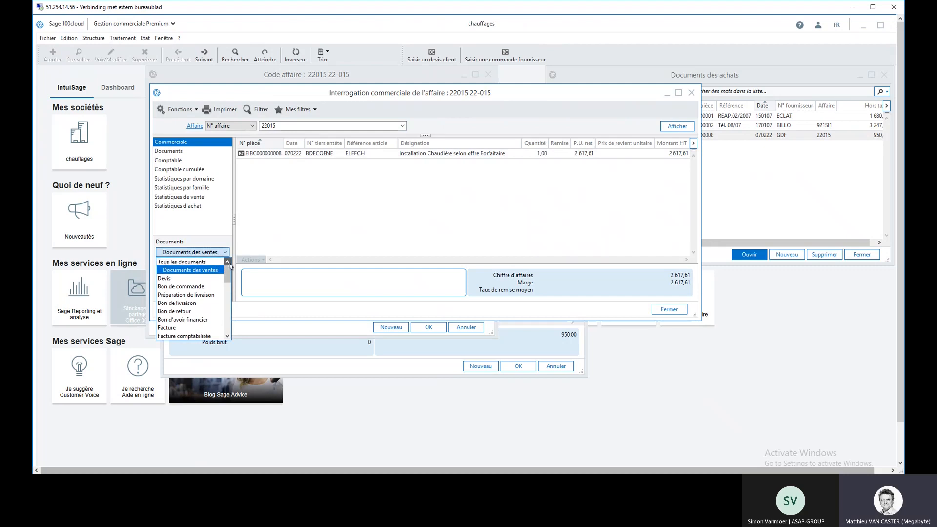
pyautogui.click(186, 262)
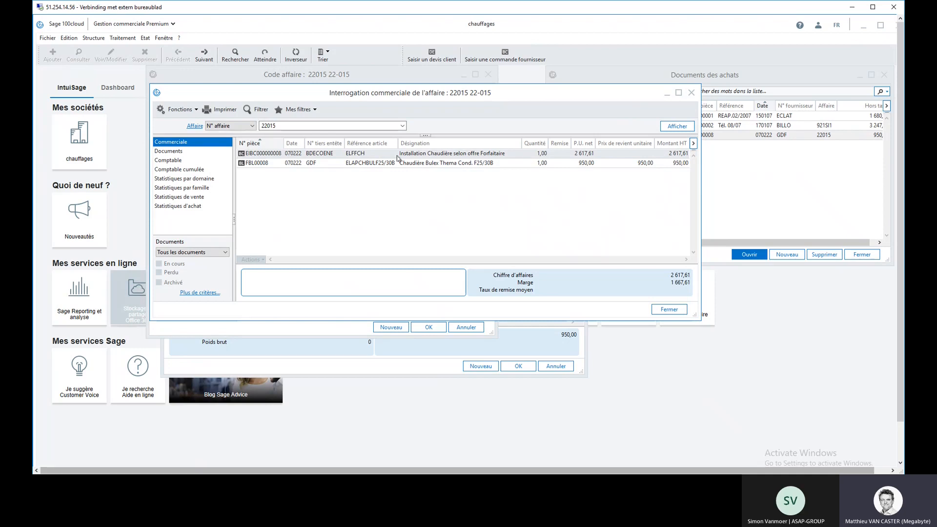
# Step: Open the customer order for the fixed-price boiler installation from the affaire query and set its status to A préparer
pyautogui.doubleClick(410, 154)
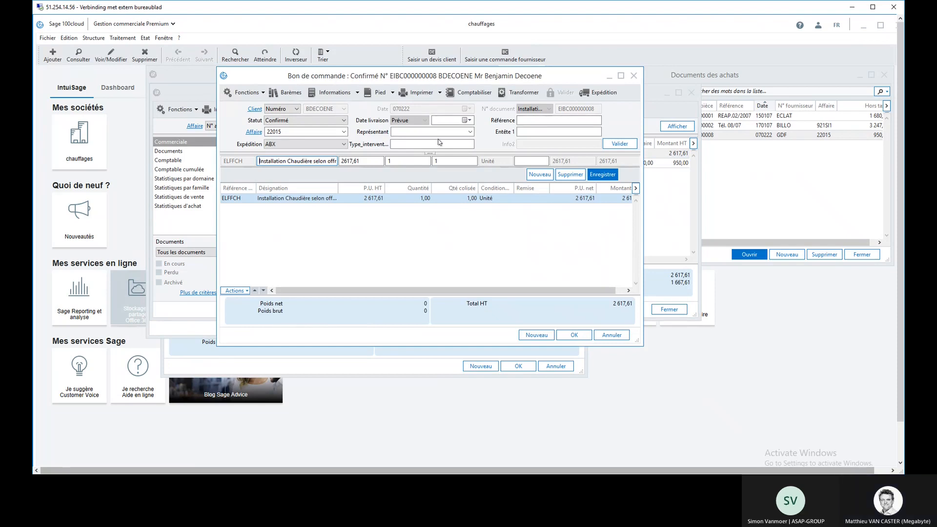
pyautogui.click(531, 93)
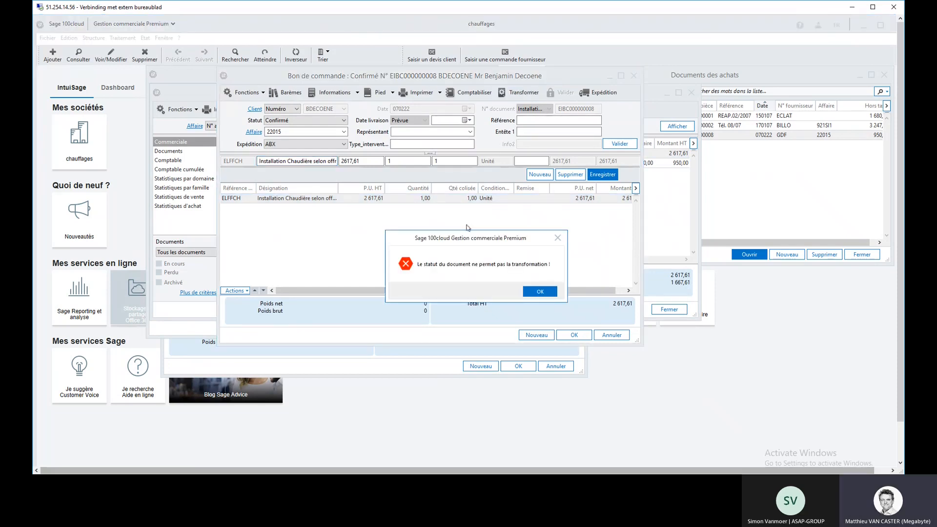
pyautogui.click(539, 291)
pyautogui.click(337, 121)
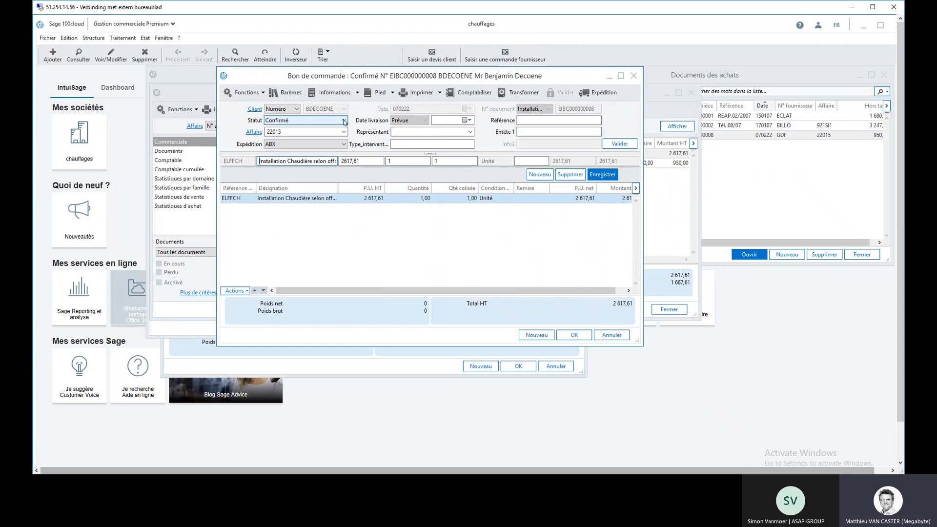
pyautogui.click(324, 146)
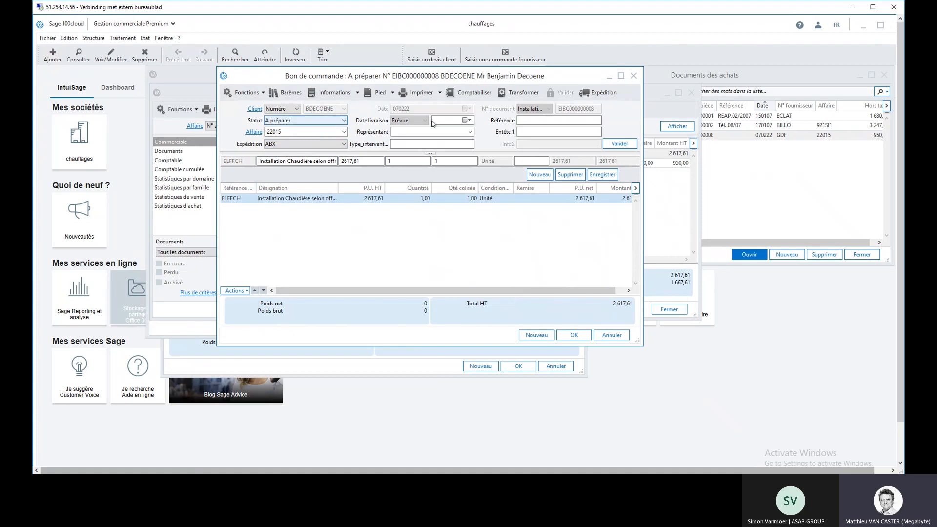
# Step: Transform the installation order into a Préparation de livraison, then close the affaire query, the affaire record and the GDF delivery note
pyautogui.click(521, 93)
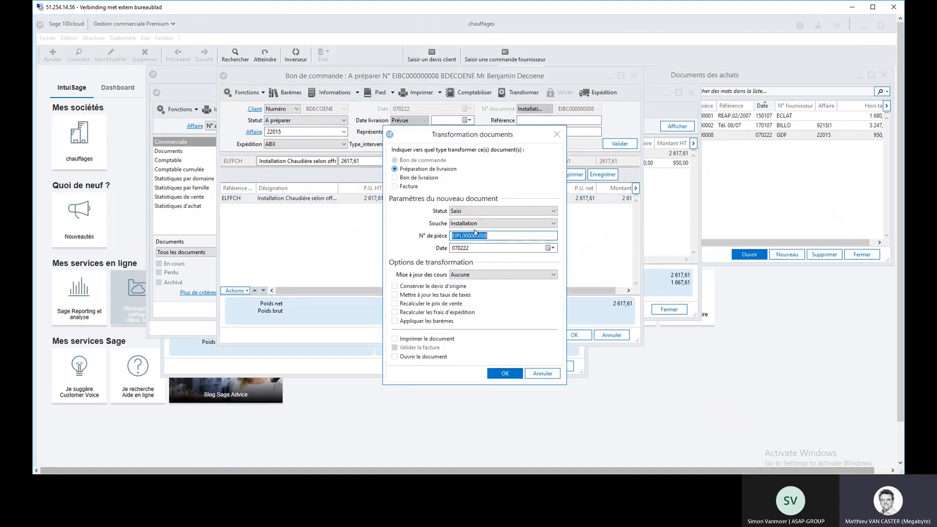
pyautogui.click(505, 373)
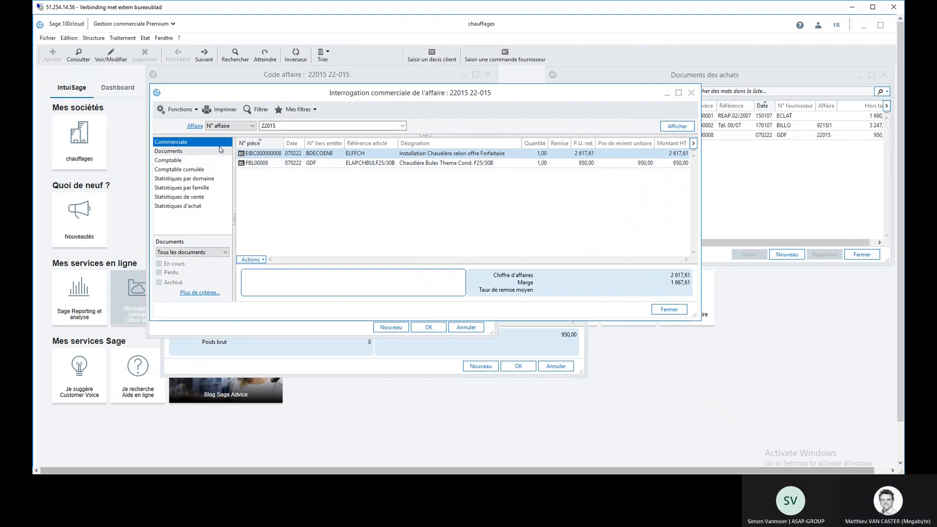
pyautogui.click(692, 93)
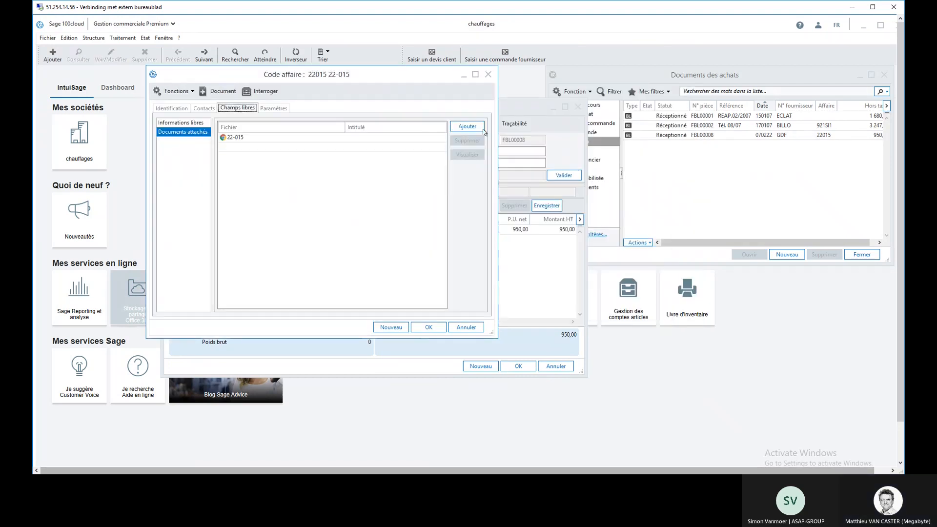
pyautogui.click(488, 74)
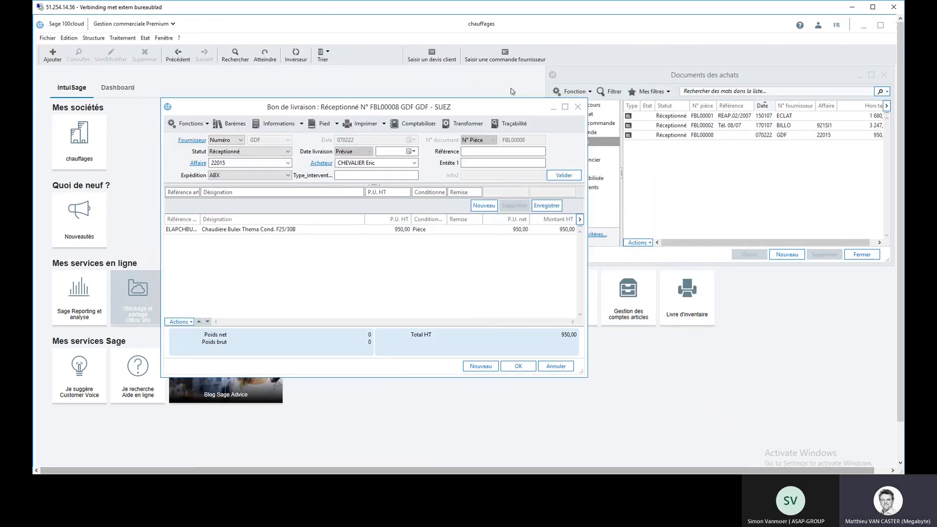
pyautogui.click(578, 106)
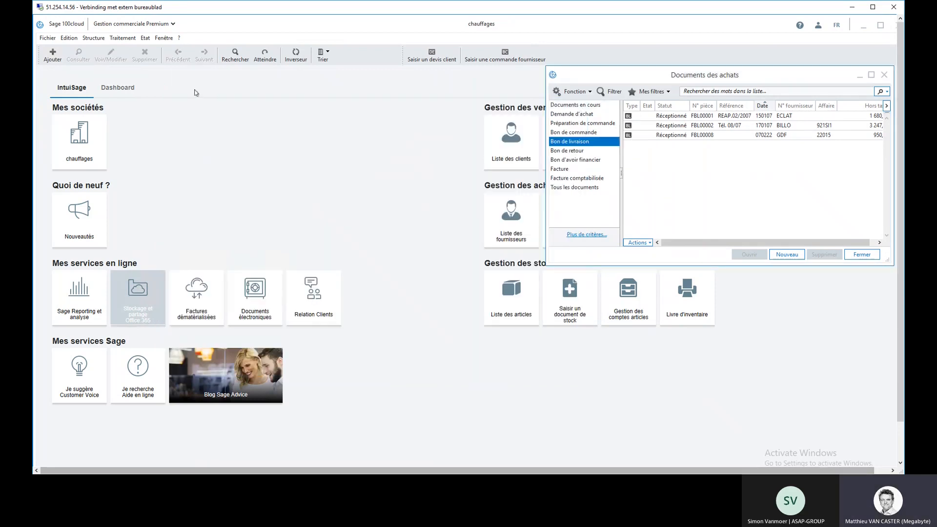
# Step: List the Préparation de livraison documents among the sales documents and open the one for Affaire 22015
pyautogui.click(123, 37)
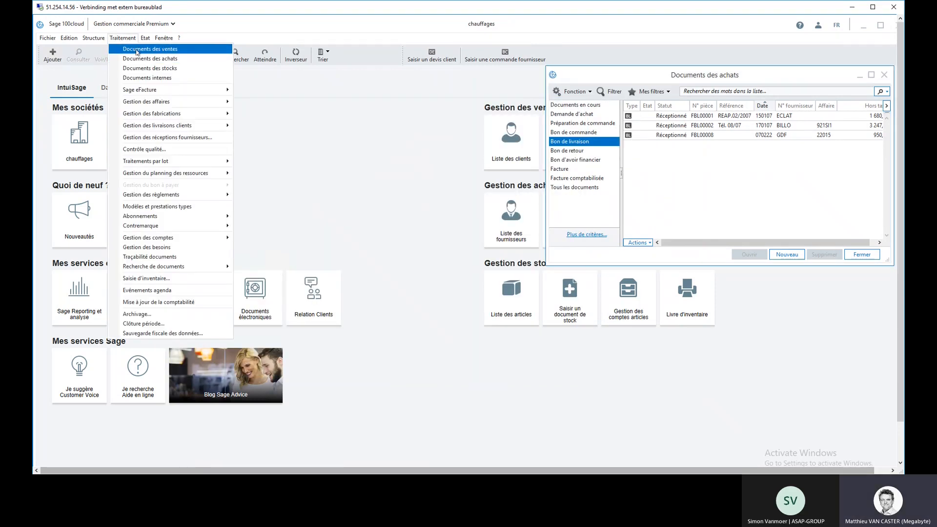
pyautogui.click(137, 50)
pyautogui.click(74, 131)
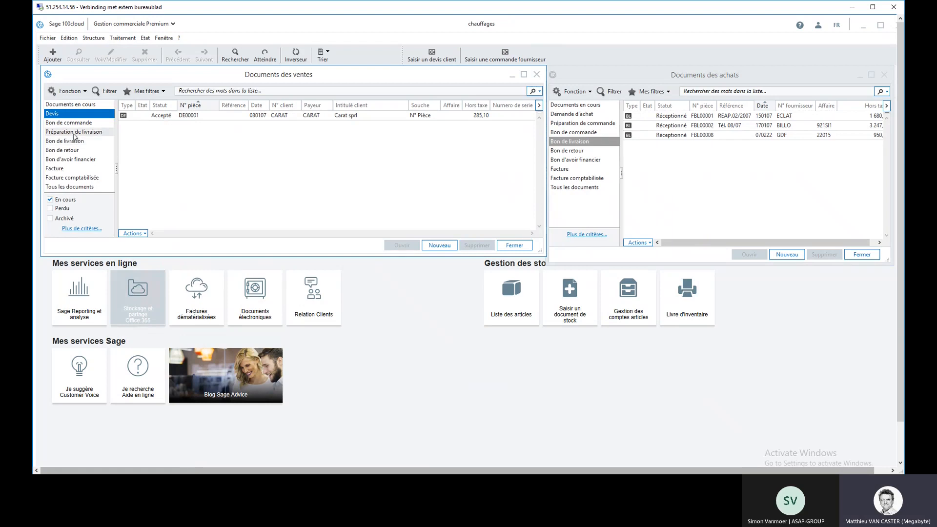
pyautogui.doubleClick(212, 145)
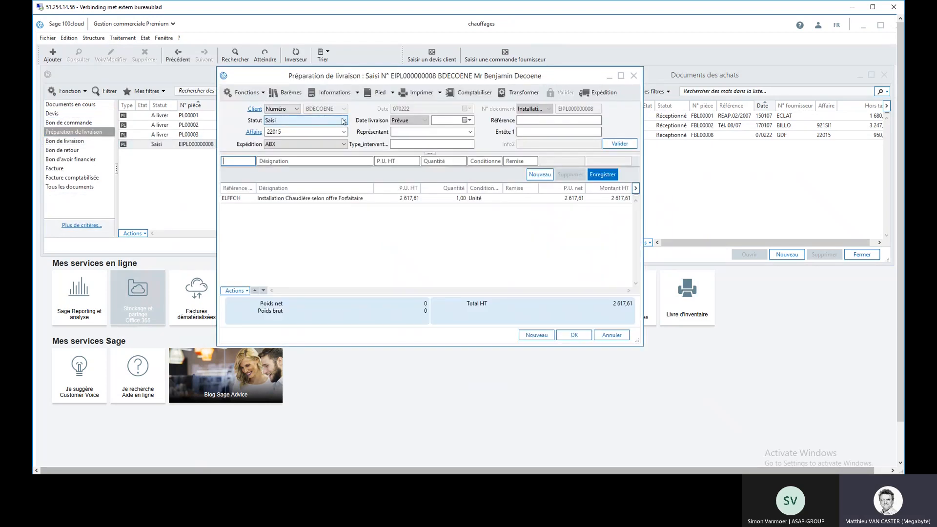
# Step: Set the delivery preparation's status to Confirmé, save it, and close the sales and purchase document lists
pyautogui.click(344, 120)
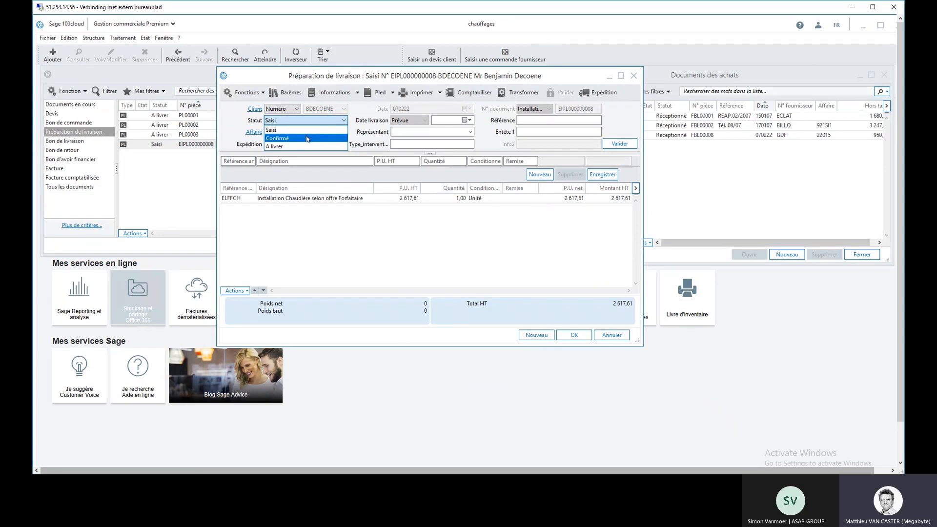
pyautogui.click(307, 139)
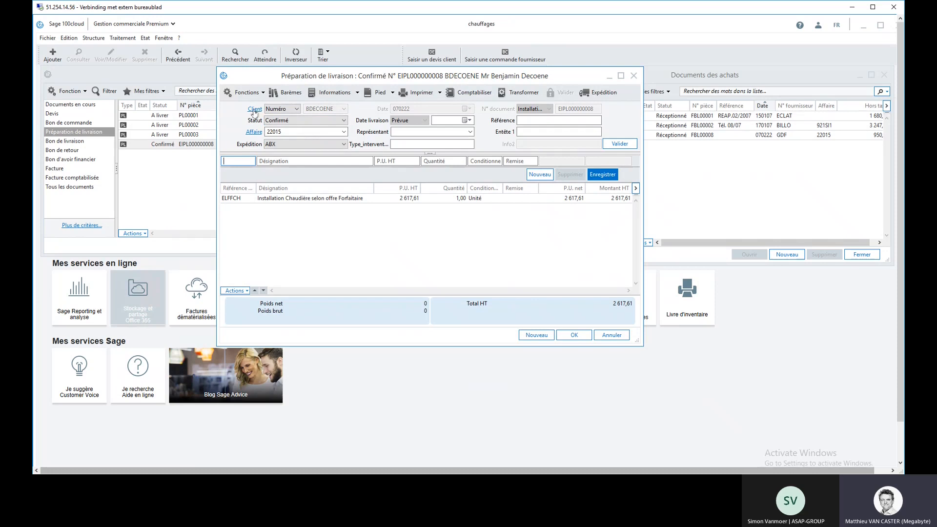
pyautogui.click(575, 336)
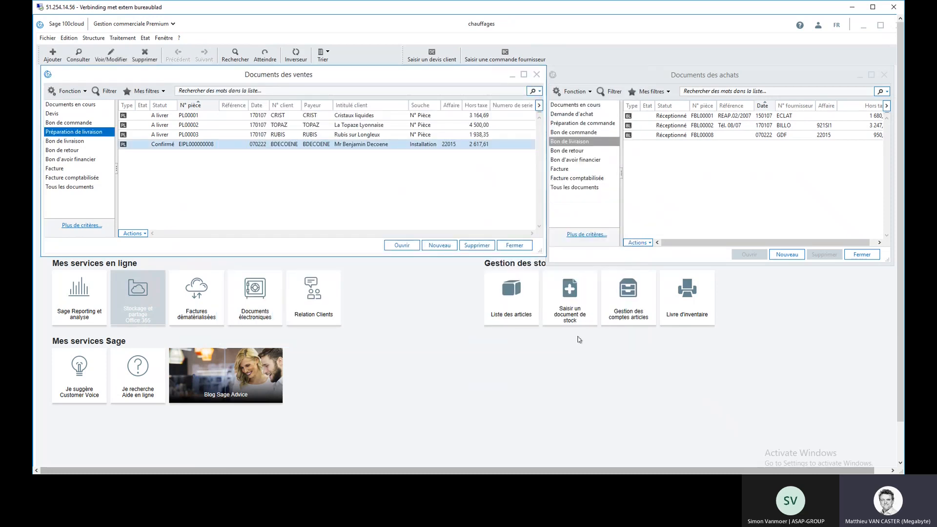
pyautogui.click(537, 74)
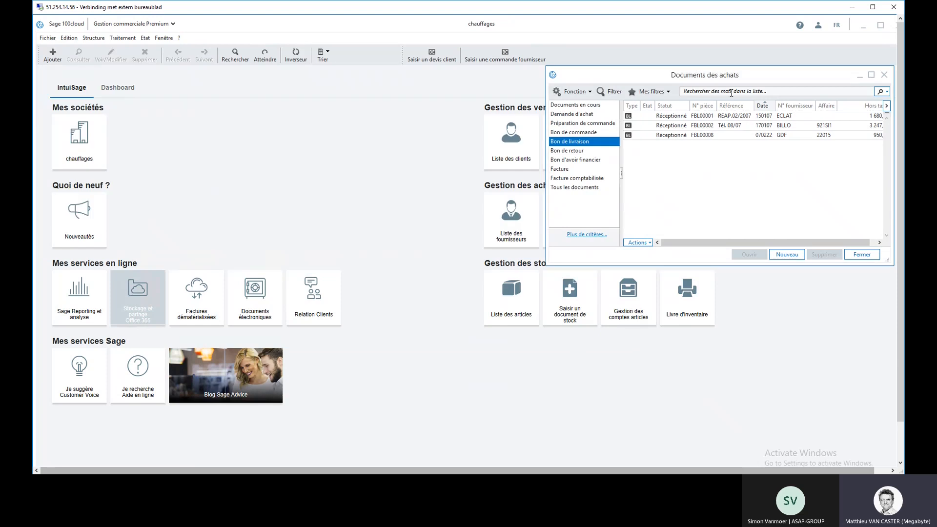
pyautogui.click(884, 75)
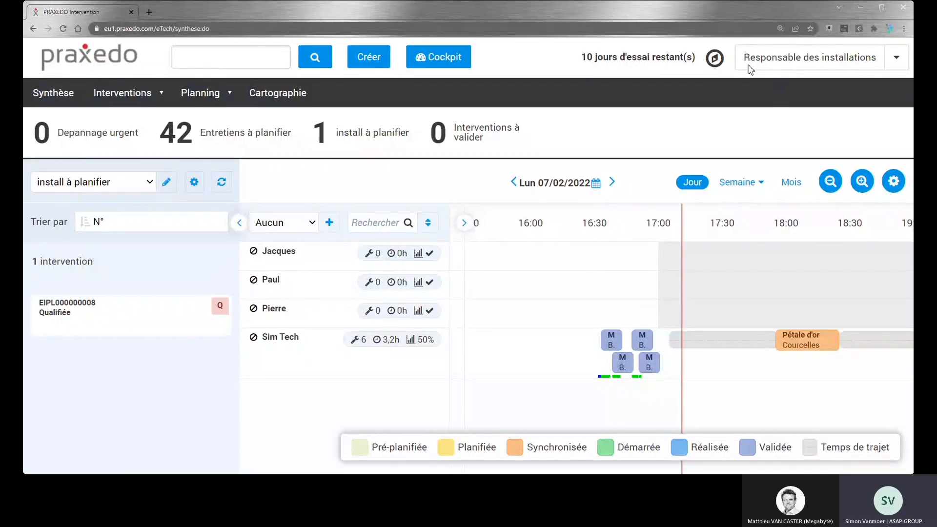
# Step: Schedule the qualified installation intervention for the last listed technician at 17:20 on 07/02/2022
pyautogui.moveTo(743, 63); pyautogui.dragTo(877, 63)
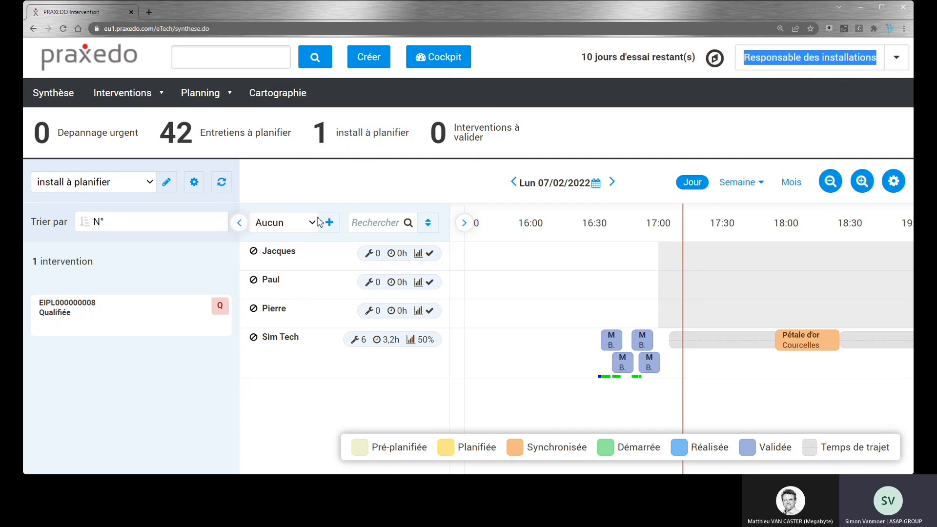
pyautogui.moveTo(485, 384); pyautogui.dragTo(363, 365)
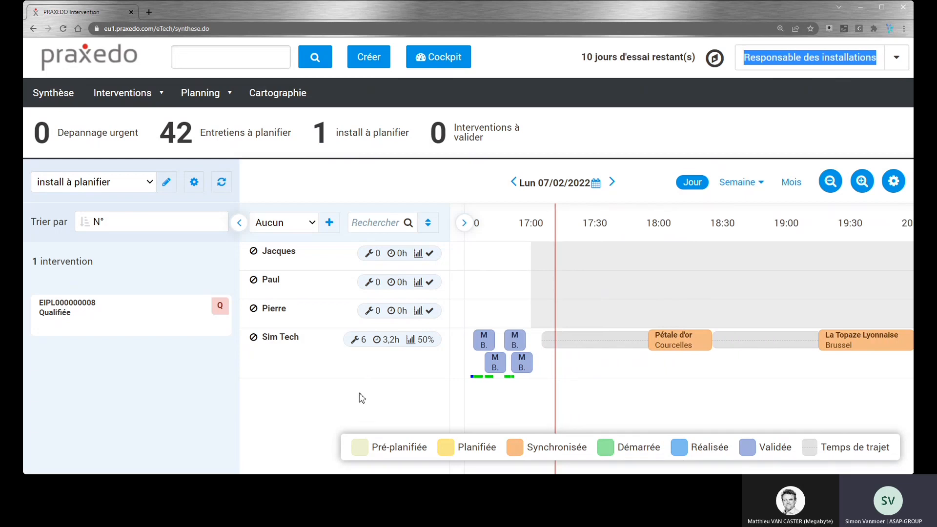
pyautogui.moveTo(105, 316)
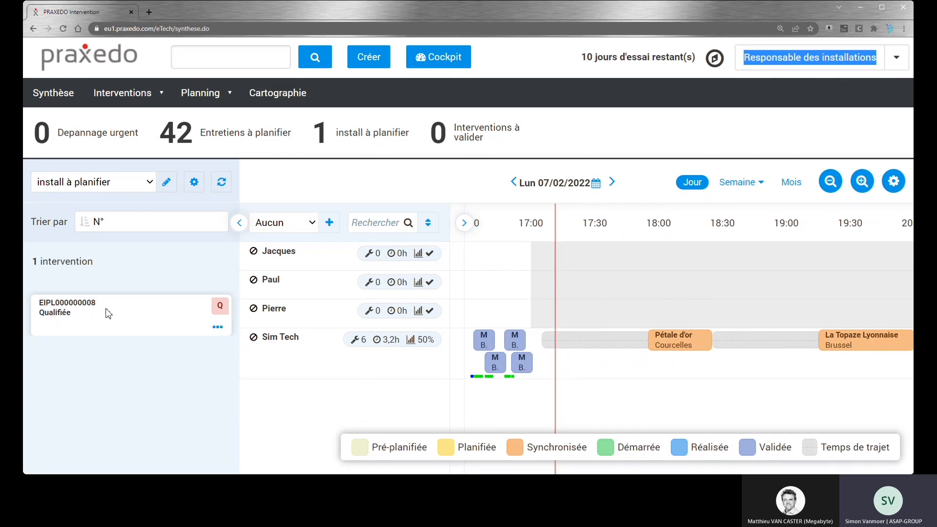
pyautogui.moveTo(106, 315); pyautogui.dragTo(657, 373)
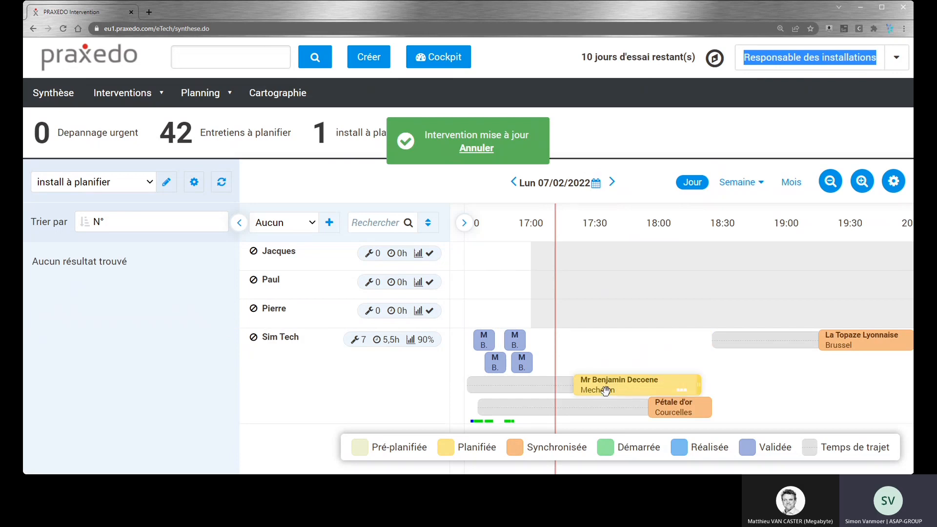
# Step: Open the planned installation's detail page and check its planning data and Code Affaire
pyautogui.moveTo(606, 389)
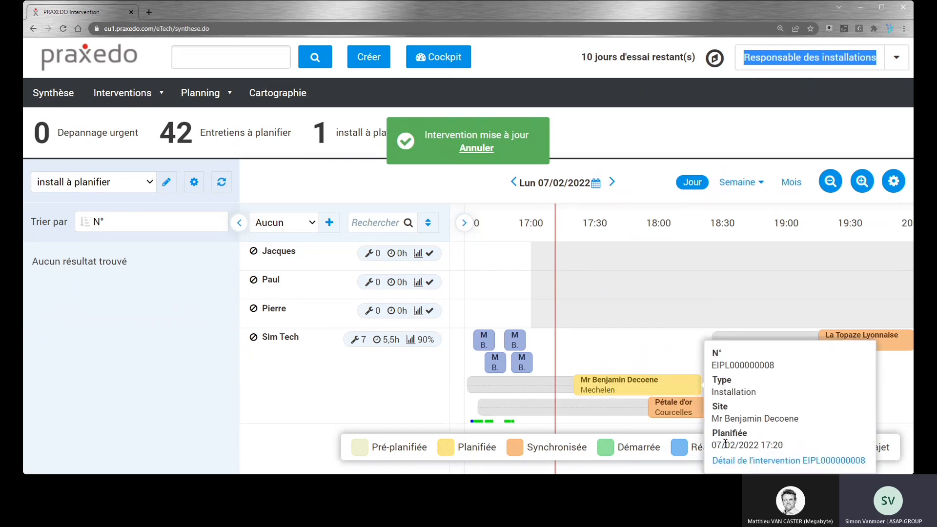
pyautogui.click(737, 467)
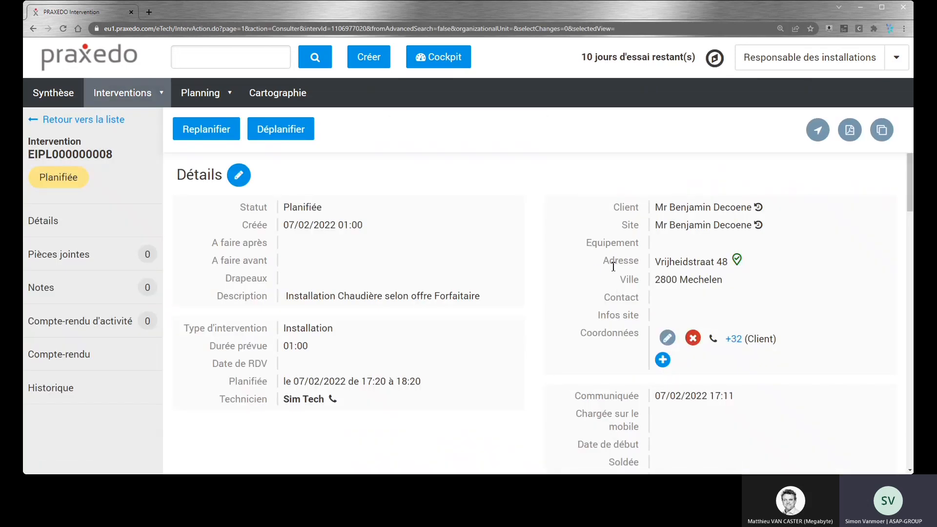
pyautogui.scroll(-2, 596, 271)
pyautogui.scroll(-3, 577, 269)
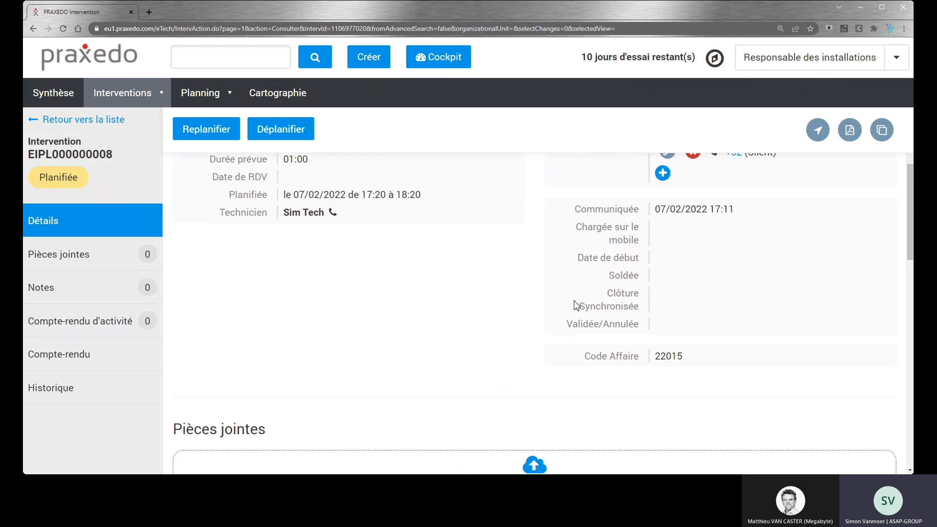
pyautogui.moveTo(583, 357); pyautogui.dragTo(680, 360)
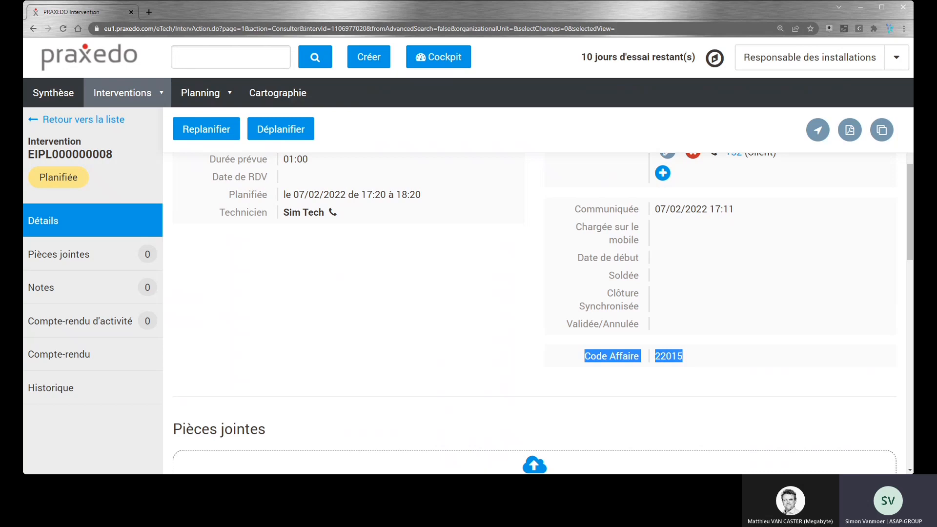
# Step: Review the intervention's attachments, including 22-015.pdf, its notes section and its planning status
pyautogui.scroll(-3, 347, 320)
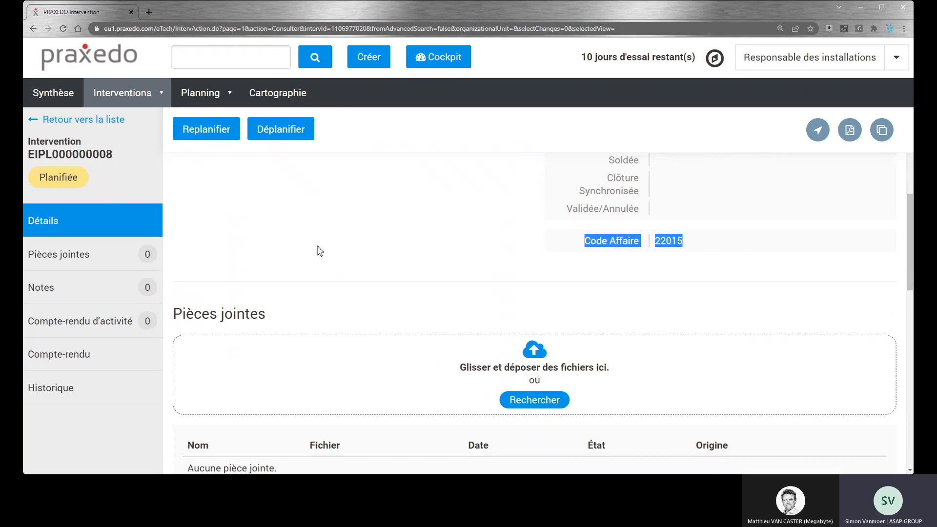
pyautogui.moveTo(174, 315); pyautogui.dragTo(281, 332)
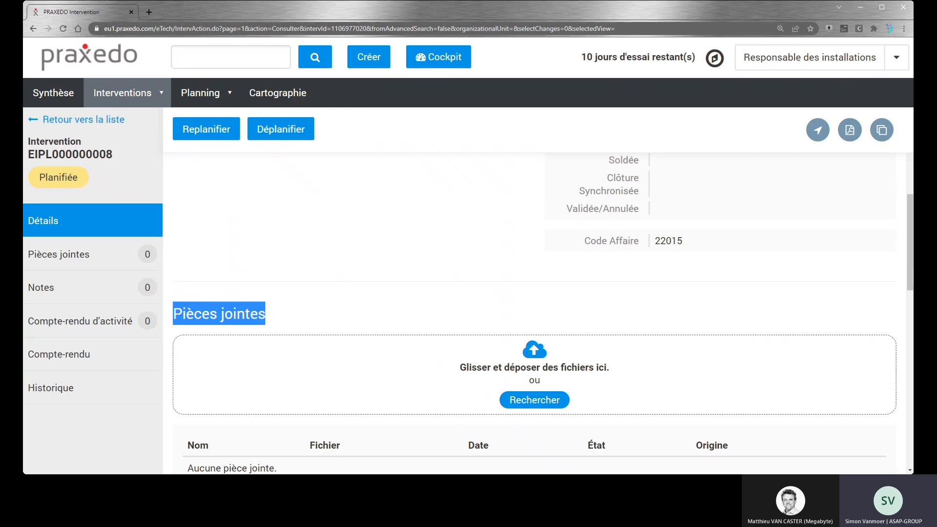
pyautogui.moveTo(35, 122); pyautogui.dragTo(385, 369)
pyautogui.scroll(-2, 386, 369)
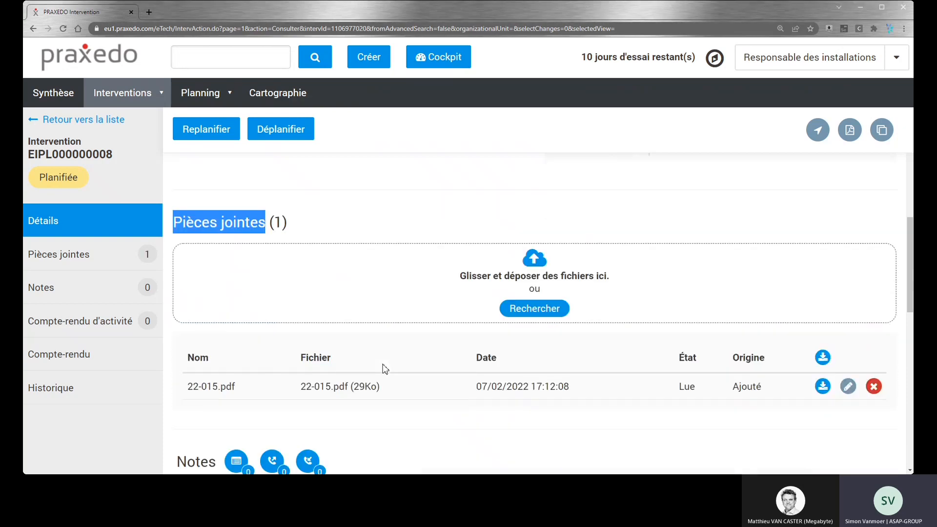
pyautogui.moveTo(189, 369); pyautogui.dragTo(291, 404)
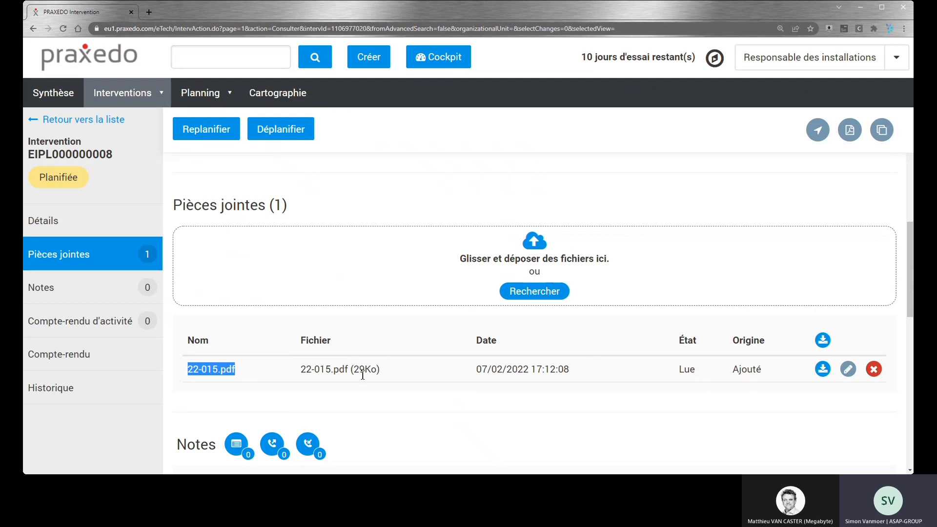
pyautogui.scroll(-1, 349, 337)
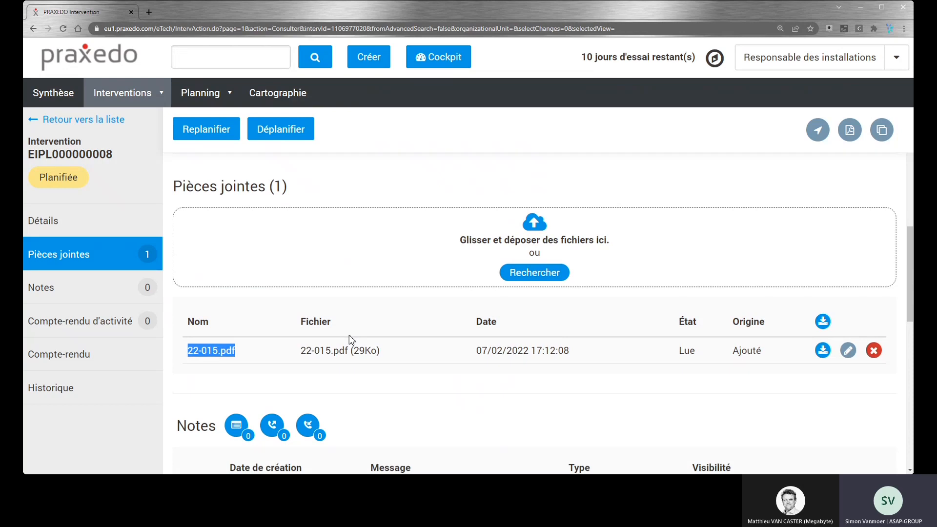
pyautogui.scroll(-2, 355, 327)
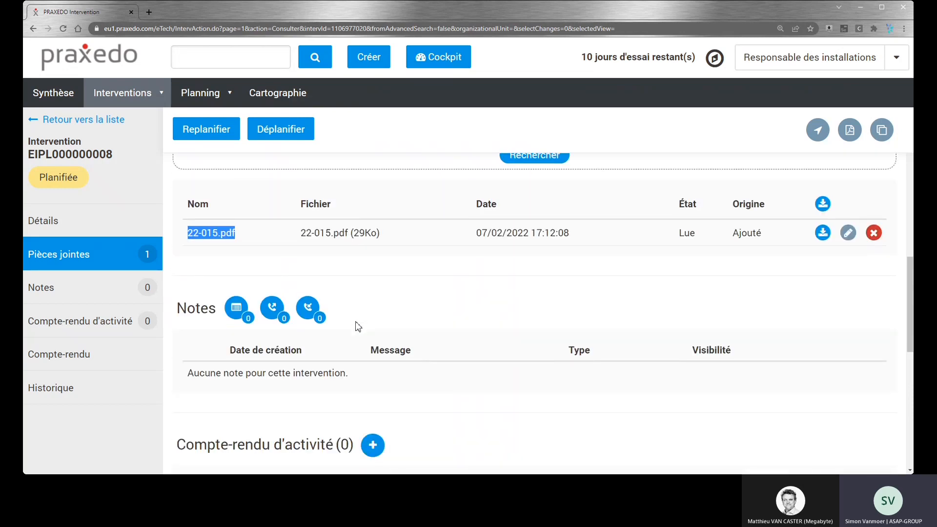
pyautogui.doubleClick(54, 178)
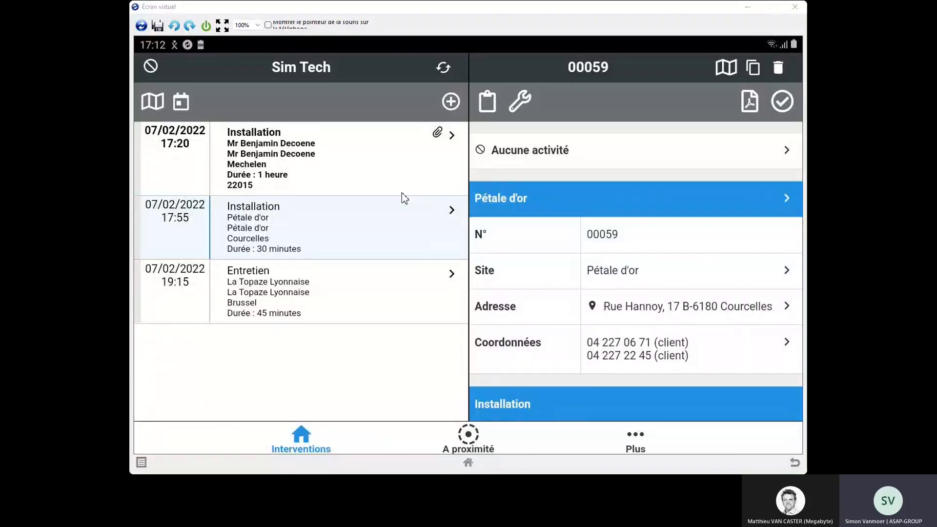
# Step: Open the 17:20 Installation on the technician's mobile screen and start the Prestation activity for it
pyautogui.click(298, 159)
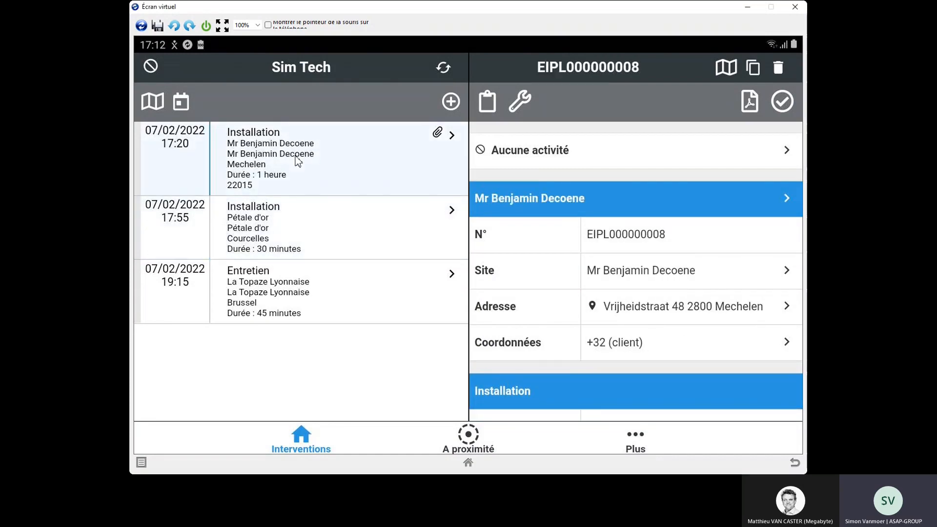
pyautogui.click(580, 151)
pyautogui.click(600, 148)
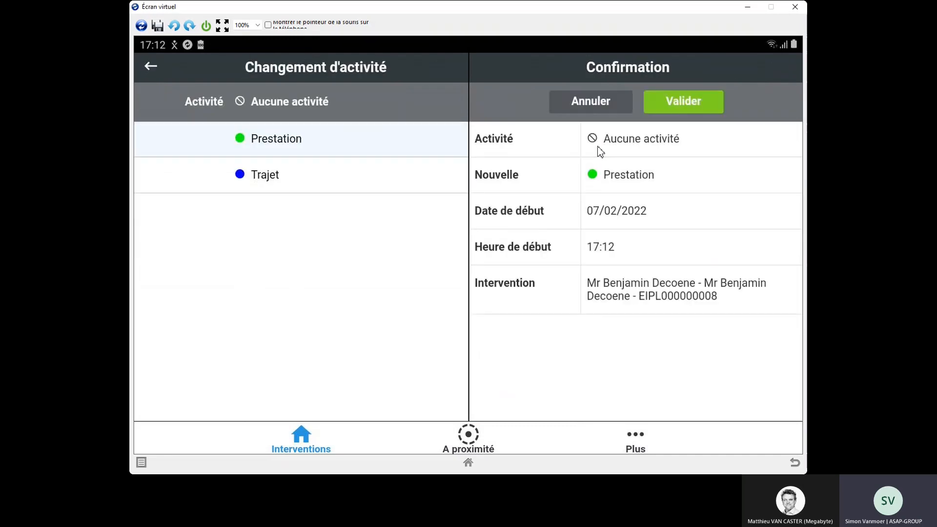
pyautogui.click(676, 105)
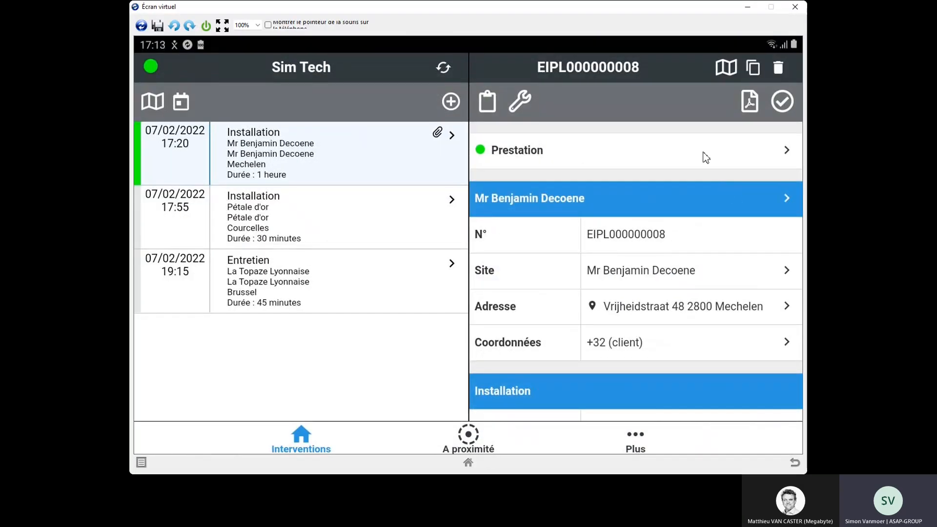
# Step: Download the installation's attachment 22-015.pdf, view it with Lecteur PDF Drive as the permanent choice, and return to the intervention
pyautogui.moveTo(592, 331); pyautogui.dragTo(564, 216)
pyautogui.moveTo(543, 335); pyautogui.dragTo(541, 266)
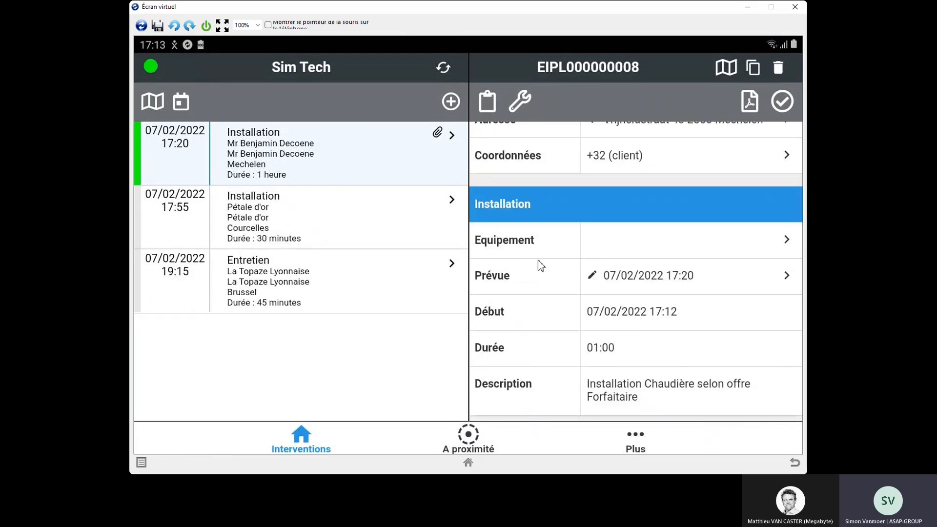
pyautogui.moveTo(522, 362); pyautogui.dragTo(523, 245)
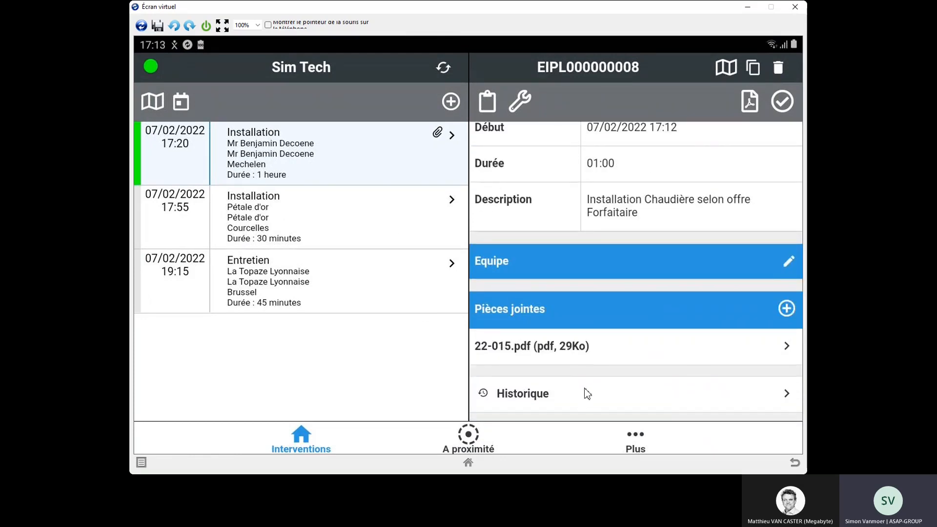
pyautogui.click(514, 346)
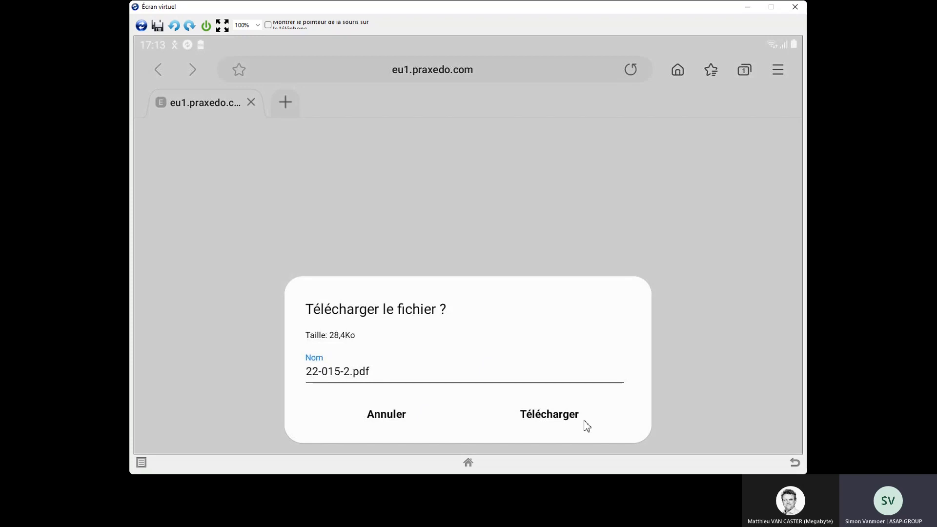
pyautogui.click(565, 419)
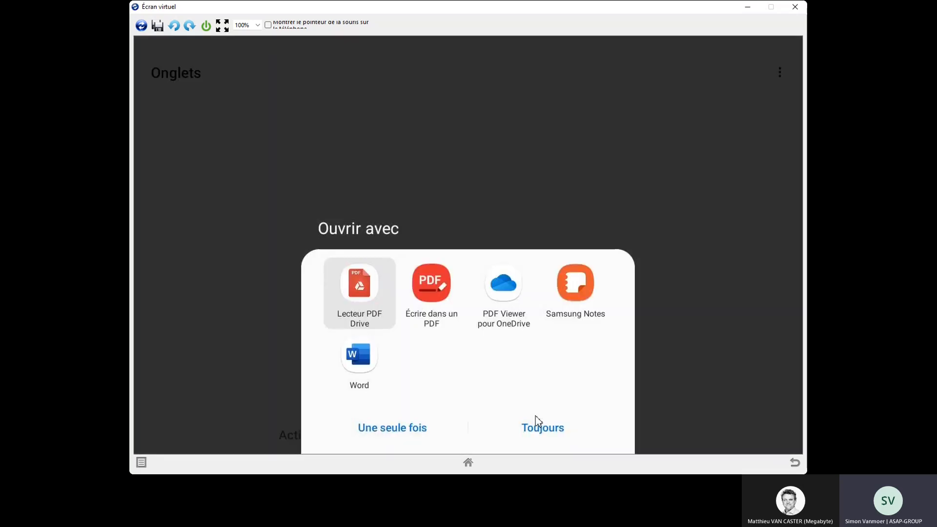
pyautogui.click(536, 419)
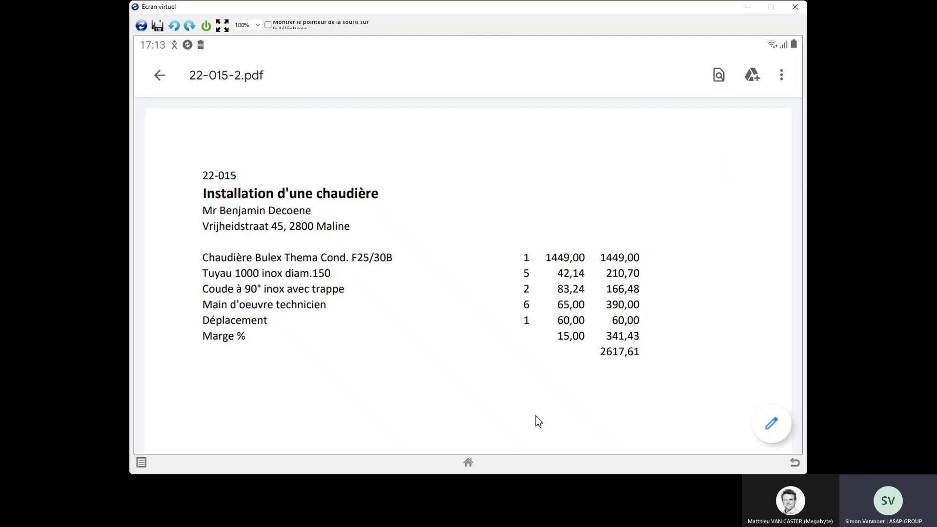
pyautogui.click(794, 462)
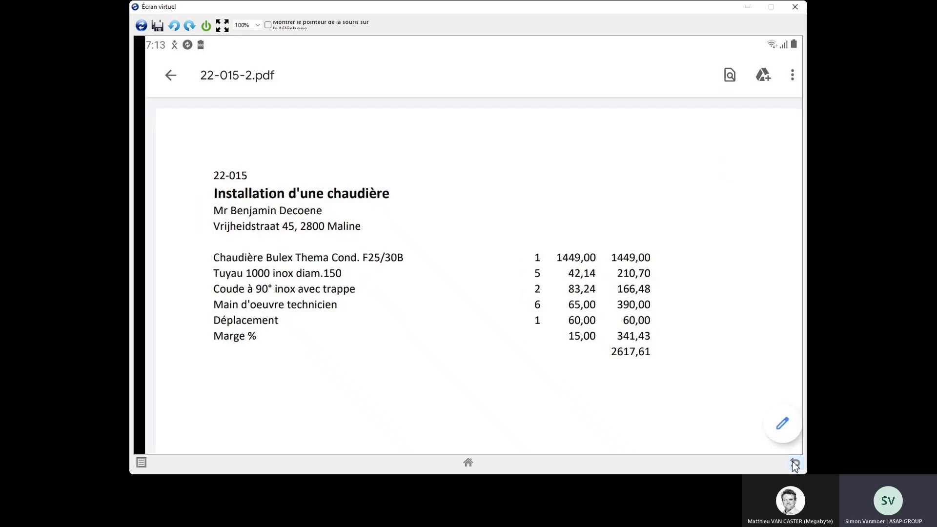
pyautogui.click(795, 463)
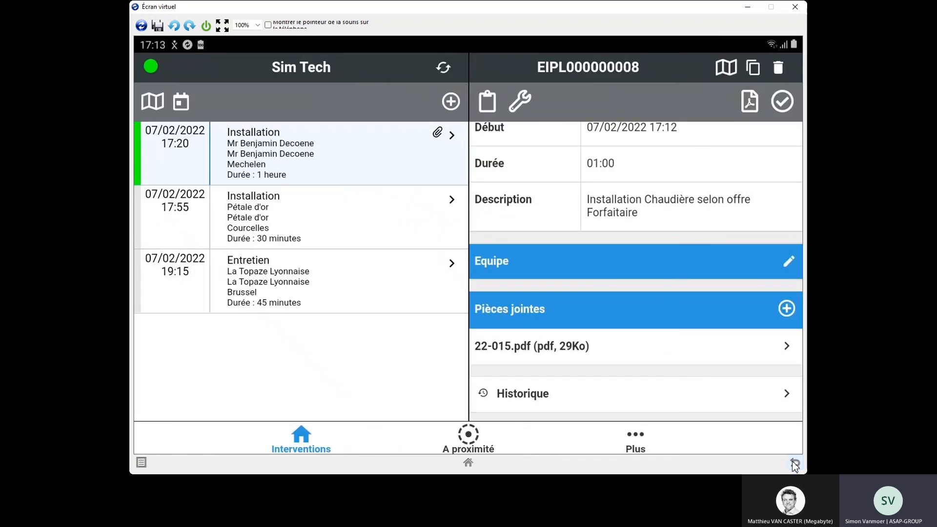
# Step: Open the installation's Compte-rendu and set the Numéro de série to 6789
pyautogui.scroll(8, 574, 309)
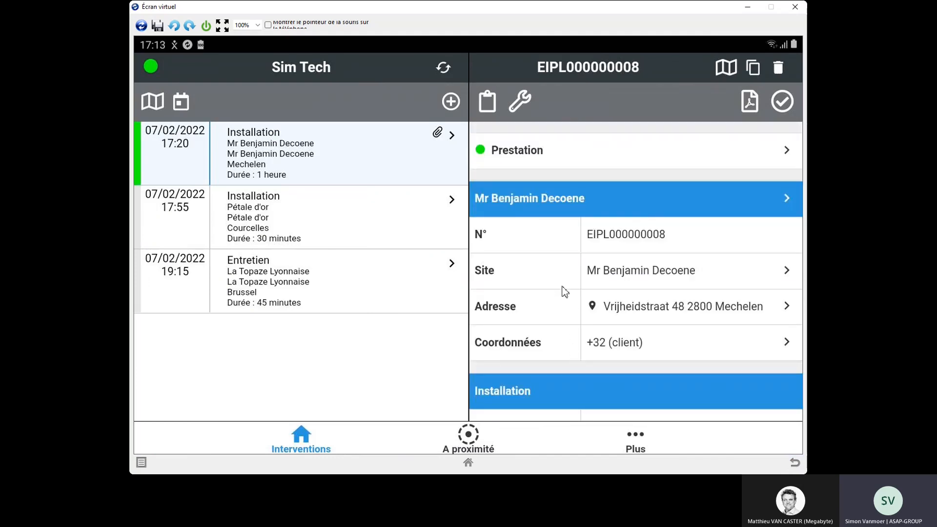
pyautogui.scroll(-8, 570, 291)
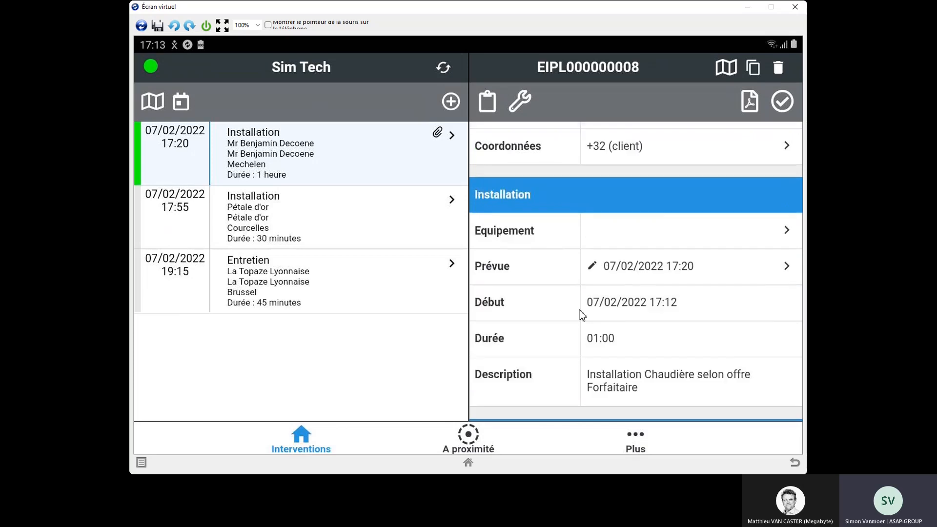
pyautogui.click(487, 103)
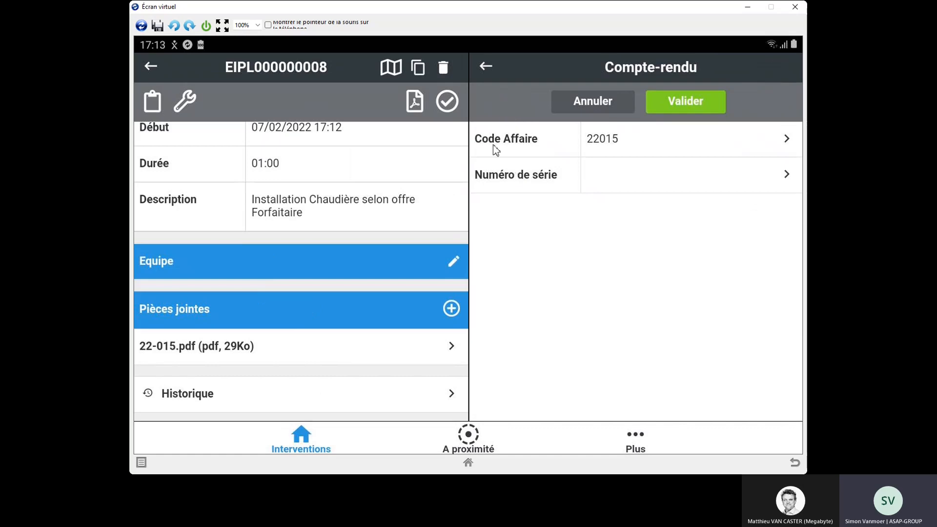
pyautogui.click(623, 186)
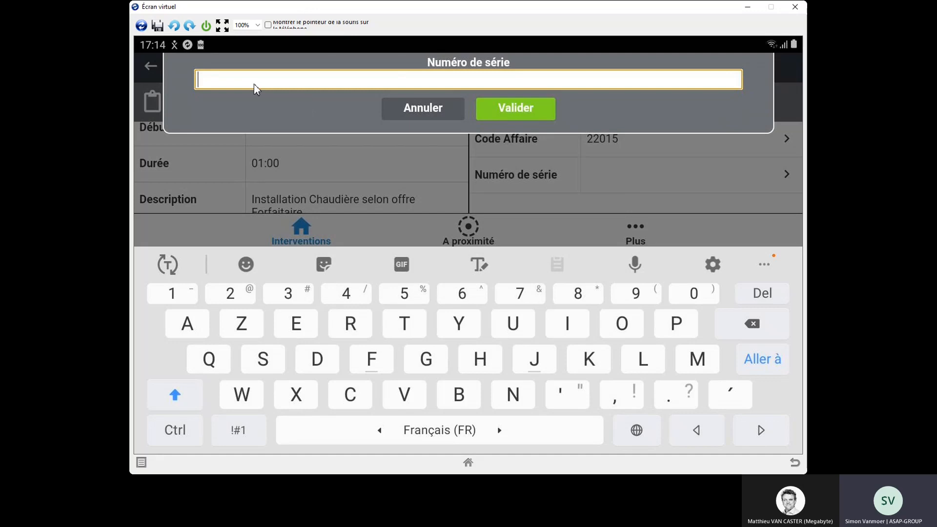
pyautogui.write('6789')
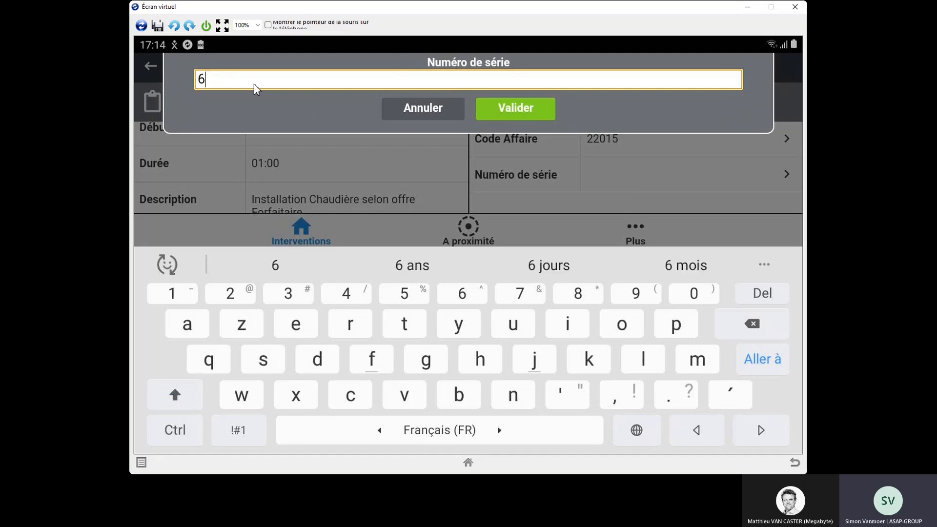
pyautogui.click(552, 106)
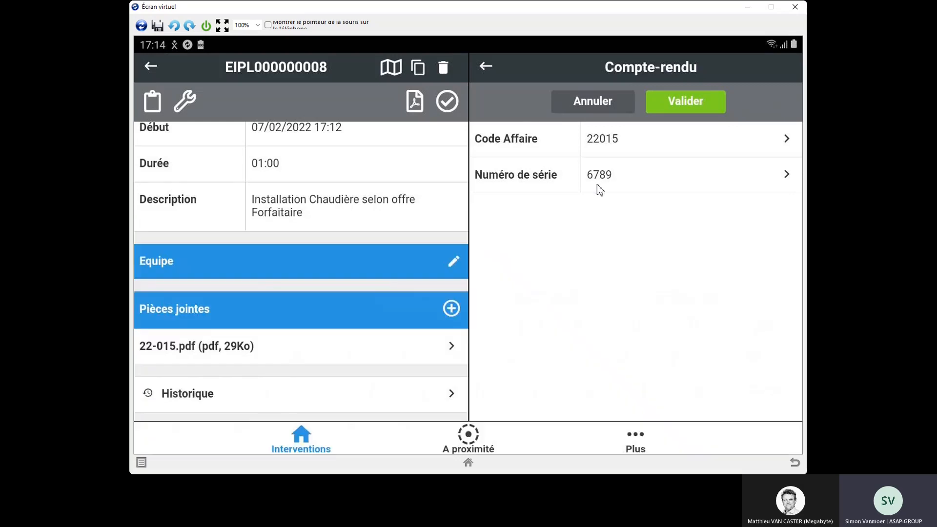
# Step: Add one Chaudière Bulex Thema Cond. F25/30B with TVA 21 % to the intervention's articles
pyautogui.click(185, 103)
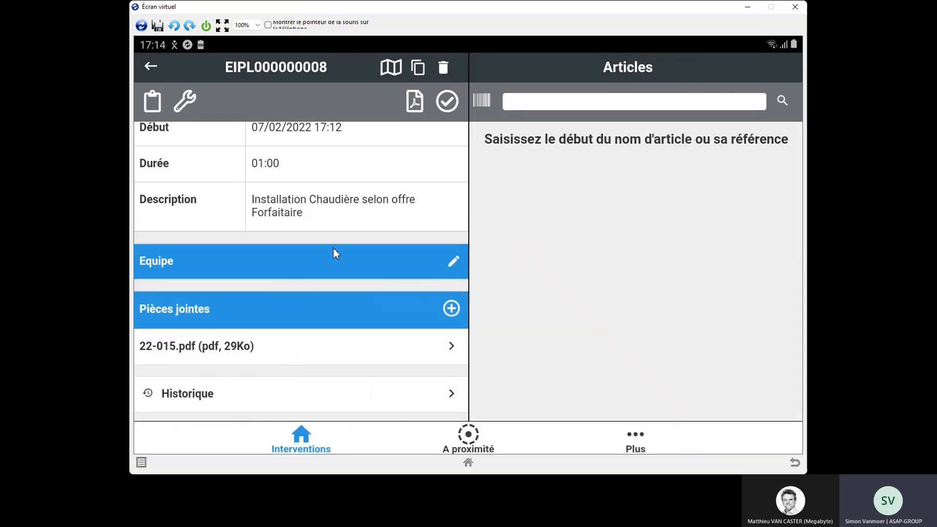
pyautogui.click(541, 109)
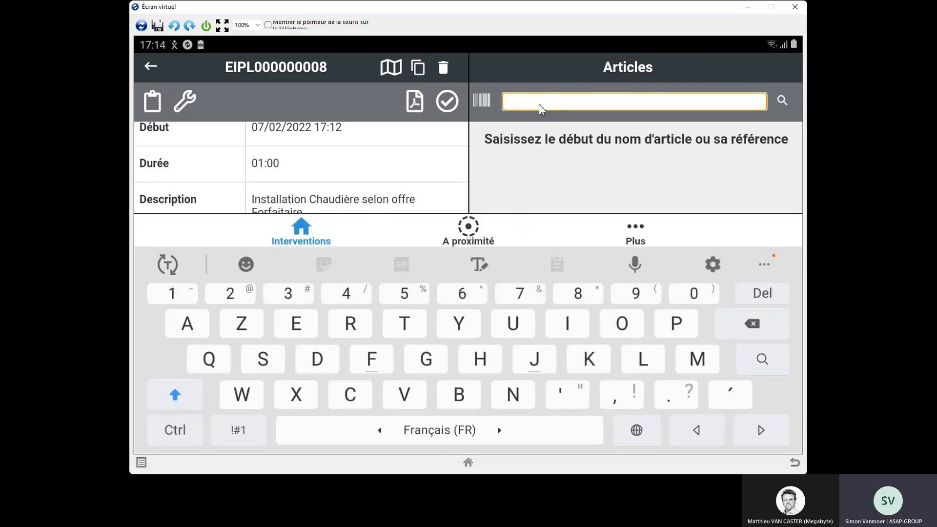
pyautogui.write('bulex')
pyautogui.press('Return')
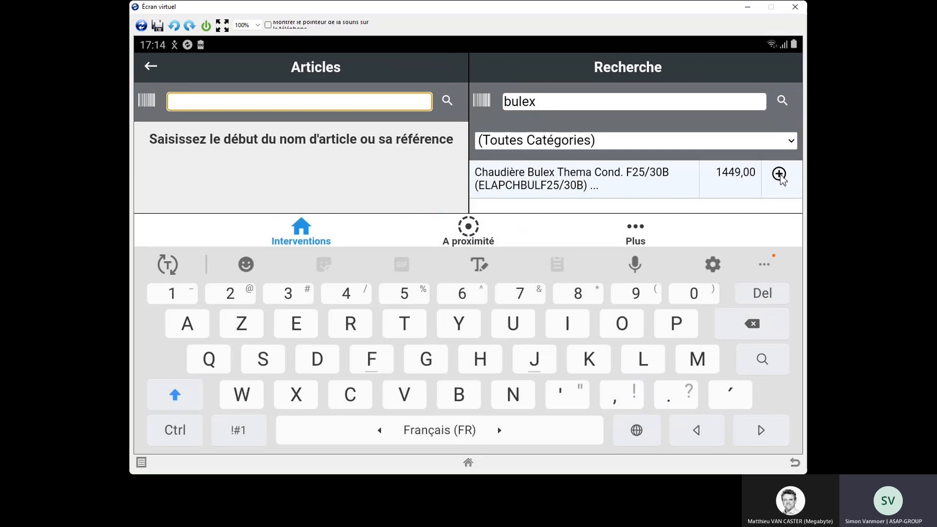
pyautogui.click(780, 177)
pyautogui.click(392, 314)
pyautogui.click(515, 137)
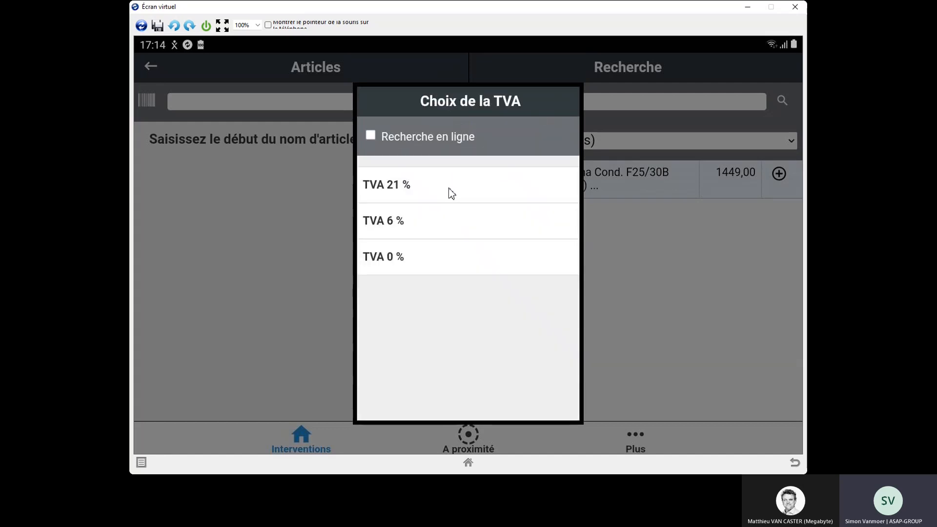
pyautogui.click(451, 193)
# Step: Add five Tuyau 1000 inox diam.150 with TVA 21 % to the intervention's articles
pyautogui.click(549, 105)
pyautogui.write('t')
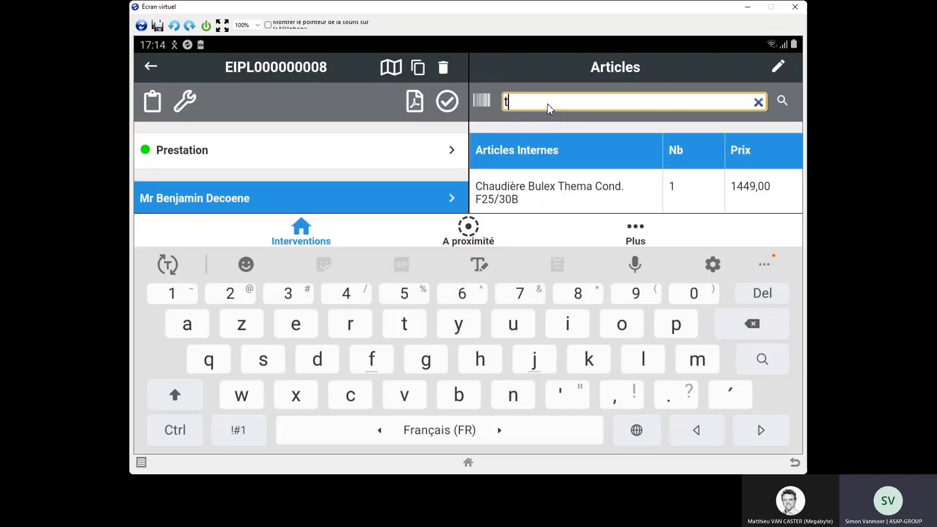
pyautogui.write('uyau')
pyautogui.press('Return')
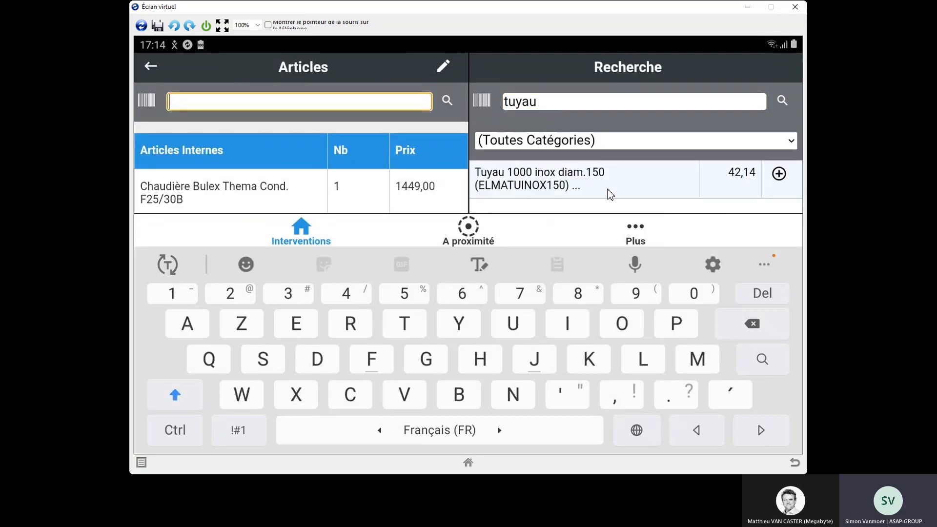
pyautogui.click(783, 180)
pyautogui.click(471, 341)
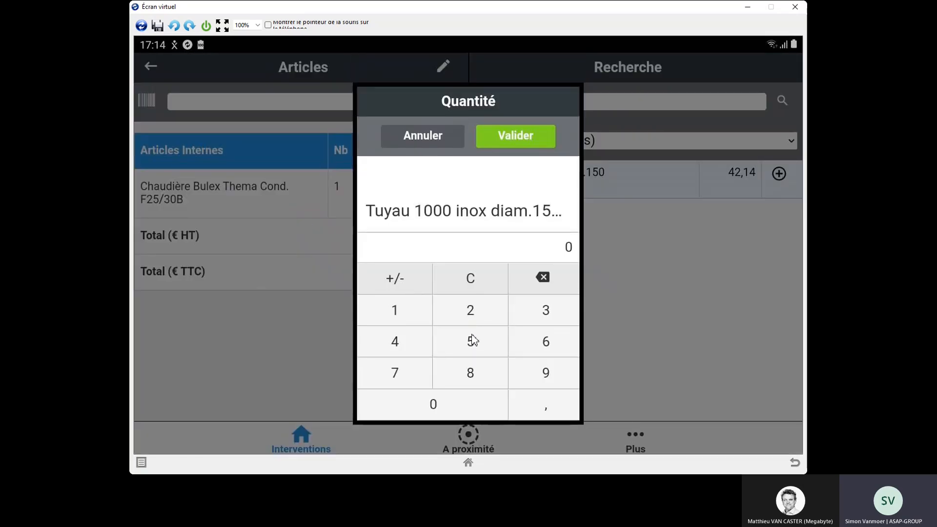
pyautogui.click(517, 139)
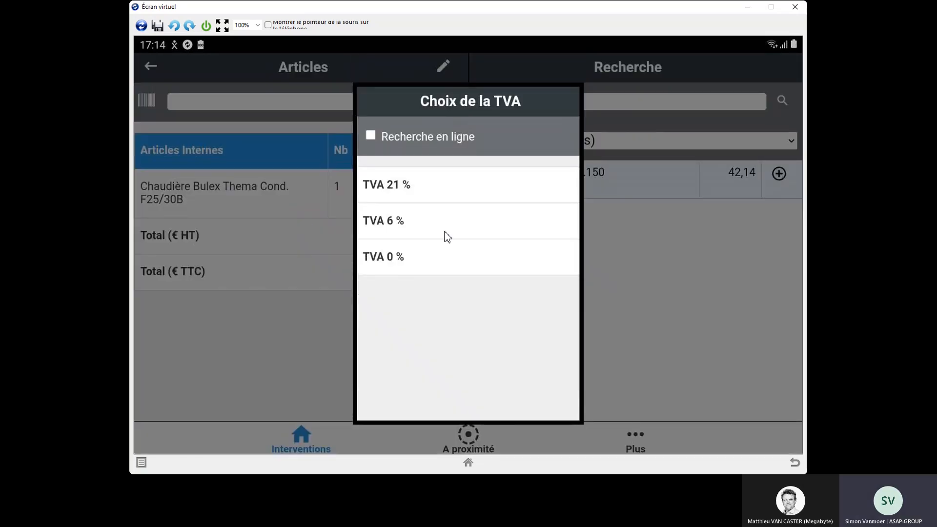
pyautogui.click(427, 180)
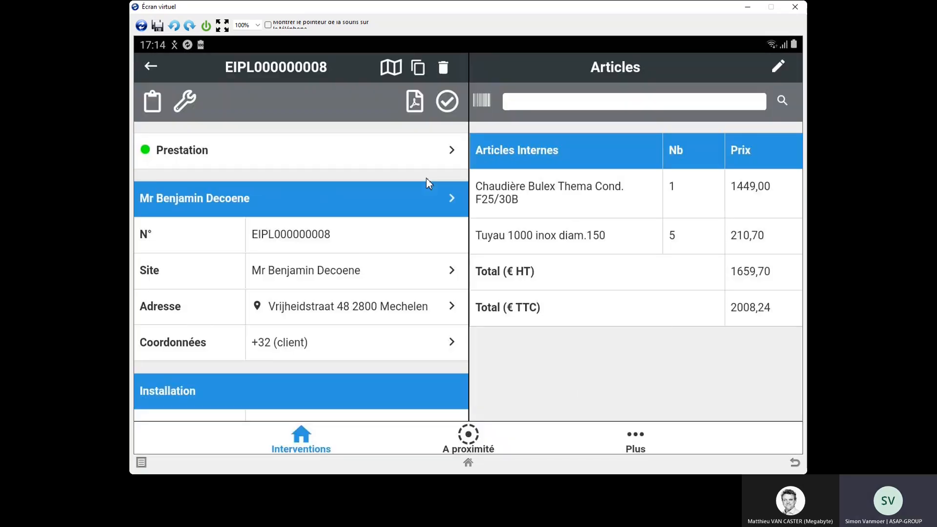
# Step: Add two Coude à 90° inox avec trappe with TVA 21 % to the intervention's articles
pyautogui.click(782, 100)
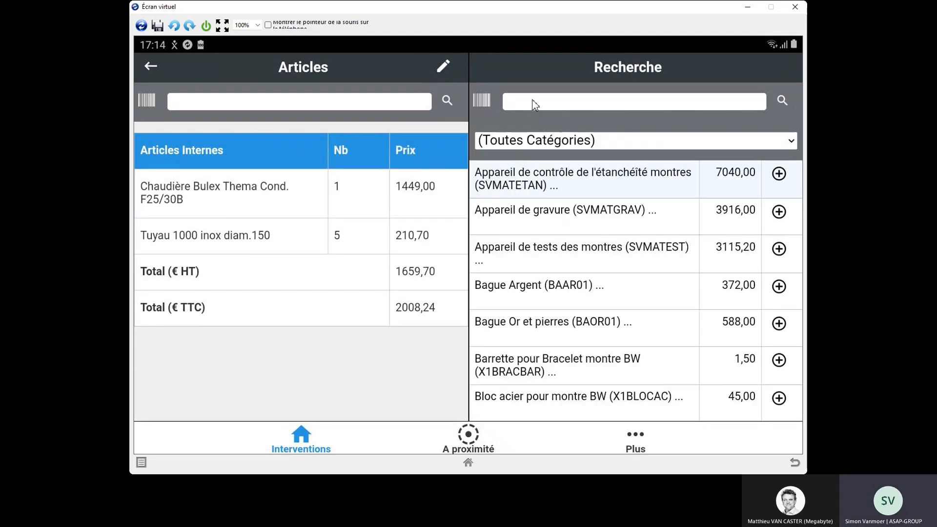
pyautogui.click(533, 106)
pyautogui.write('coude')
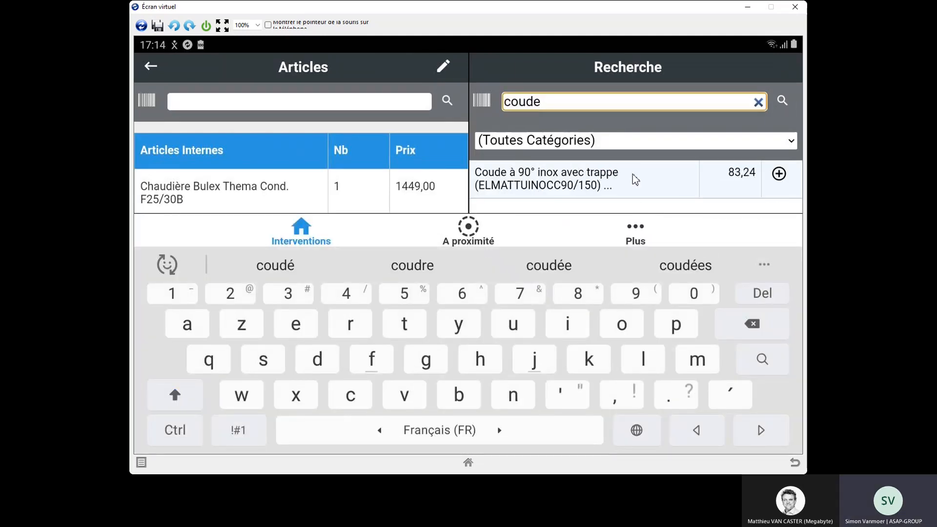
pyautogui.click(780, 174)
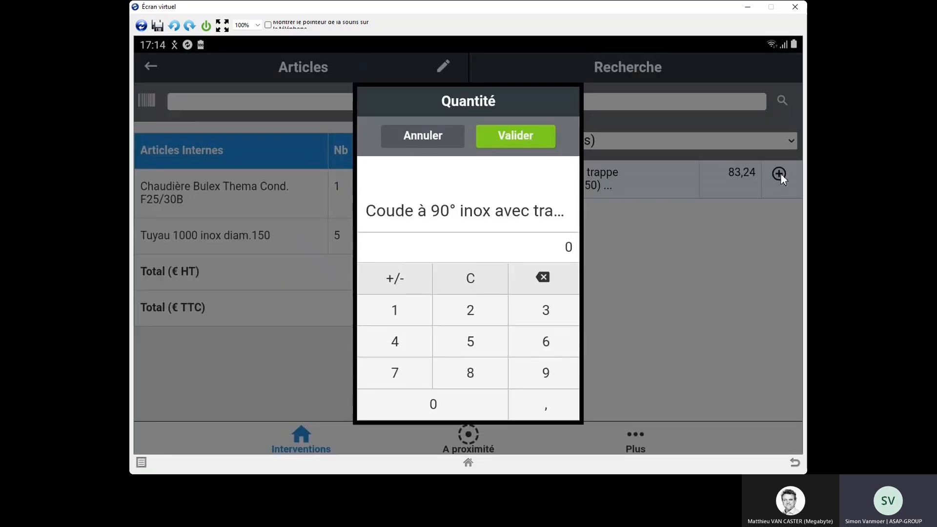
pyautogui.click(478, 298)
pyautogui.click(527, 147)
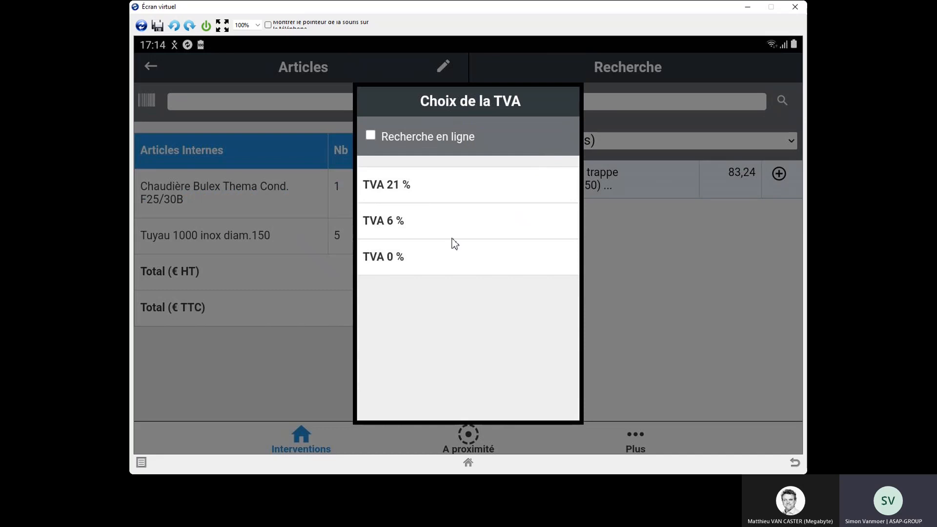
pyautogui.click(424, 192)
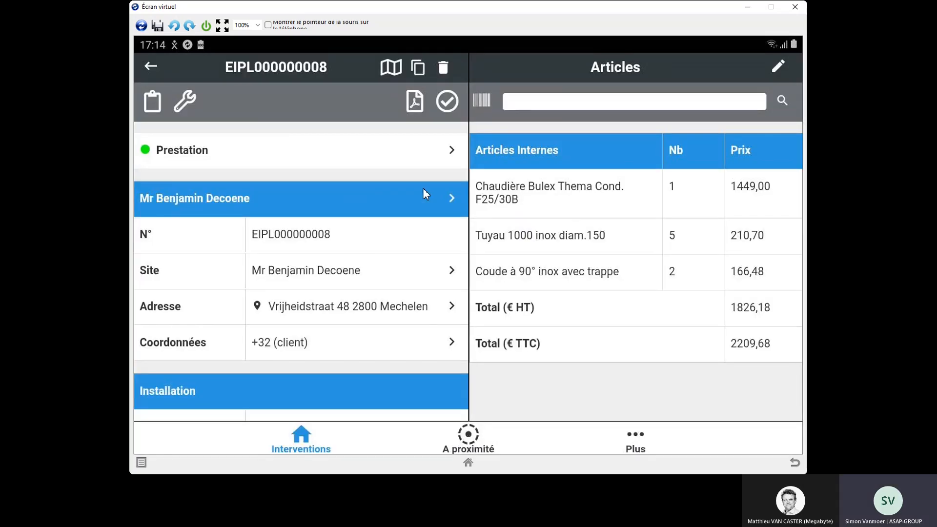
# Step: Add Main d'oeuvre technicien with quantity 5 and TVA 21 % to the intervention's articles
pyautogui.click(550, 103)
pyautogui.write('main')
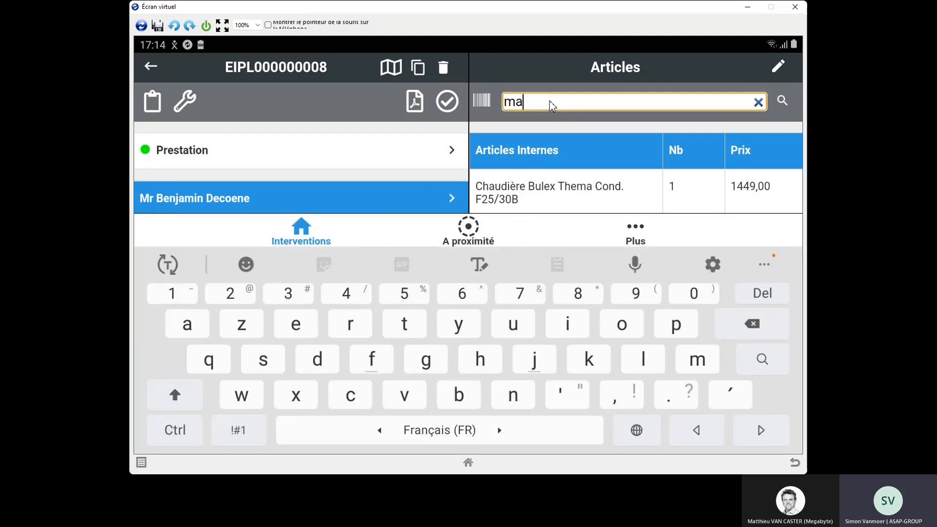
pyautogui.click(552, 107)
pyautogui.write('d')
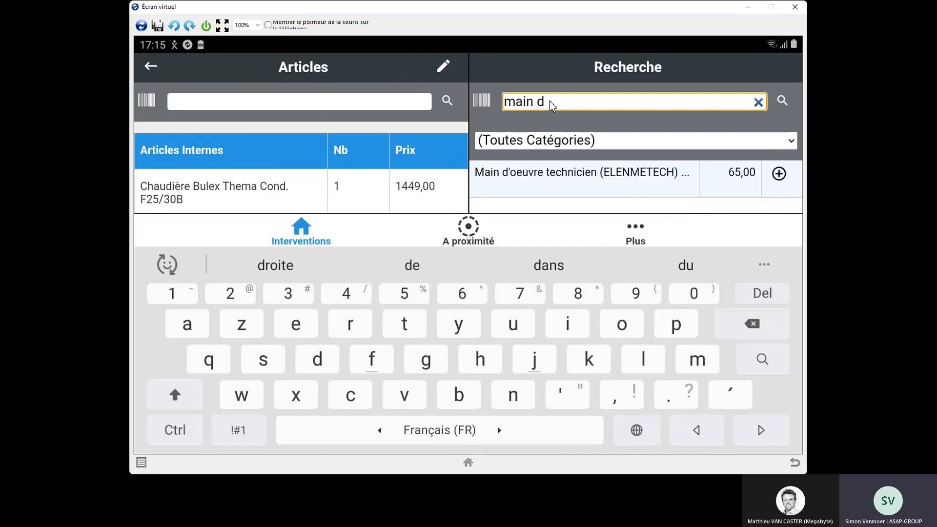
pyautogui.click(779, 174)
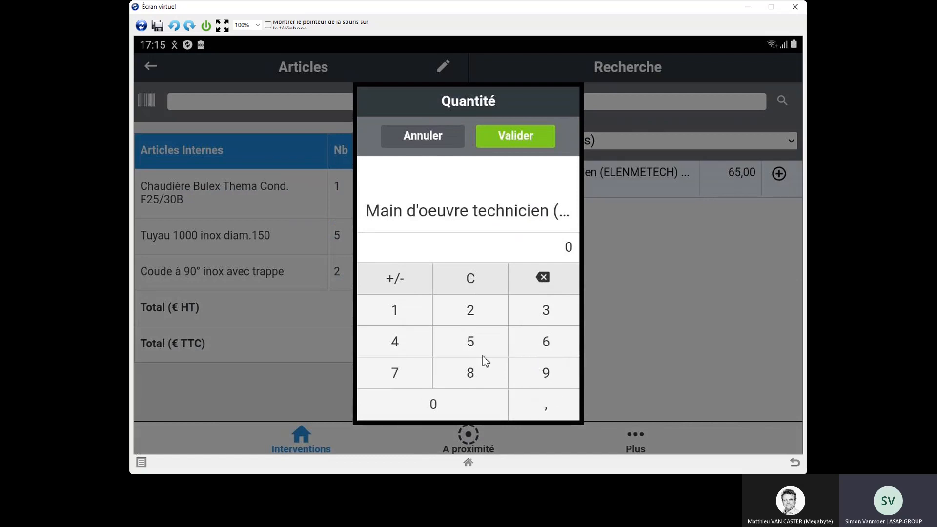
pyautogui.click(471, 342)
pyautogui.click(502, 141)
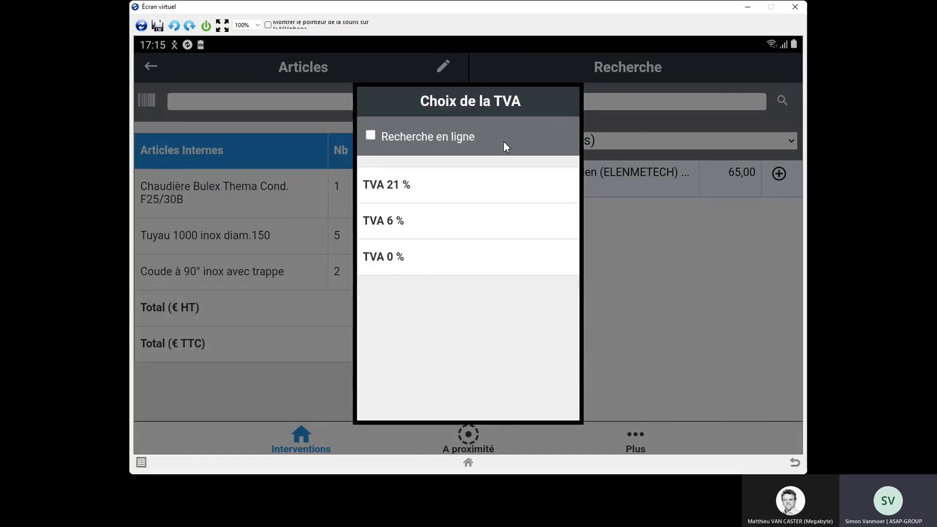
pyautogui.click(458, 186)
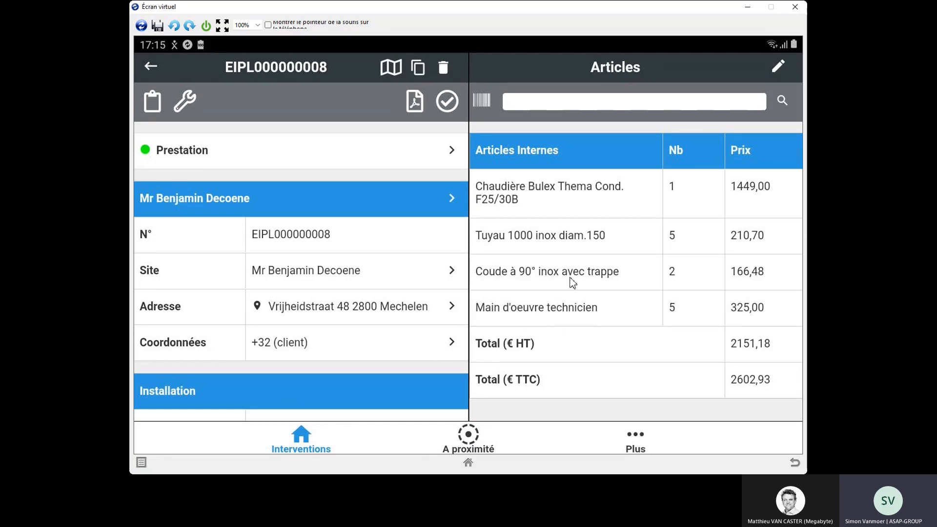
# Step: Add one Déplacement with TVA 21 % to the intervention's articles and check the end of the list
pyautogui.click(645, 107)
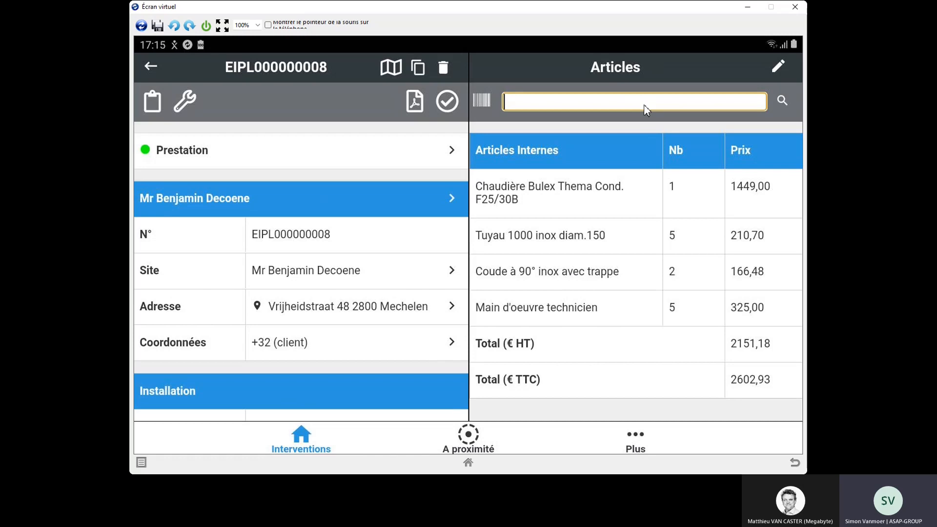
pyautogui.write('dep')
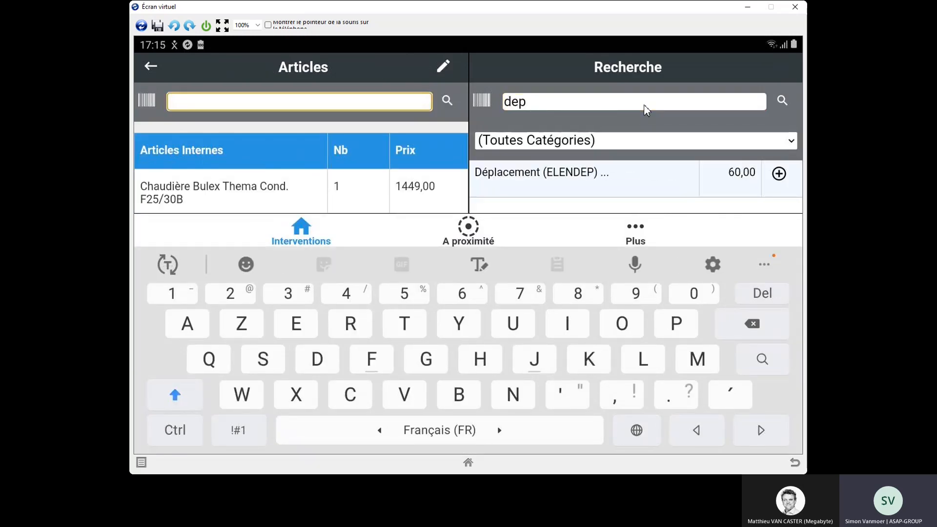
pyautogui.click(779, 174)
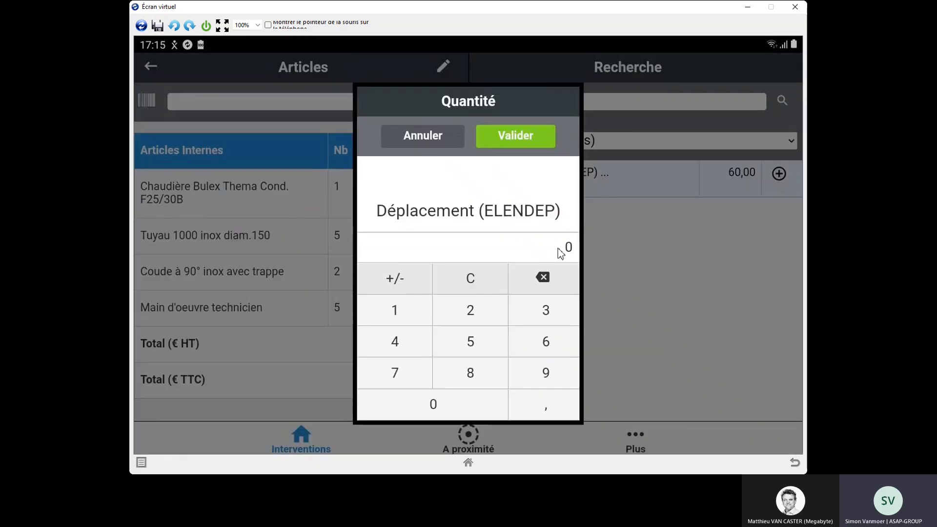
pyautogui.click(413, 311)
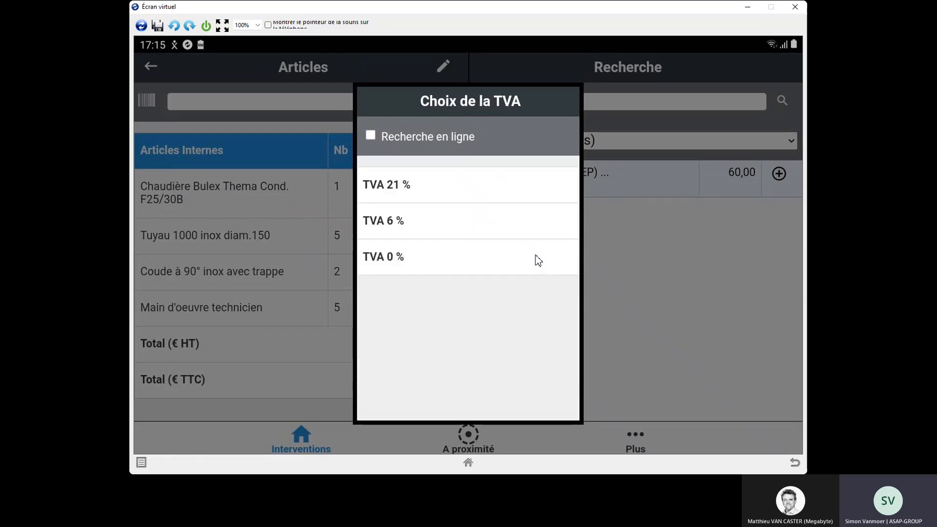
pyautogui.click(468, 195)
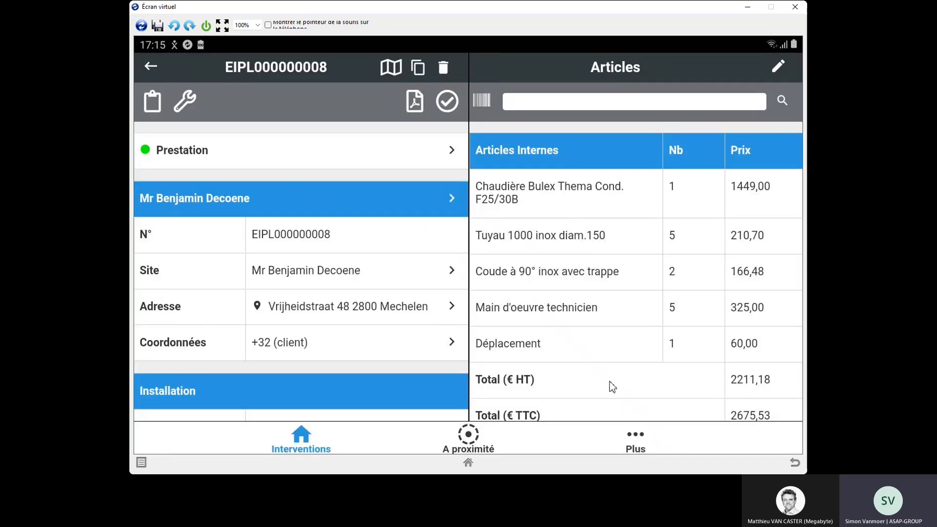
pyautogui.moveTo(610, 387); pyautogui.dragTo(614, 284)
# Step: Complete the Compte-rendu with Numéro de série 6789 and confirm closing out the intervention
pyautogui.click(154, 104)
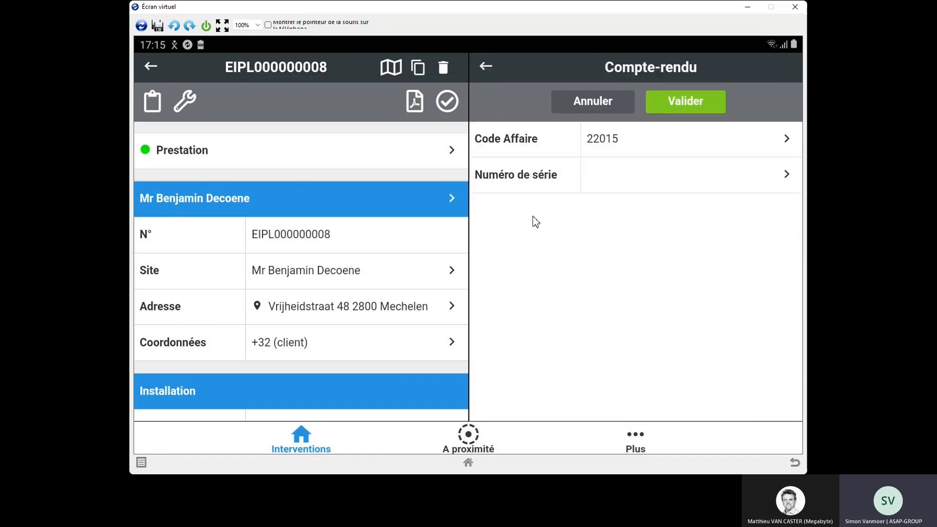
pyautogui.click(642, 174)
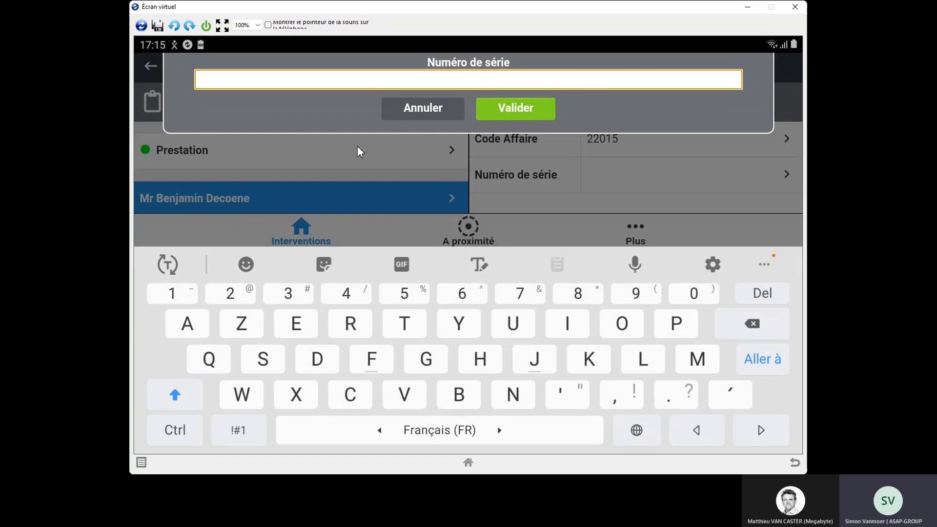
pyautogui.write('6')
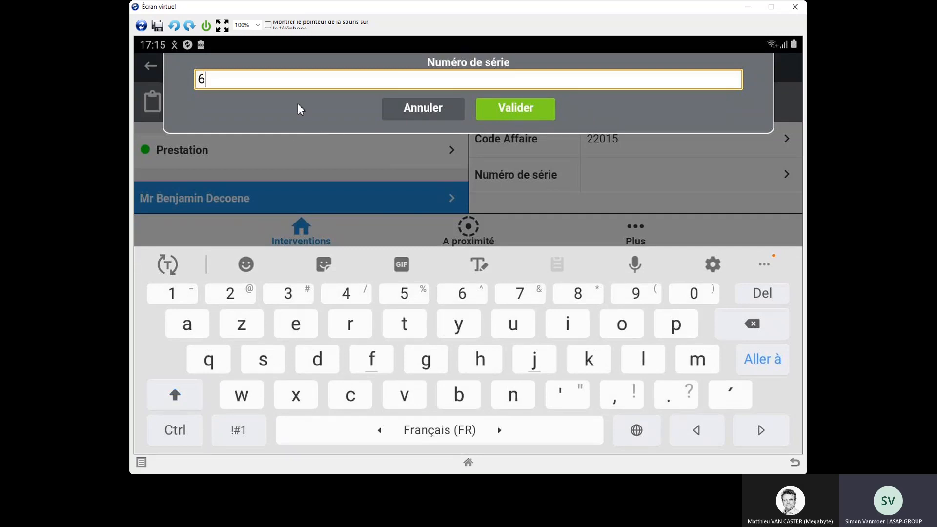
pyautogui.write('7879')
pyautogui.press('Left')
pyautogui.press('Left')
pyautogui.press('Right')
pyautogui.press('BackSpace')
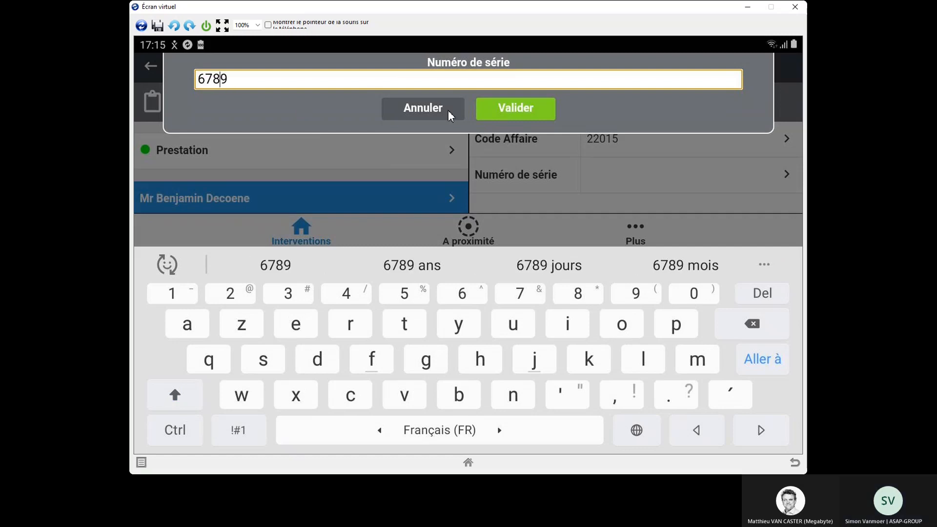
pyautogui.click(481, 109)
pyautogui.click(688, 100)
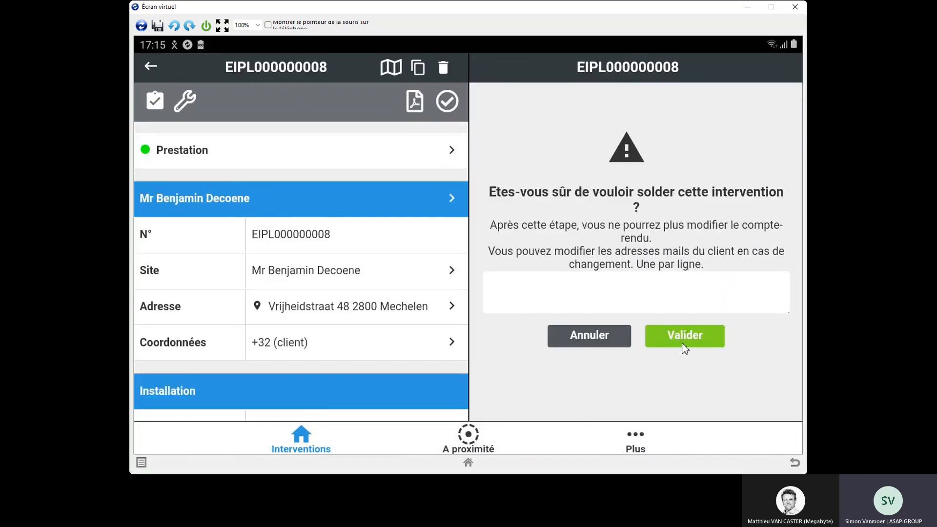
pyautogui.click(678, 337)
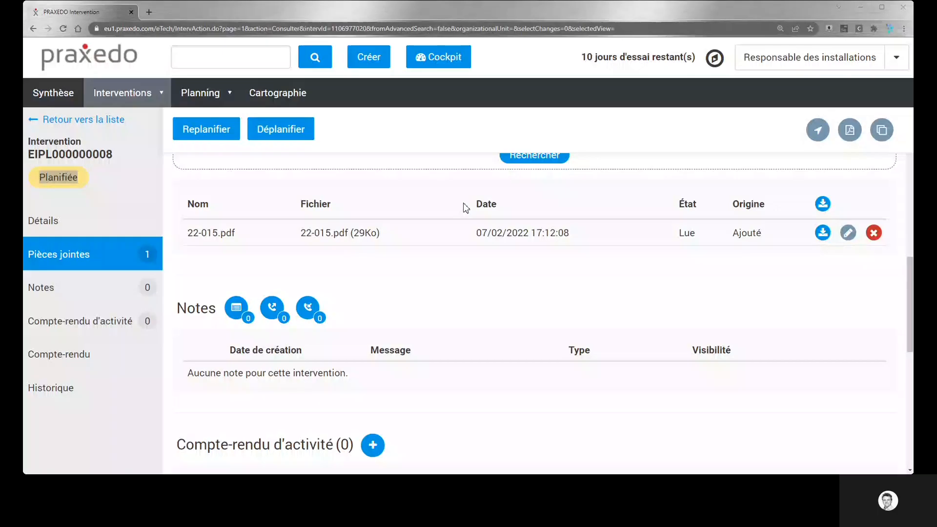
# Step: In the Praxedo web application, open the completed installation from the Interventions à valider and validate it without modification
pyautogui.click(48, 97)
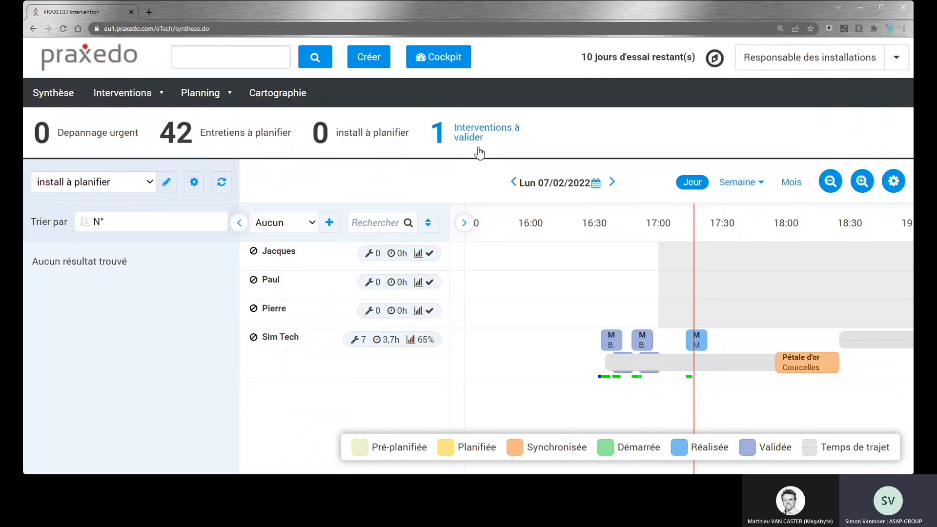
pyautogui.click(464, 139)
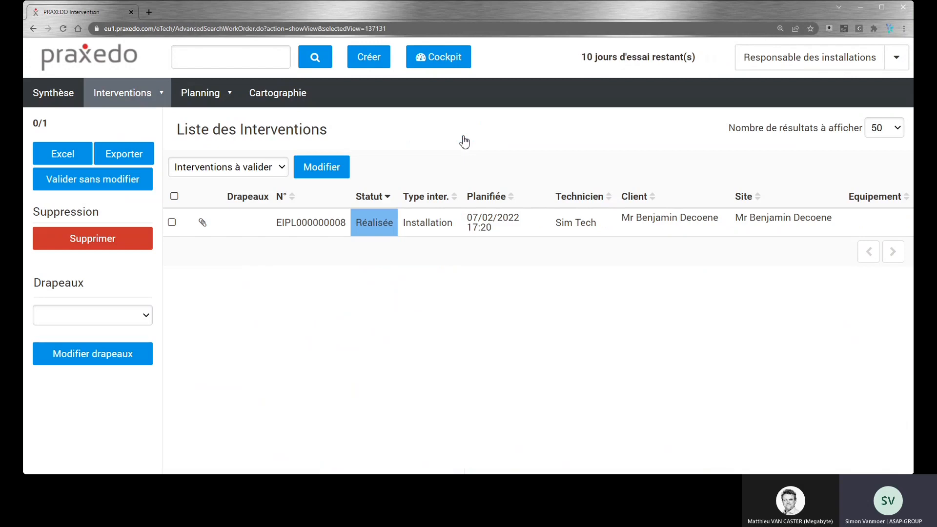
pyautogui.click(288, 235)
pyautogui.scroll(-3, 405, 254)
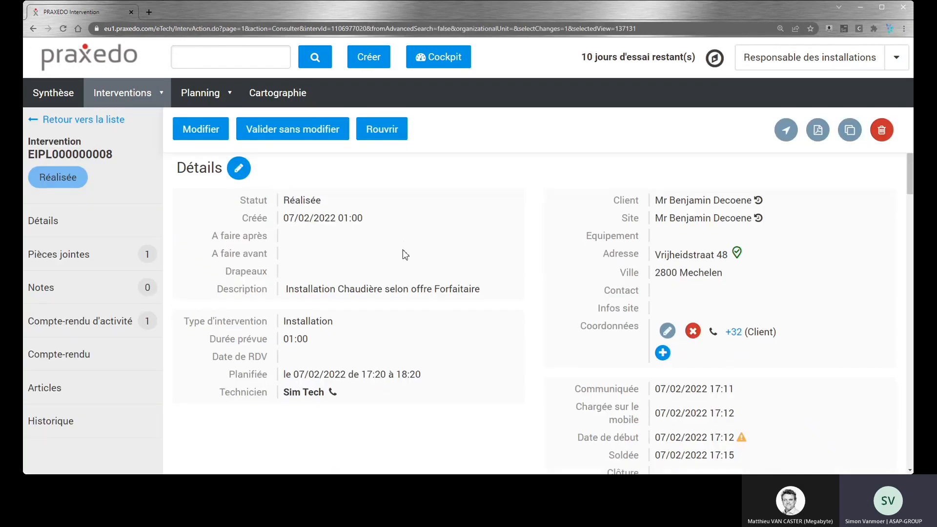
pyautogui.click(261, 132)
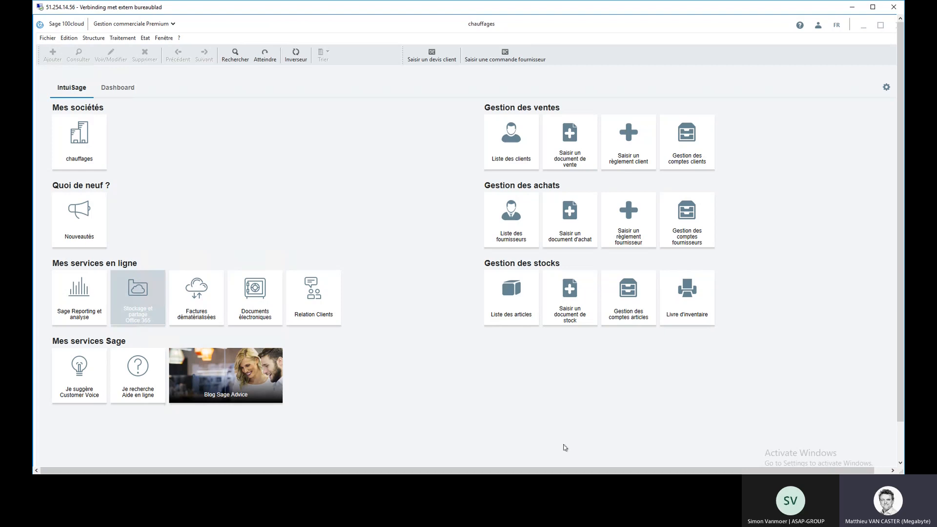
# Step: Switch to Sage 100cloud Gestion commerciale and open the Documents des ventes list
pyautogui.click(122, 39)
pyautogui.click(130, 50)
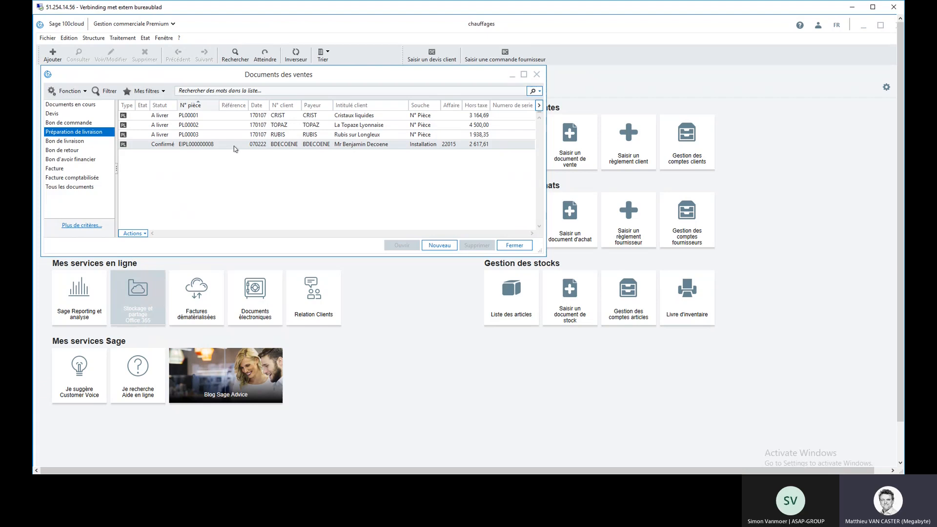
# Step: Open the confirmed Consommation/affaire document from the Documents internes and select its Chaudière Bulex Thema Cond. F25/30B line
pyautogui.click(122, 38)
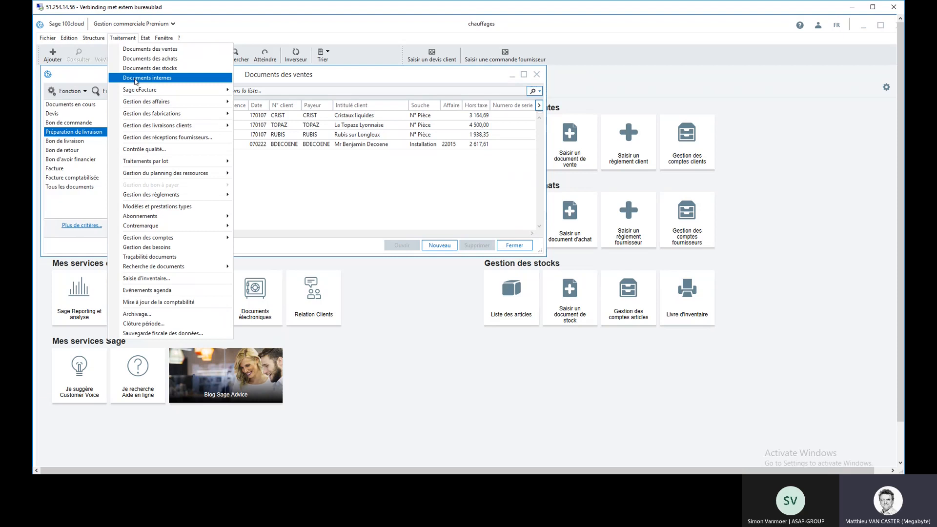
pyautogui.click(133, 78)
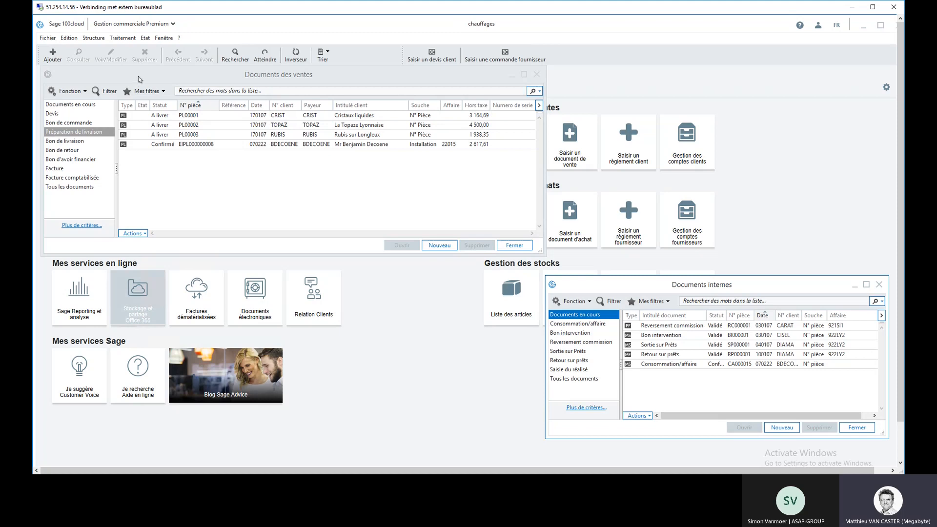
pyautogui.doubleClick(726, 367)
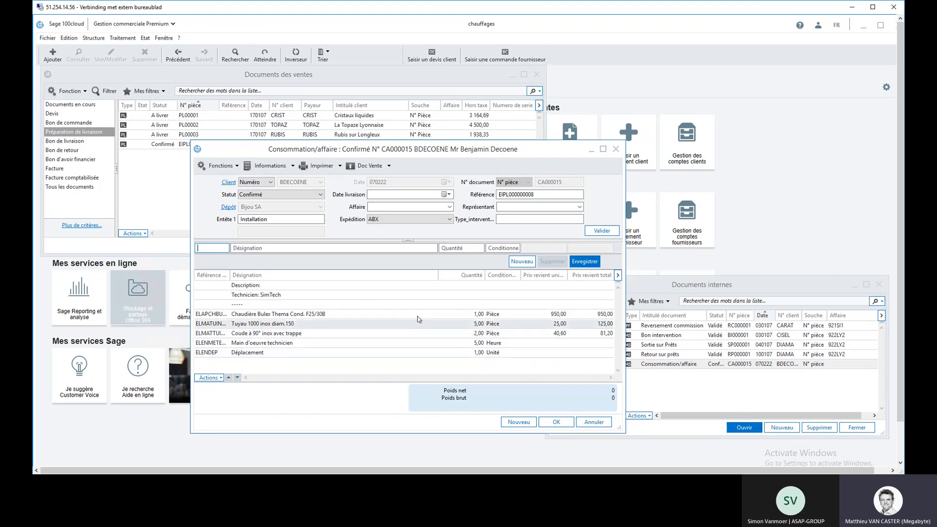
pyautogui.click(399, 317)
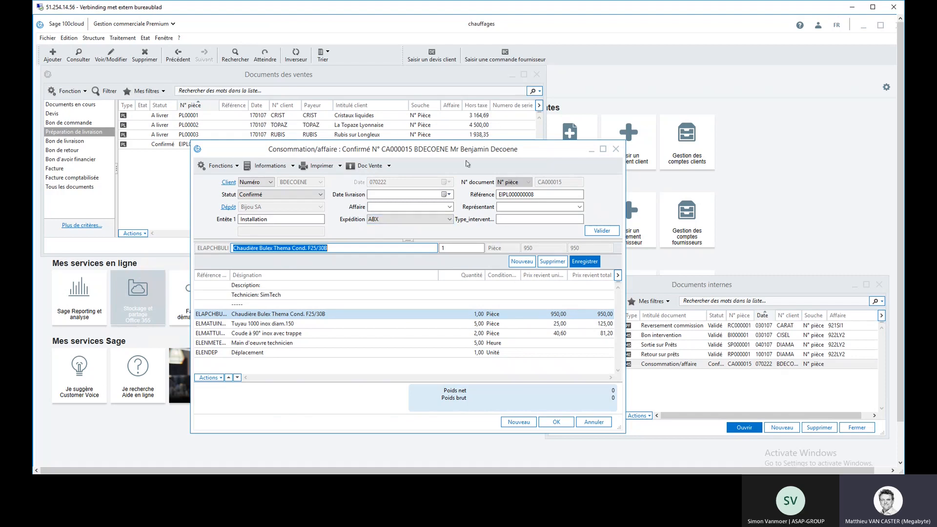
# Step: Assign affaire 22015 to the Consommation/affaire document, carry the change over to all existing lines, and close the document
pyautogui.click(449, 207)
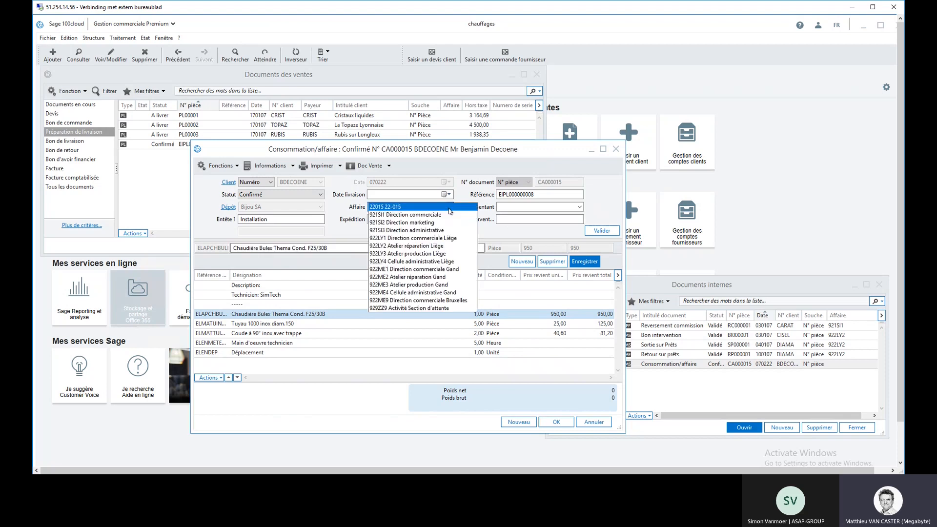
pyautogui.click(449, 208)
pyautogui.press('Return')
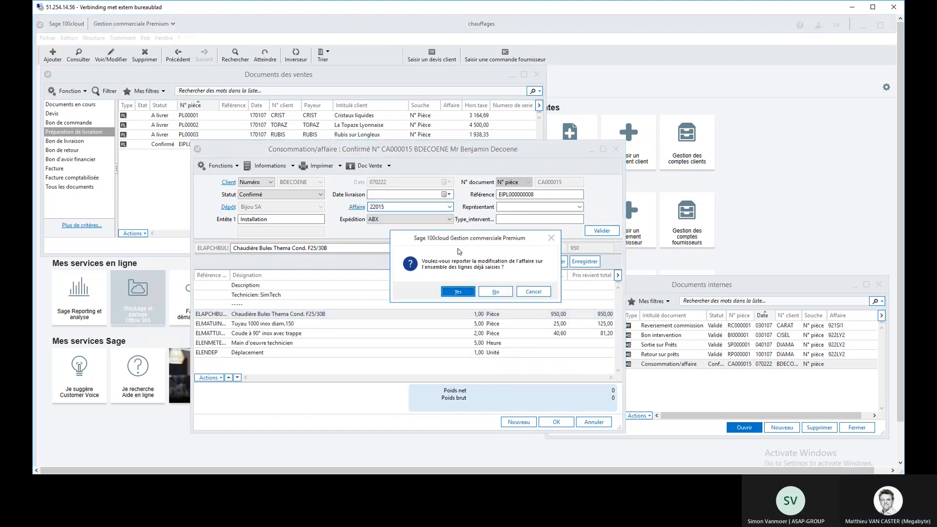
pyautogui.press('Return')
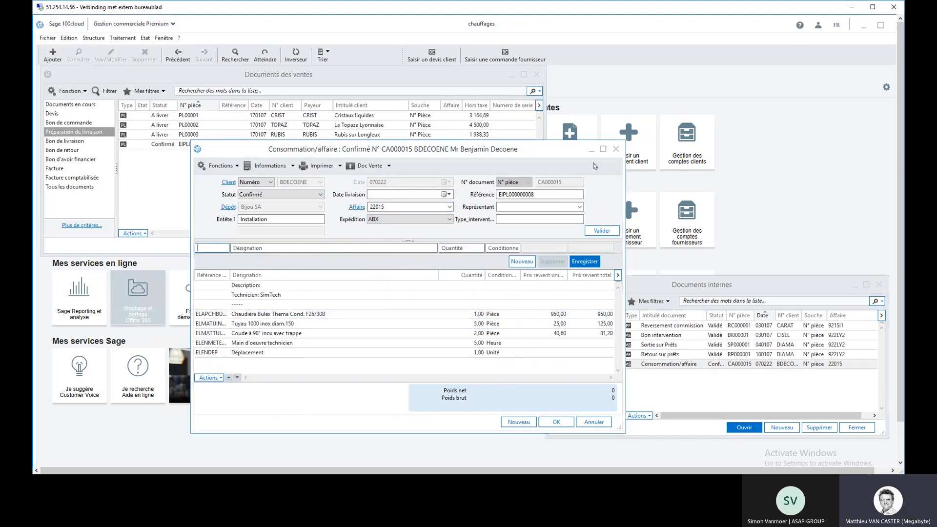
pyautogui.click(616, 149)
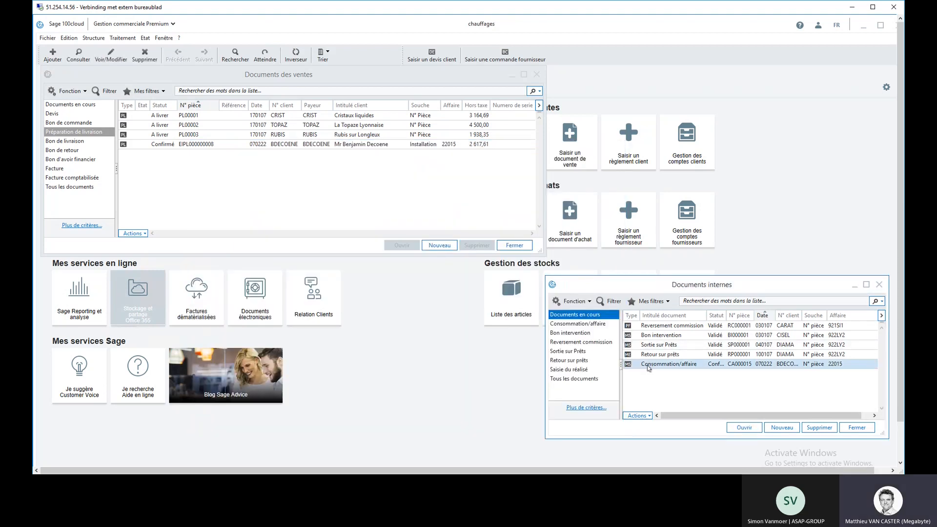
# Step: From the Consommation/affaire document, open affaire 22015 and examine its commercial interrogation across Tous les documents
pyautogui.doubleClick(715, 362)
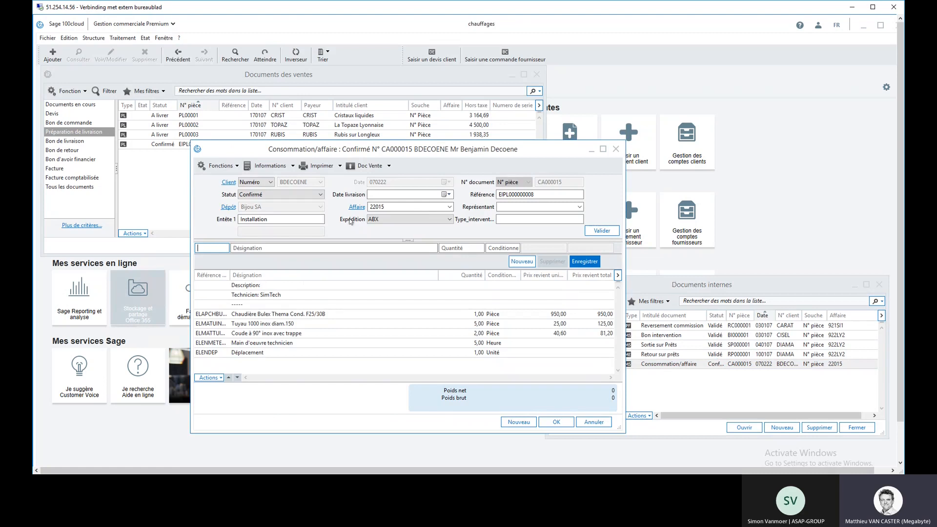
pyautogui.click(353, 207)
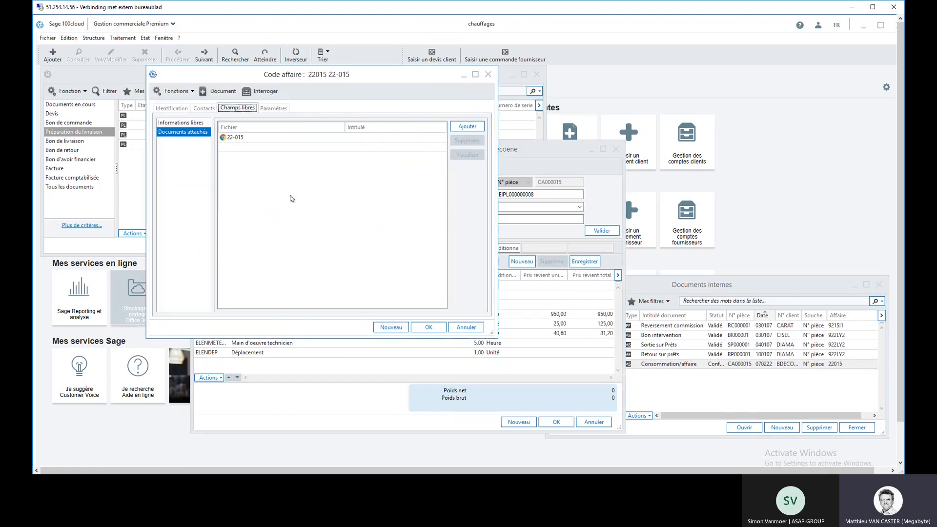
pyautogui.click(254, 91)
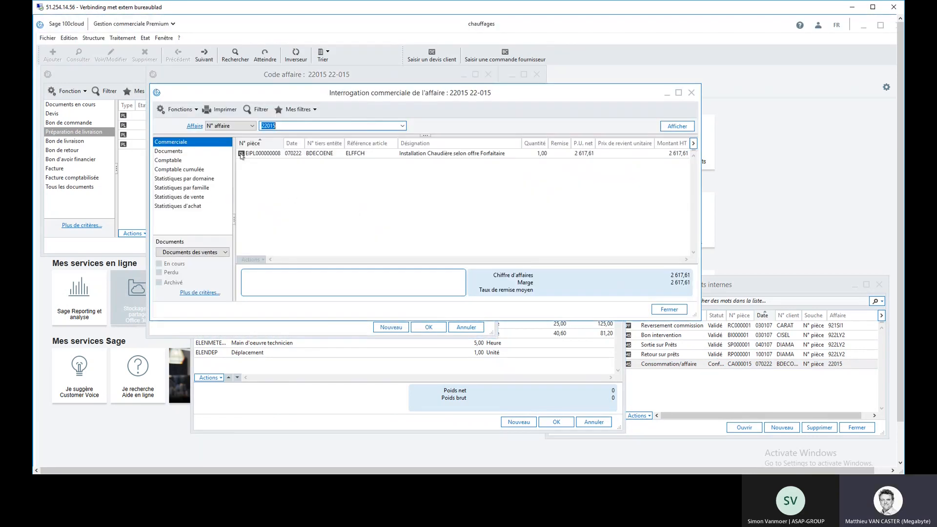
pyautogui.click(224, 252)
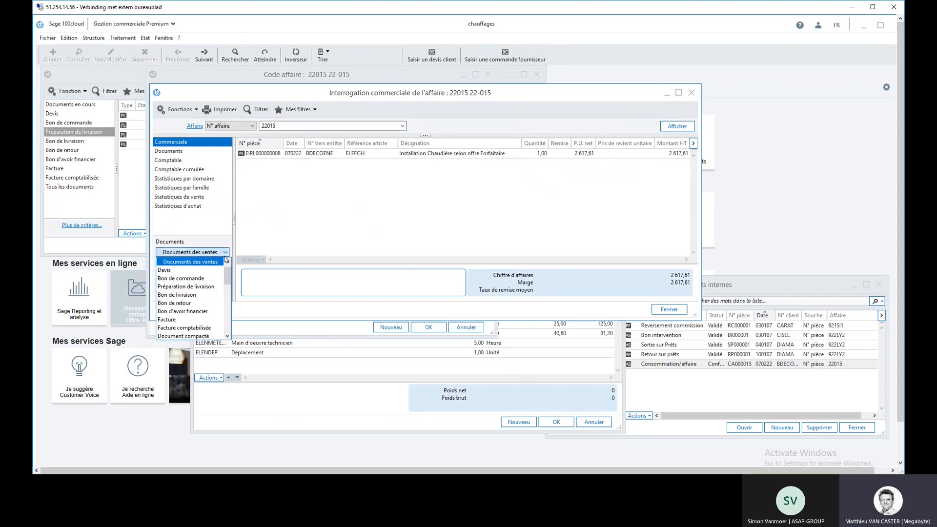
pyautogui.click(212, 263)
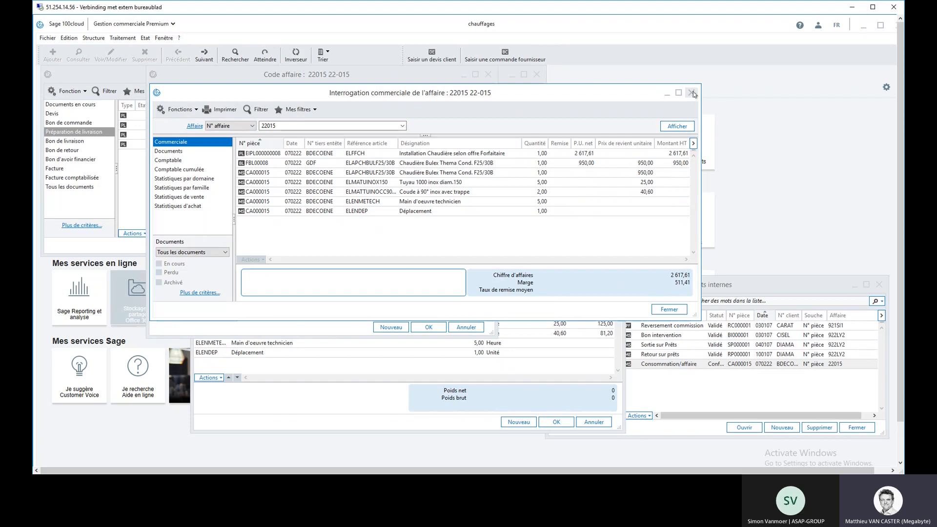
# Step: Set the installation's Préparation de livraison to status A livrer and transform it into a Bon de livraison
pyautogui.doubleClick(303, 154)
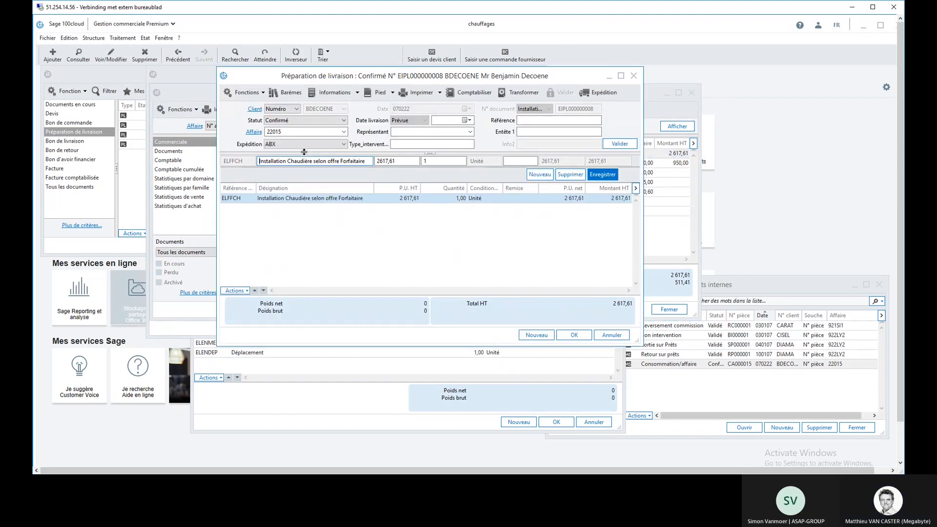
pyautogui.click(291, 123)
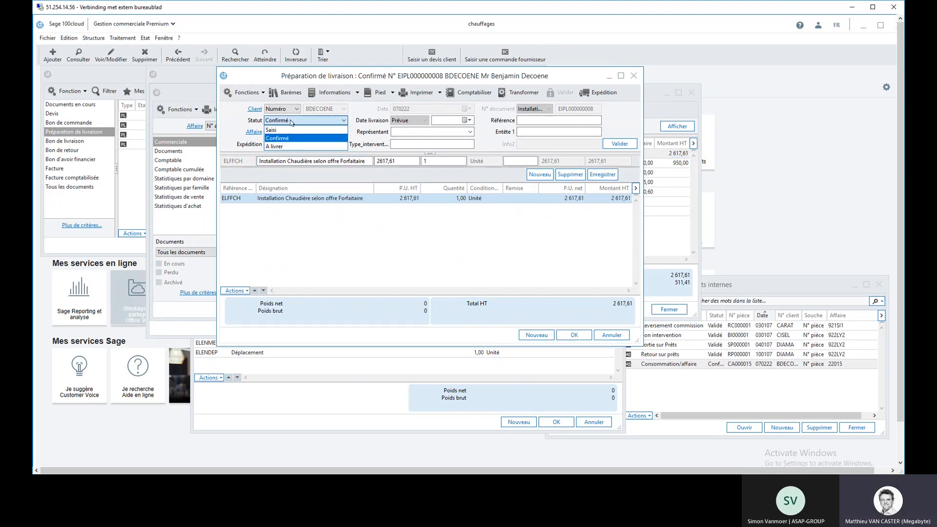
pyautogui.click(283, 147)
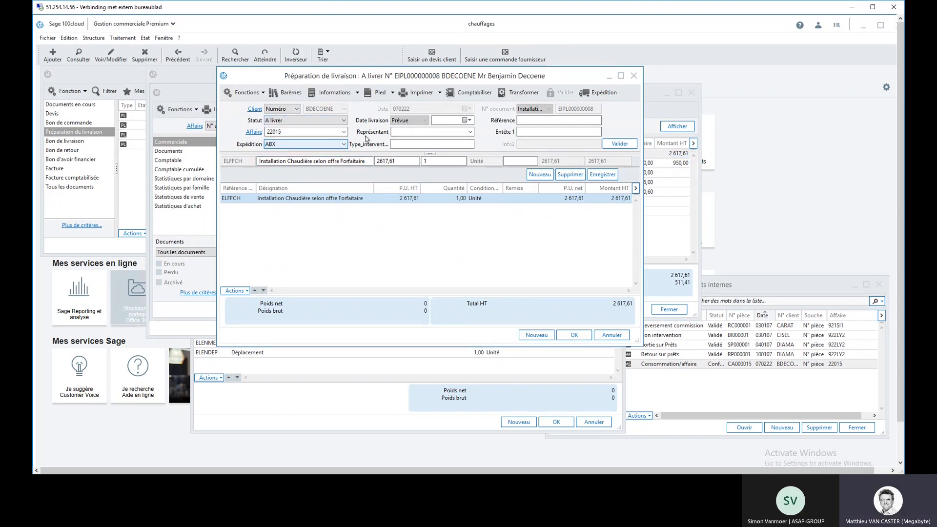
pyautogui.click(523, 93)
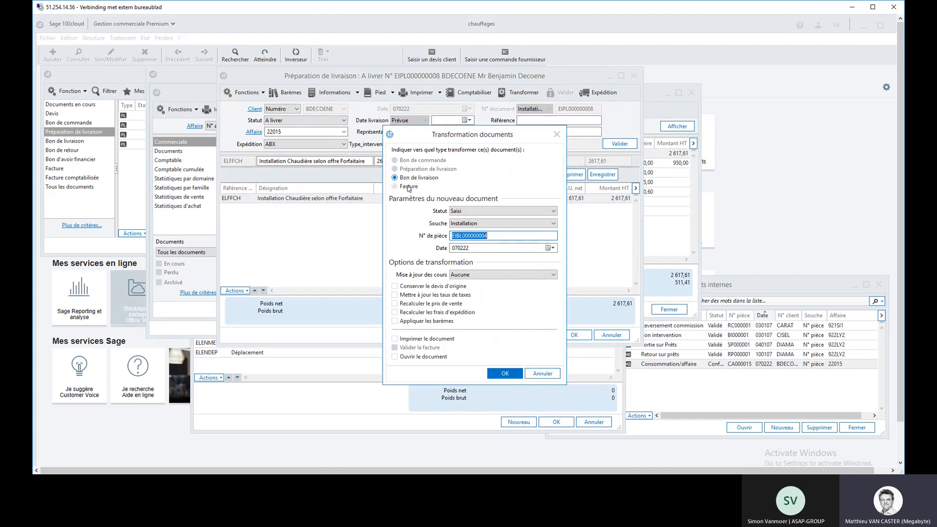
pyautogui.click(504, 375)
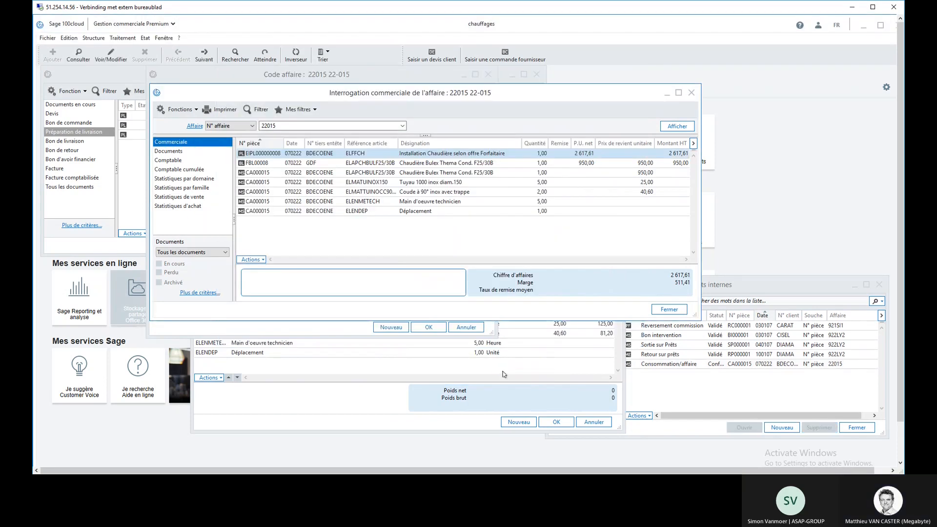
# Step: Open the Consommation/affaire document from the affaire's interrogation, set its status to Validé and save it
pyautogui.doubleClick(308, 176)
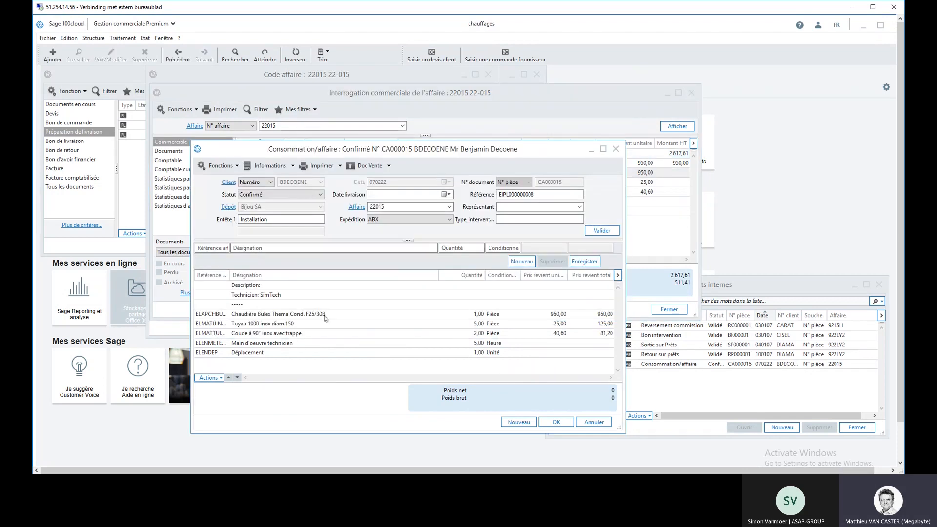
pyautogui.click(321, 194)
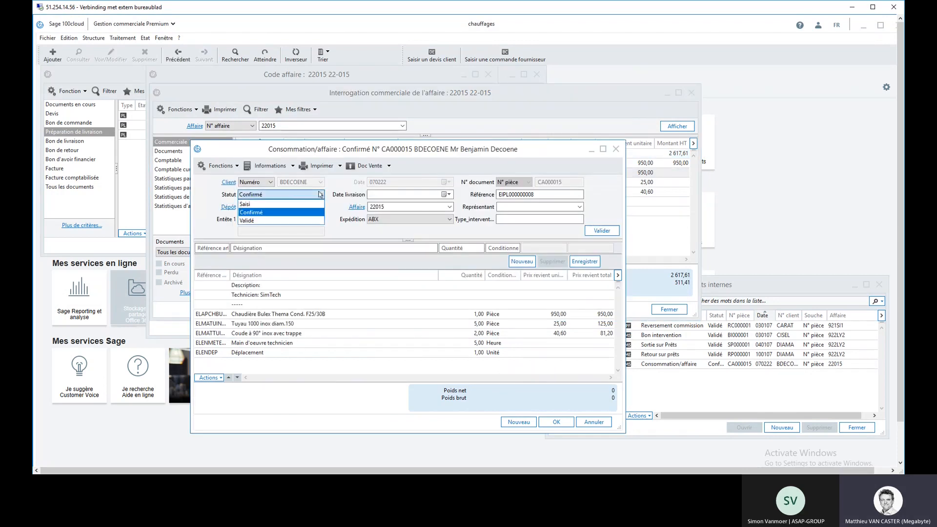
pyautogui.click(298, 220)
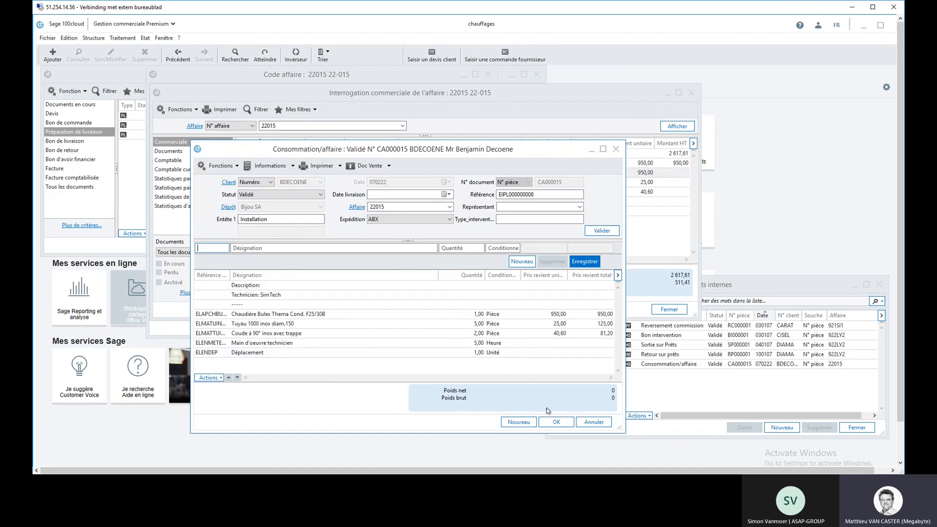
pyautogui.click(551, 423)
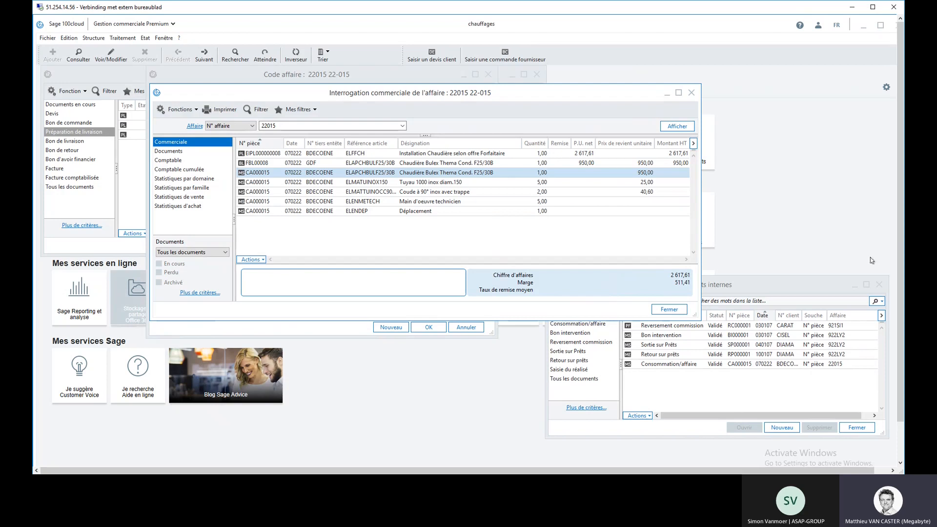
# Step: Close the Documents internes, affaire interrogation, Code affaire and Documents des ventes windows to return to the IntuiSage home page
pyautogui.click(879, 284)
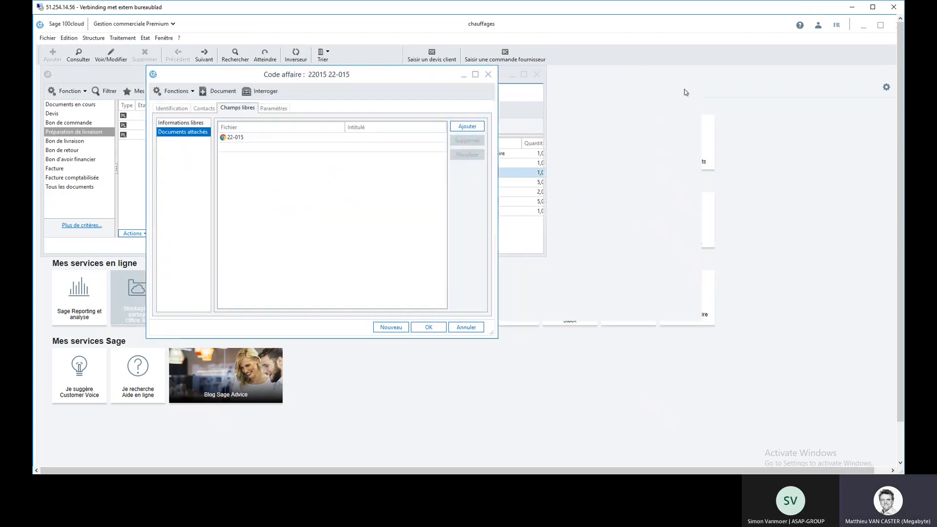
pyautogui.click(691, 93)
pyautogui.click(488, 75)
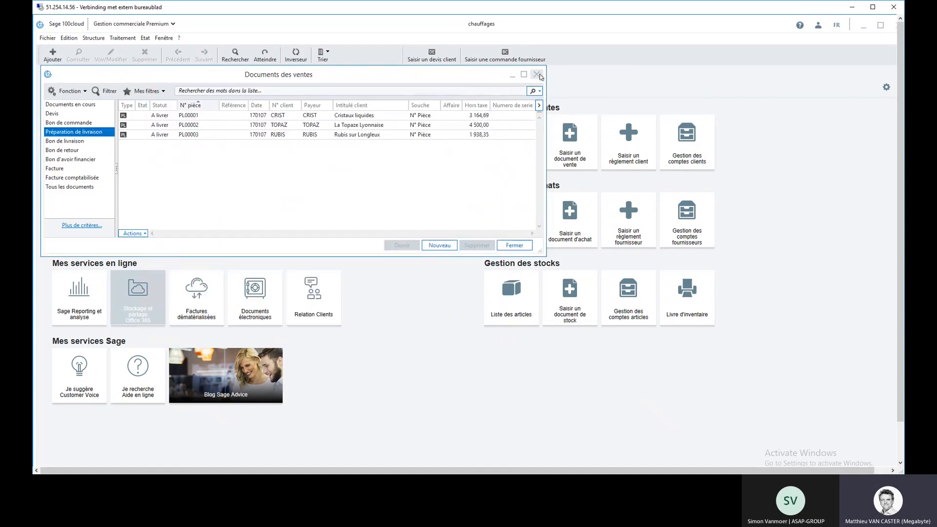
pyautogui.click(538, 76)
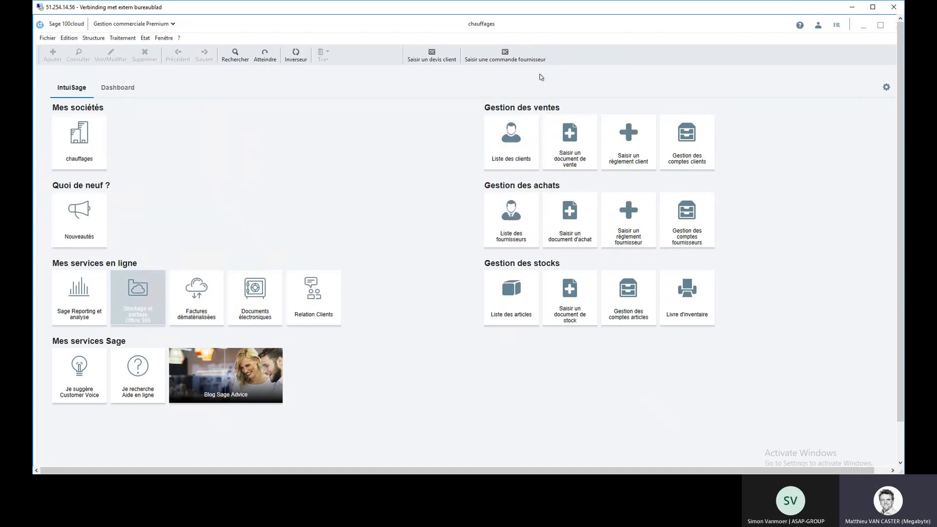